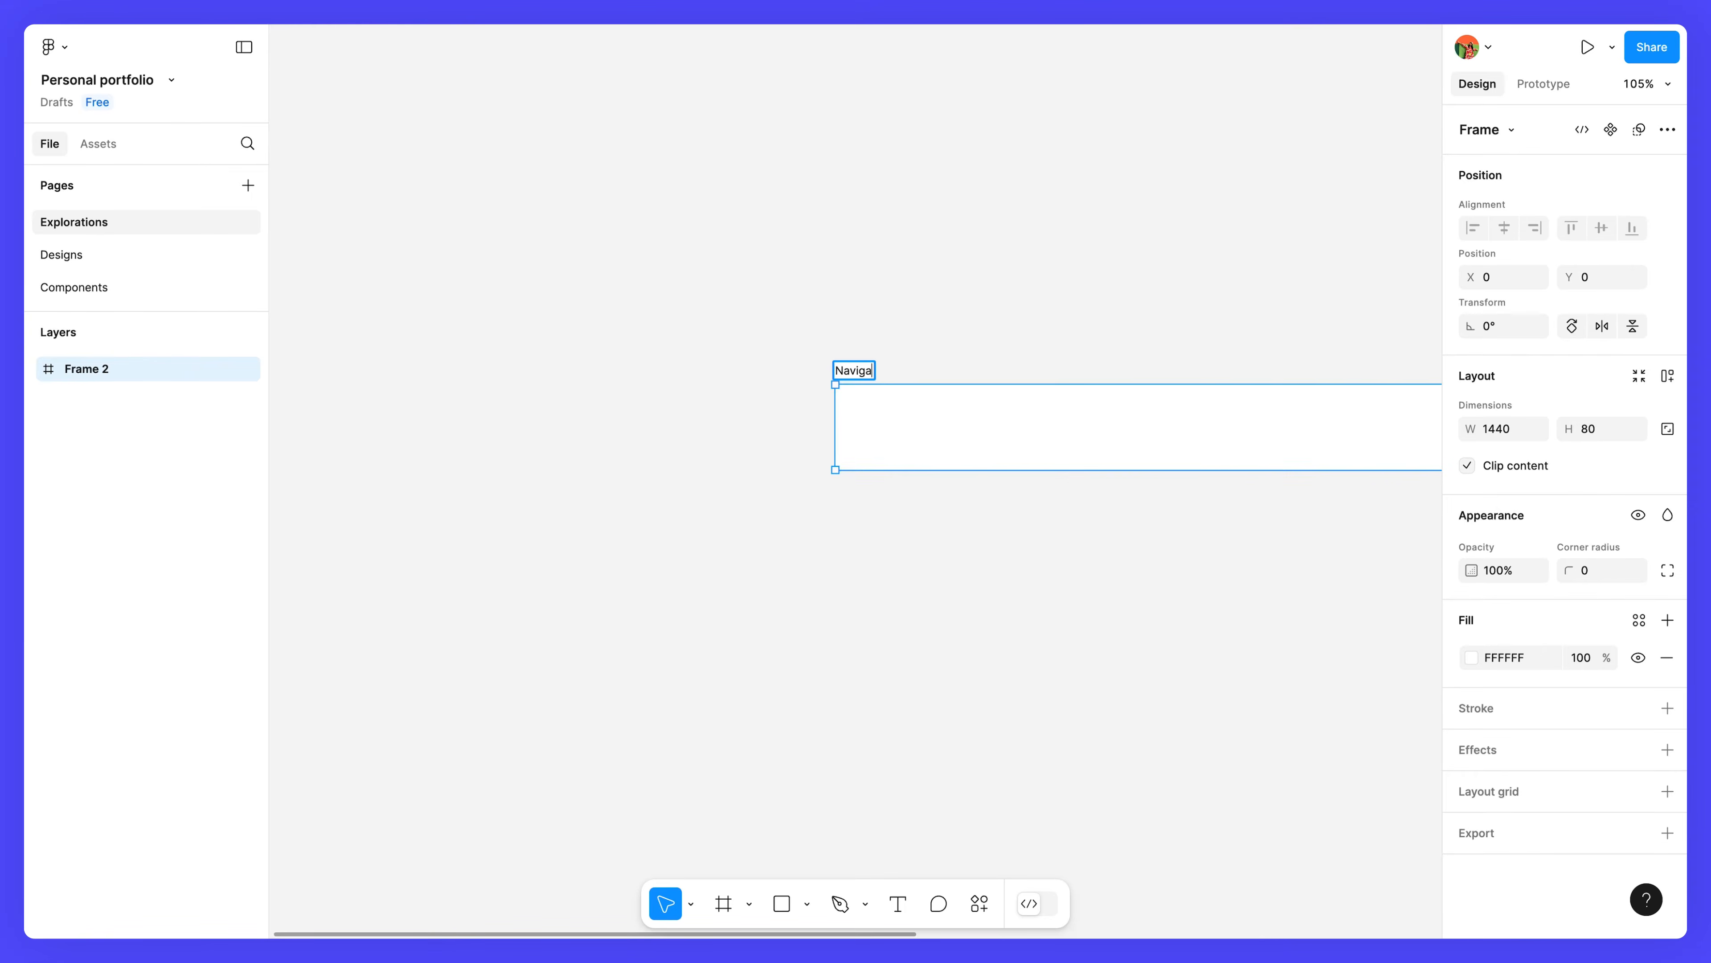
# Confirm the name Navigation for the 1440×80 frame and bring the whole frame into view.
pyautogui.press('Return')
pyautogui.keyDown('ctrl'); pyautogui.scroll(-2, 981, 453); pyautogui.keyUp('ctrl')
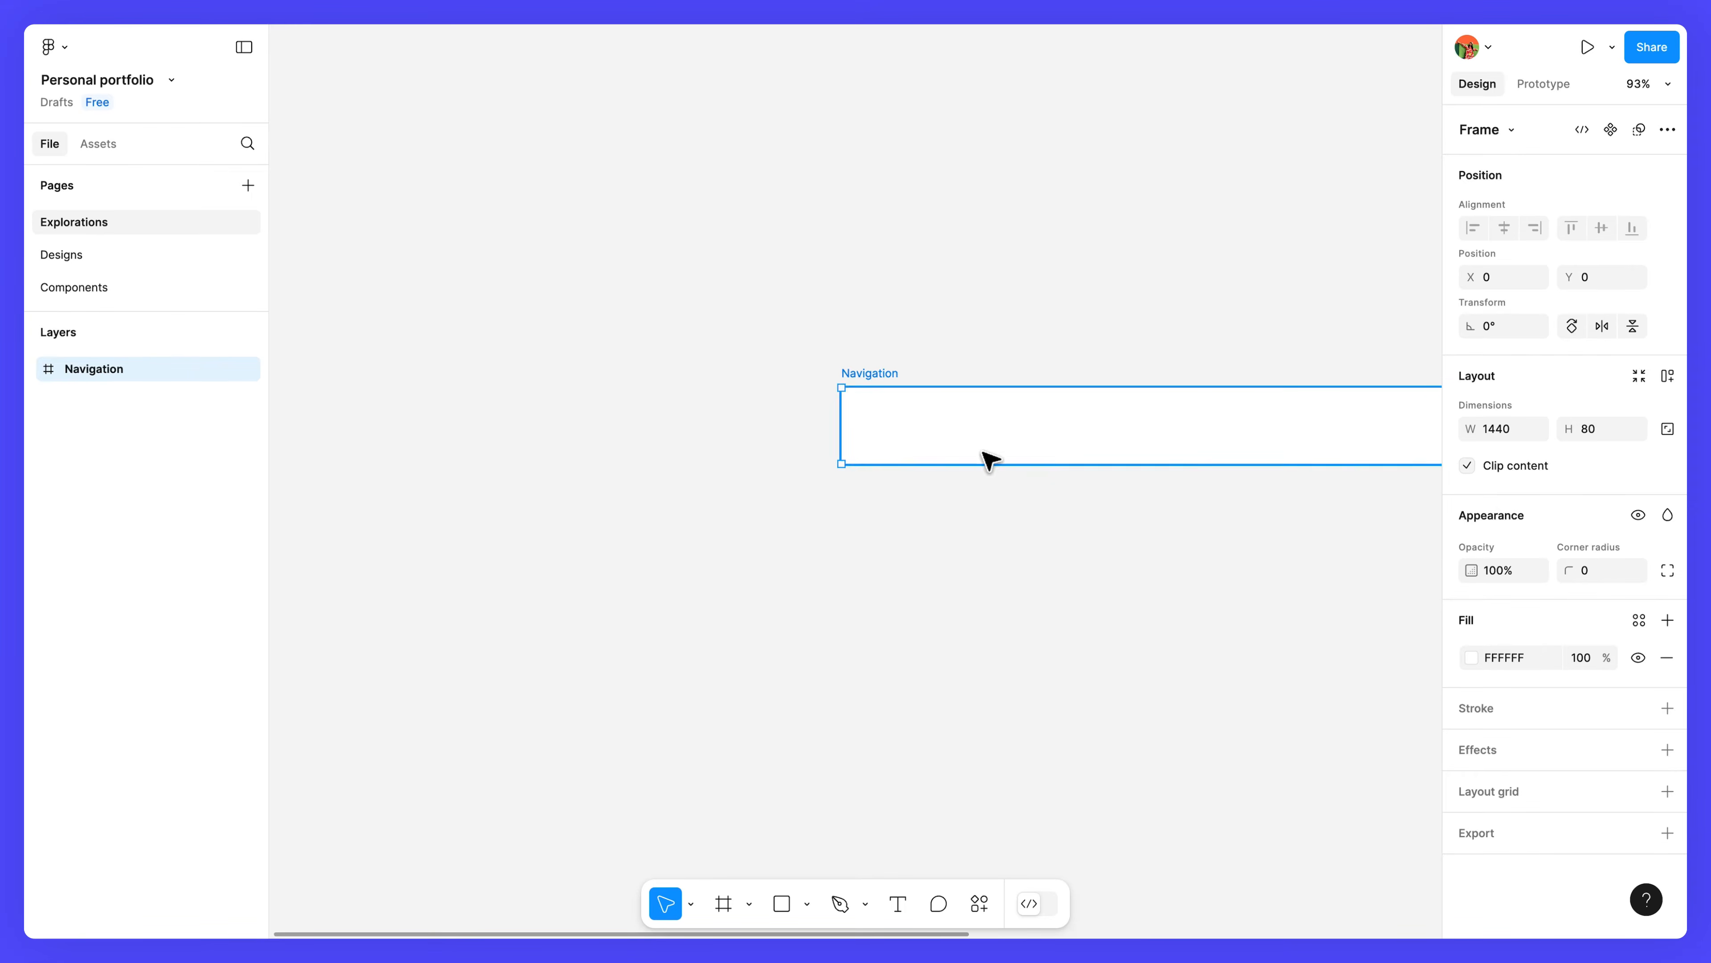
pyautogui.moveTo(1044, 458); pyautogui.dragTo(504, 446)
pyautogui.keyDown('ctrl'); pyautogui.scroll(-2, 603, 453); pyautogui.keyUp('ctrl')
pyautogui.keyDown('ctrl'); pyautogui.scroll(-2, 604, 453); pyautogui.keyUp('ctrl')
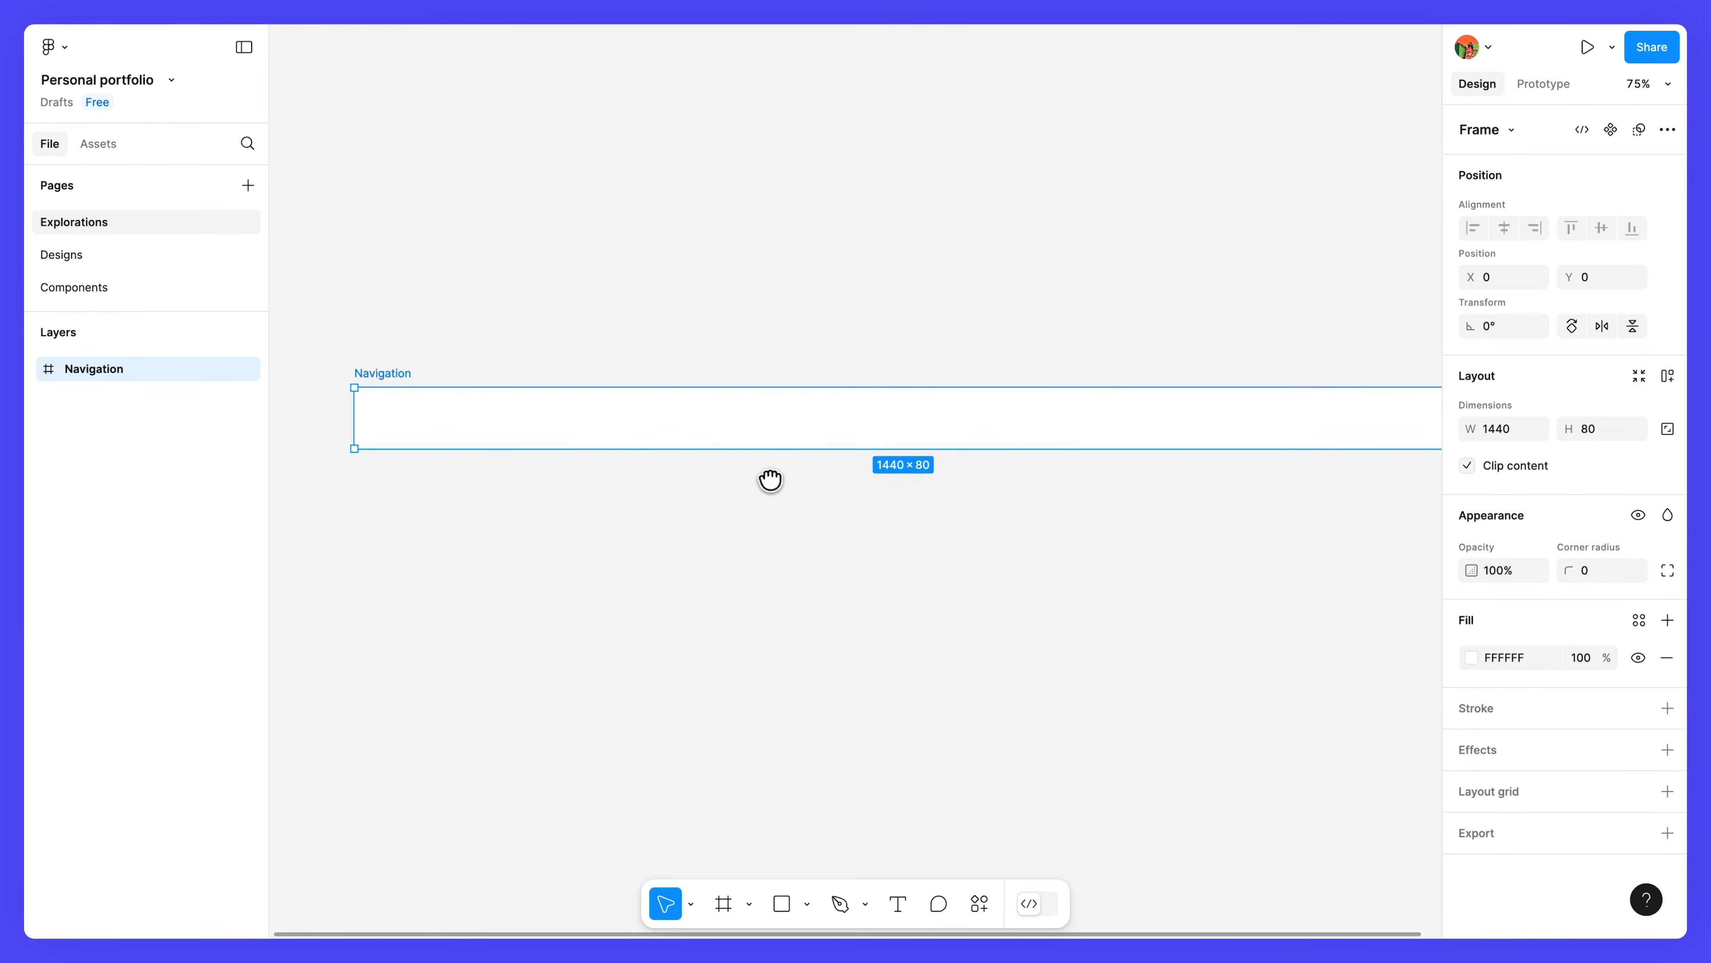
pyautogui.moveTo(772, 481); pyautogui.dragTo(726, 481)
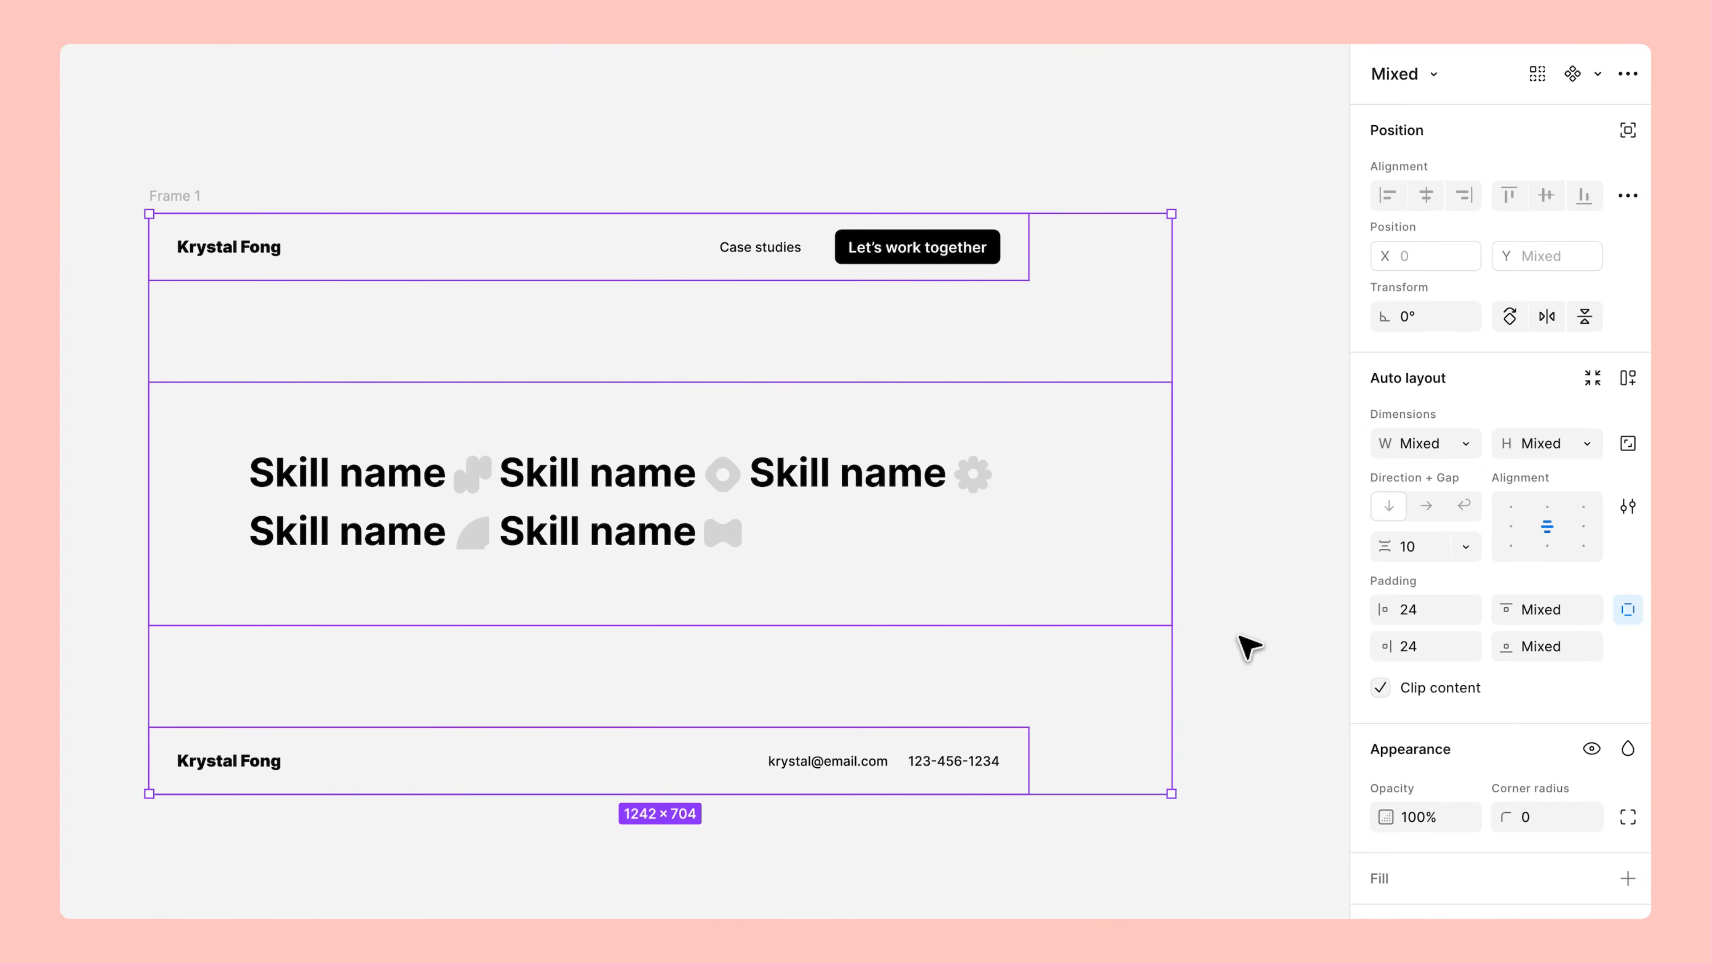
# Set both bars' width to Fill container, then widen Frame 1 to test the stretching.
pyautogui.click(1464, 444)
pyautogui.click(1396, 503)
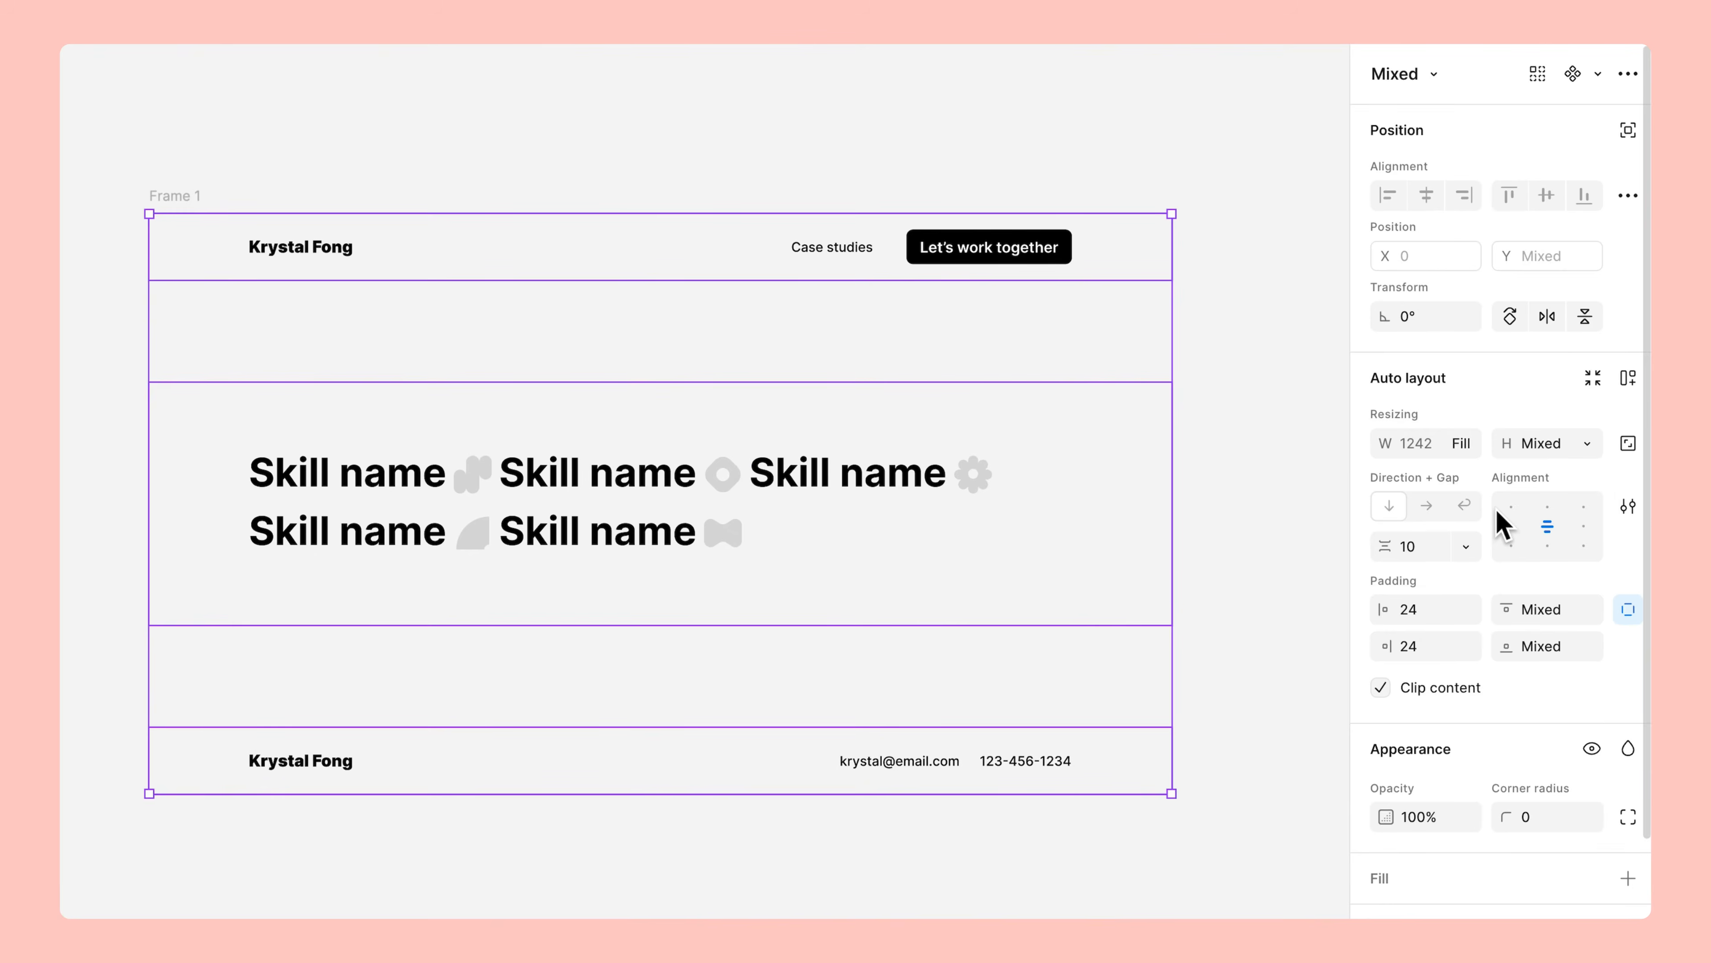
pyautogui.press('Escape')
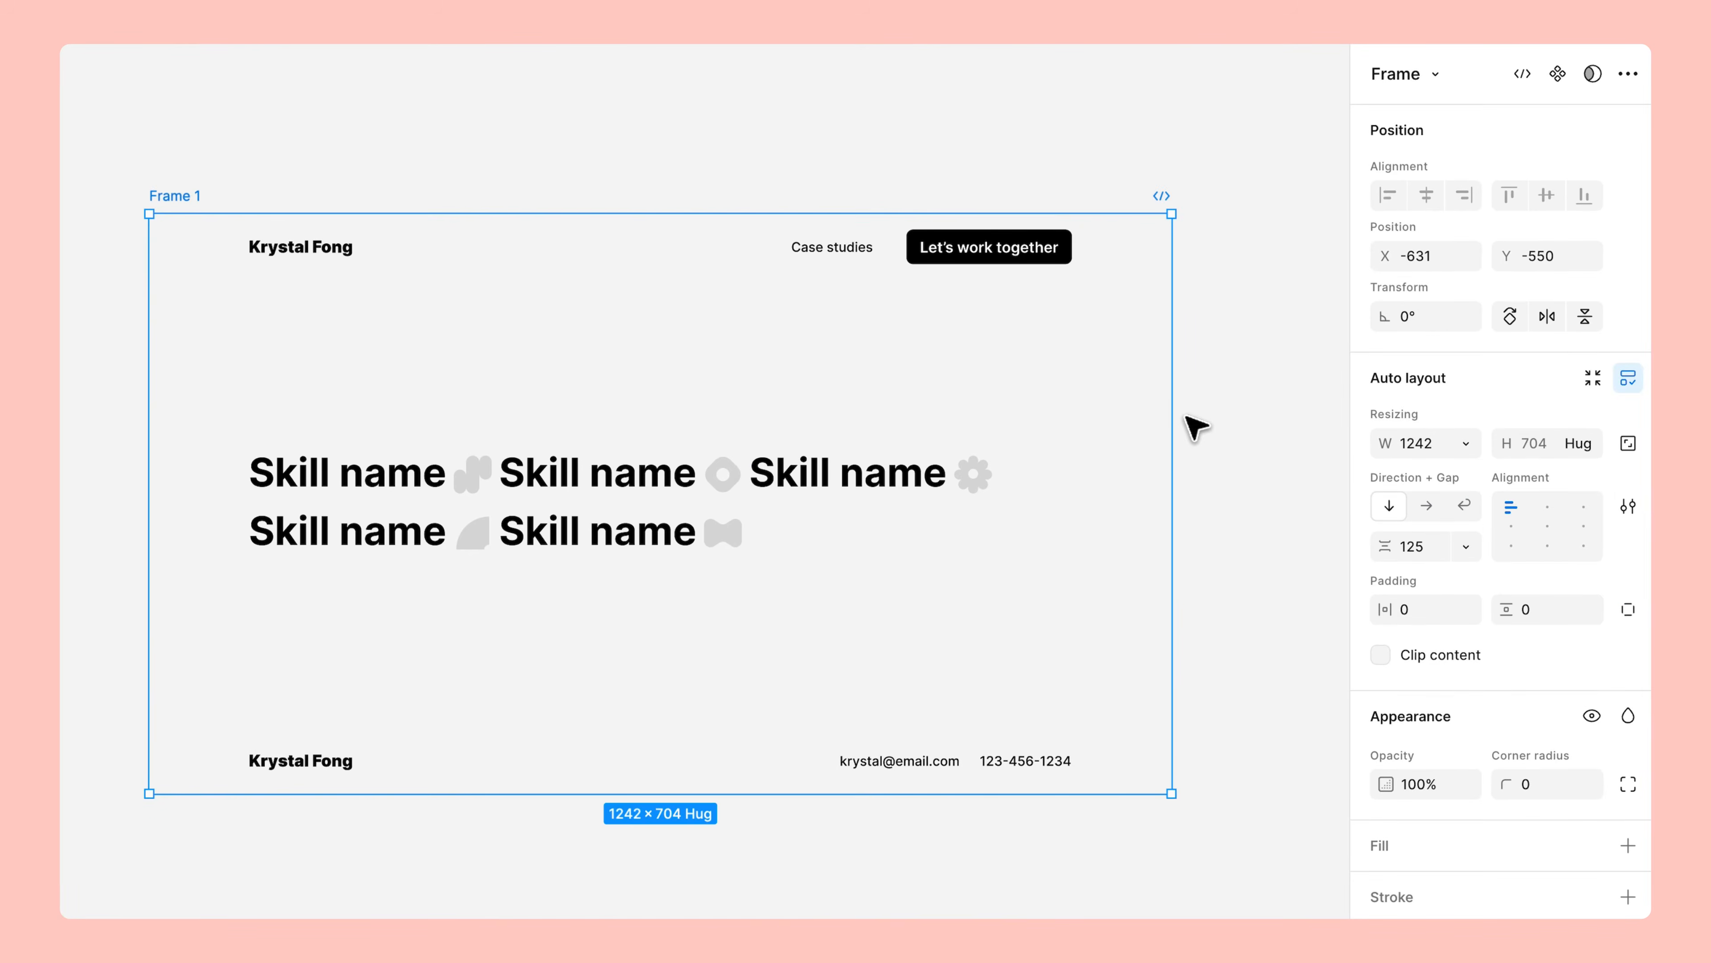
pyautogui.moveTo(1189, 413); pyautogui.dragTo(1295, 429)
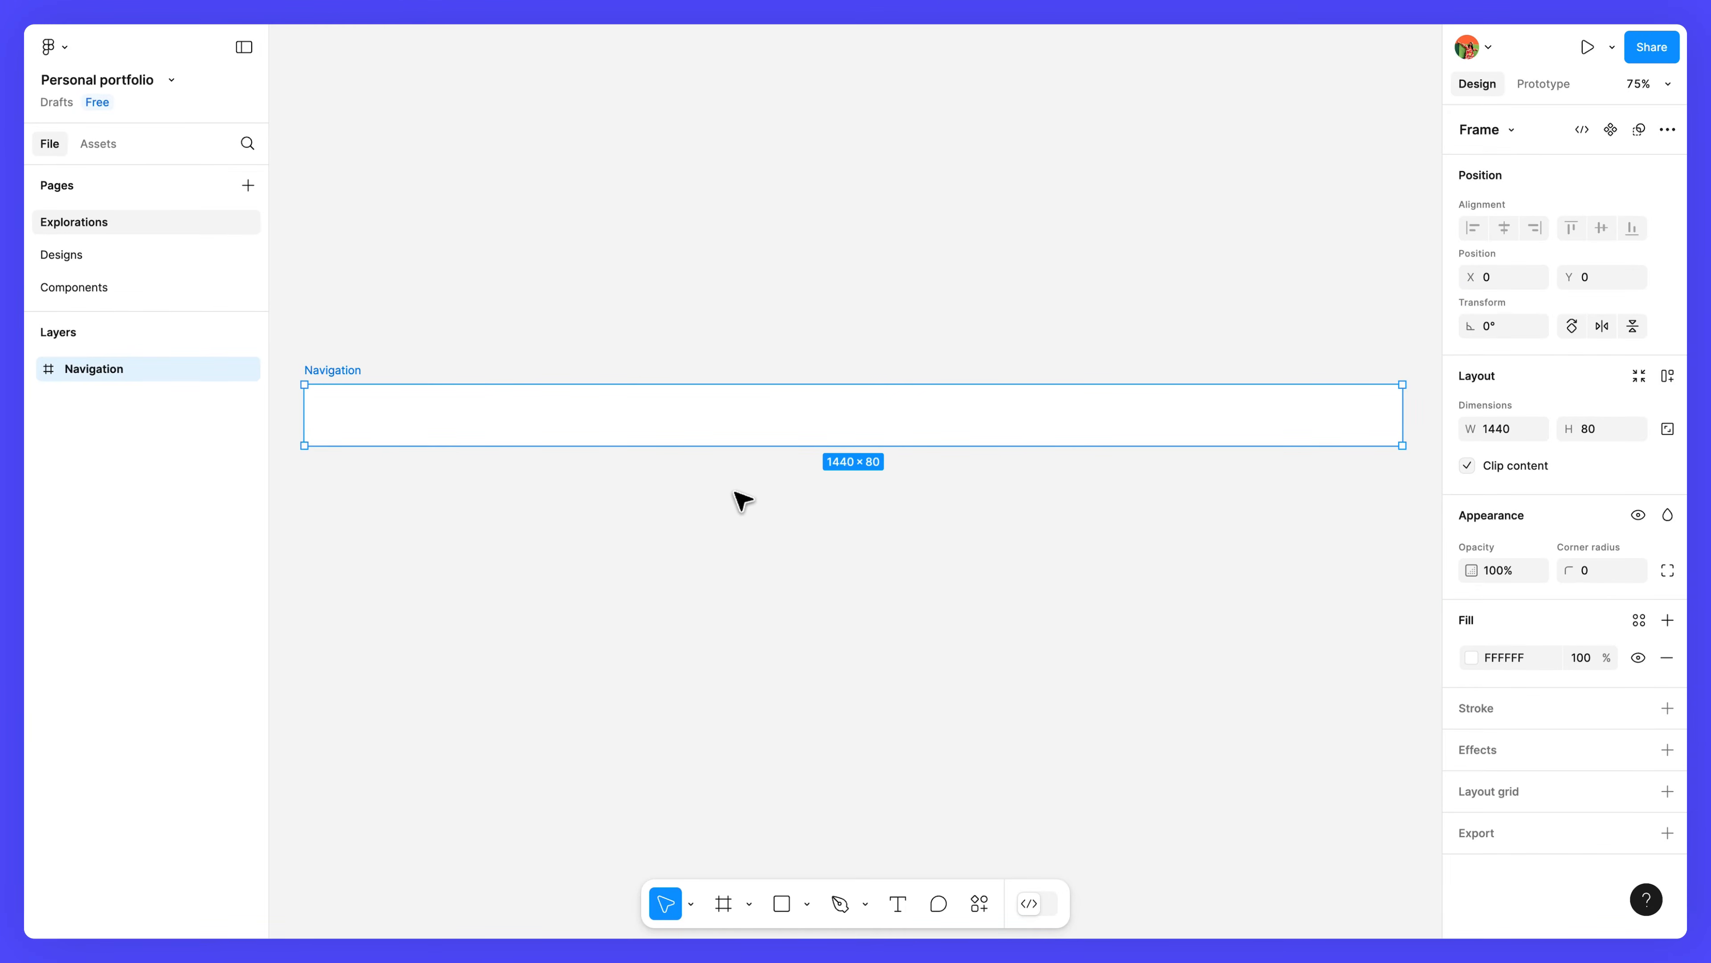
# Create a text layer inside Navigation containing the designer's name.
pyautogui.click(896, 904)
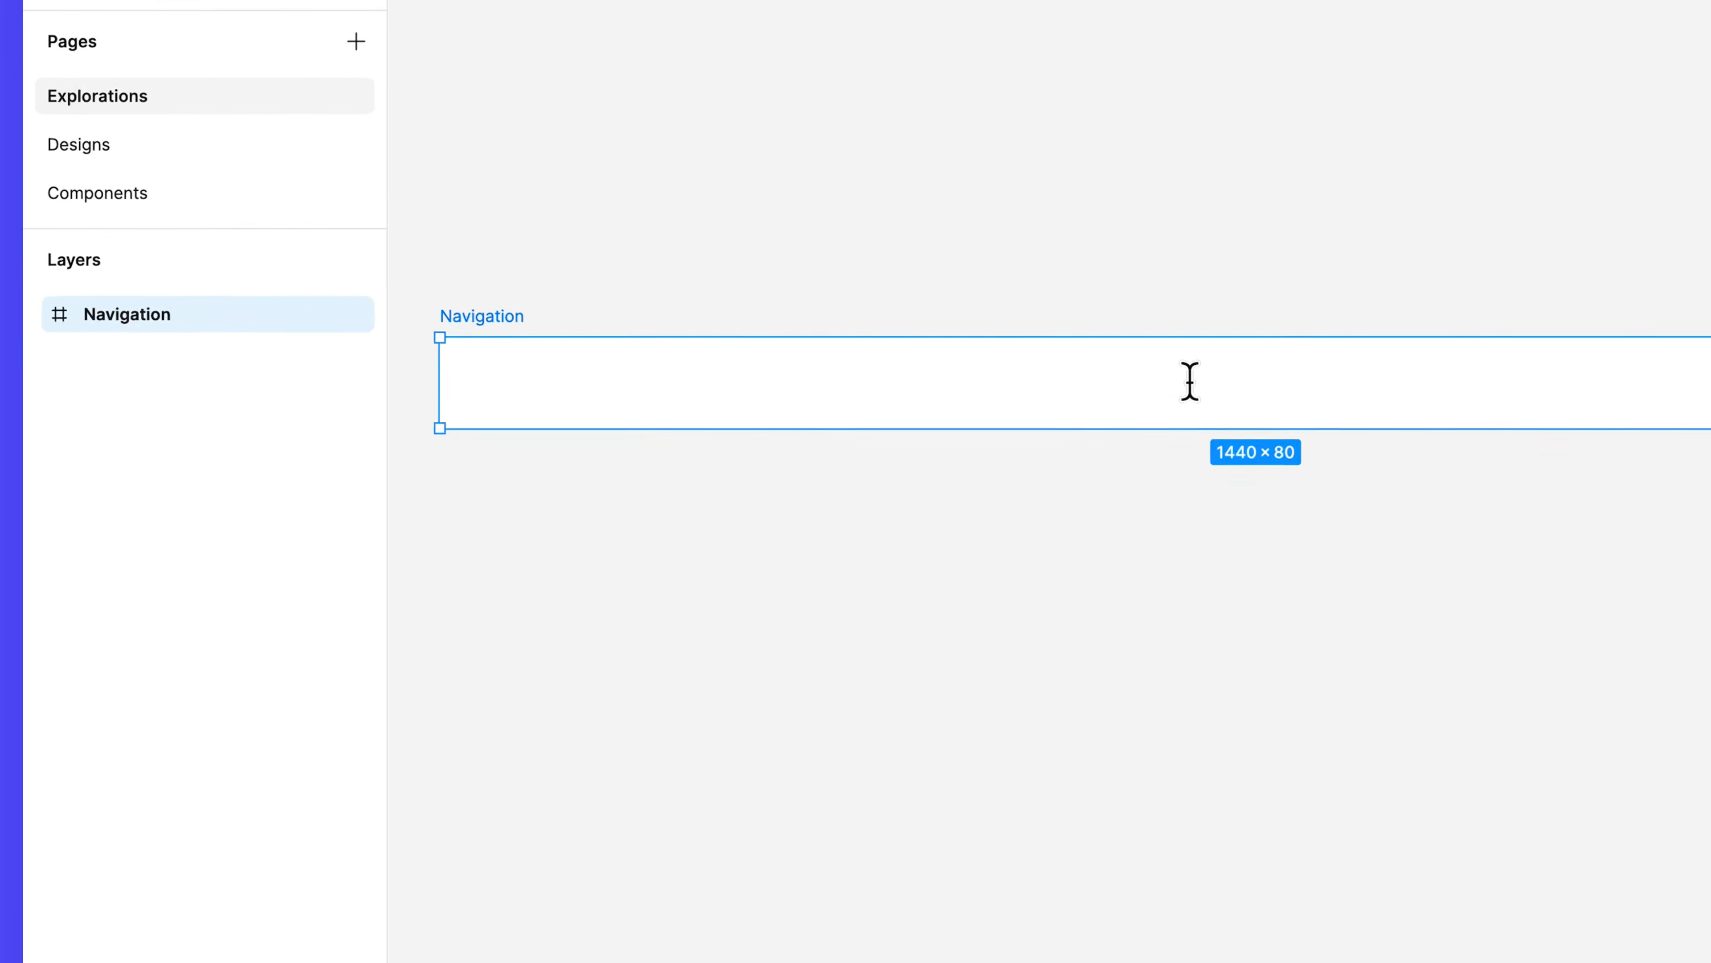
pyautogui.click(889, 409)
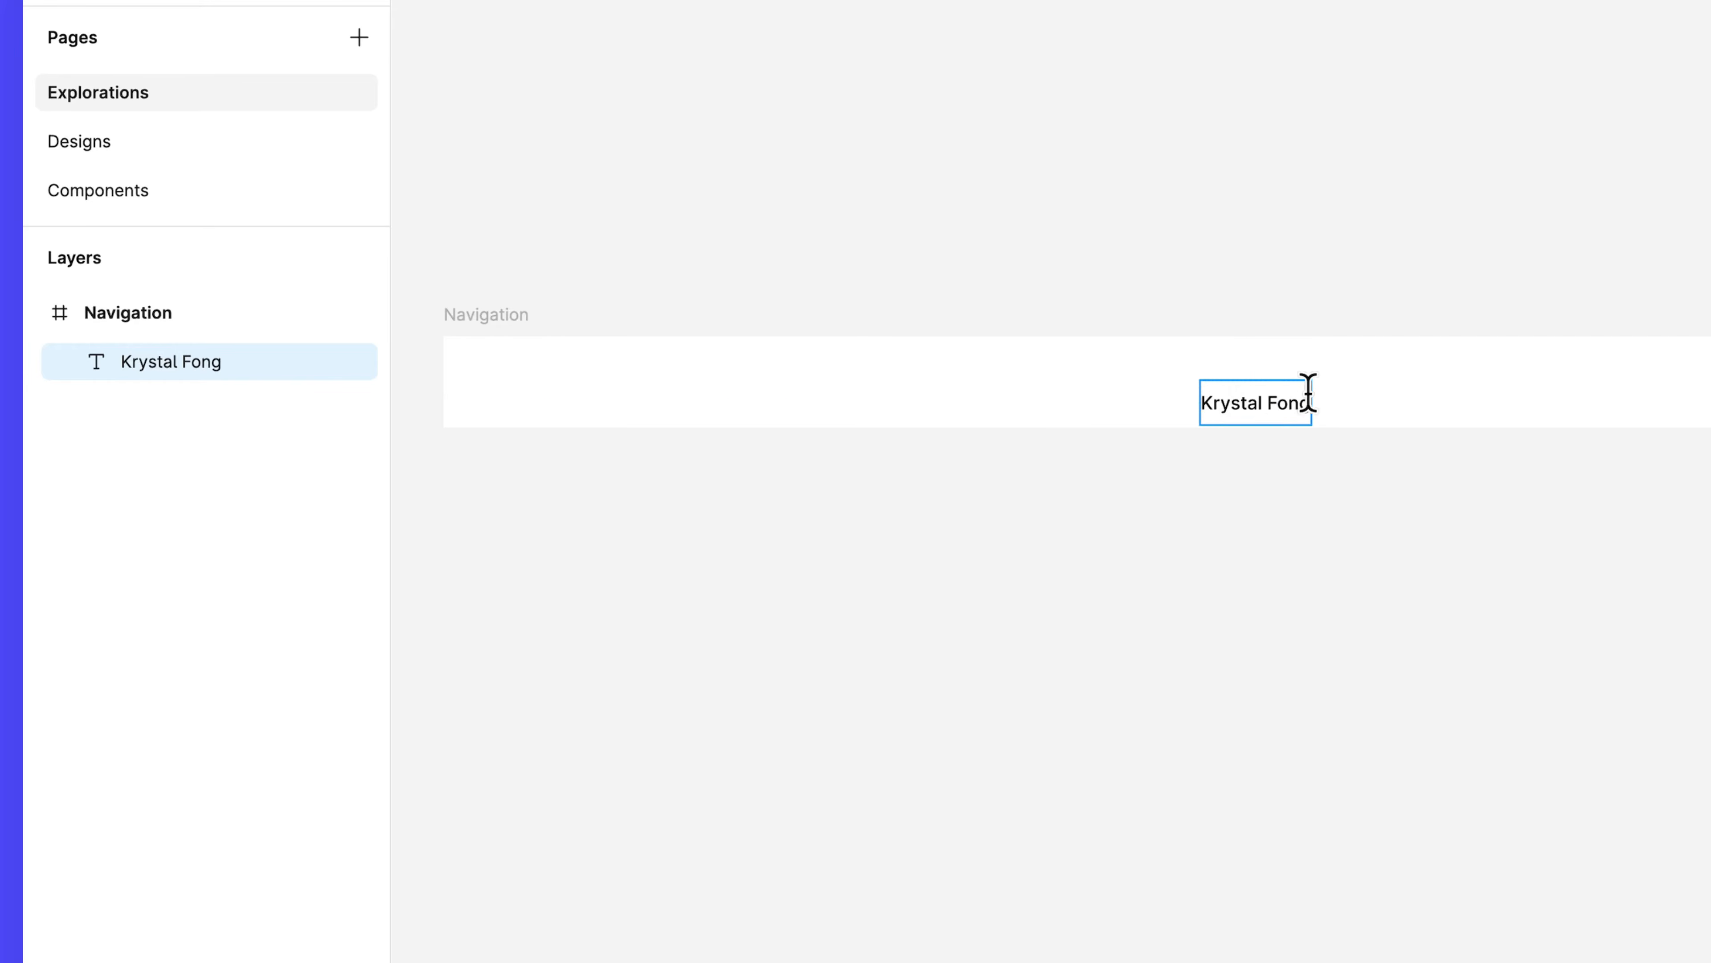
pyautogui.press('Escape')
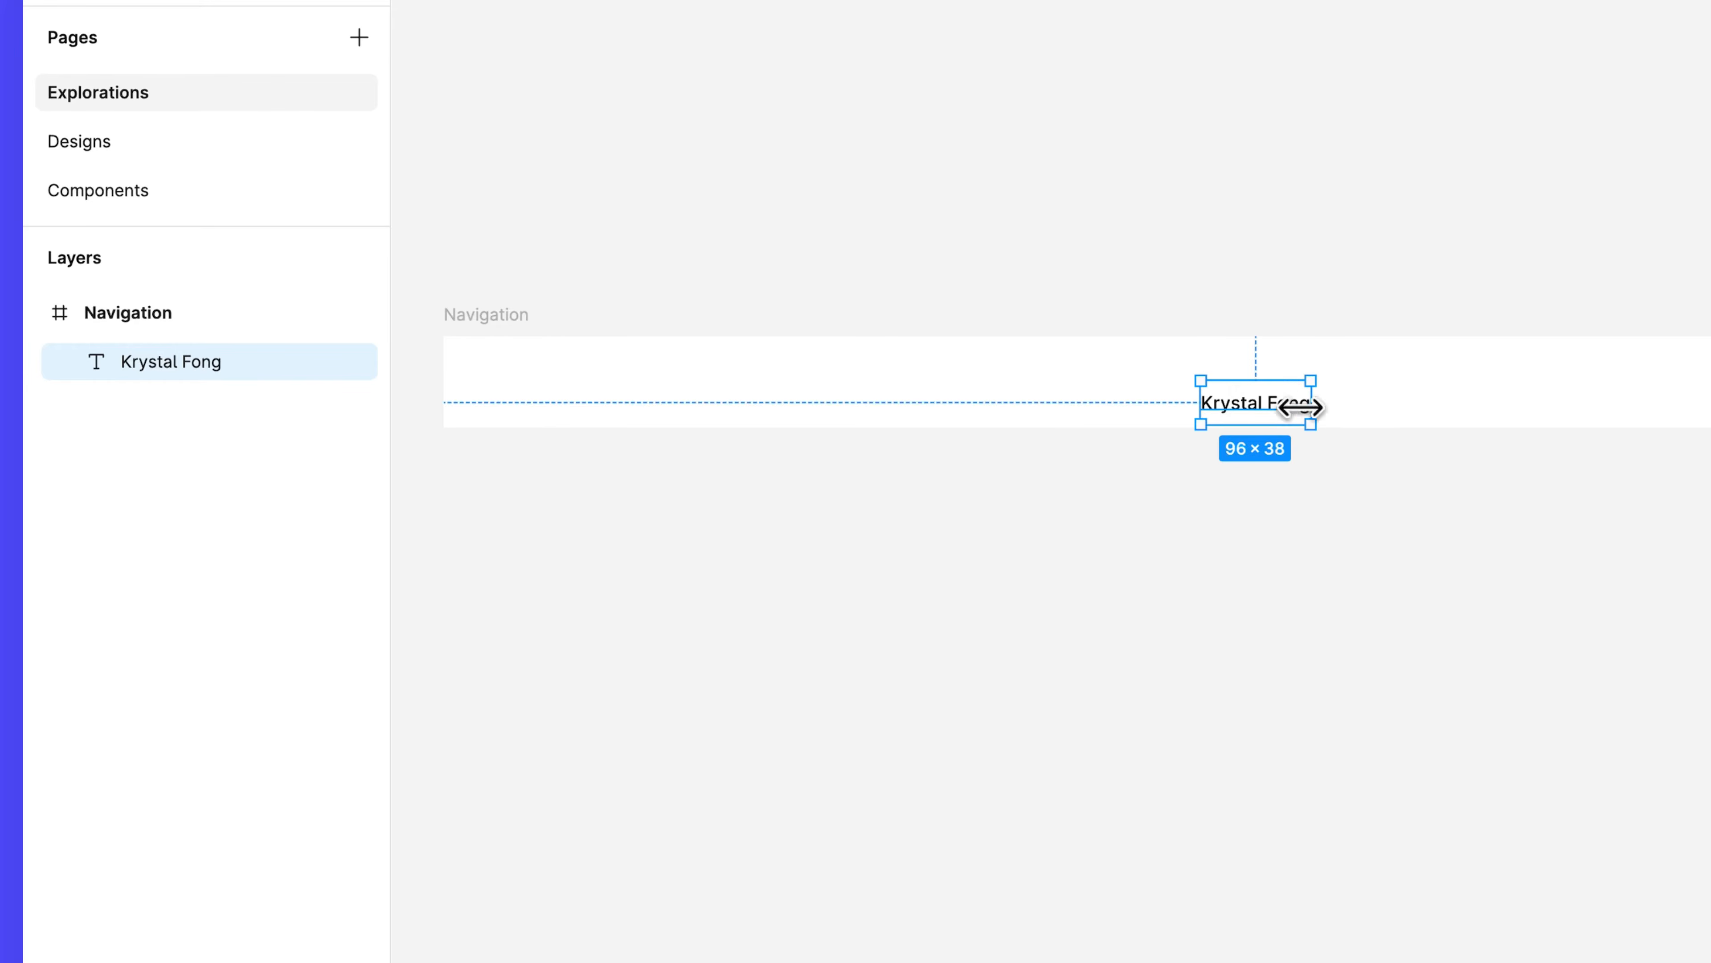
# Move the name text to the left end of the Navigation bar.
pyautogui.moveTo(1273, 406); pyautogui.dragTo(568, 386)
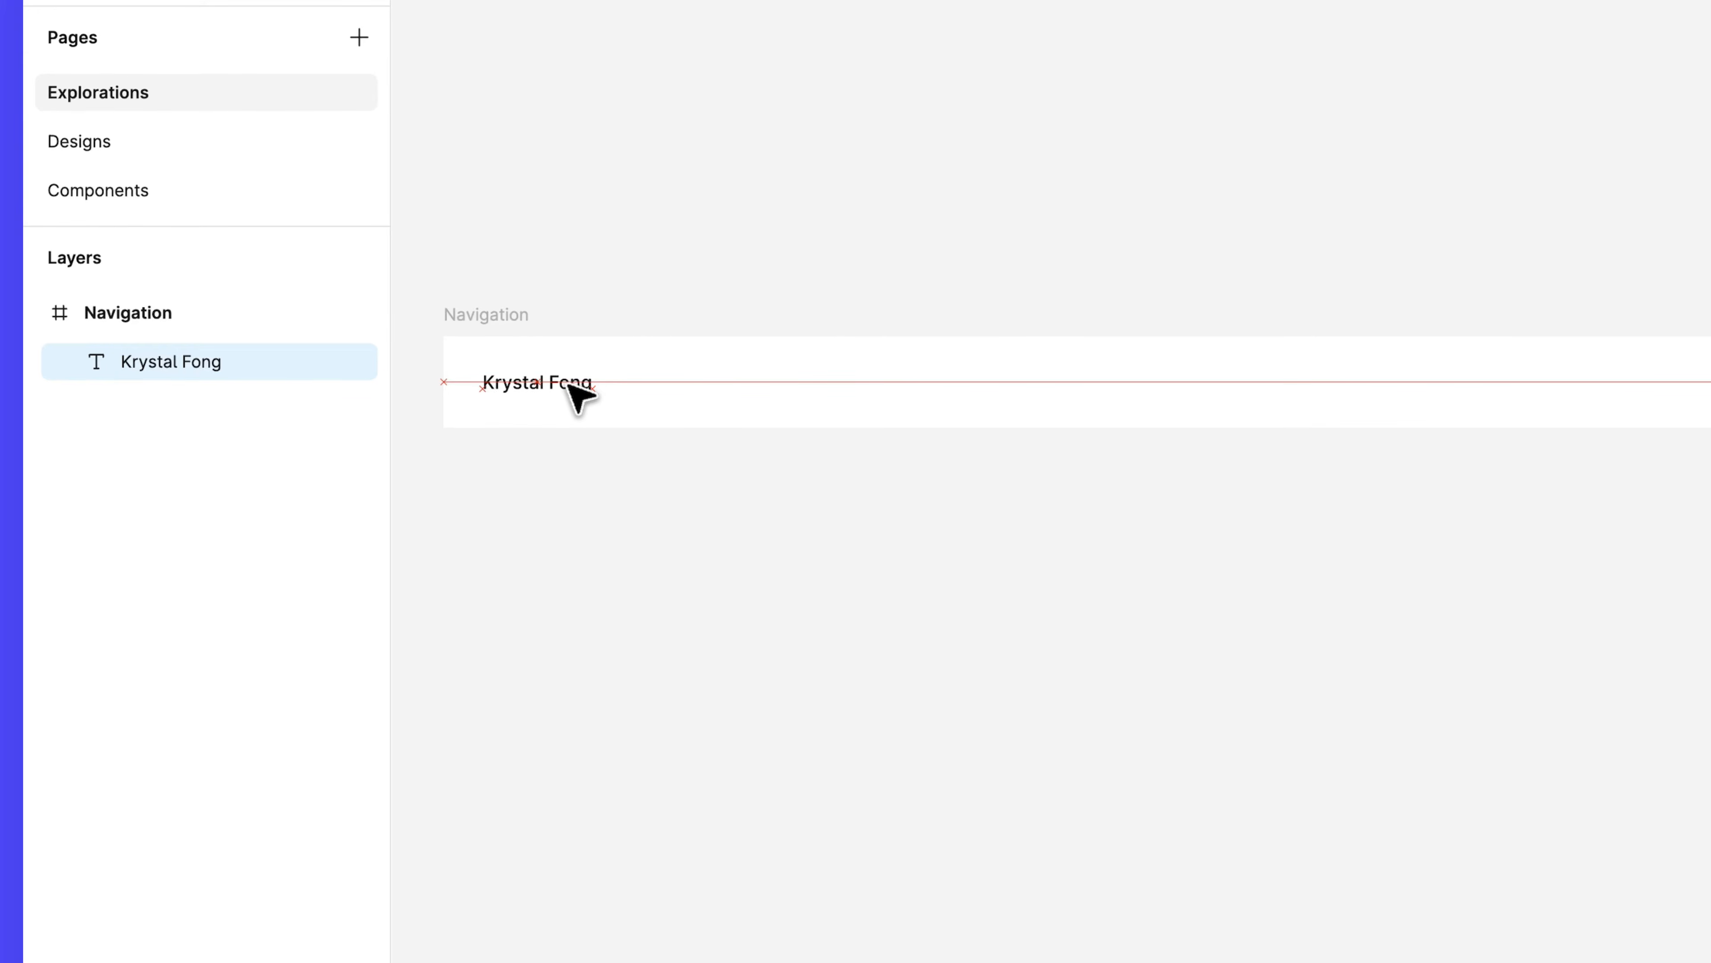
pyautogui.moveTo(568, 386); pyautogui.dragTo(567, 384)
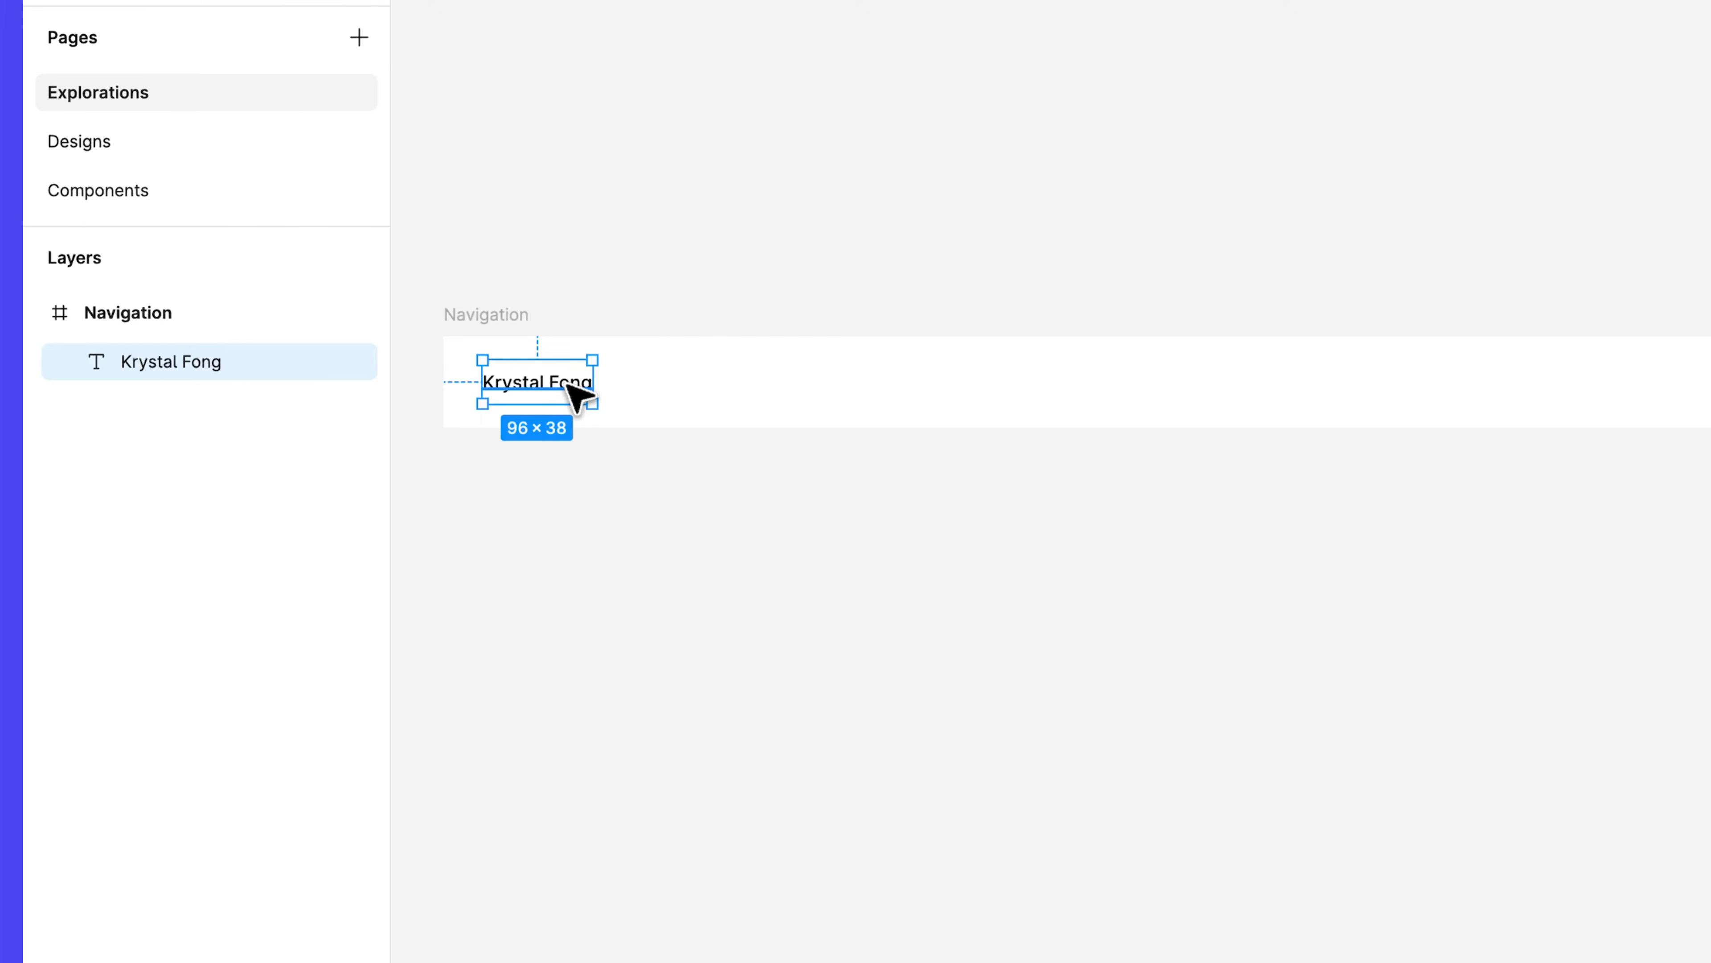
pyautogui.scroll(5, 569, 385)
pyautogui.moveTo(600, 394); pyautogui.dragTo(1642, 459)
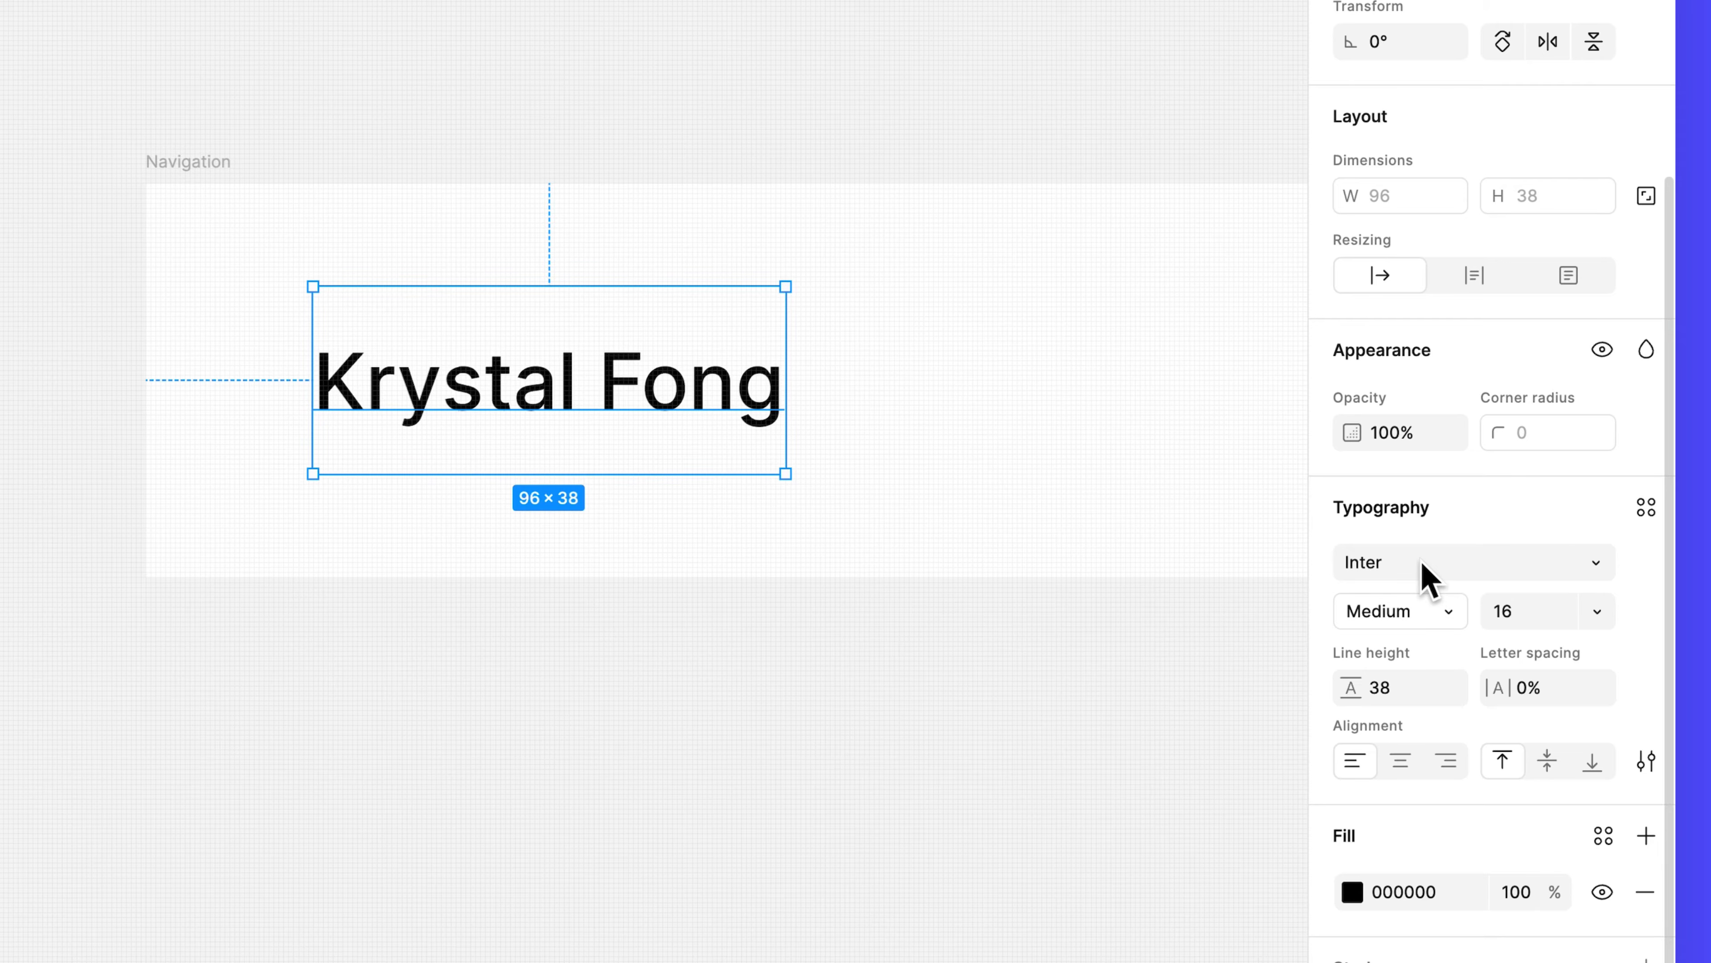
# Set the name text to Inter Black weight at font size 20, then deselect it.
pyautogui.click(1438, 614)
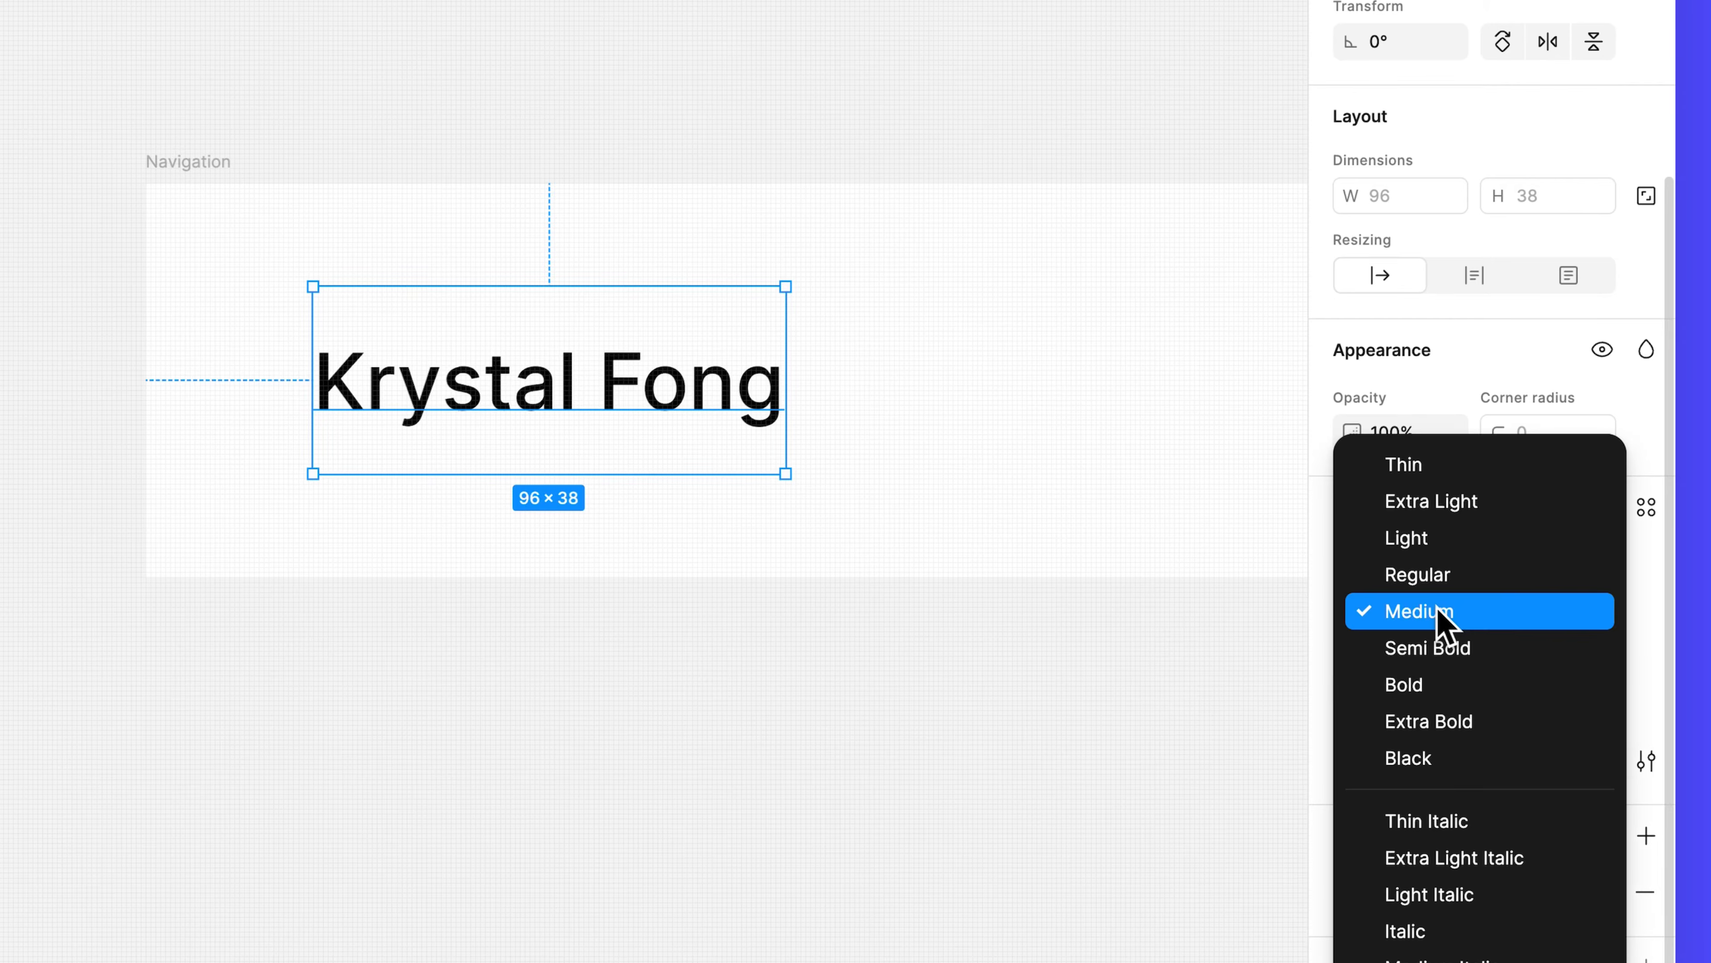
pyautogui.click(1472, 758)
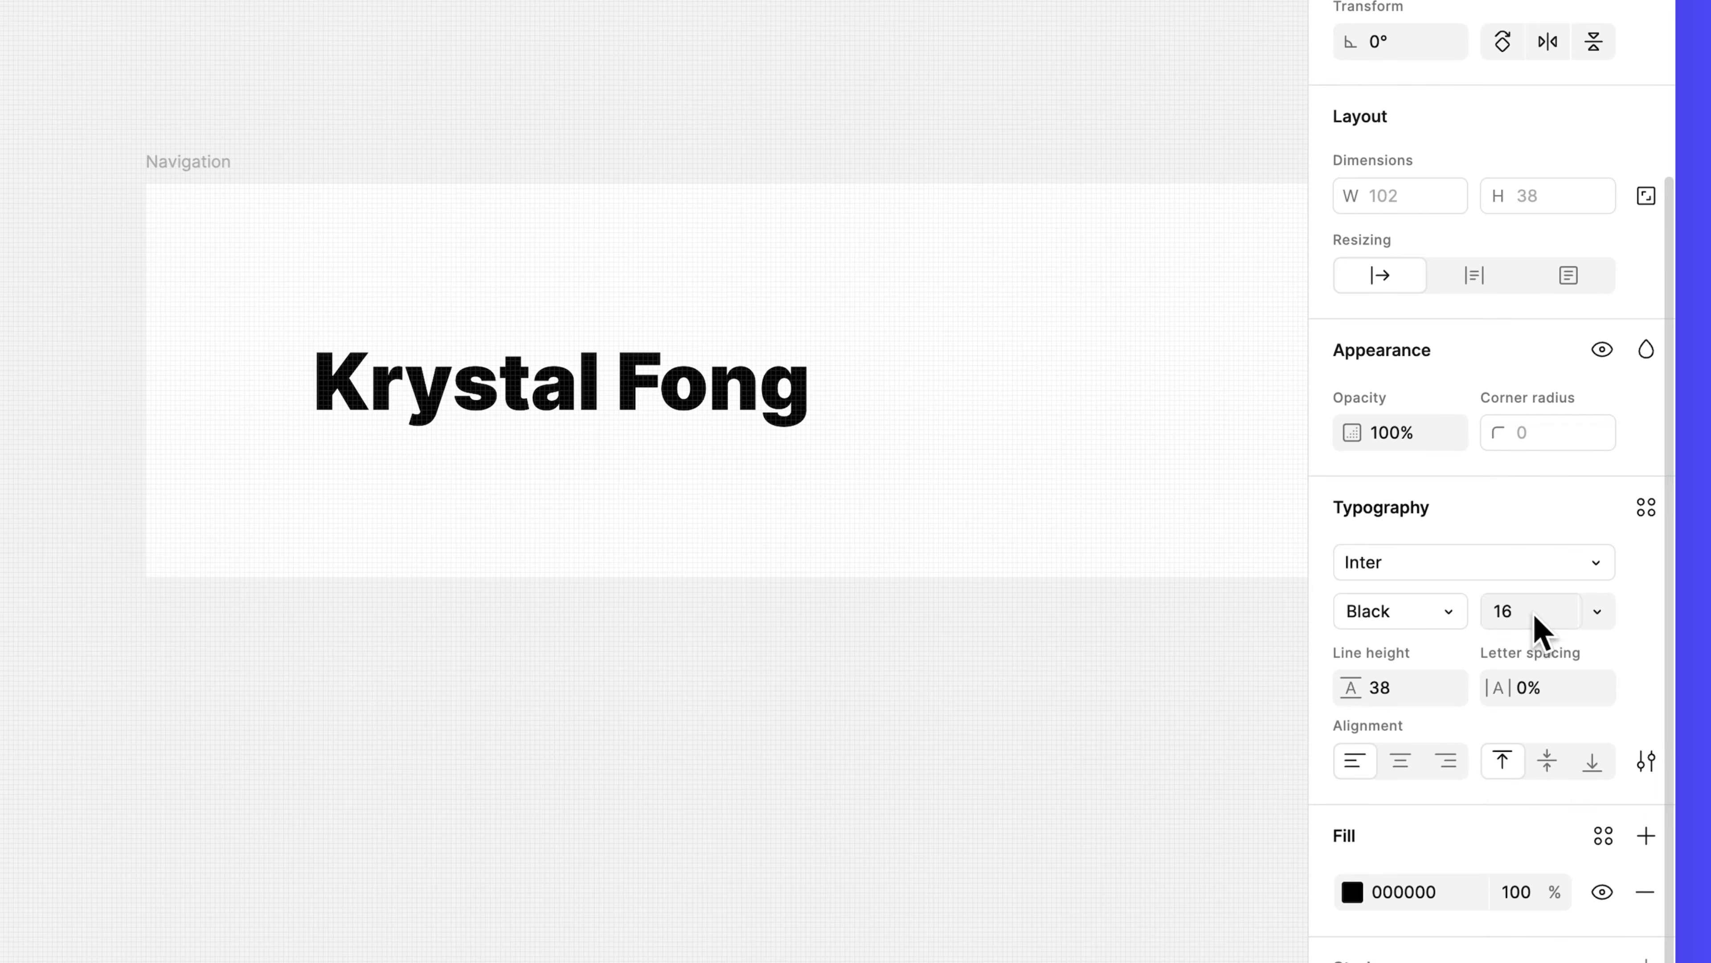
pyautogui.click(1539, 627)
pyautogui.write('20')
pyautogui.press('Return')
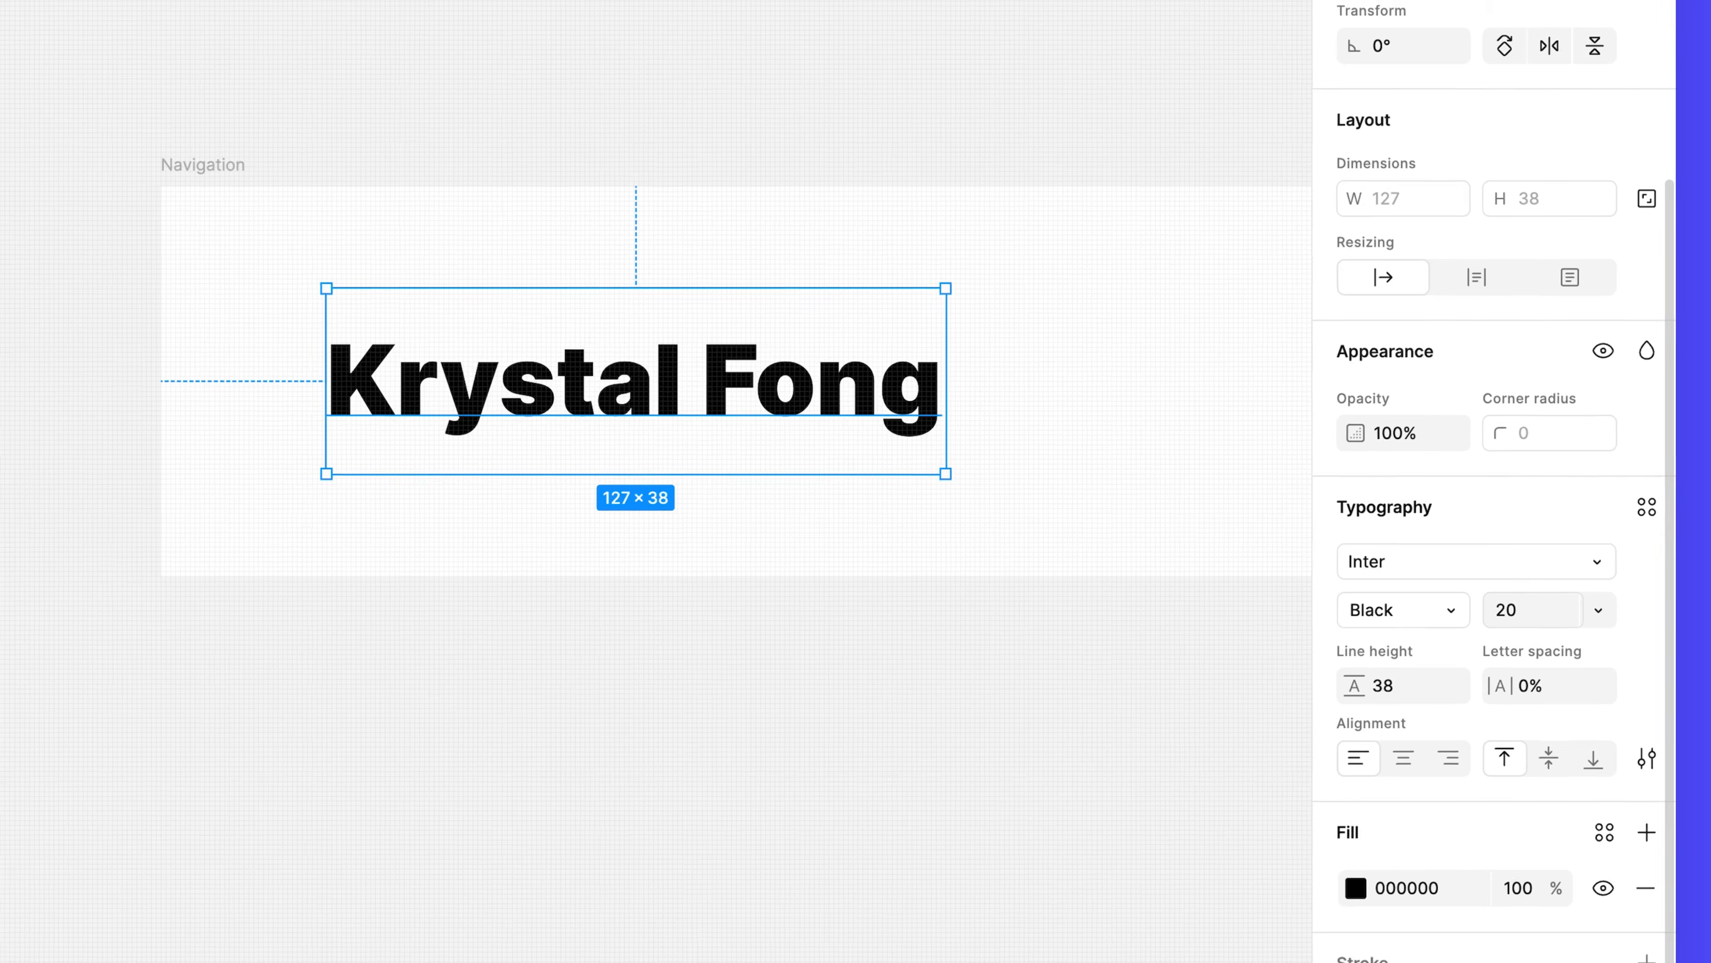
pyautogui.scroll(-2, 988, 648)
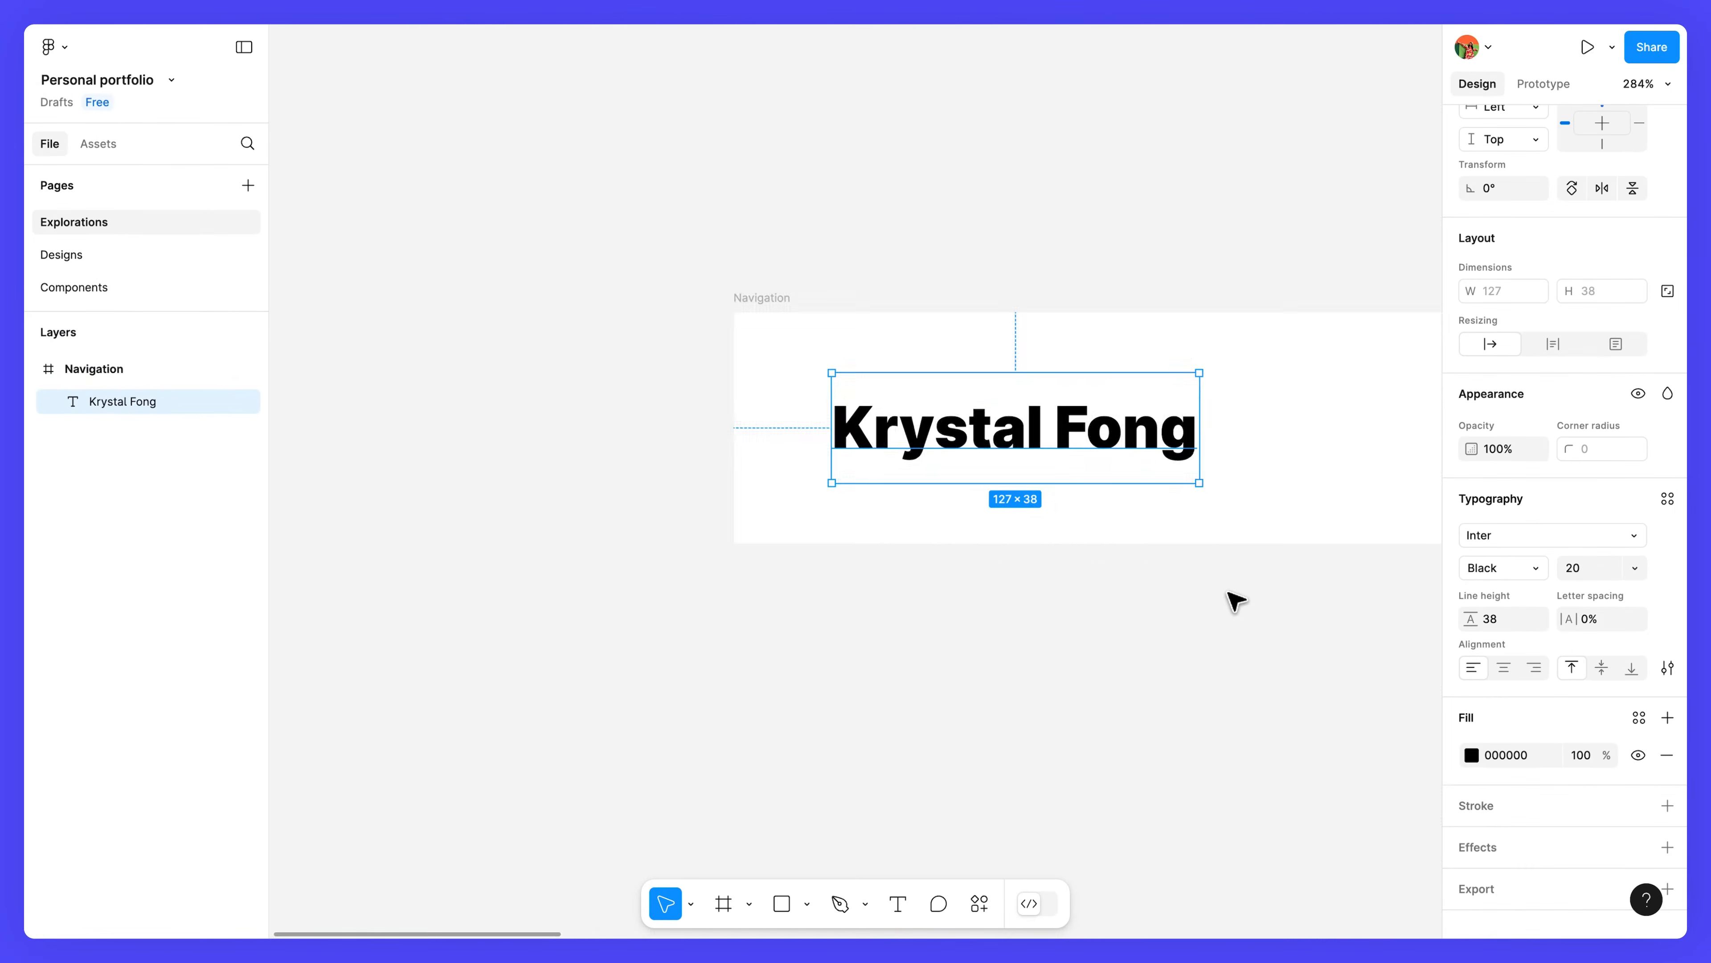
pyautogui.scroll(-5, 1280, 634)
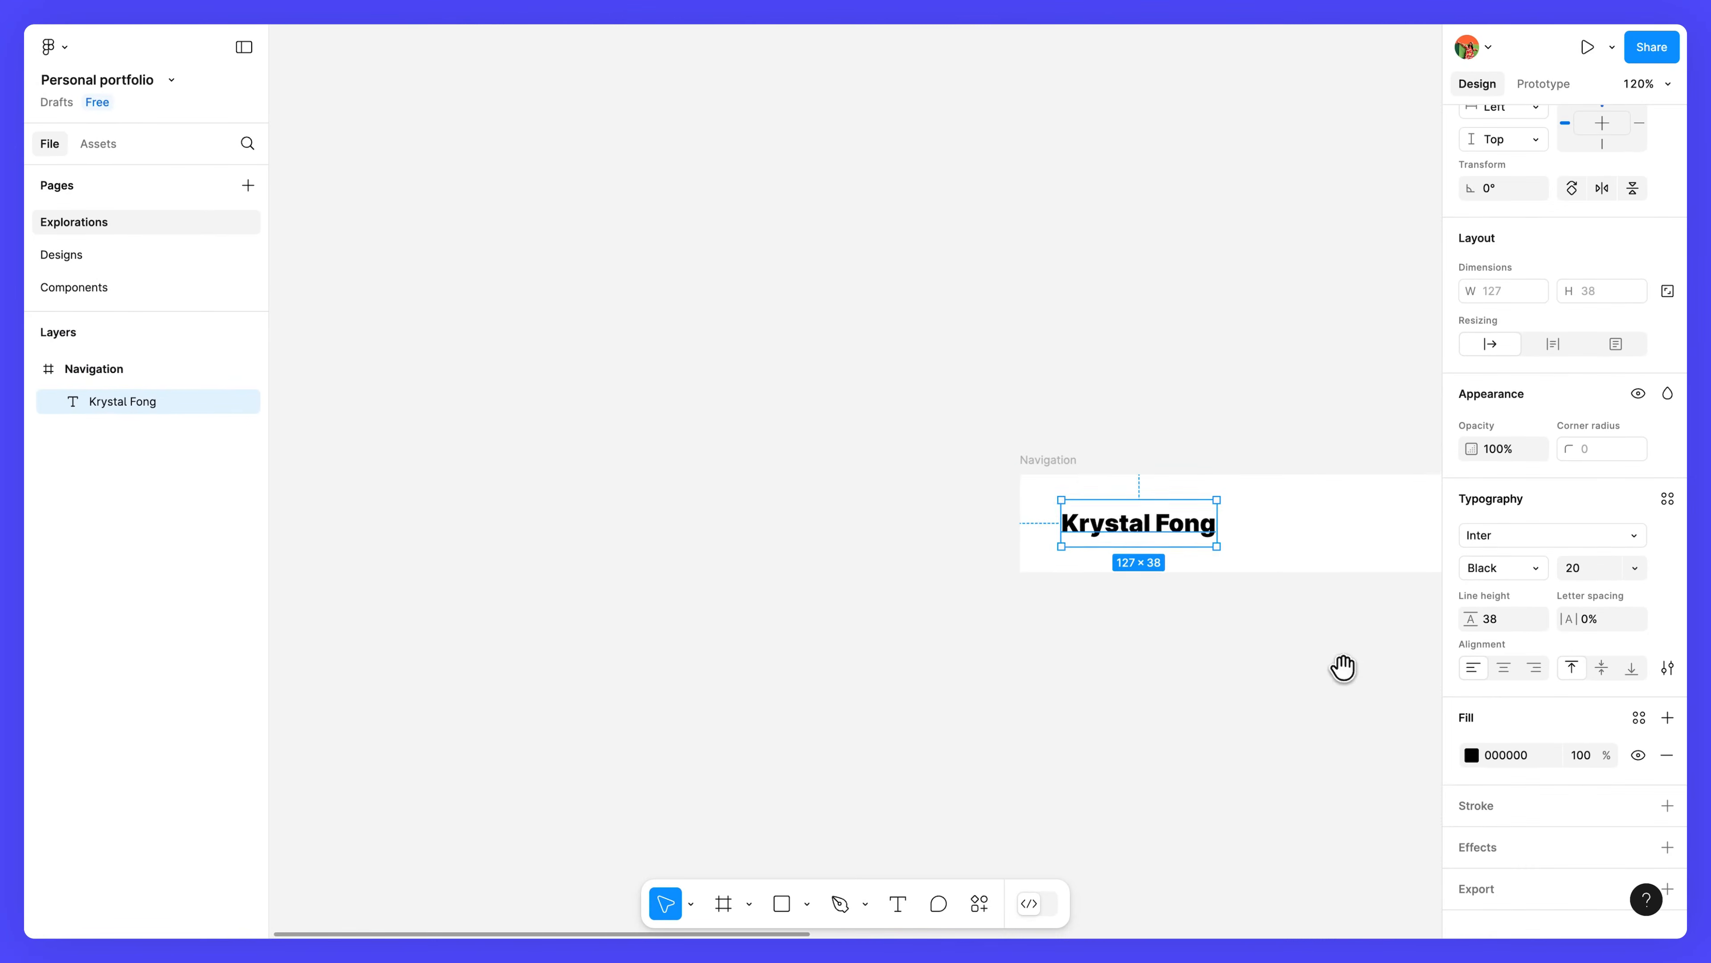
pyautogui.moveTo(1341, 669); pyautogui.dragTo(693, 551)
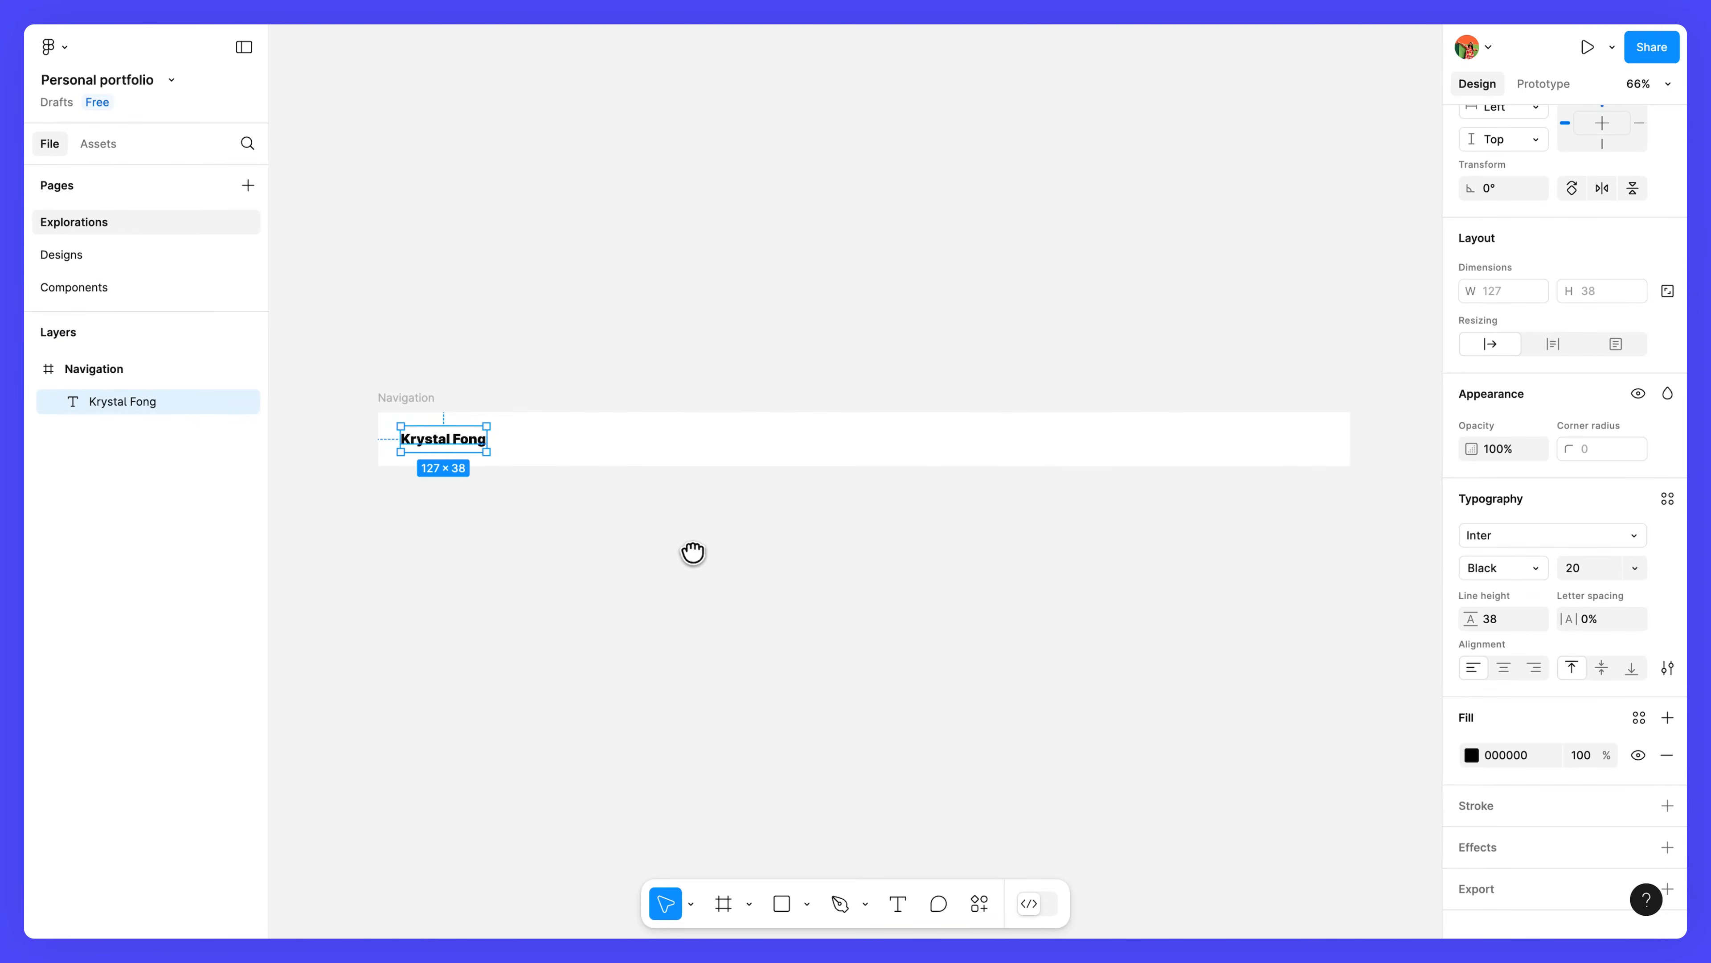
pyautogui.click(790, 533)
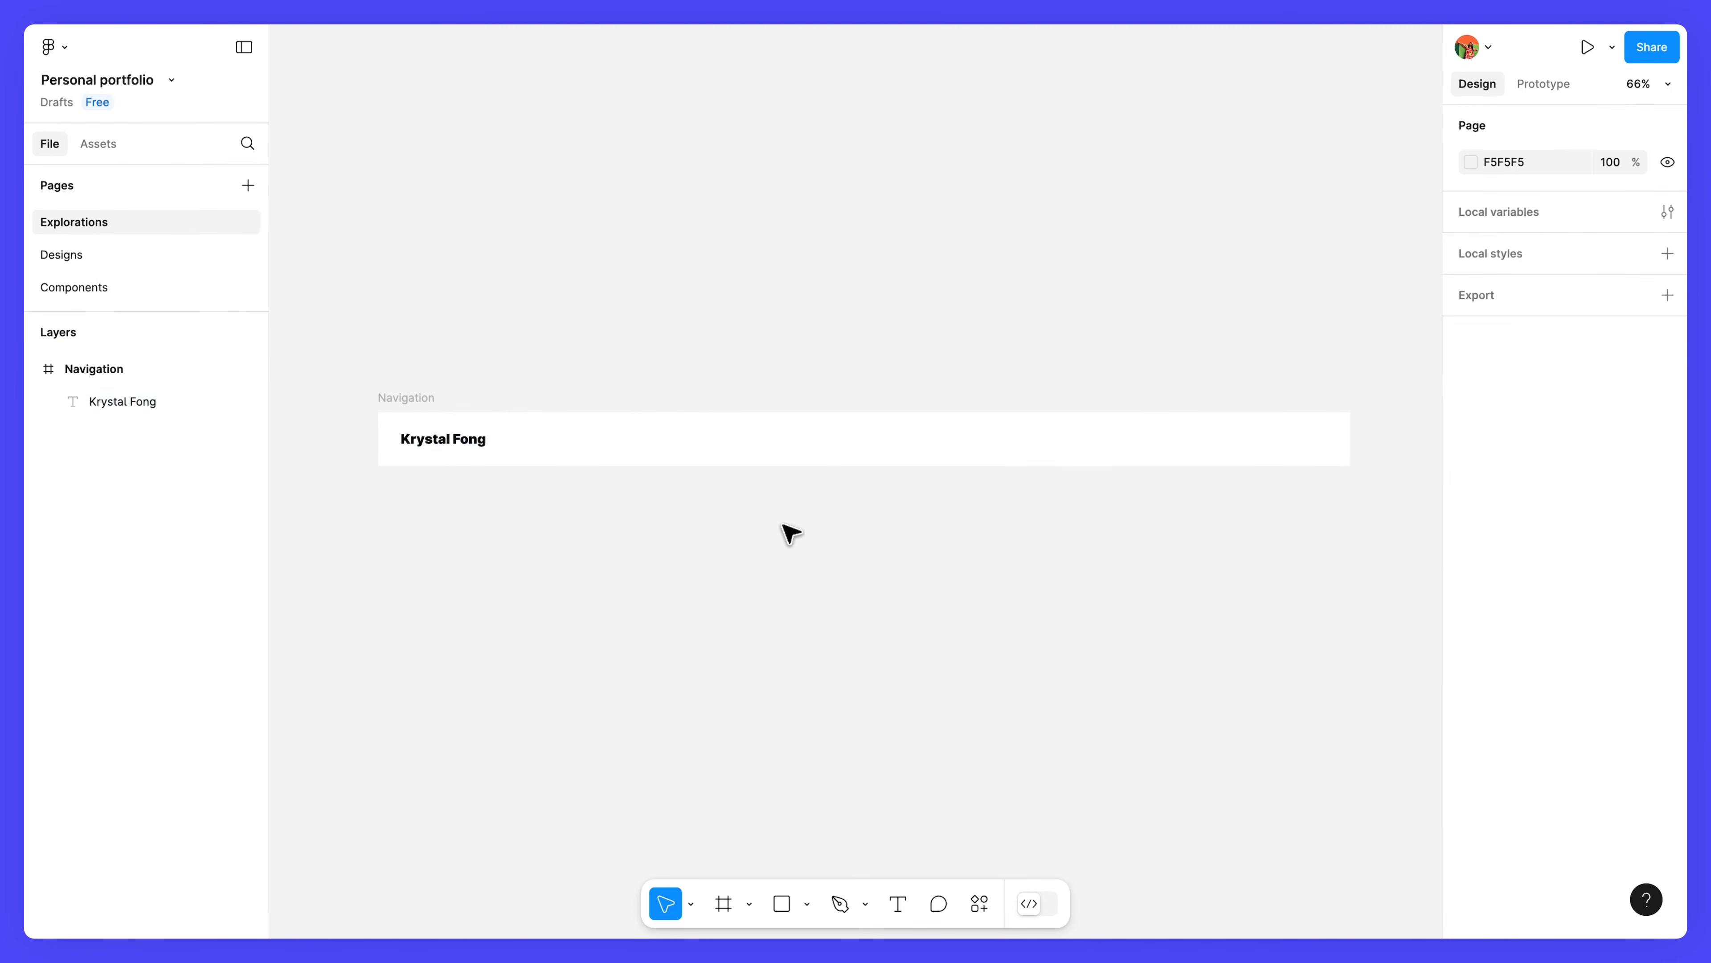
# Add a text layer reading 'Link' in the middle of the Navigation bar.
pyautogui.click(900, 904)
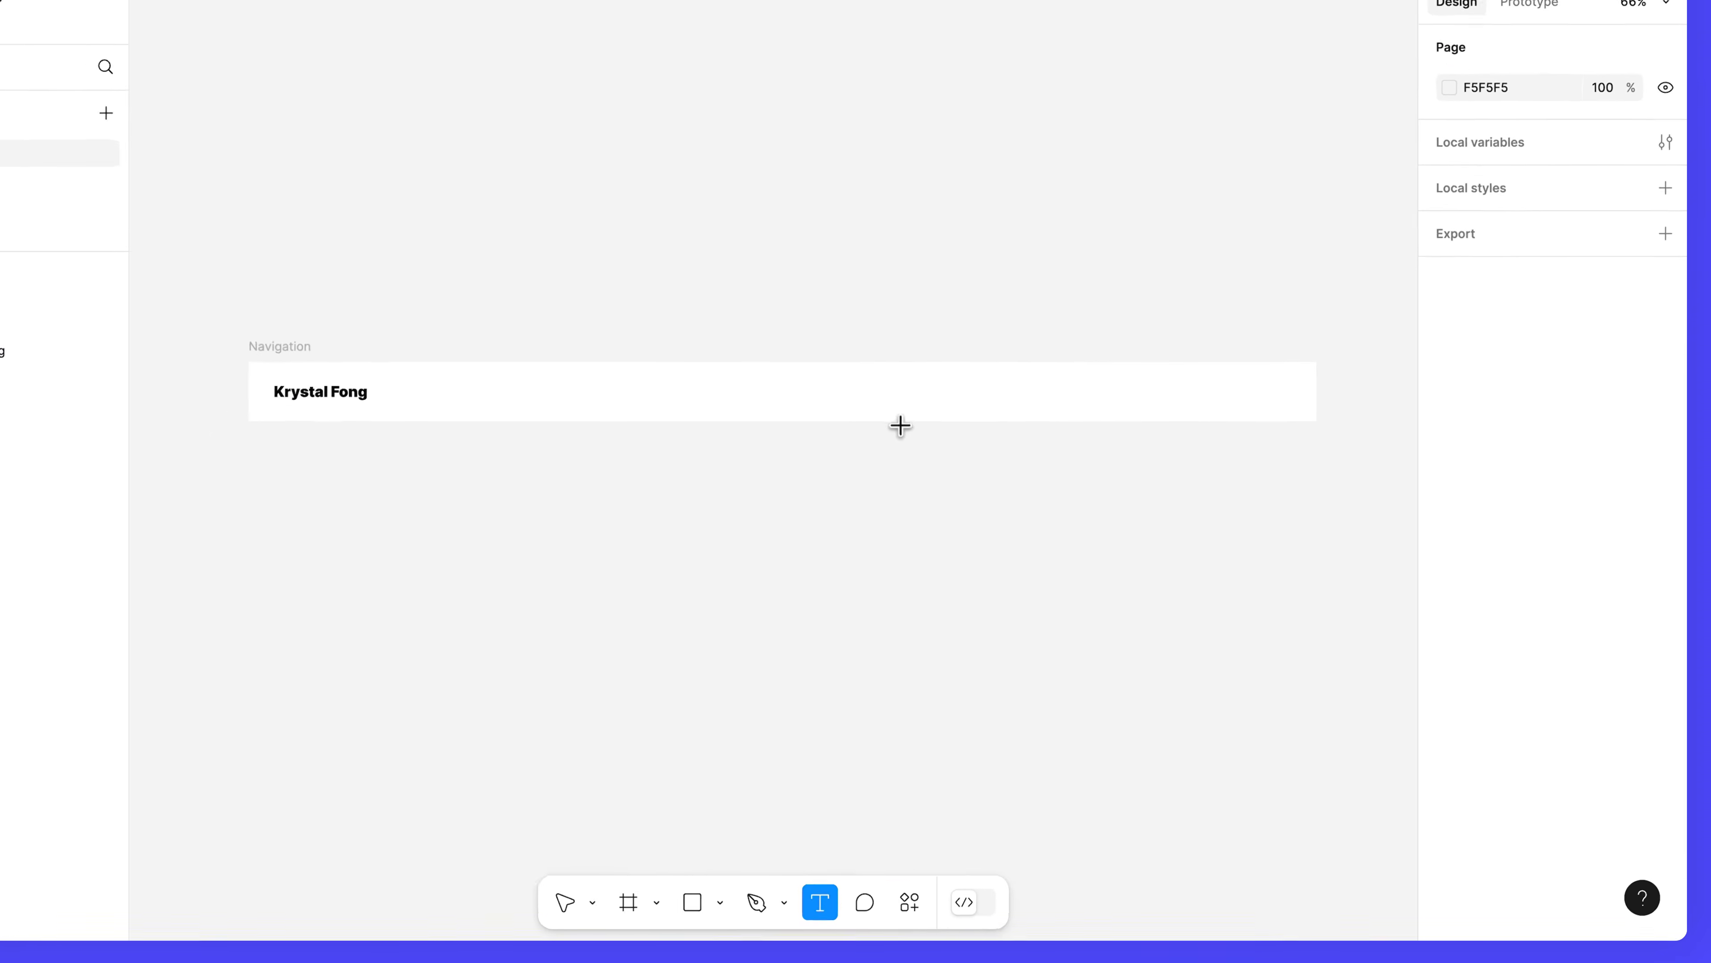
pyautogui.click(888, 393)
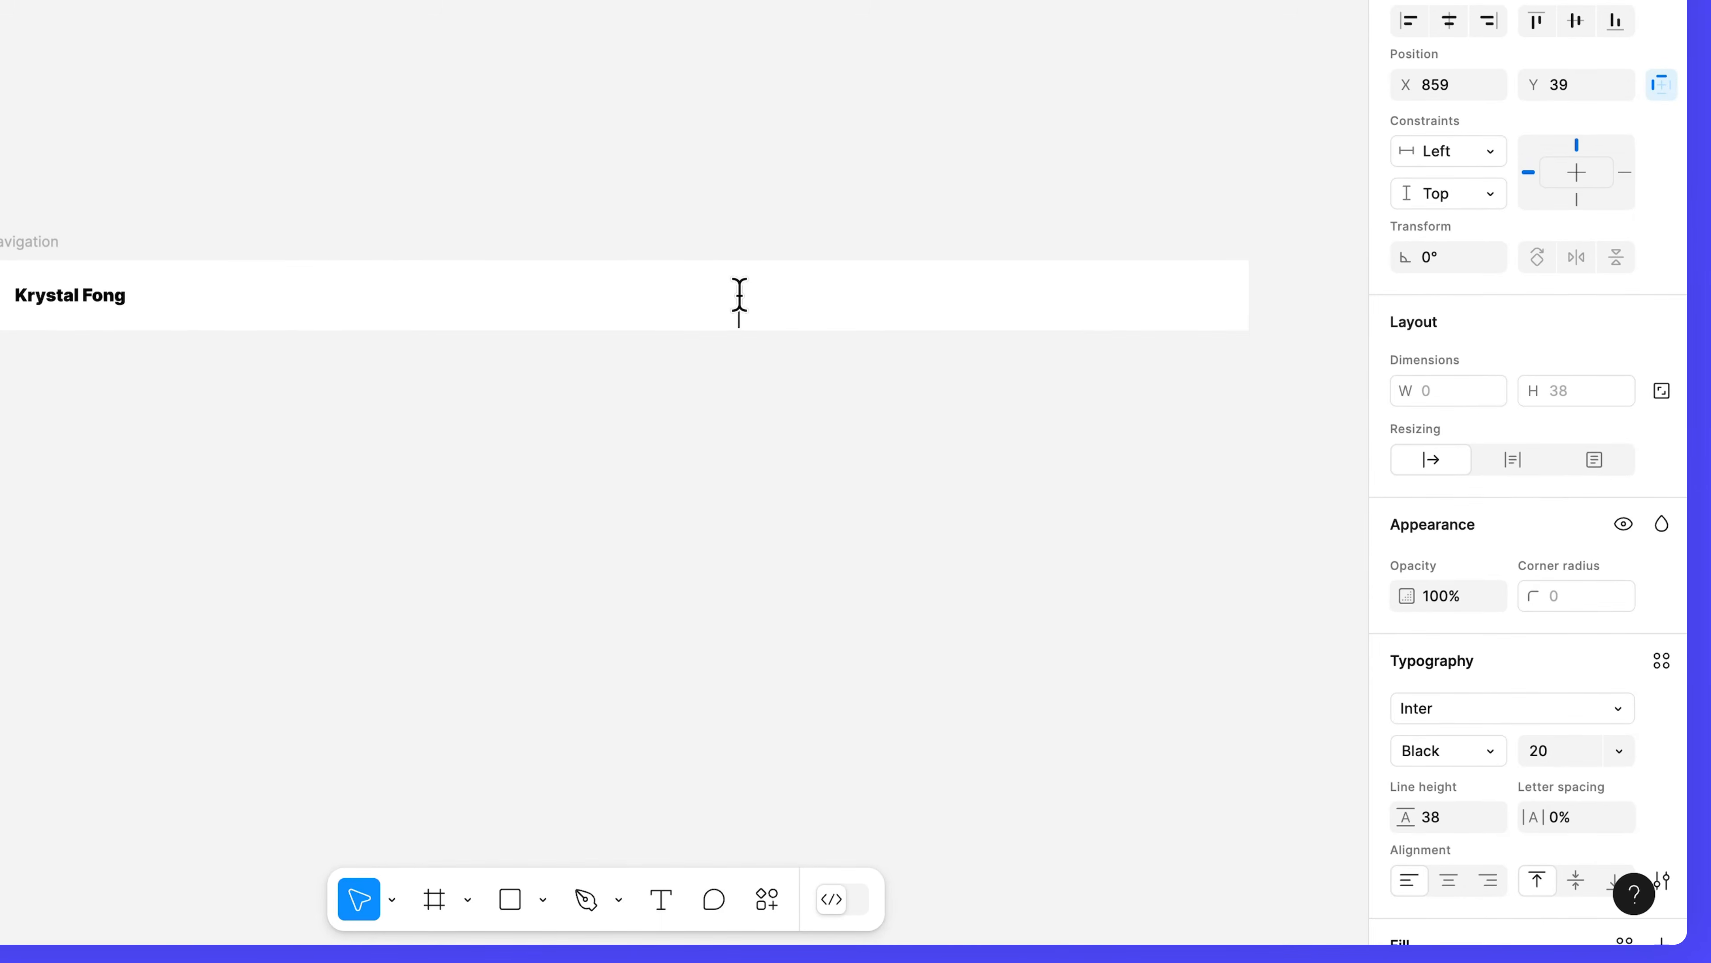
pyautogui.write('Link')
pyautogui.click(830, 315)
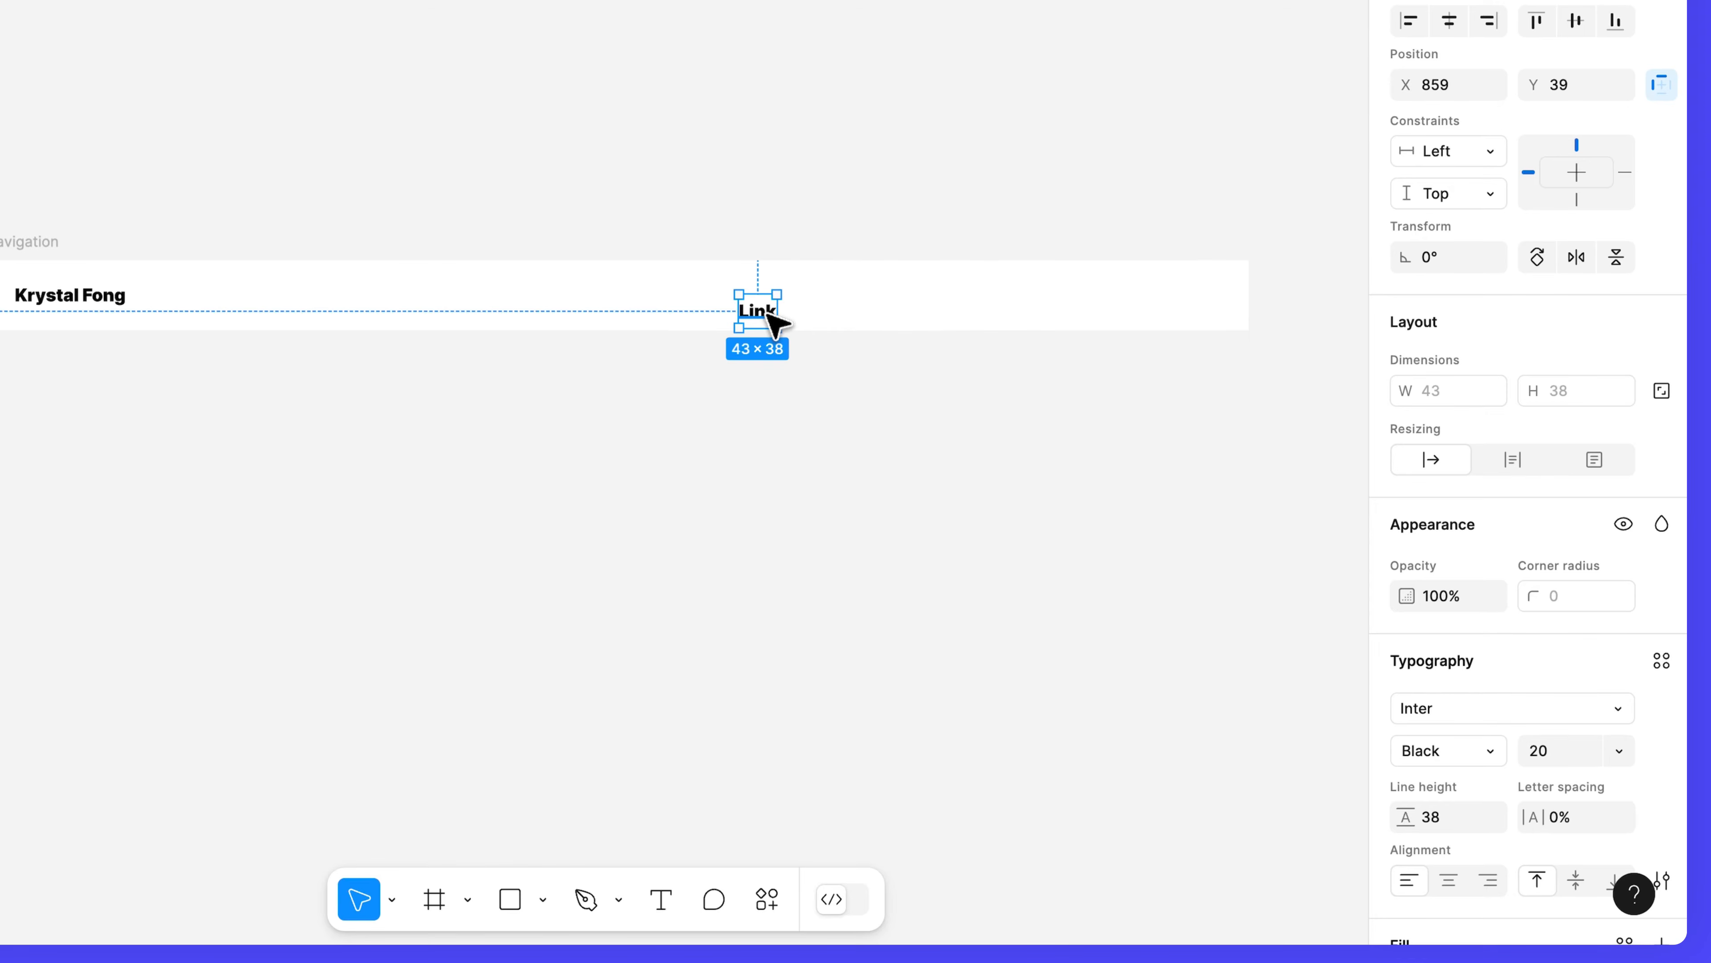
pyautogui.scroll(-5, 1381, 674)
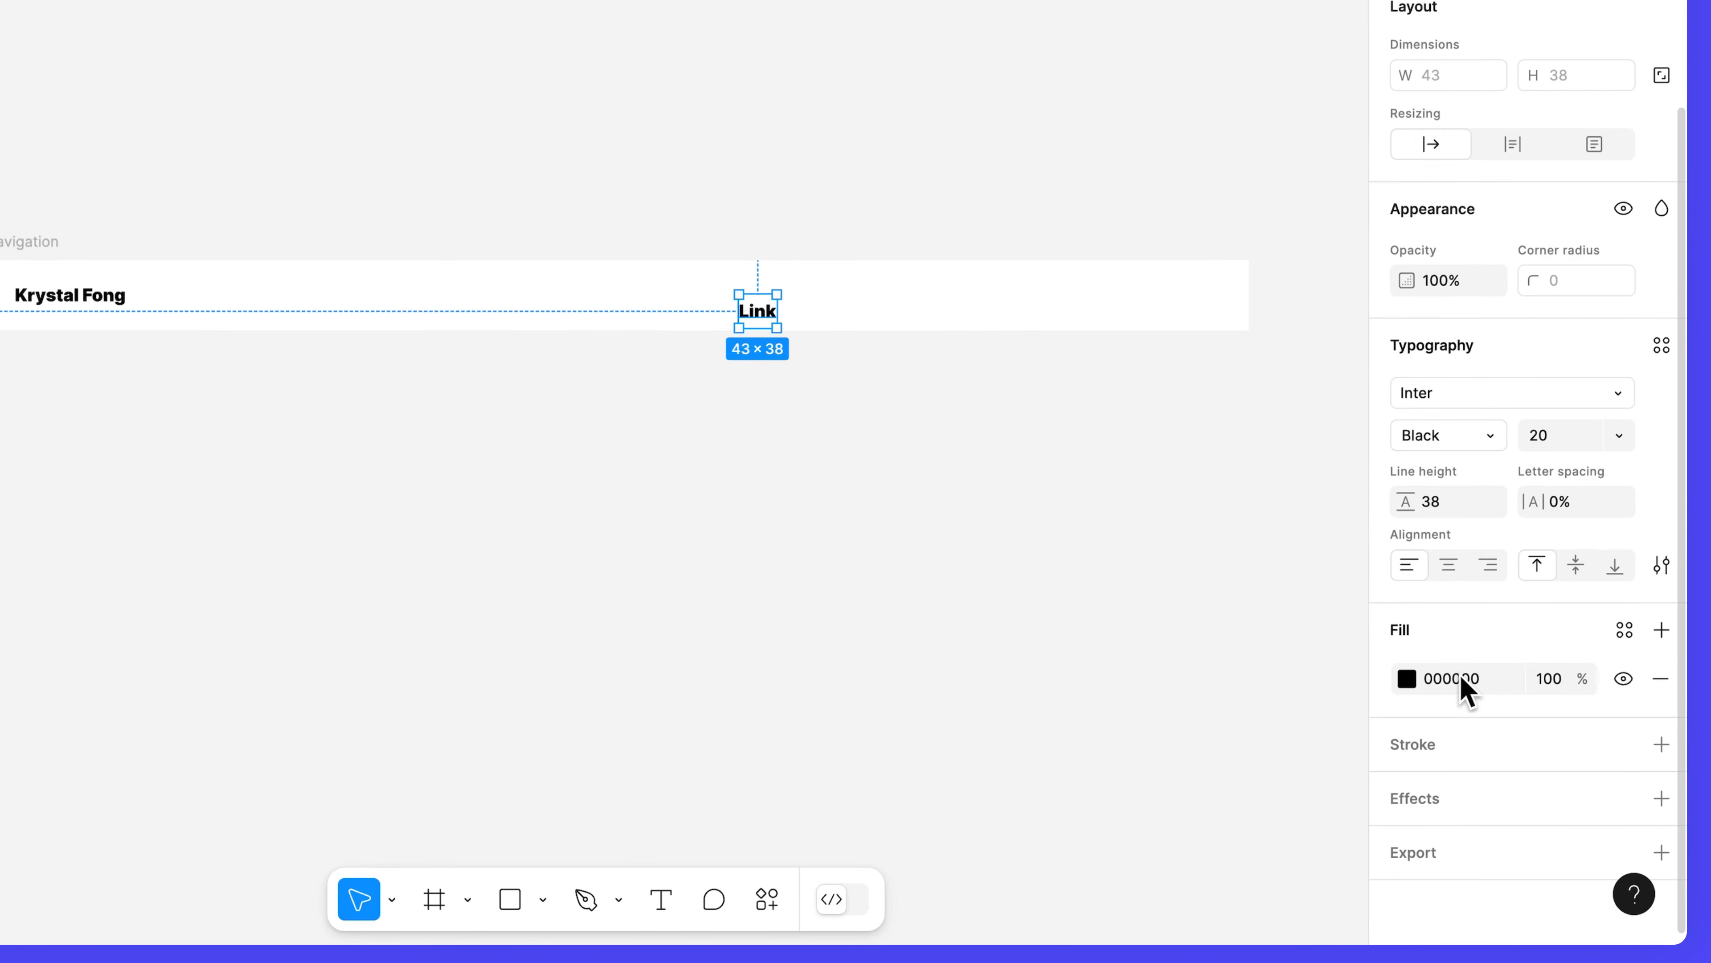
# Set Link to Medium weight at size 16 and line it up with the name.
pyautogui.click(1487, 443)
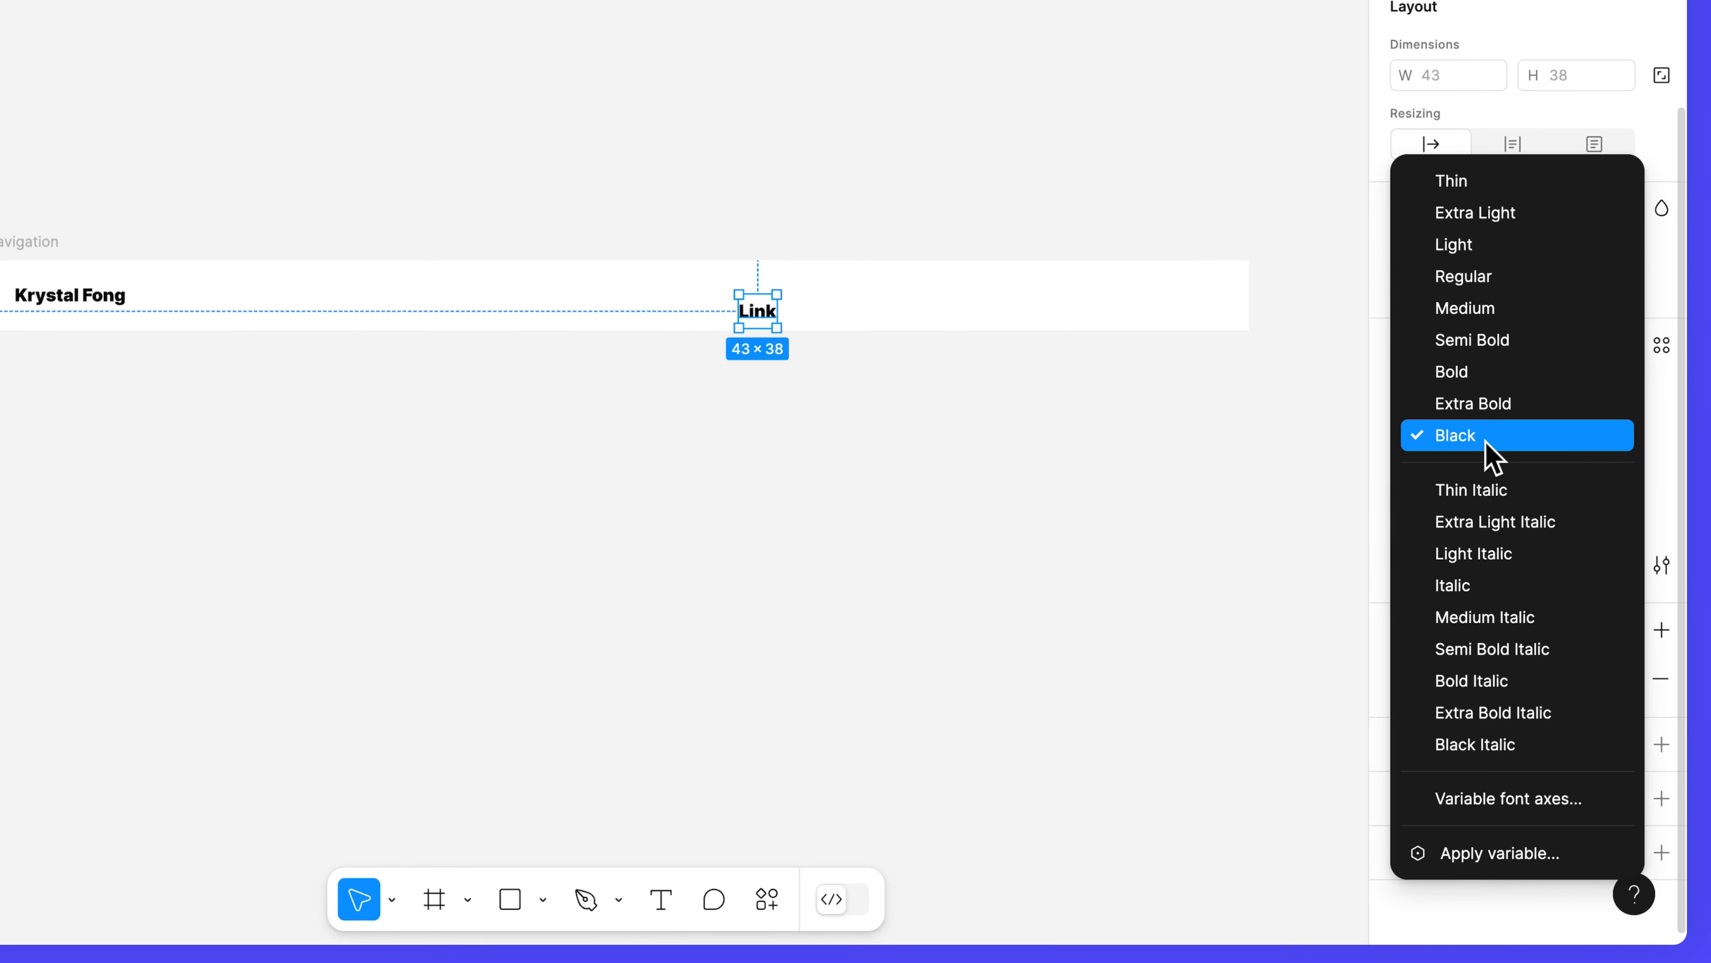
pyautogui.click(1511, 314)
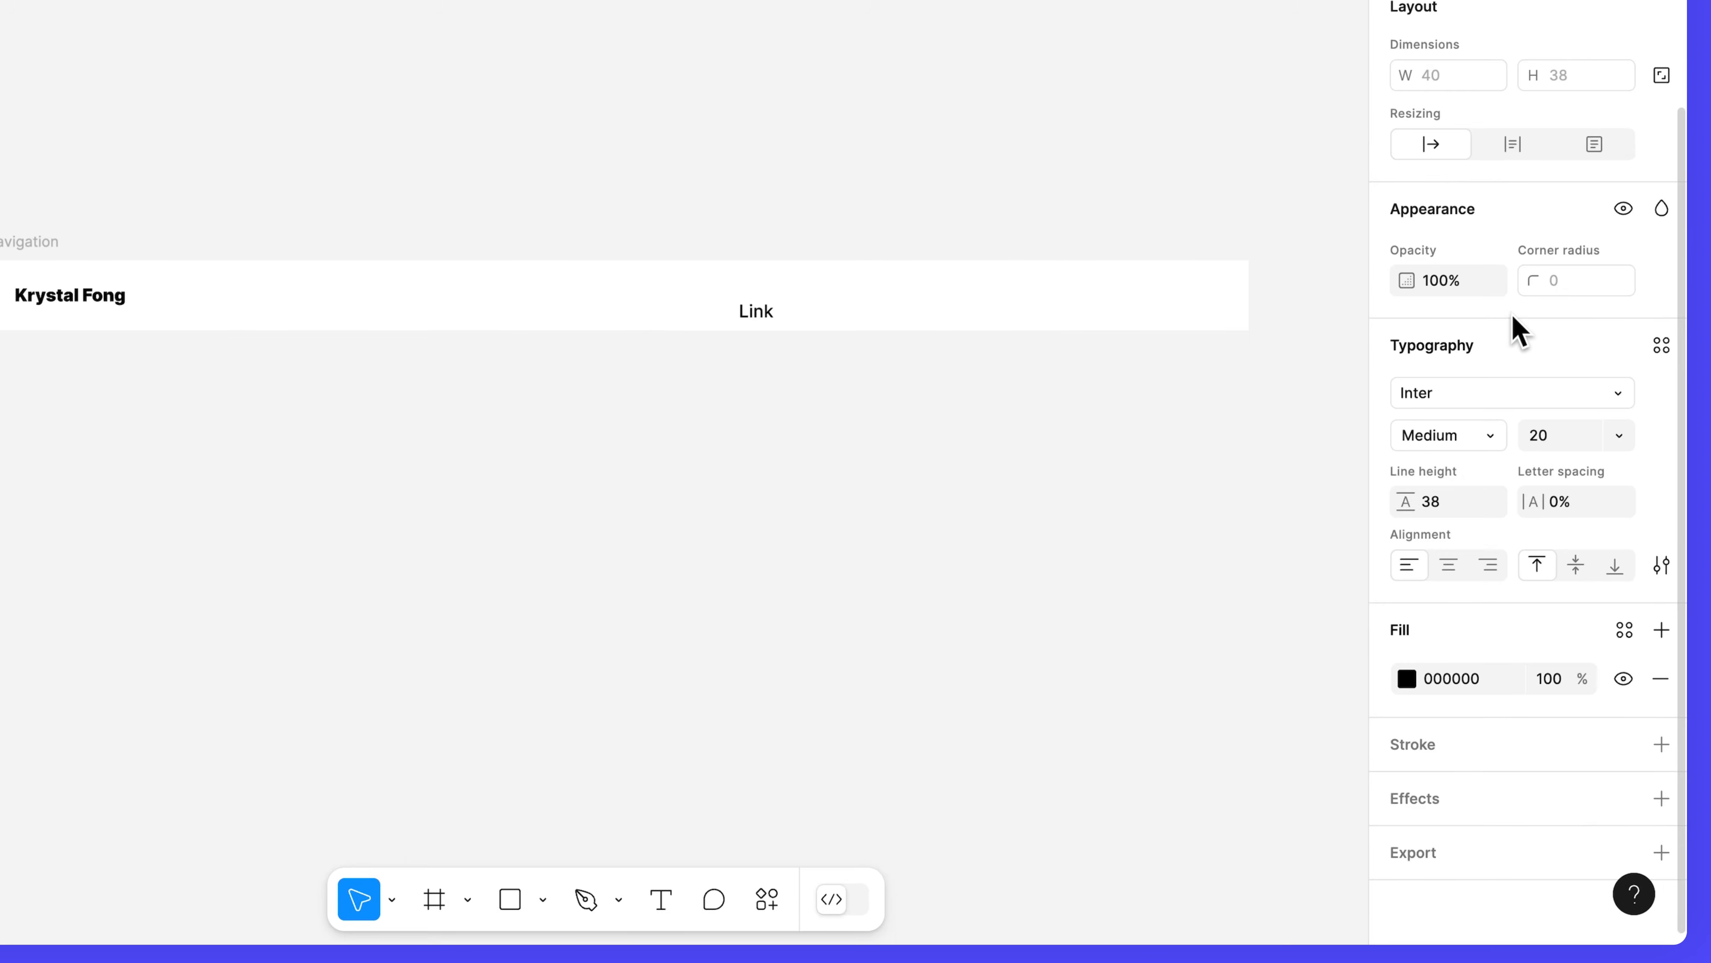
pyautogui.click(1564, 444)
pyautogui.write('16')
pyautogui.press('Return')
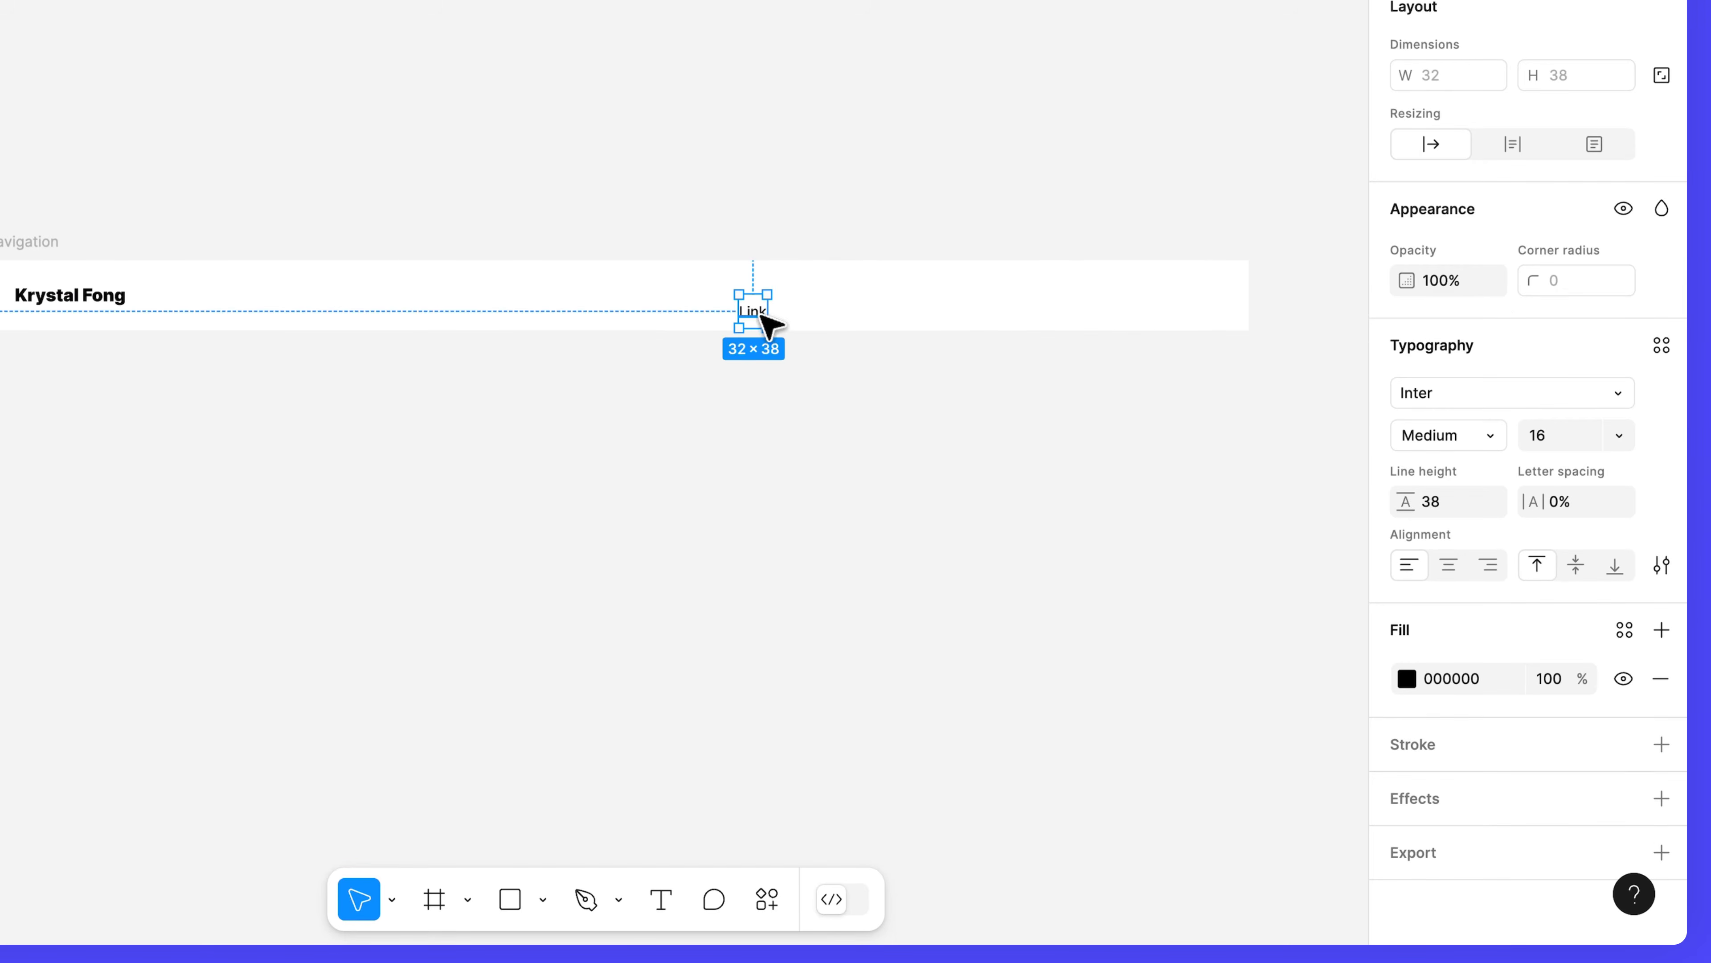
pyautogui.moveTo(762, 316); pyautogui.dragTo(914, 300)
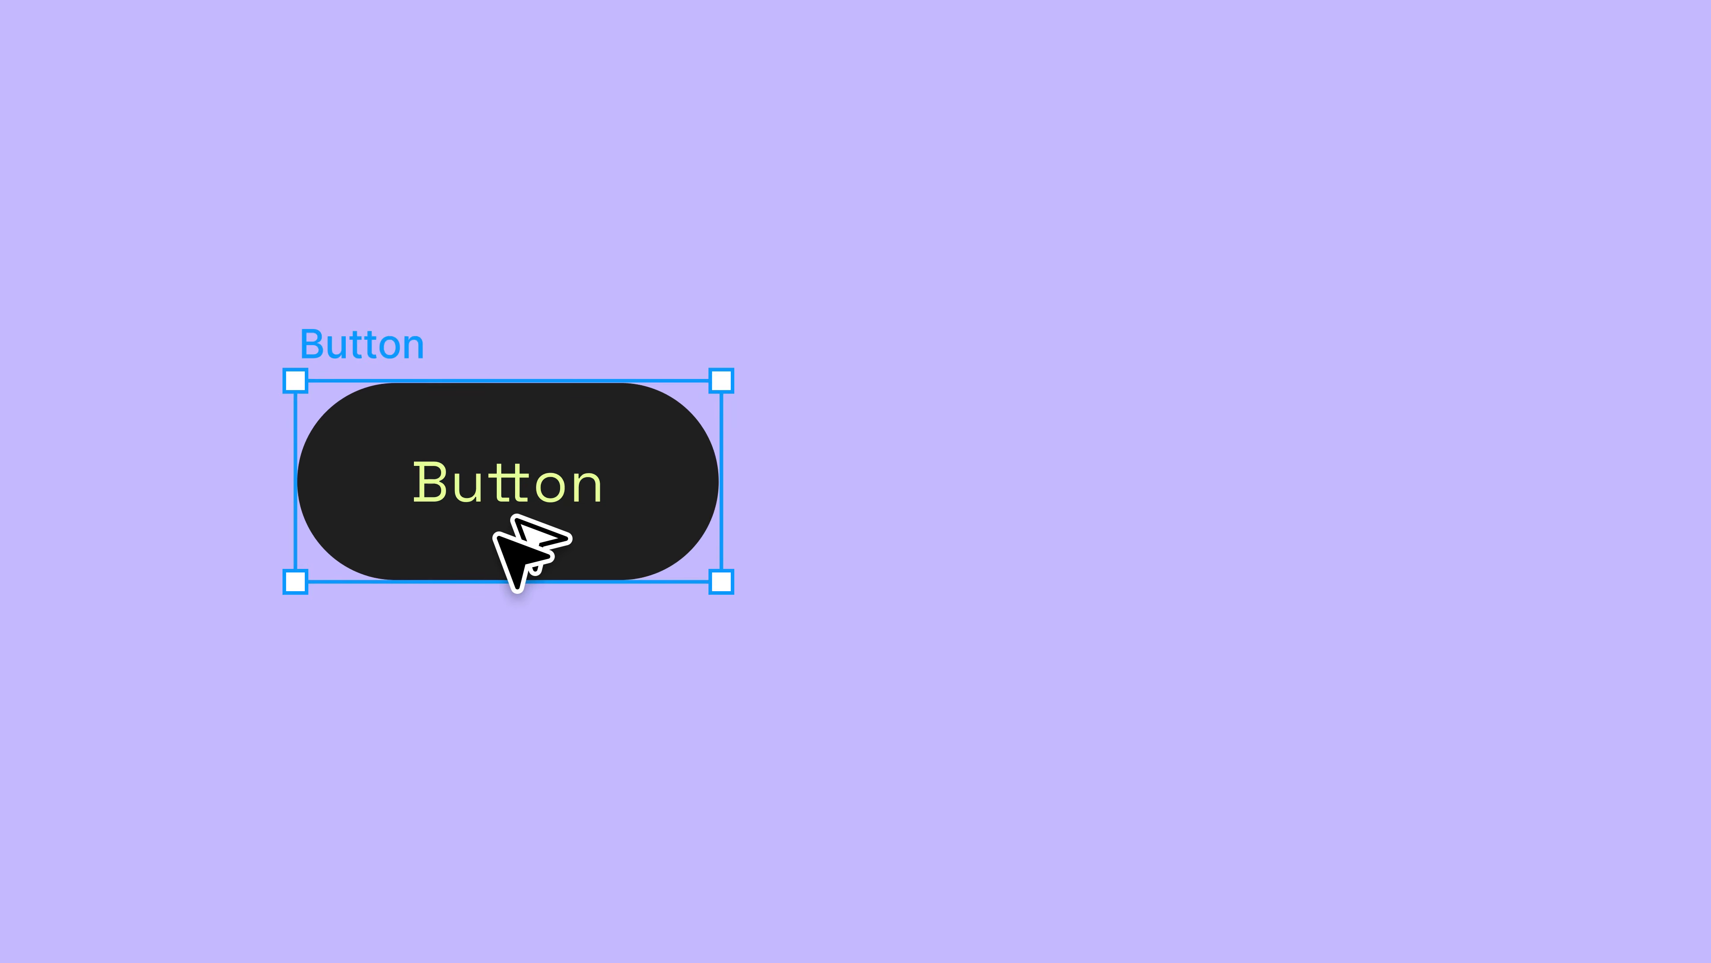
# Duplicate the Button frame, placing copies to the right and down-left.
pyautogui.moveTo(500, 523); pyautogui.dragTo(1393, 520)
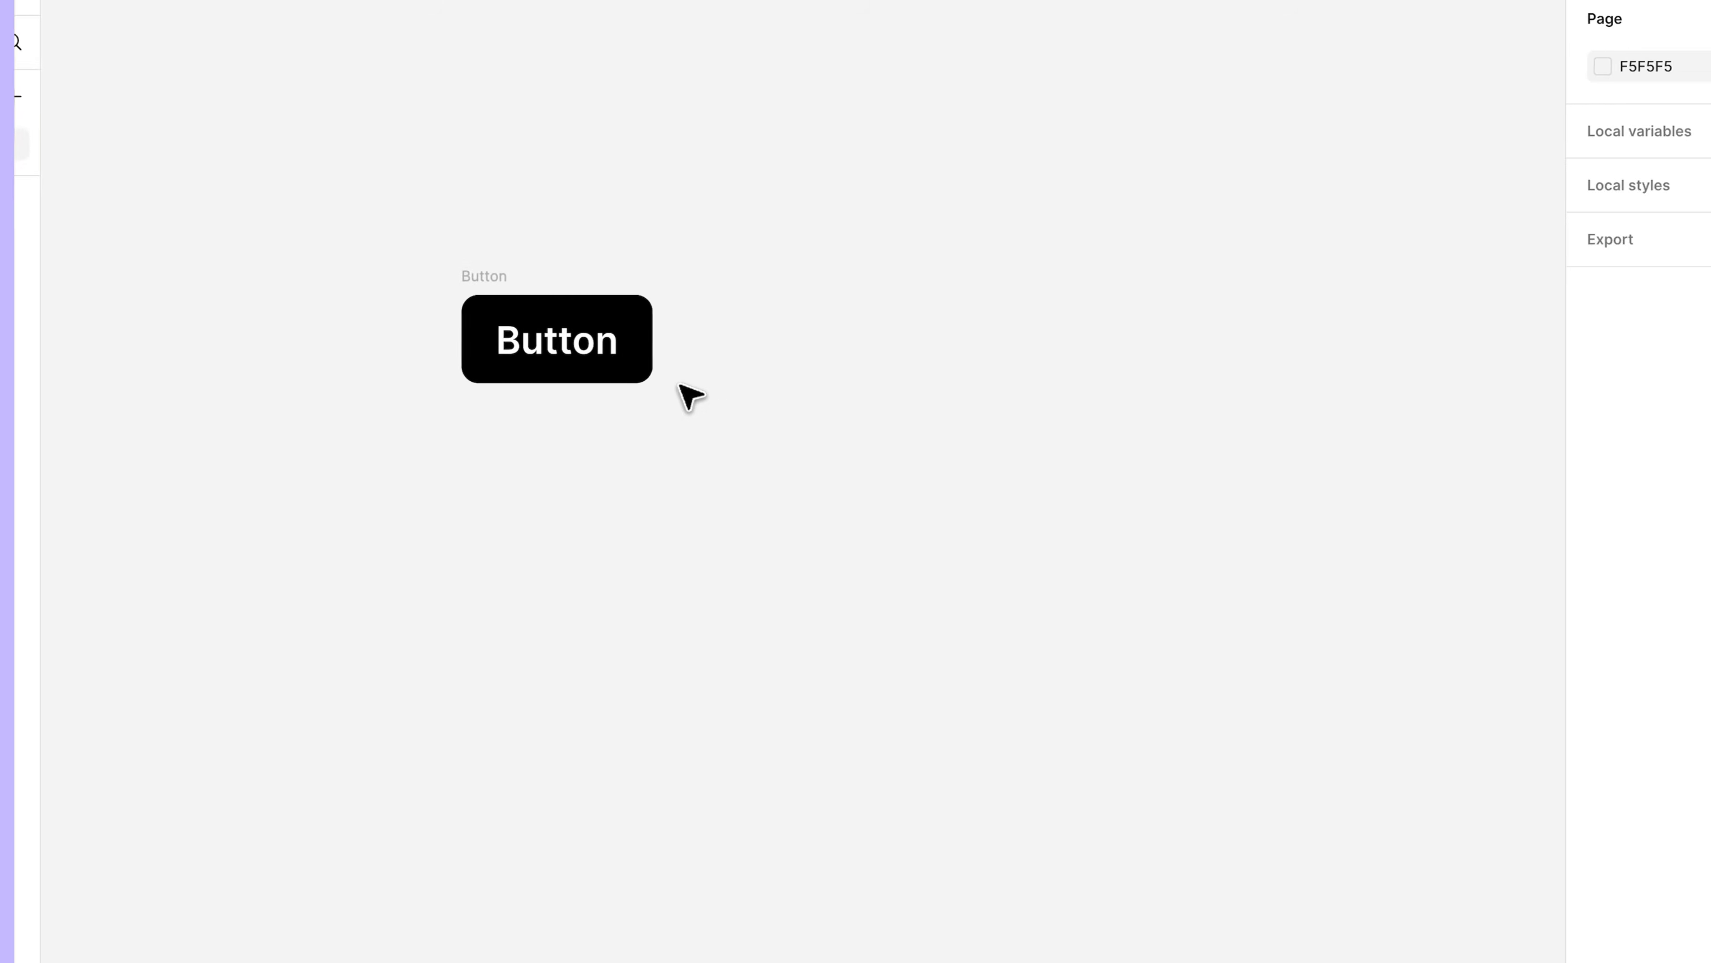
pyautogui.click(648, 344)
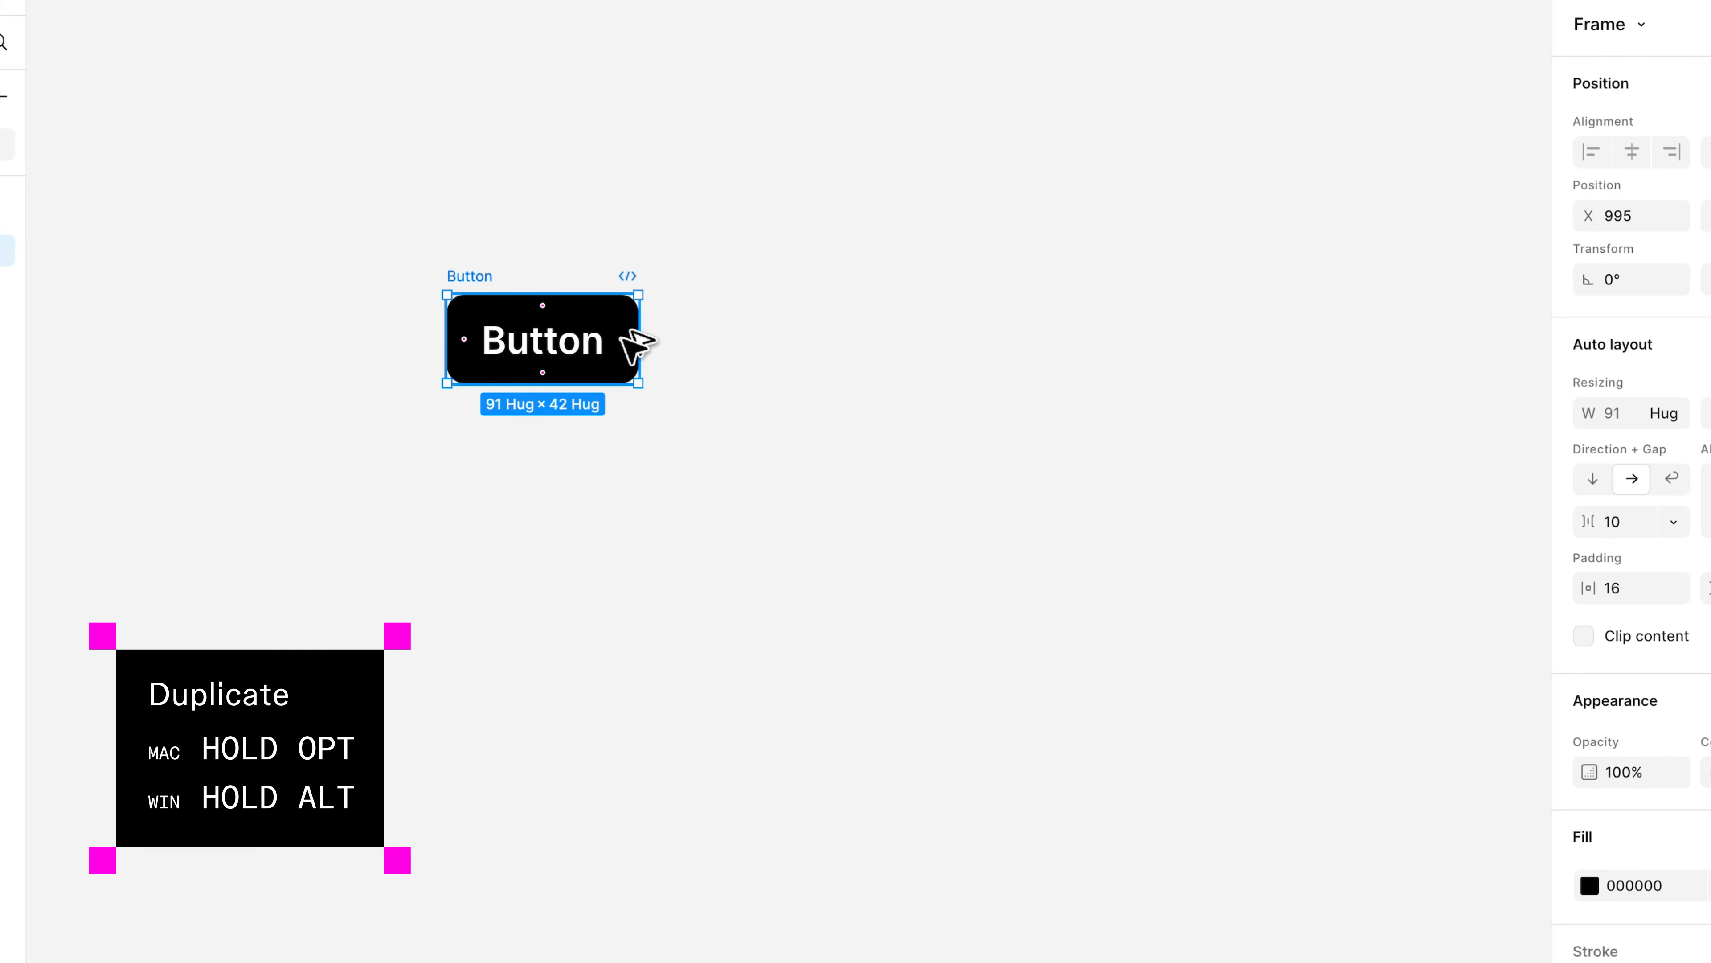
pyautogui.moveTo(623, 335); pyautogui.dragTo(1055, 340)
pyautogui.moveTo(1054, 361); pyautogui.dragTo(678, 500)
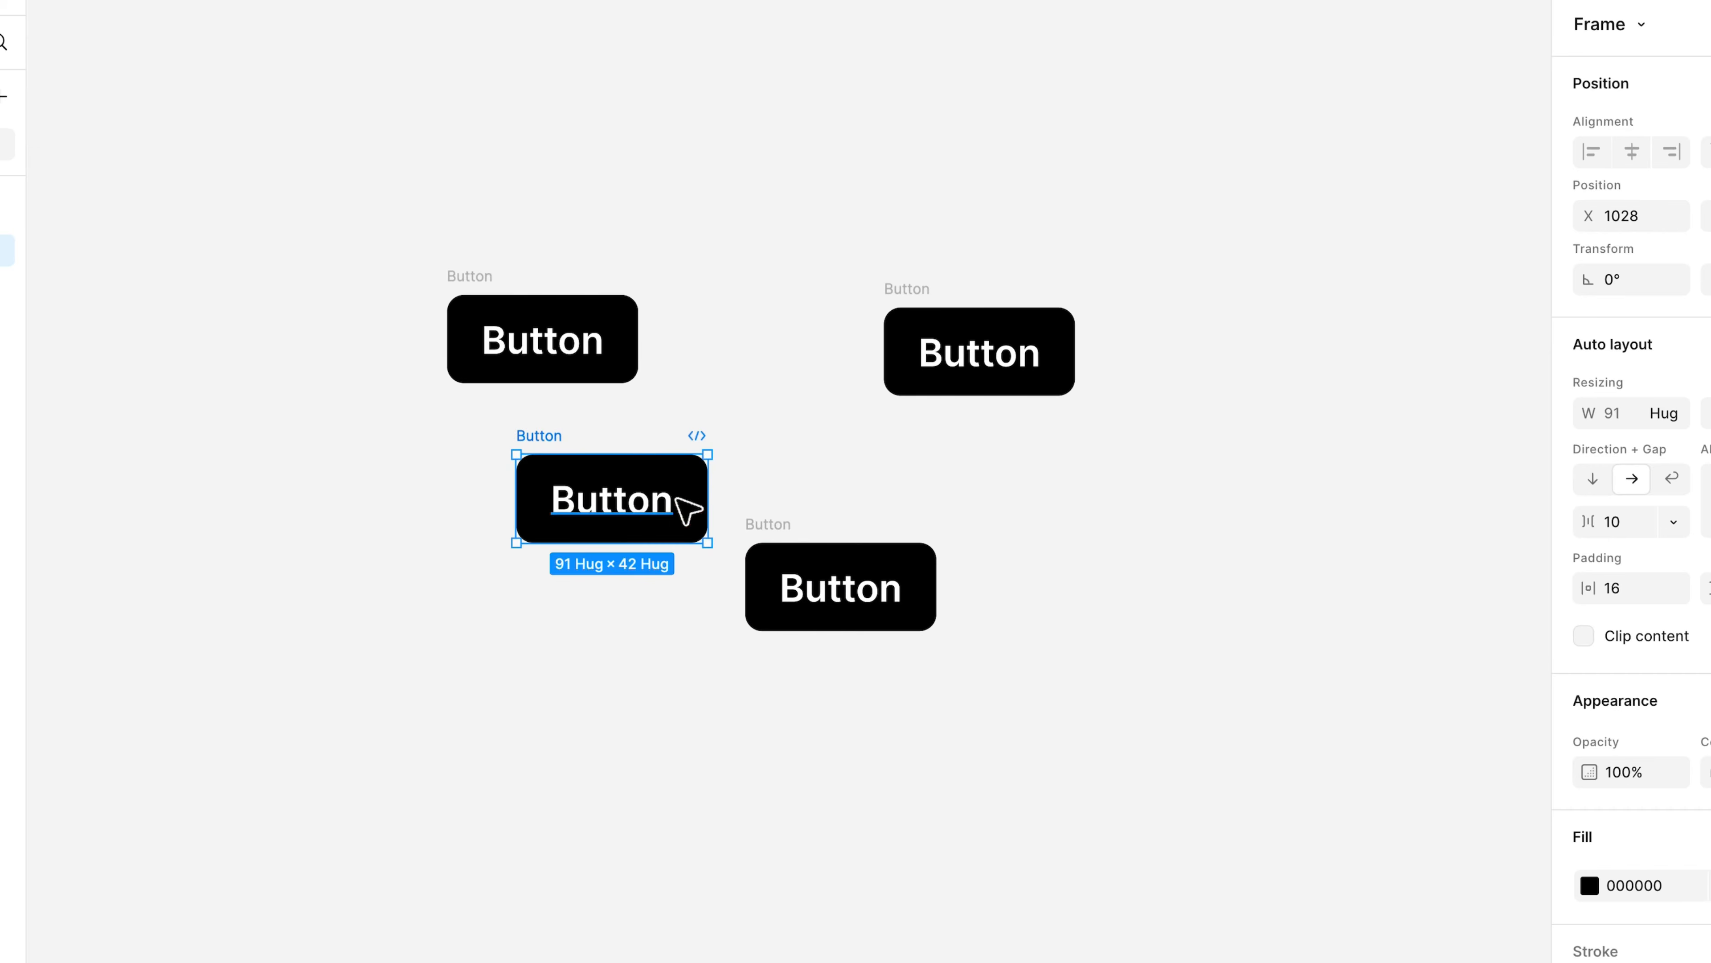
# Tidy the four Button frames into a 2×2 grid, tightening row gap and widening column spacing to 106.
pyautogui.click(1105, 506)
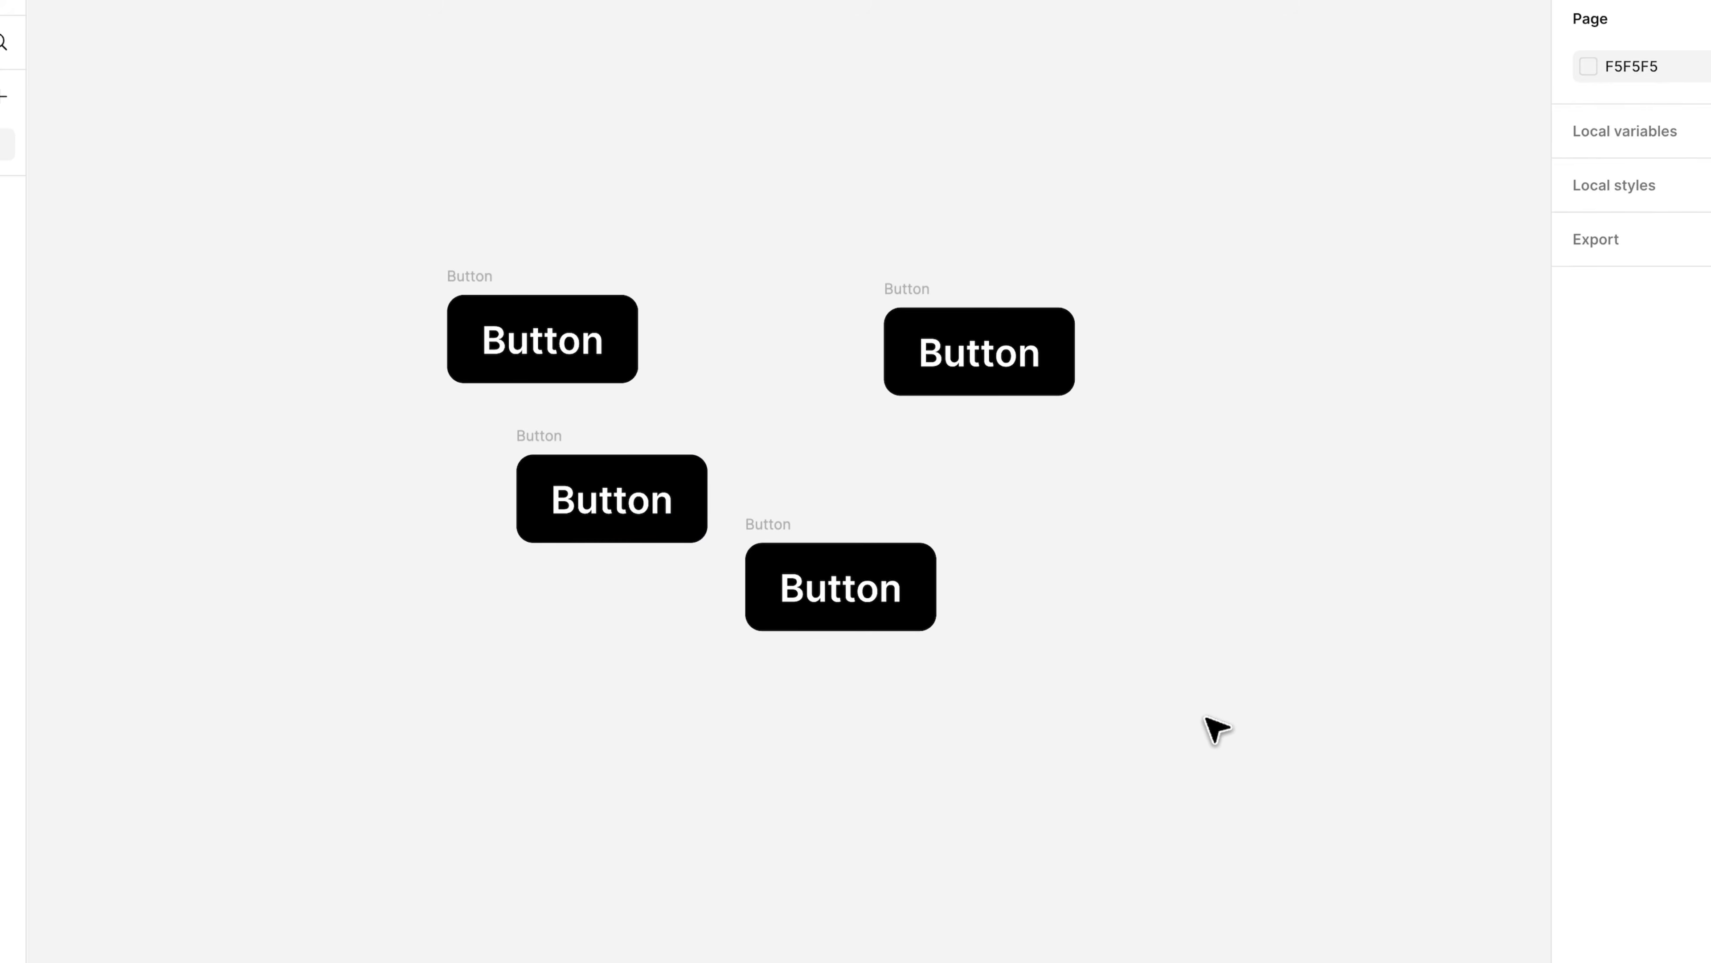
pyautogui.moveTo(1207, 718); pyautogui.dragTo(403, 223)
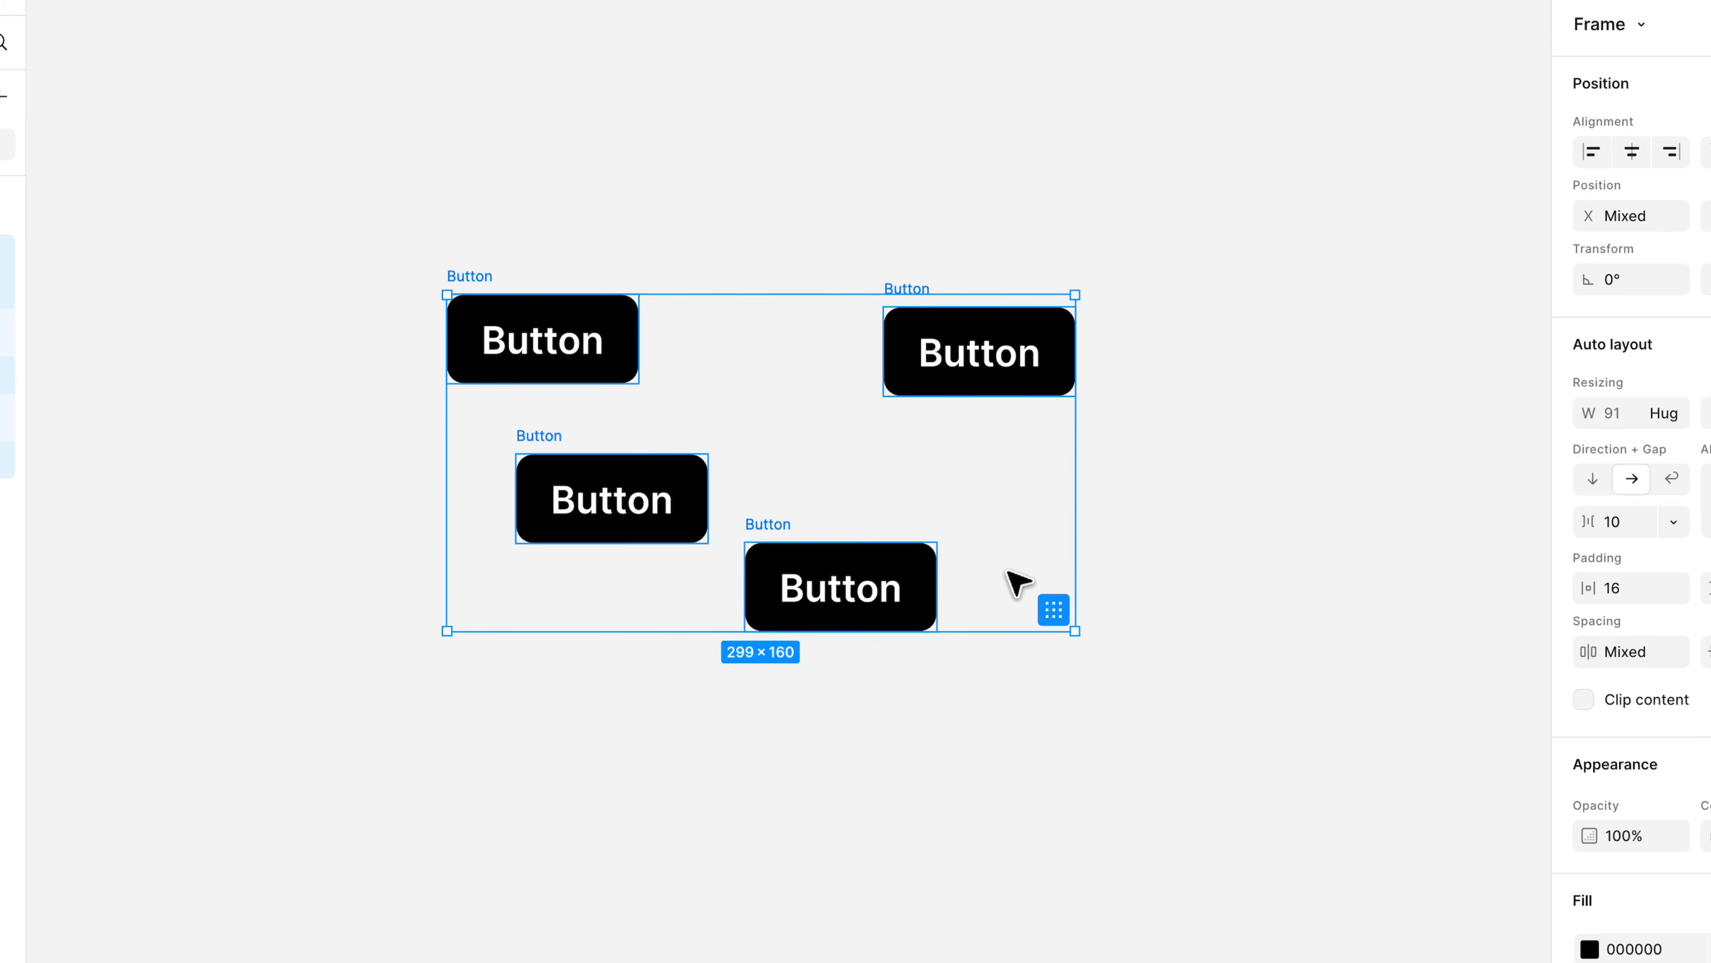
pyautogui.click(1053, 609)
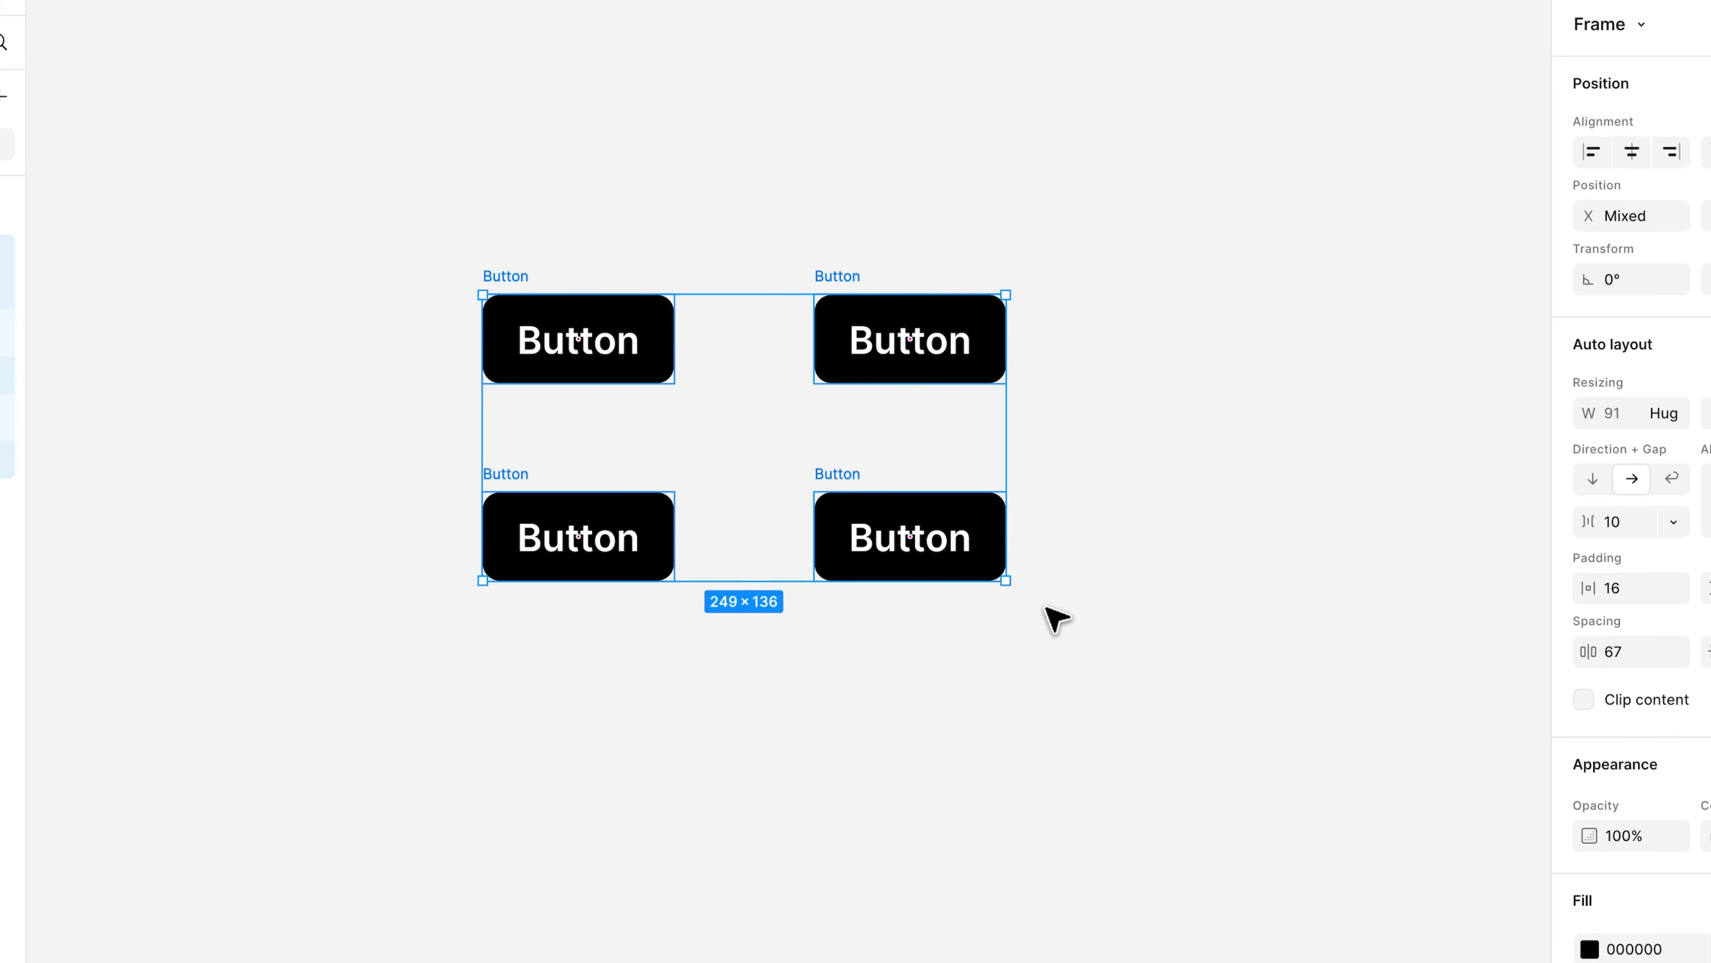
pyautogui.moveTo(932, 433)
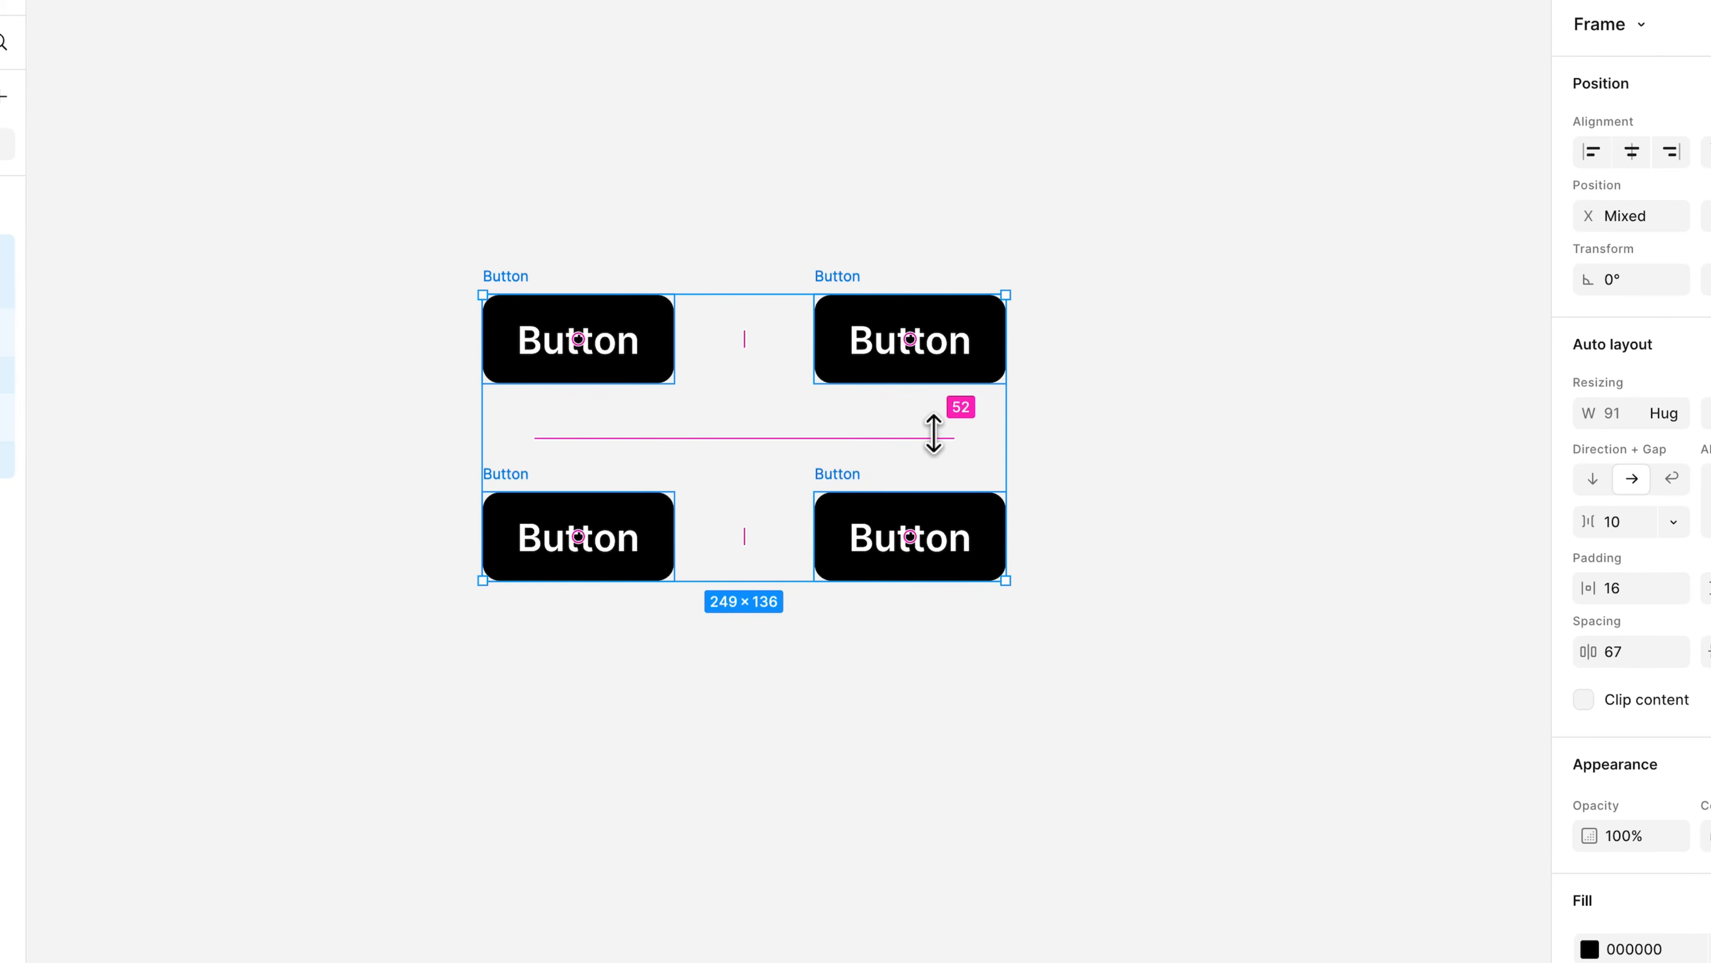
pyautogui.moveTo(934, 433)
pyautogui.mouseDown()
pyautogui.moveTo(928, 478)
pyautogui.moveTo(932, 425)
pyautogui.mouseUp()
pyautogui.moveTo(741, 340); pyautogui.dragTo(784, 341)
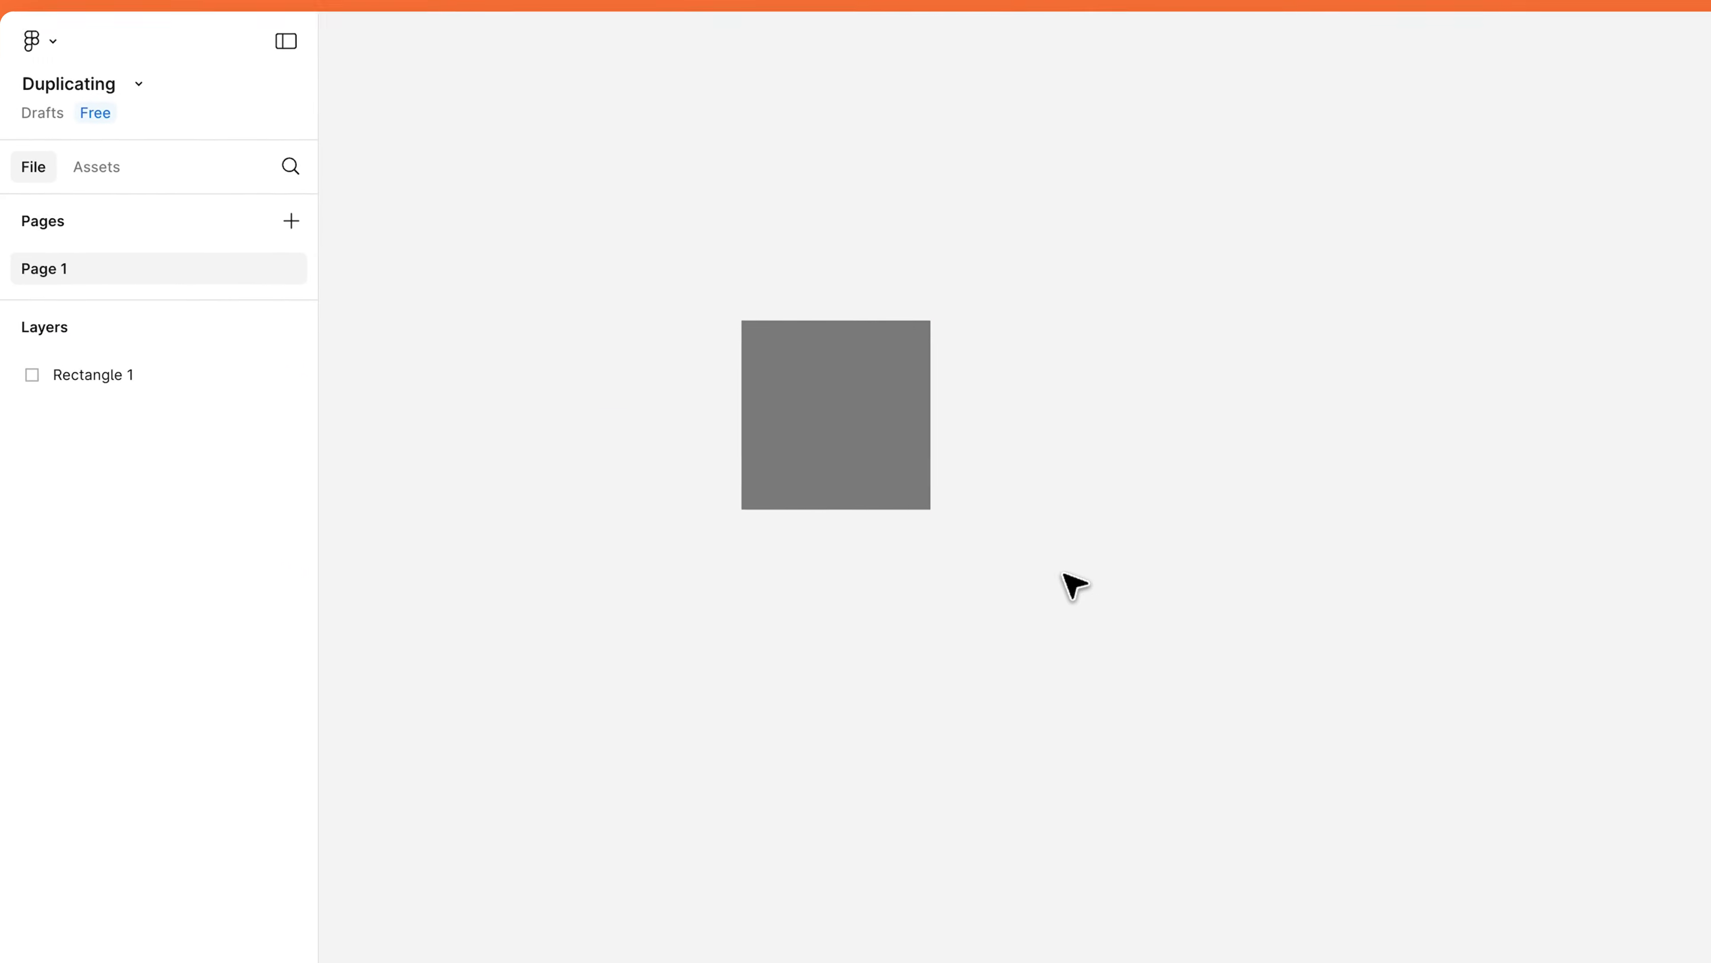
# Duplicate the grey square and pull the copy to the right.
pyautogui.click(918, 466)
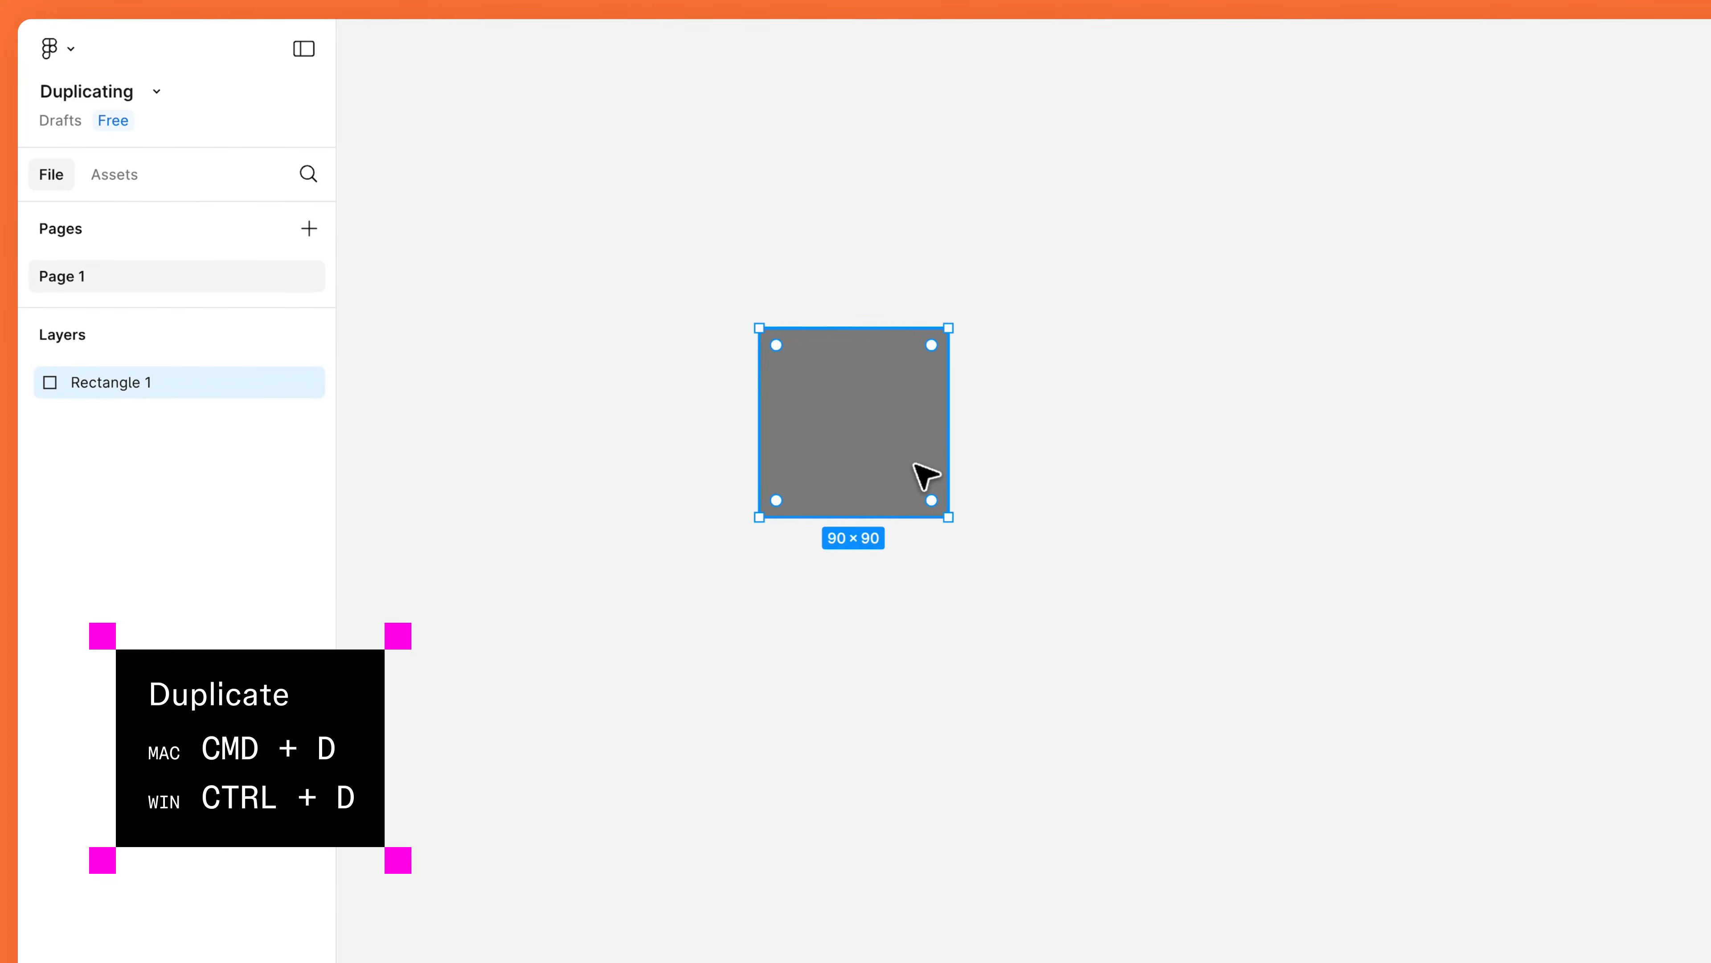
pyautogui.hotkey('ctrl', 'd')
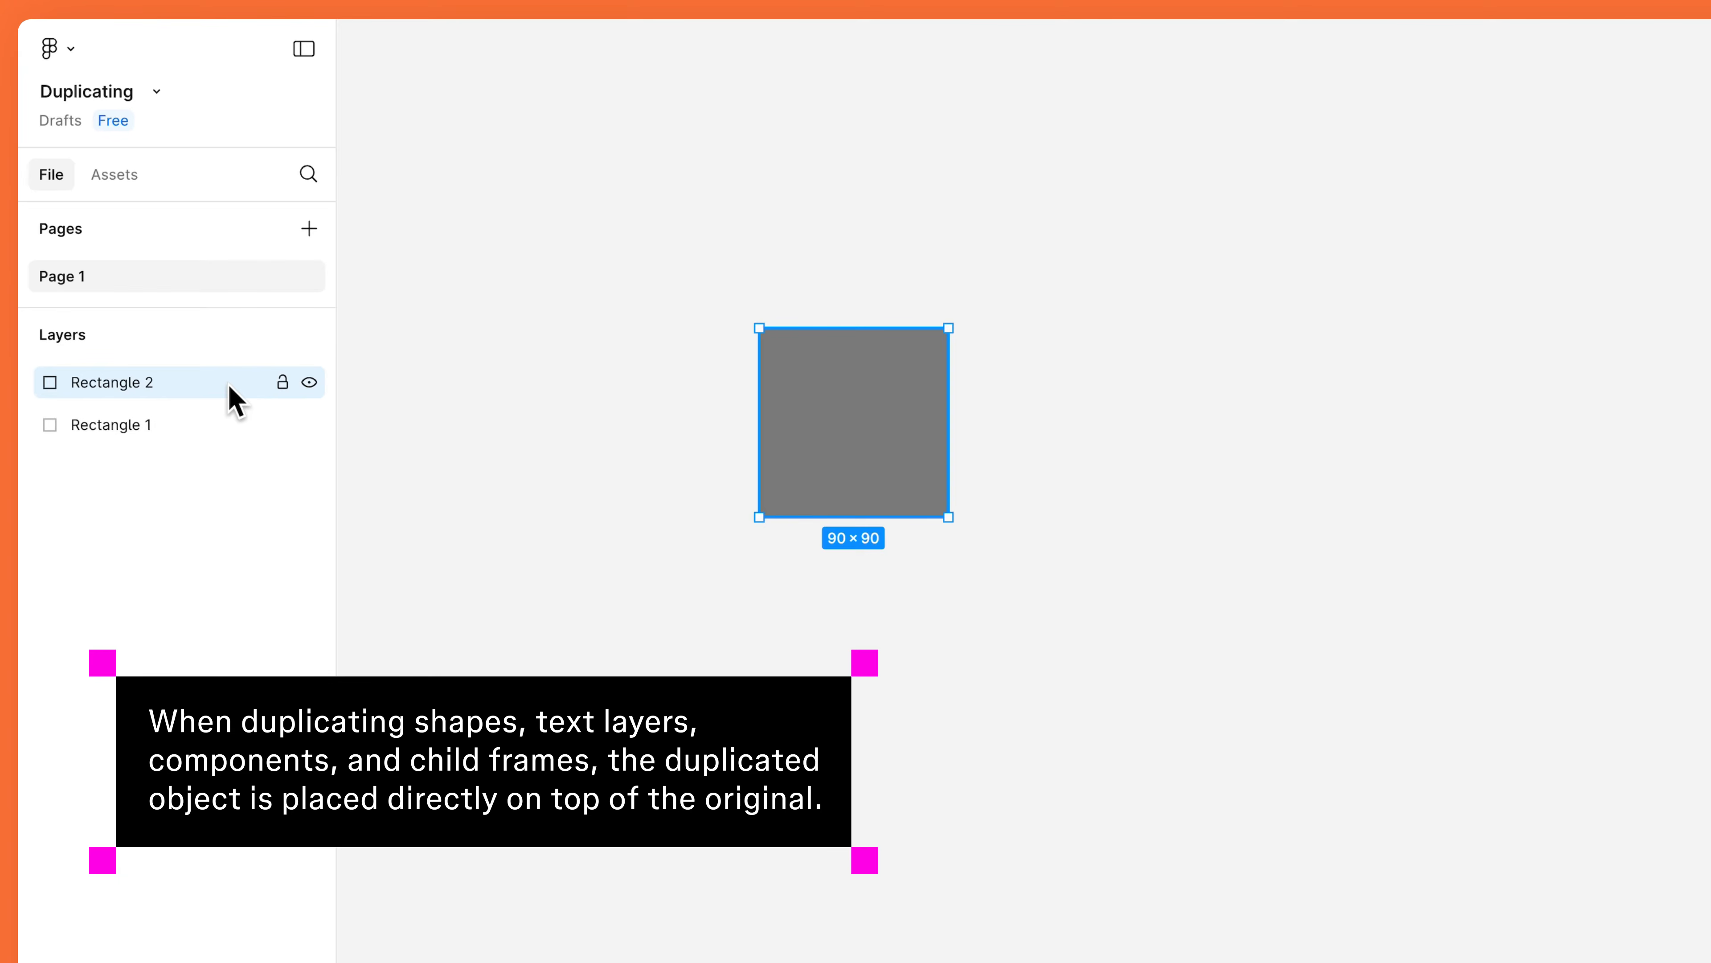
pyautogui.moveTo(830, 414); pyautogui.dragTo(1115, 422)
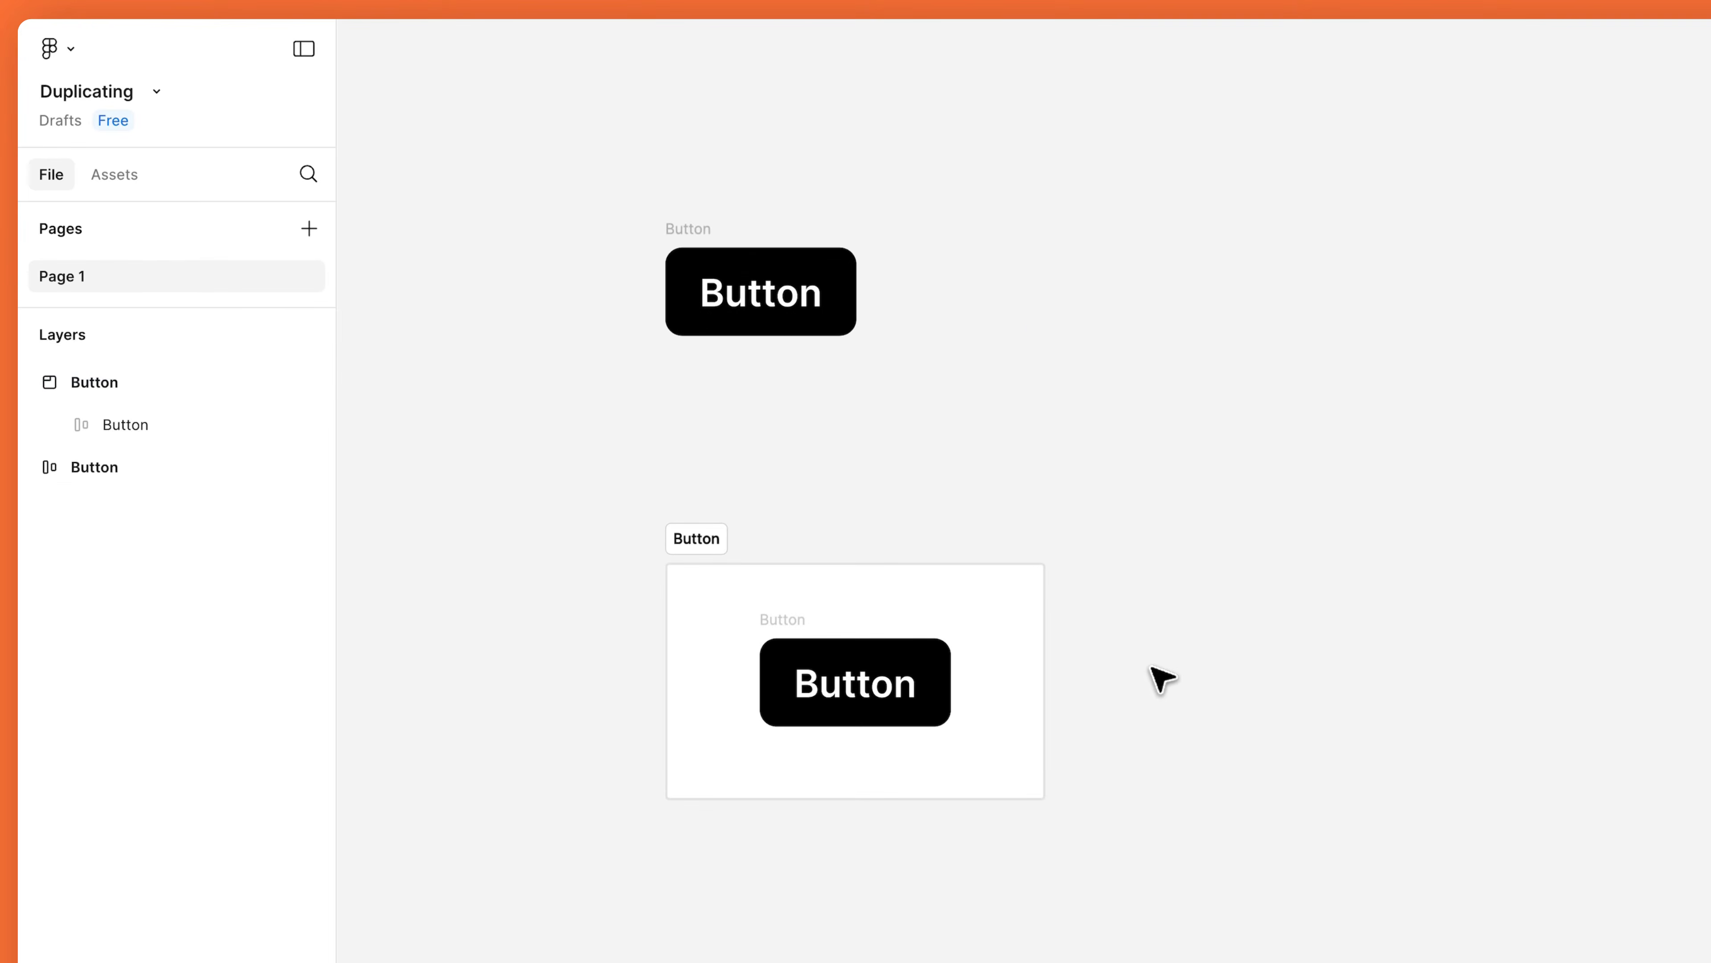
# Duplicate the standalone Button and the framed Button beside their originals.
pyautogui.click(687, 229)
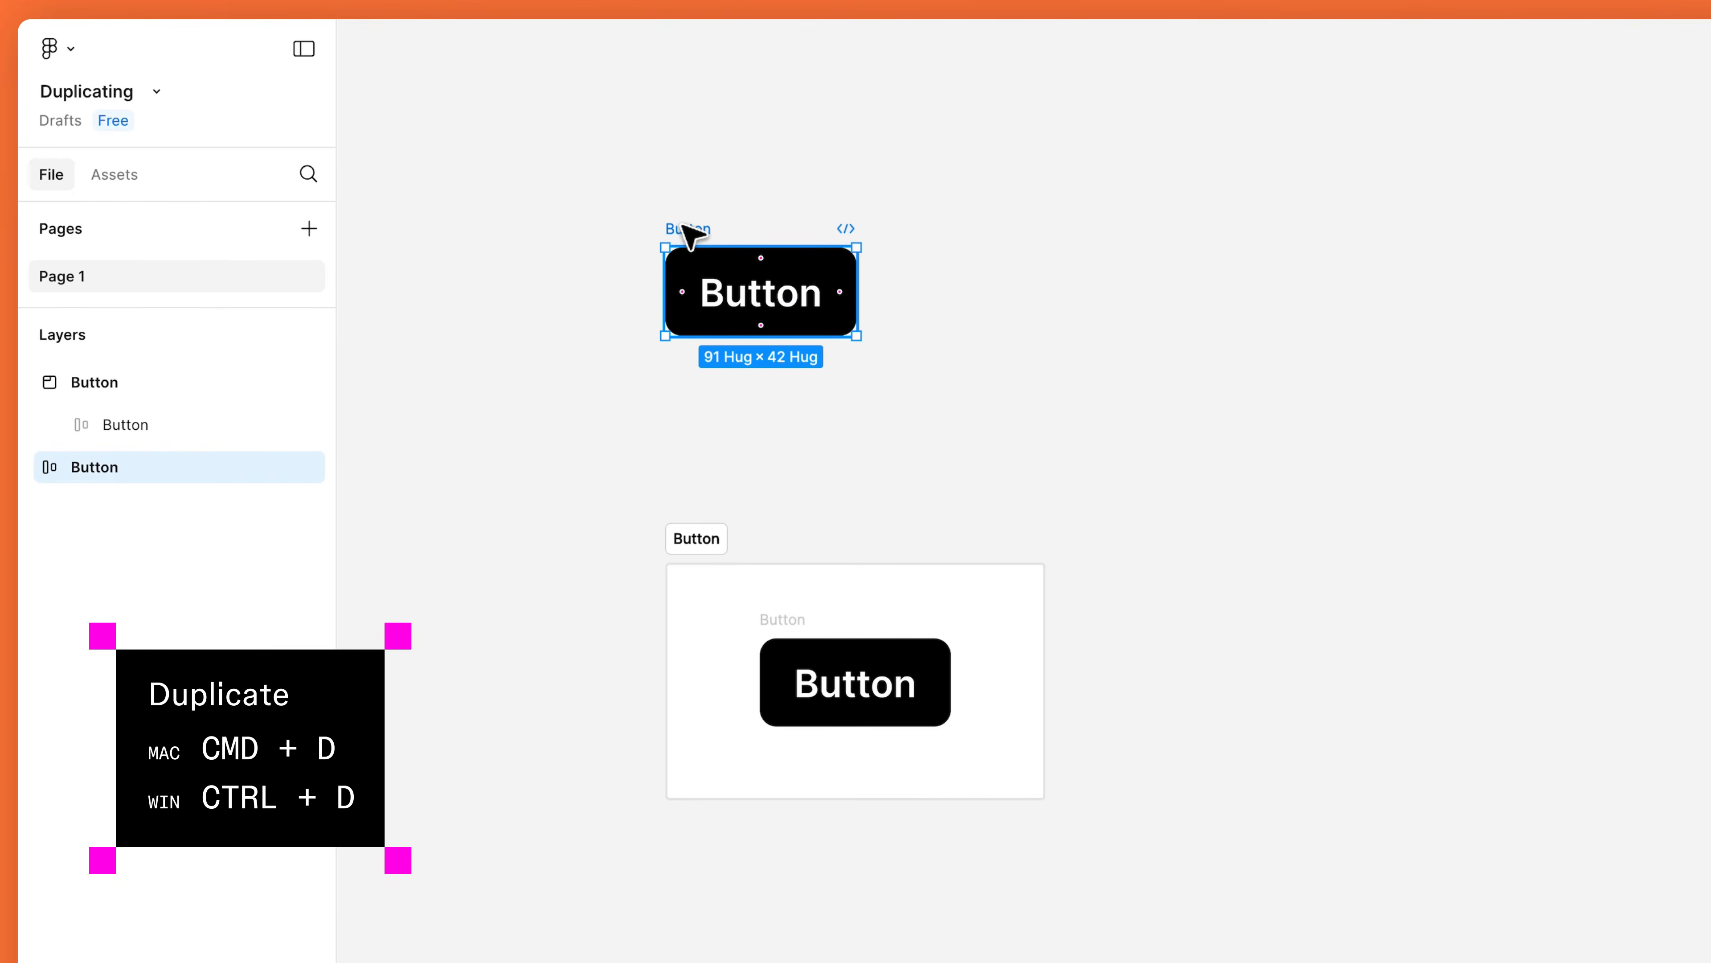
pyautogui.press('super+d')
pyautogui.click(708, 543)
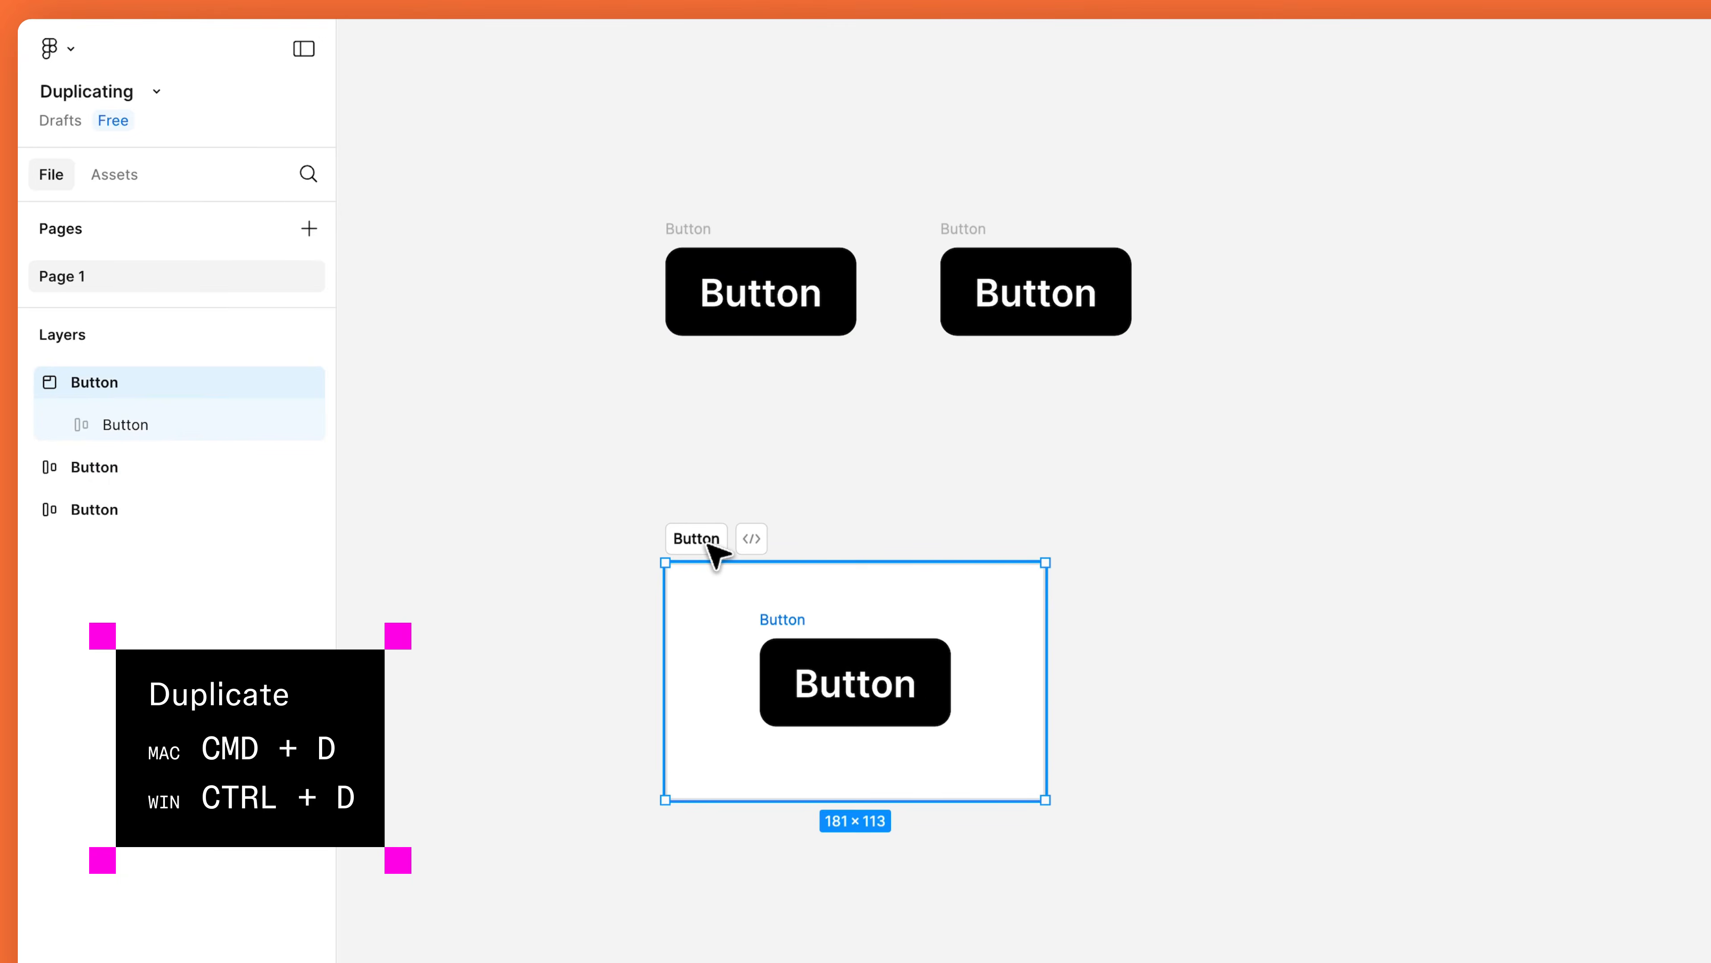
pyautogui.press('super+d')
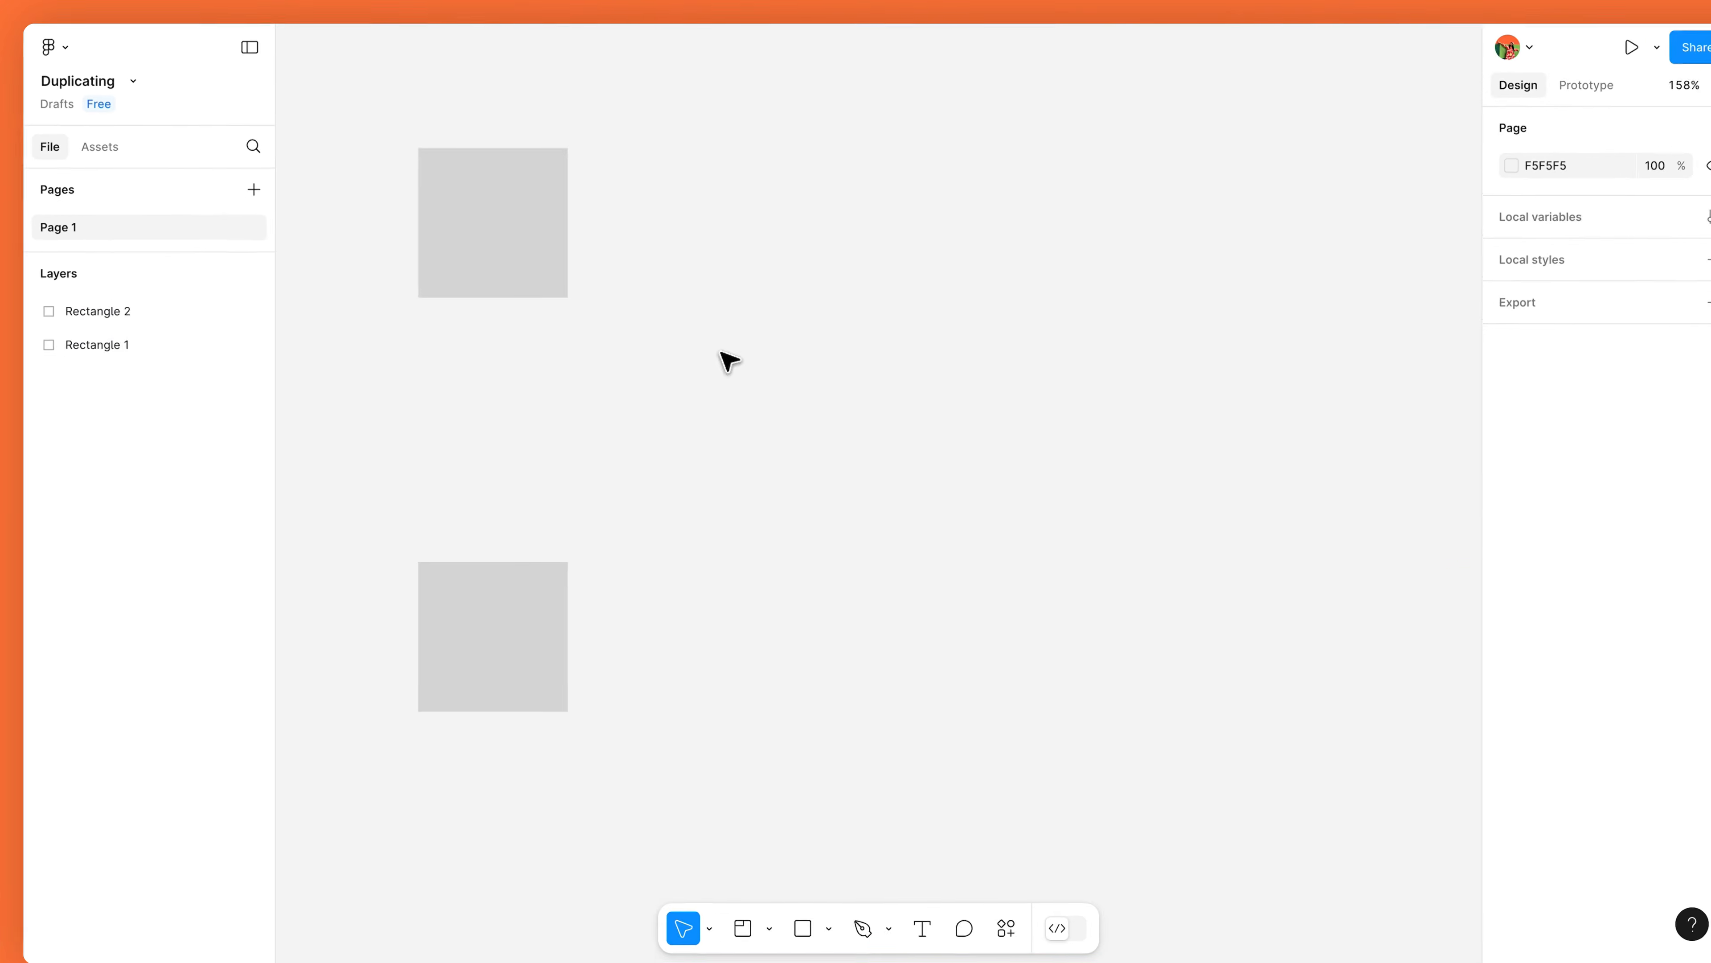
# Duplicate the top grey square with a right-down offset, repeating it into a stepped diagonal row.
pyautogui.click(524, 229)
pyautogui.press('super+d')
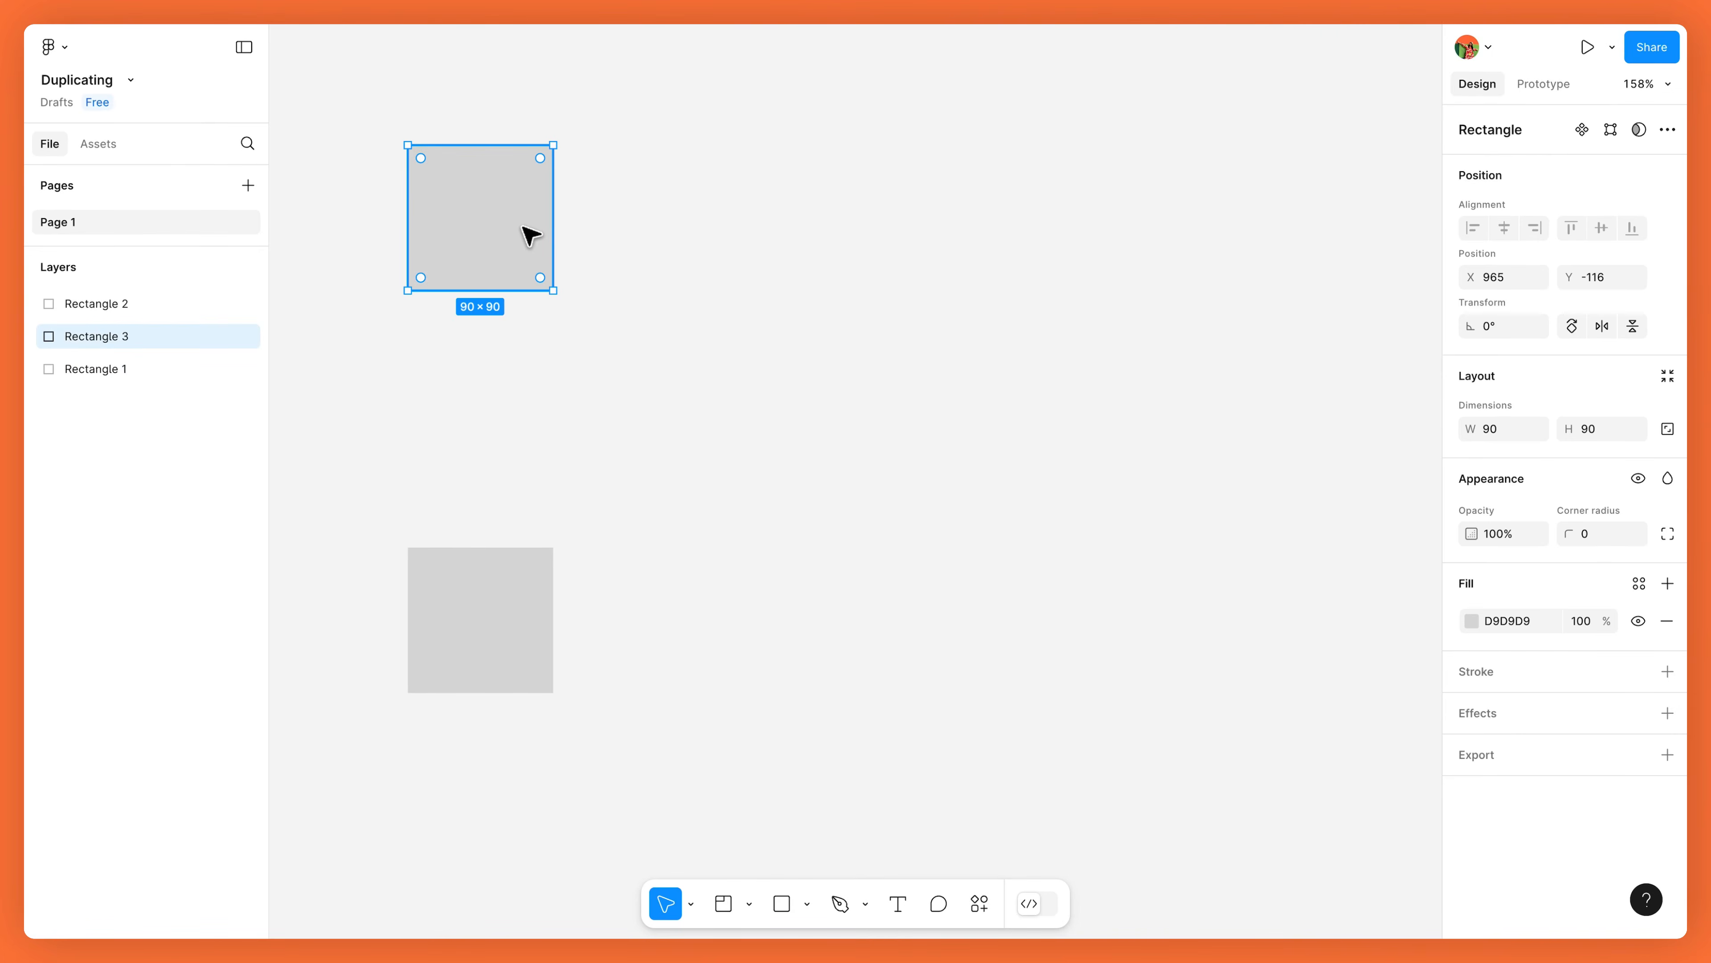
pyautogui.moveTo(527, 233); pyautogui.dragTo(704, 258)
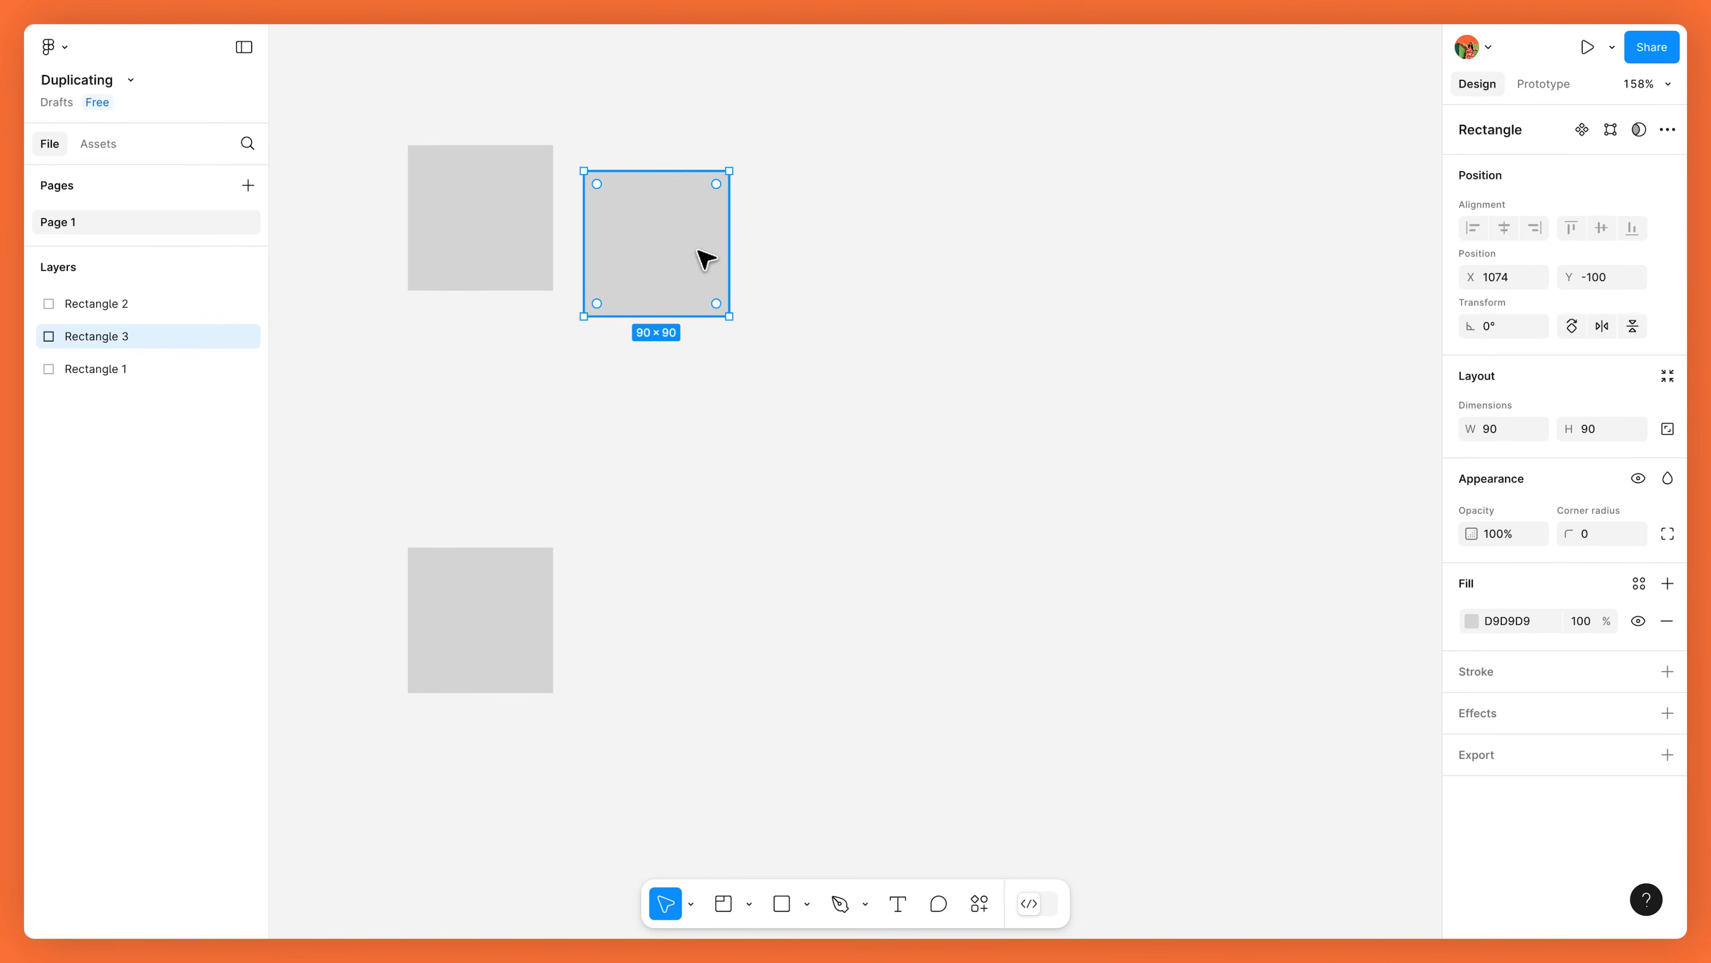
pyautogui.press('super+d')
pyautogui.press('super+d')
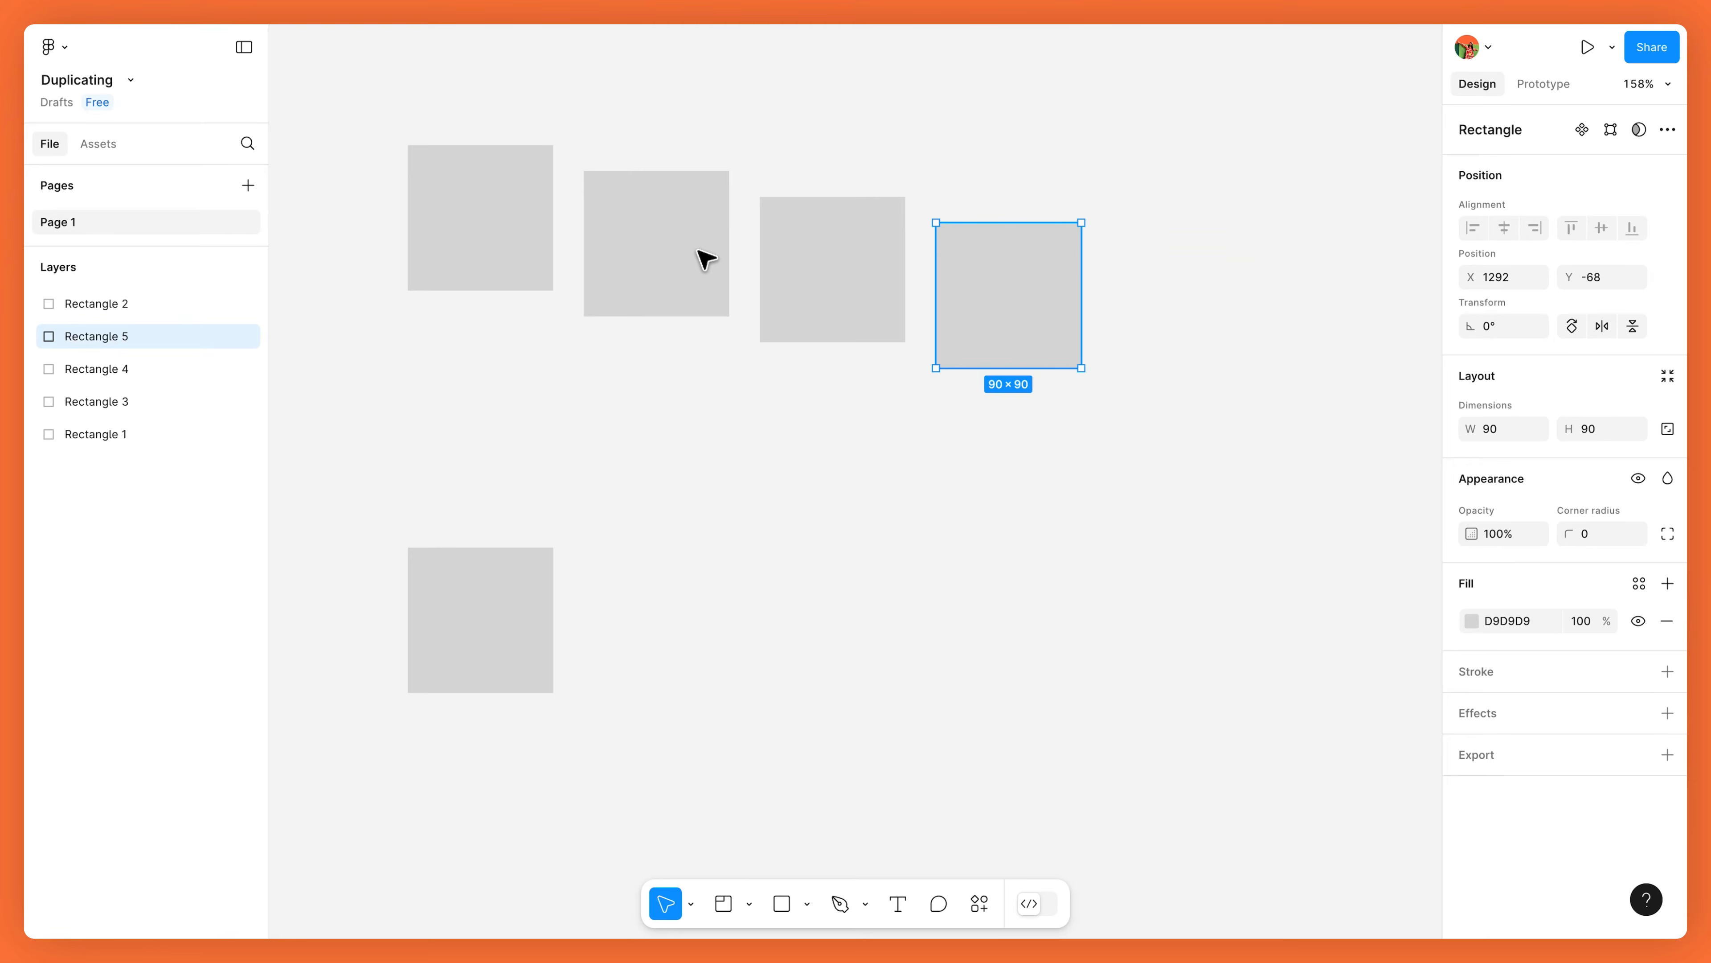
pyautogui.press('super+d')
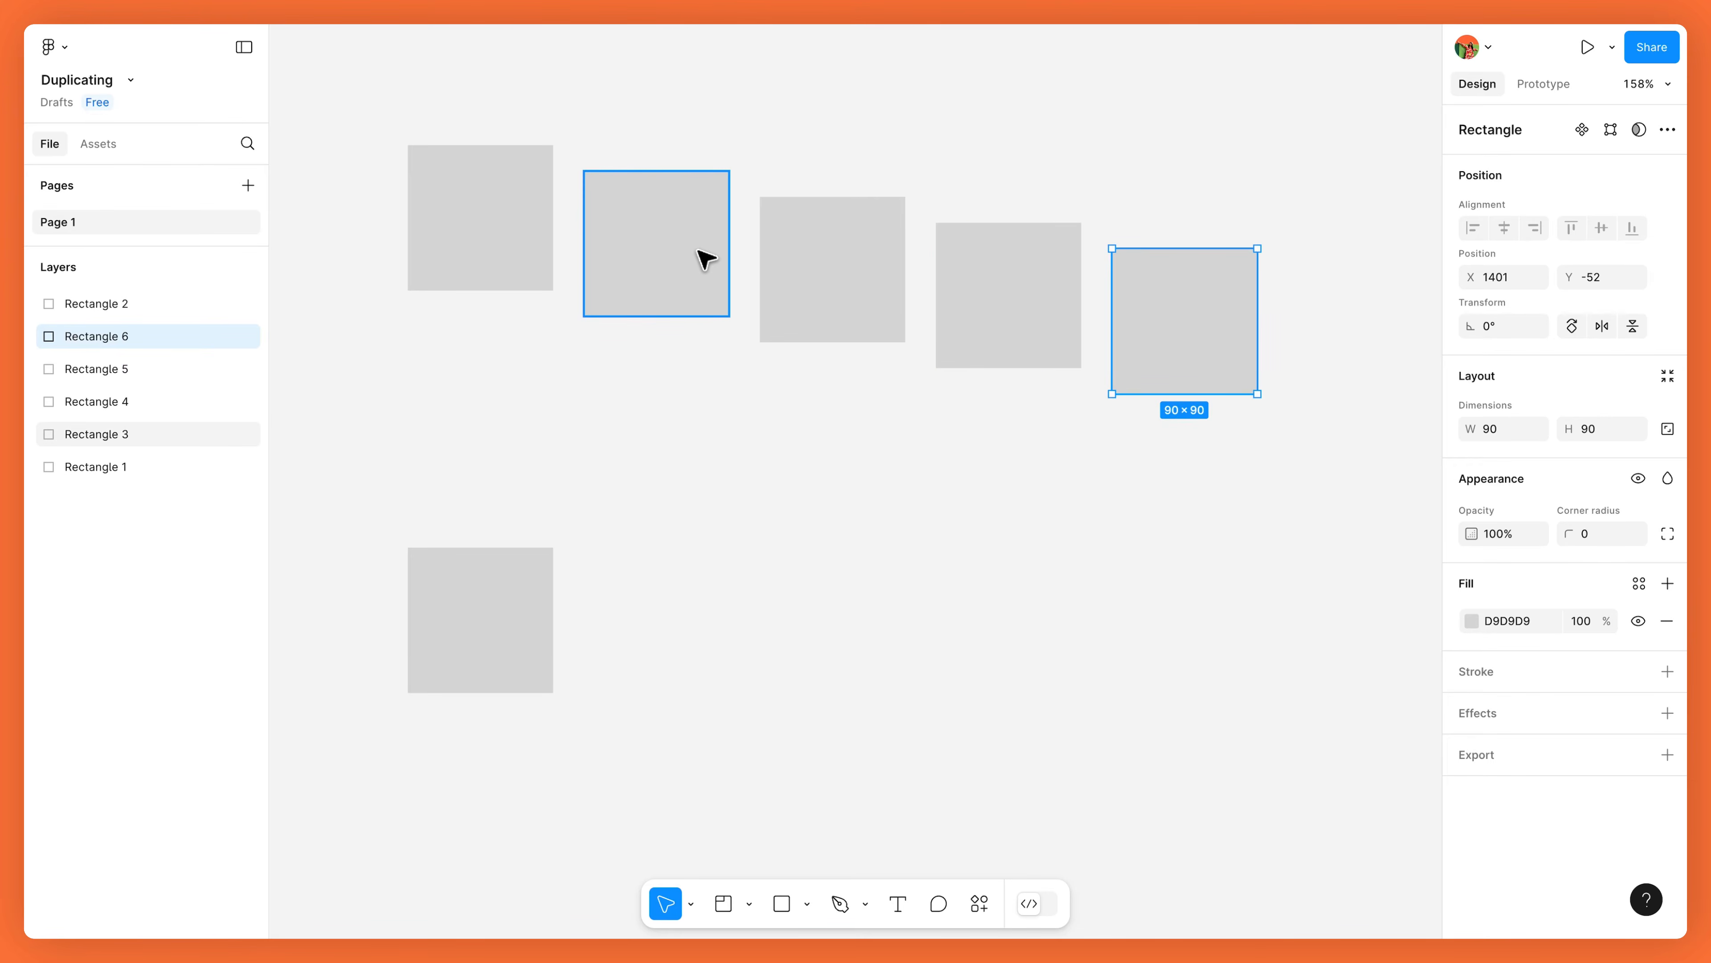
# Copy the lower square, rotate the copy −45°, and repeat to build a ring of rotated squares.
pyautogui.click(519, 577)
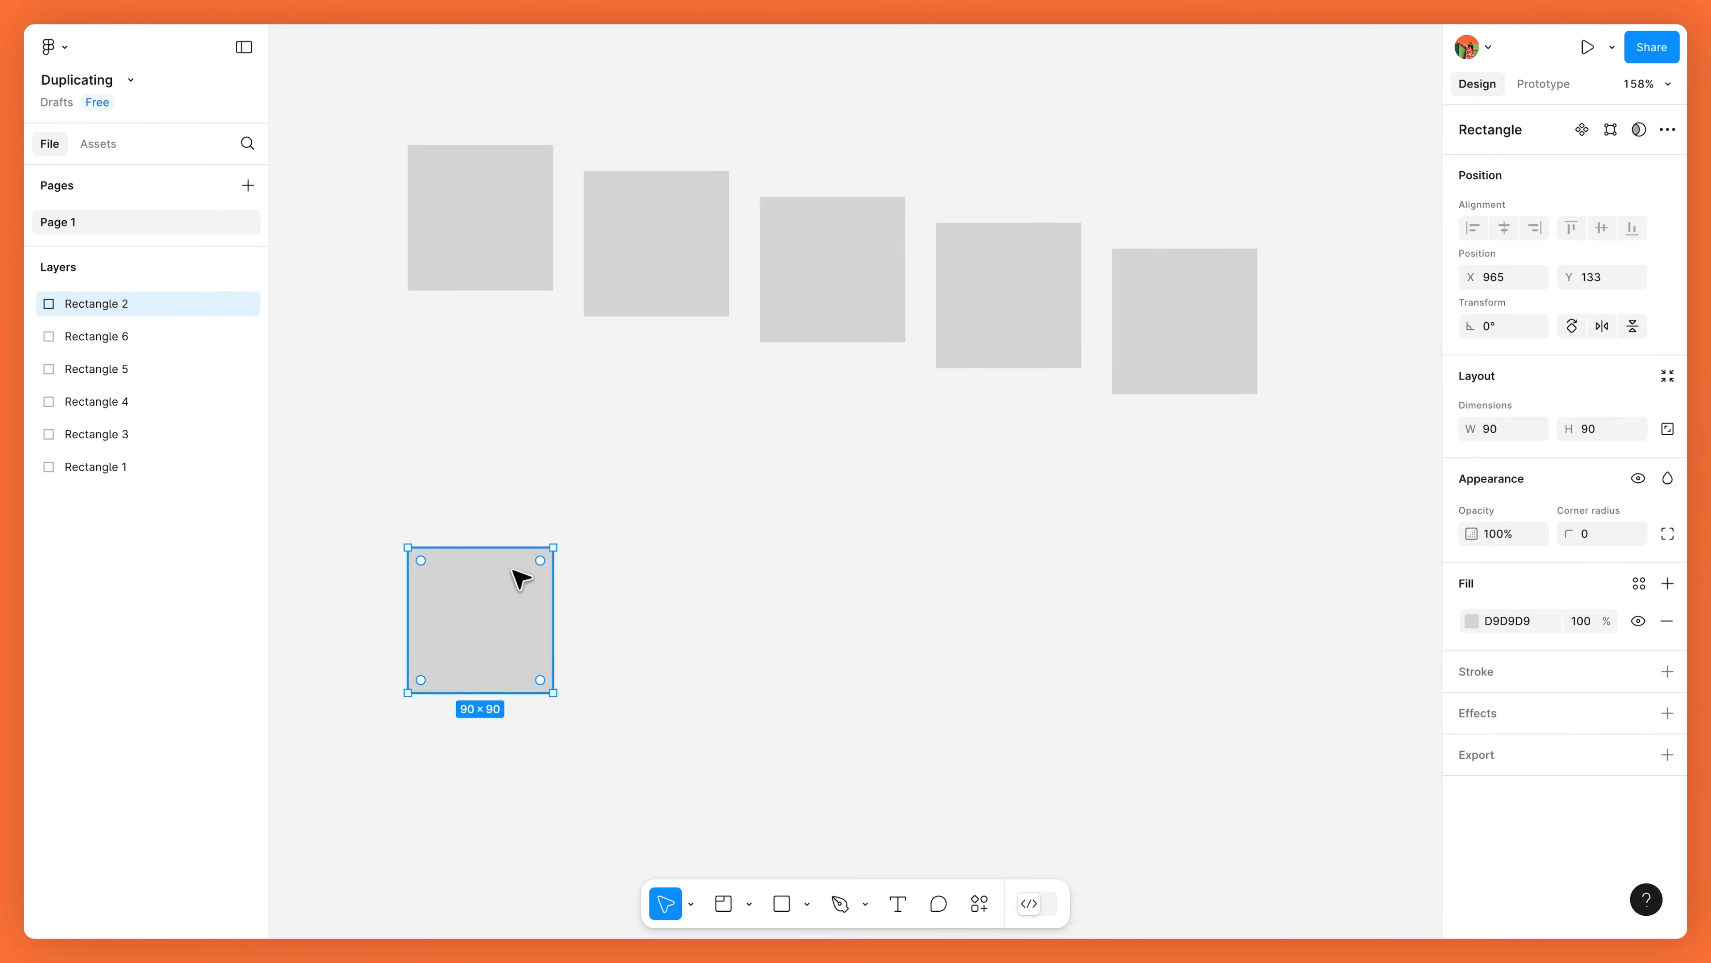
pyautogui.press('super+d')
pyautogui.moveTo(520, 577); pyautogui.dragTo(563, 605)
pyautogui.moveTo(642, 553); pyautogui.dragTo(649, 687)
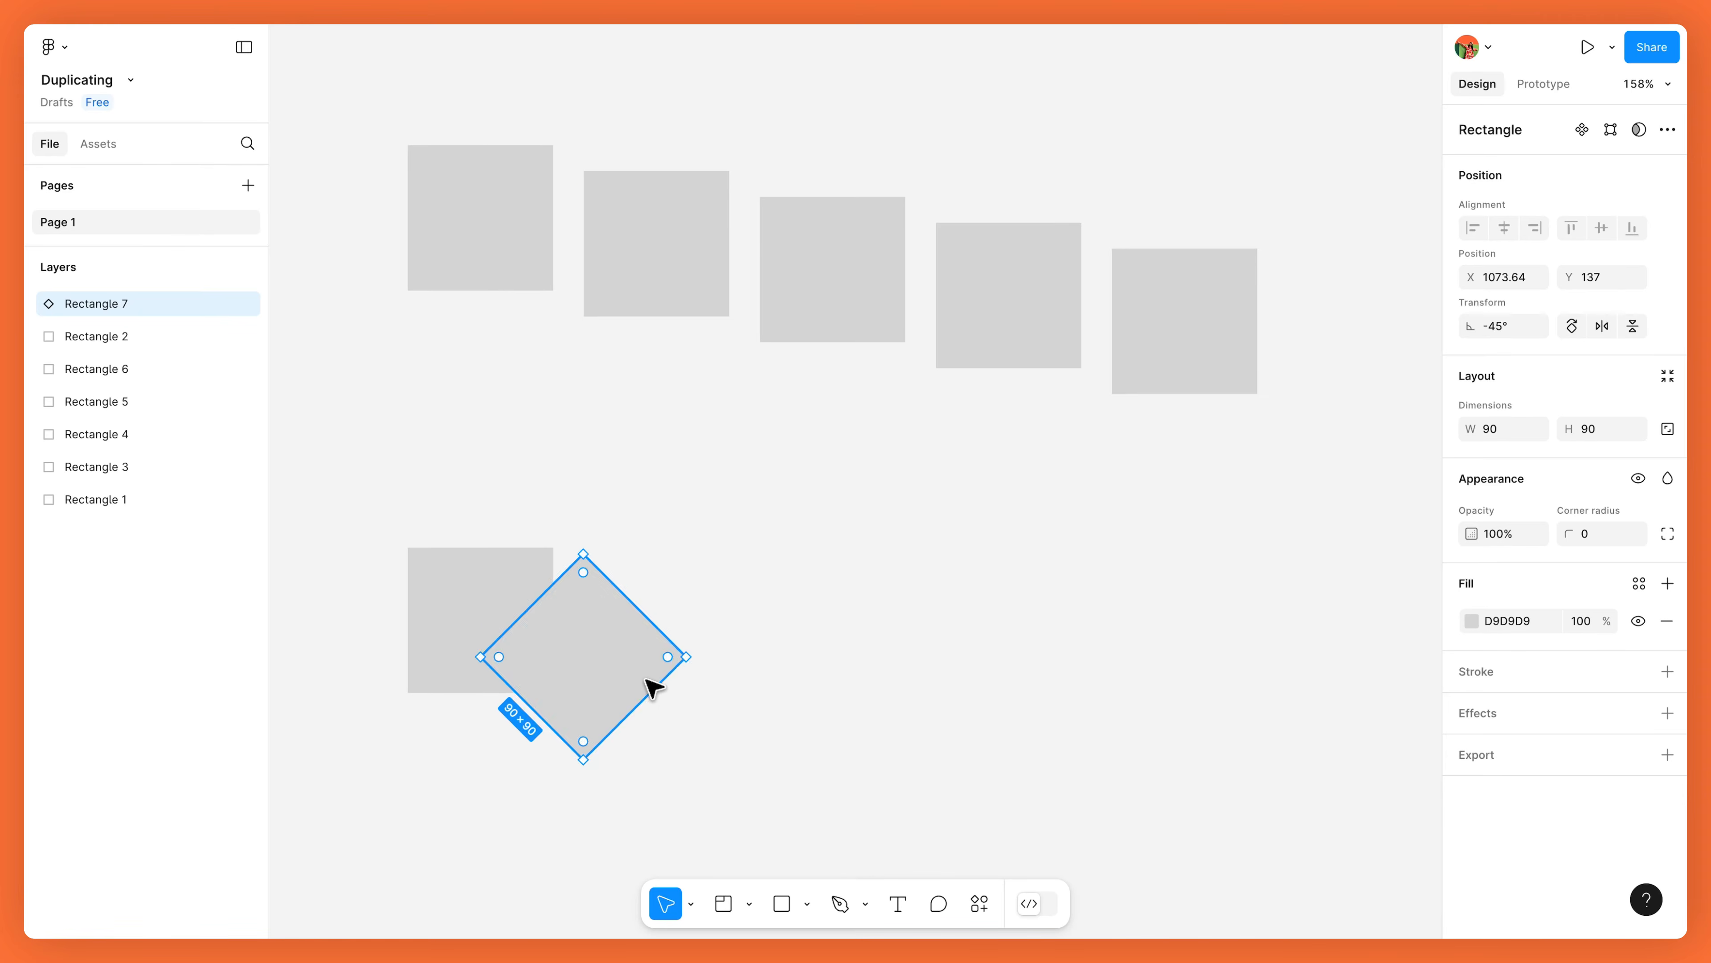
pyautogui.press('super+d')
pyautogui.press('super+d')
pyautogui.scroll(-2, 652, 688)
pyautogui.press('super+d')
pyautogui.press('super+d')
pyautogui.press('super+d')
pyautogui.press('super+d')
pyautogui.hscroll(-2, 652, 688)
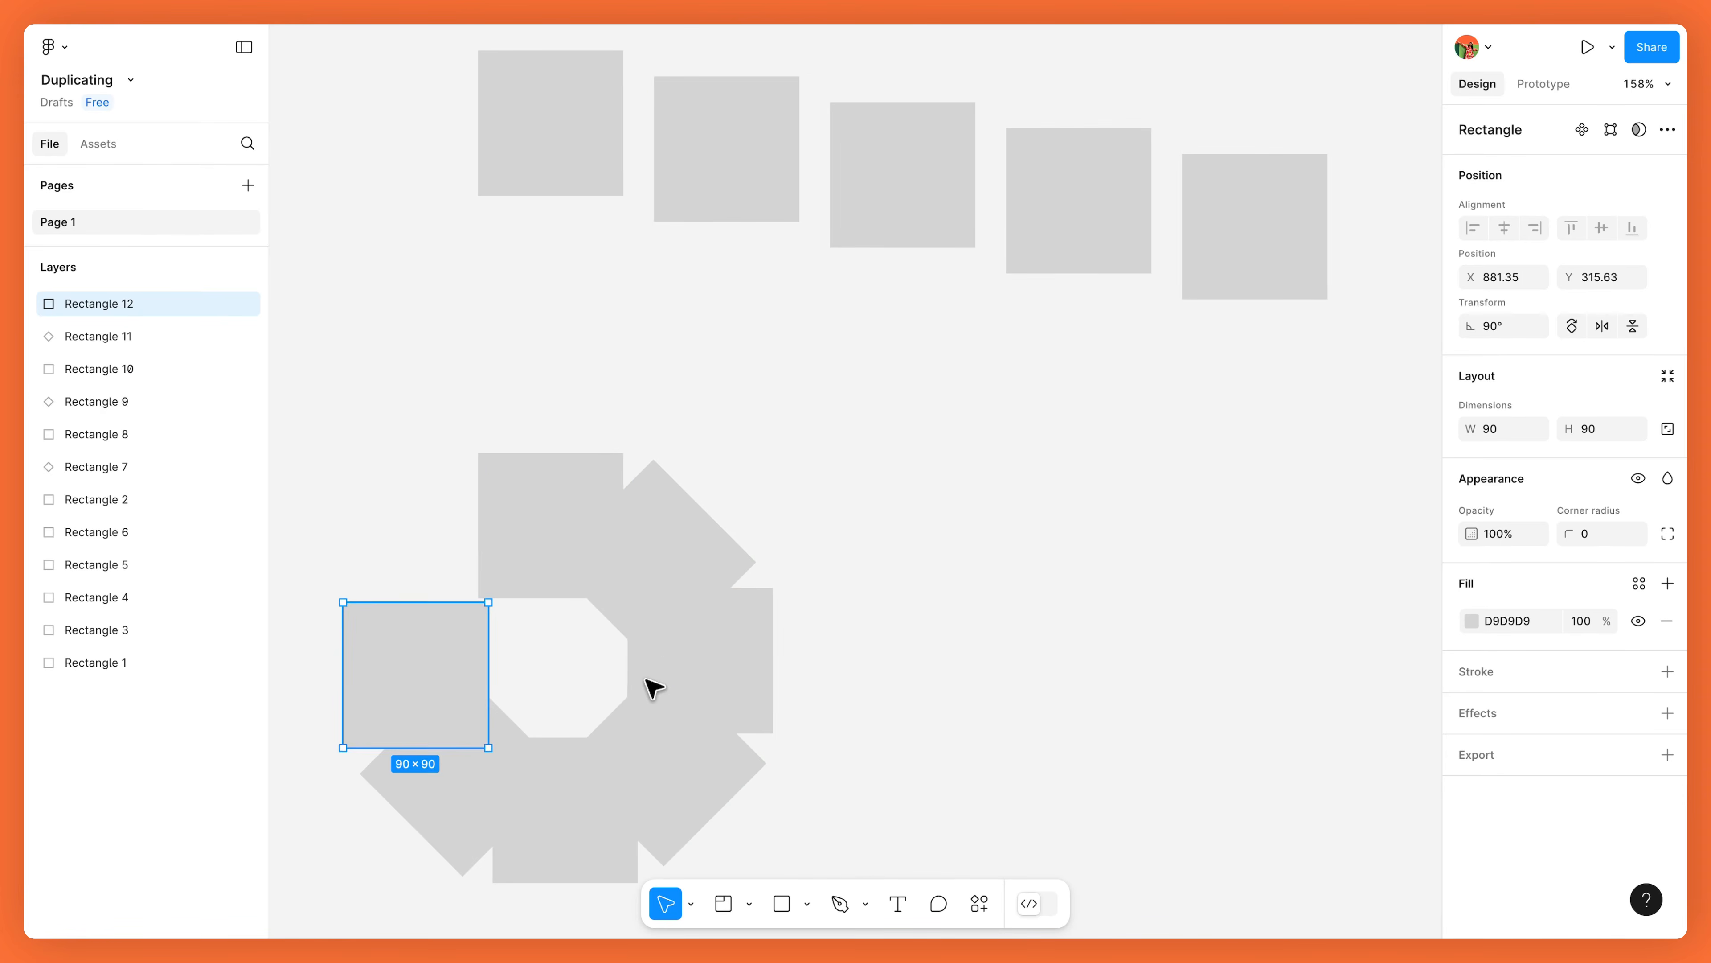
pyautogui.click(853, 670)
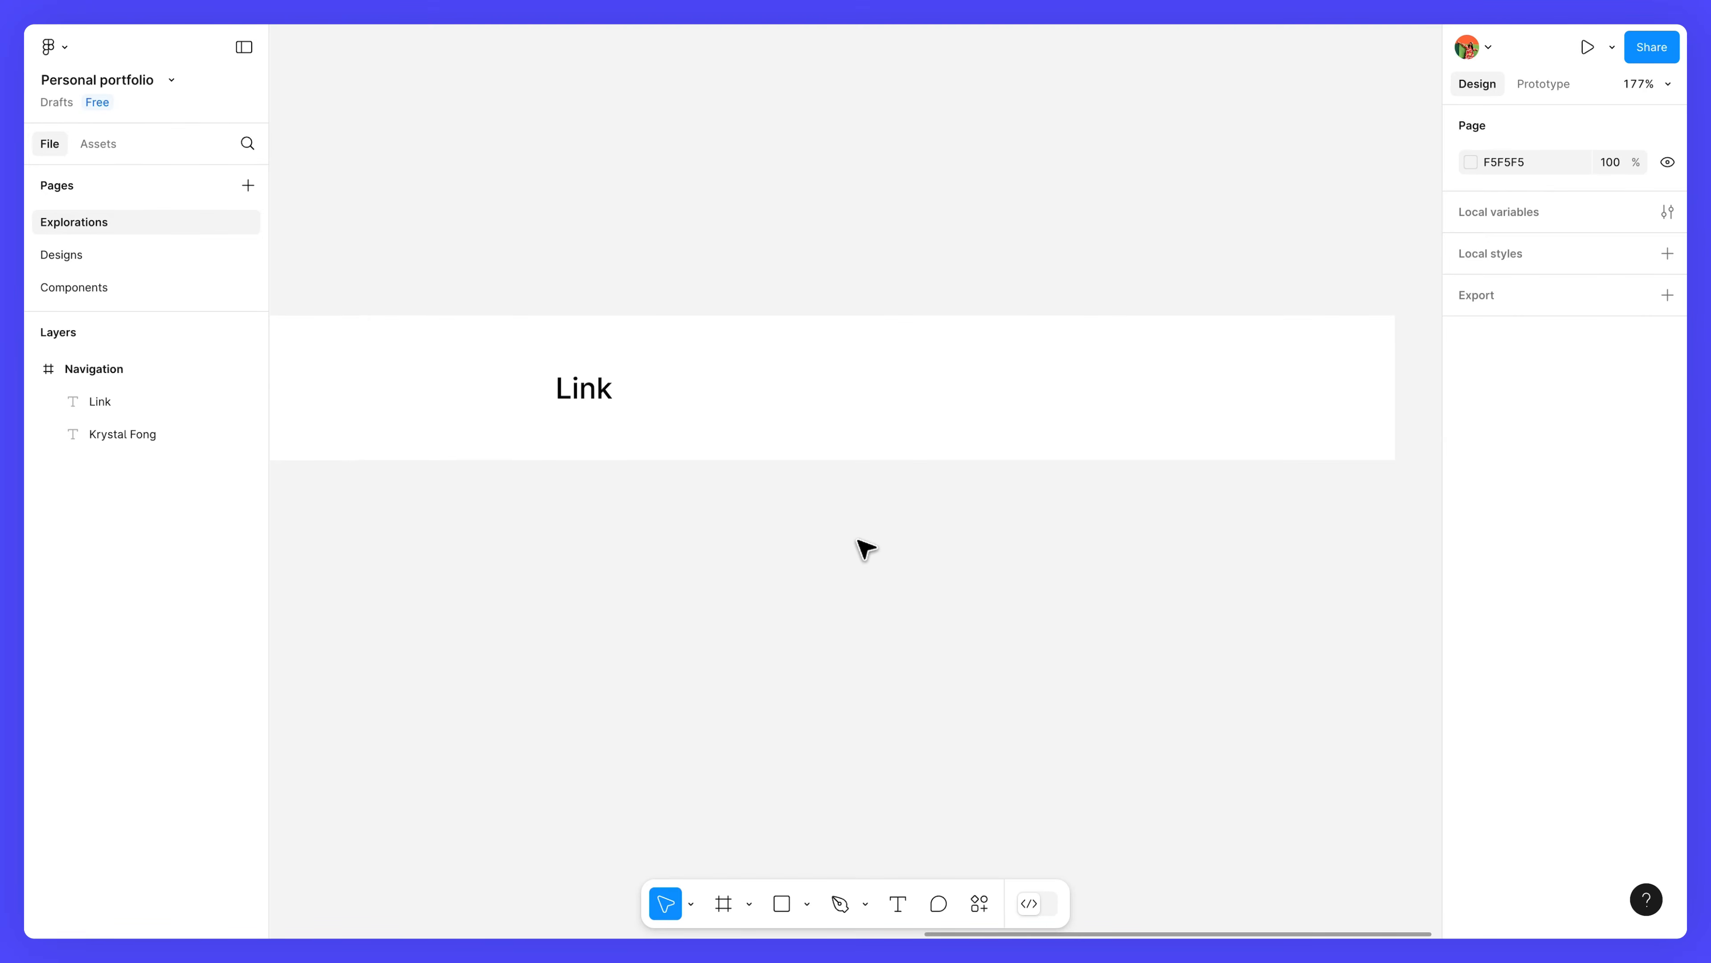
# Copy the Link text twice to the right and select all three Link texts.
pyautogui.click(606, 393)
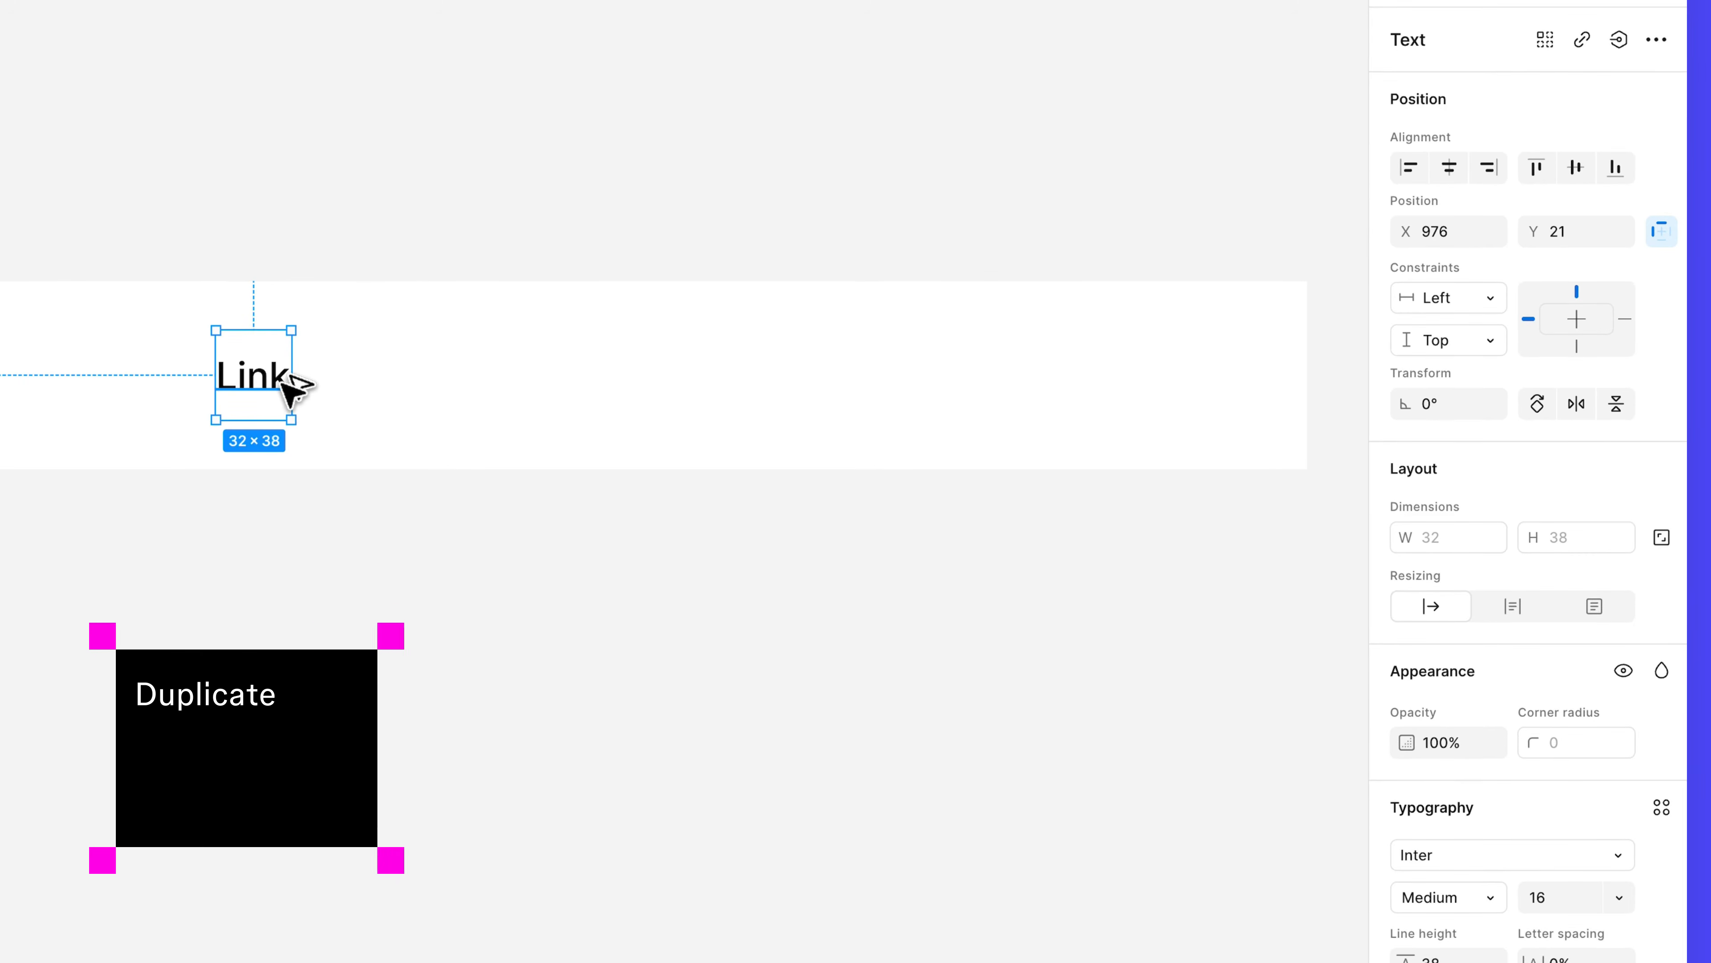
pyautogui.moveTo(282, 385); pyautogui.dragTo(474, 399)
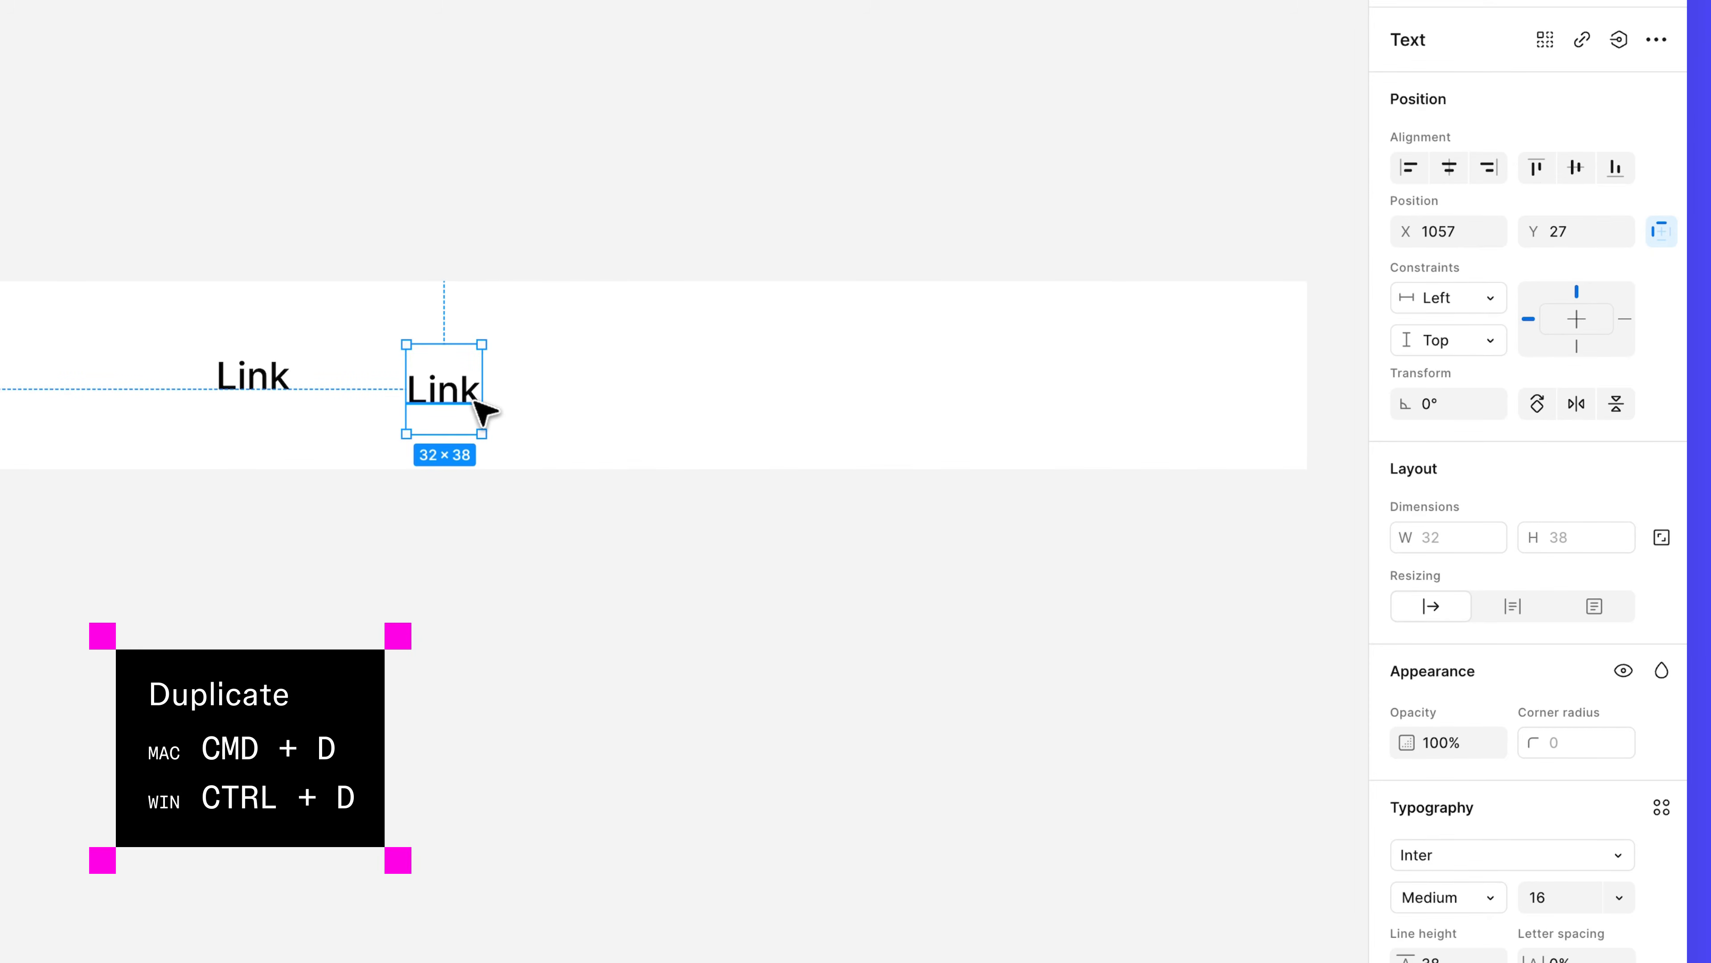
pyautogui.hotkey('ctrl', 'd')
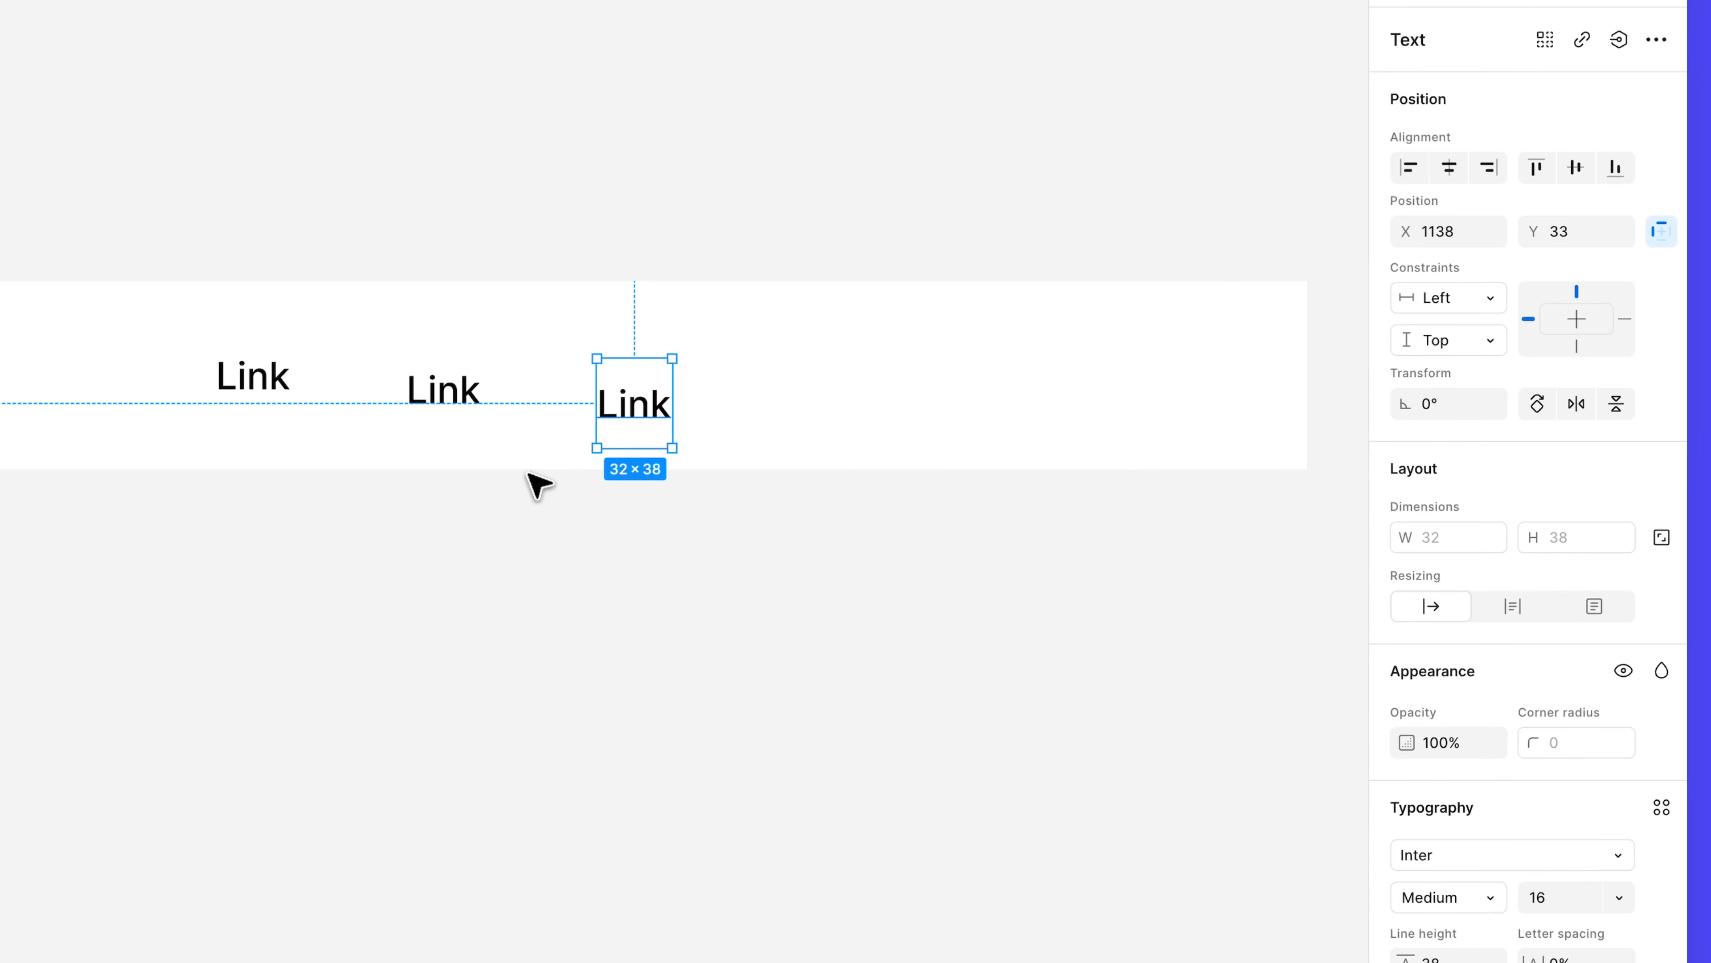
pyautogui.keyDown('shift'); pyautogui.click(448, 397); pyautogui.keyUp('shift')
pyautogui.keyDown('shift'); pyautogui.click(269, 388); pyautogui.keyUp('shift')
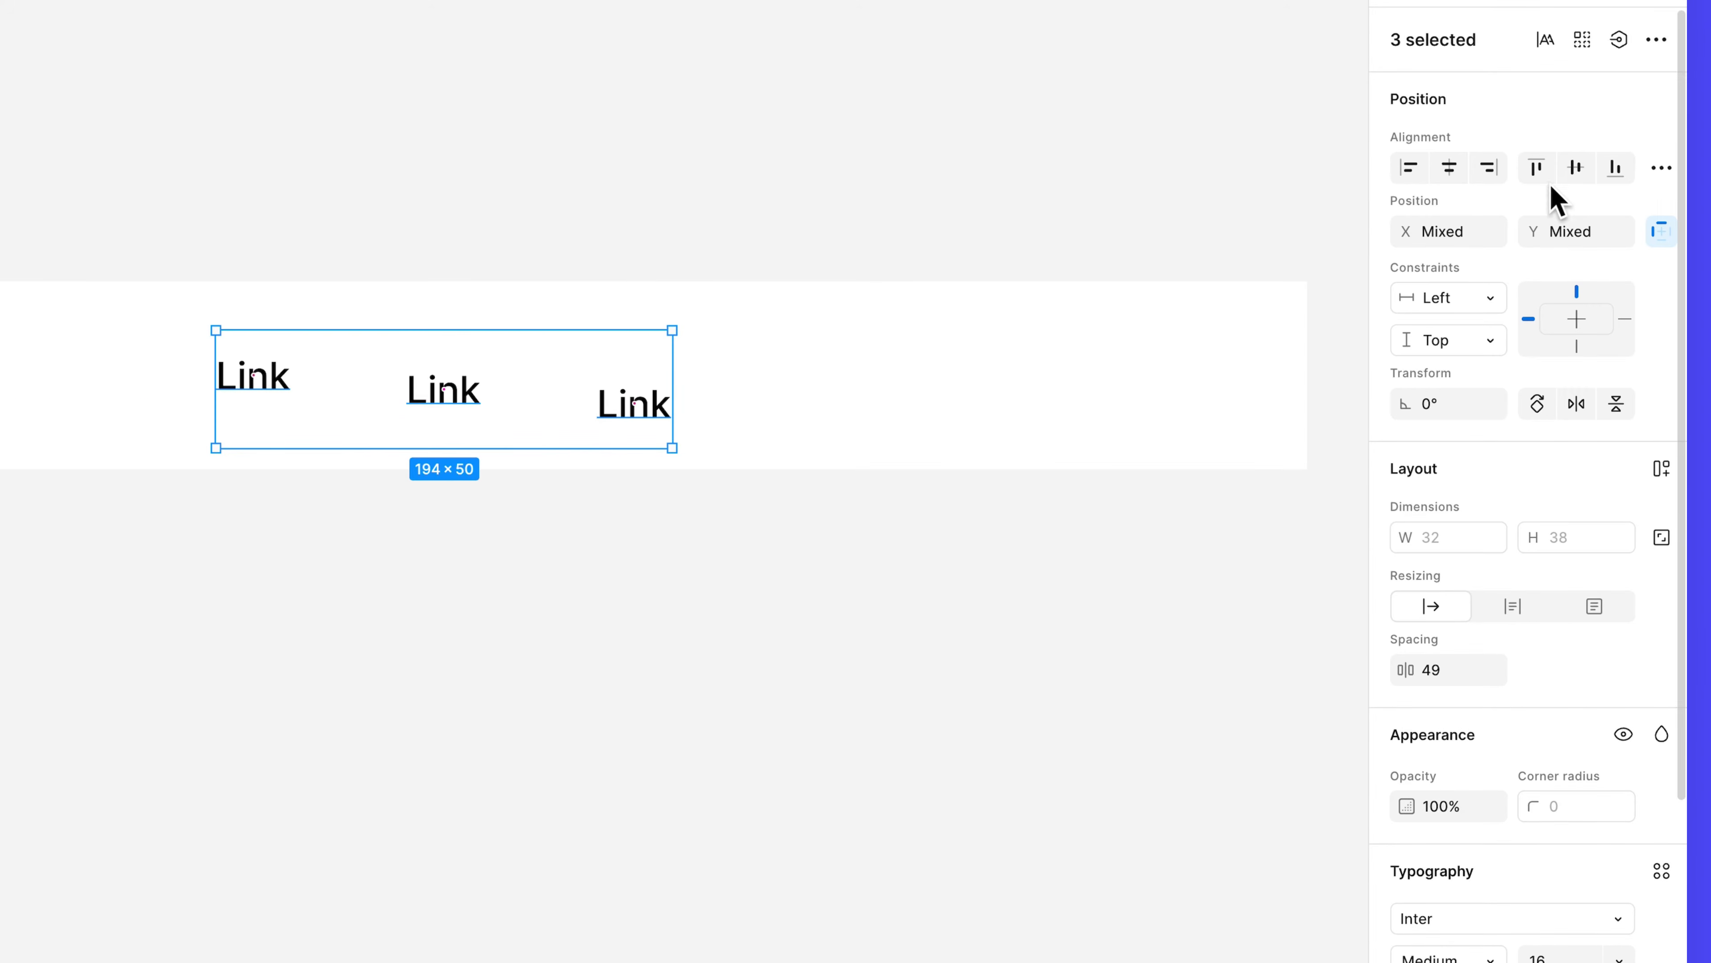
# Center the three Links vertically, wrap them in auto layout with a 24 gap, and name it Links.
pyautogui.click(1575, 172)
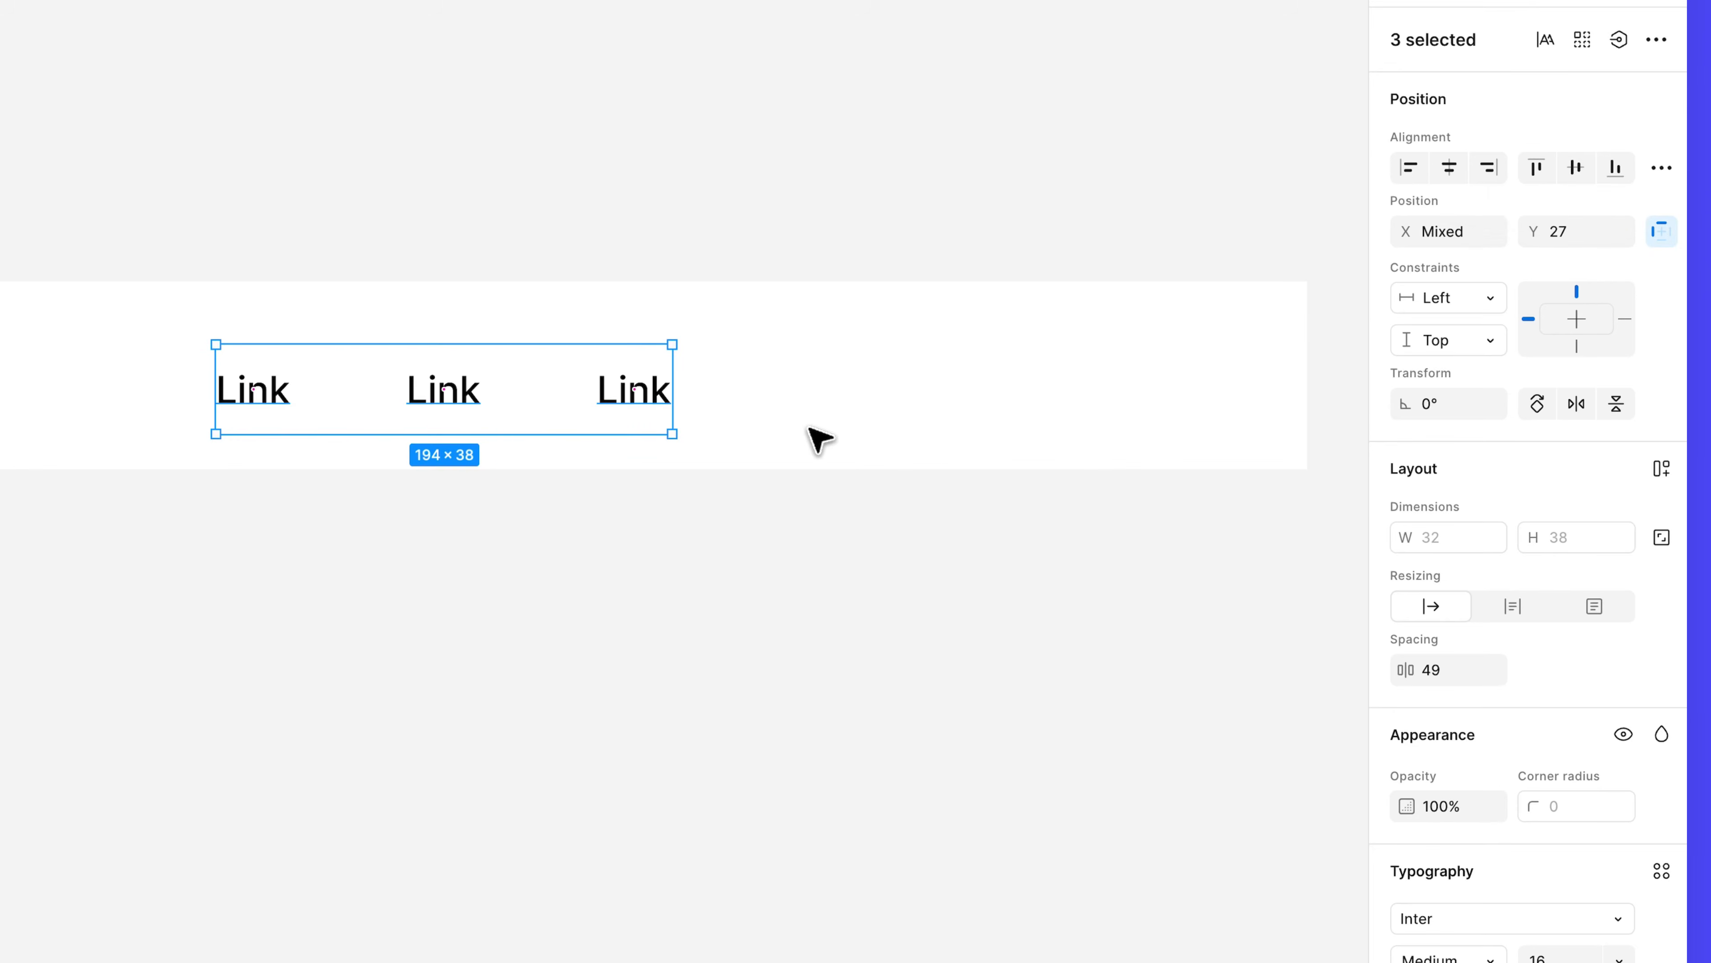
pyautogui.hotkey('shift', 'a')
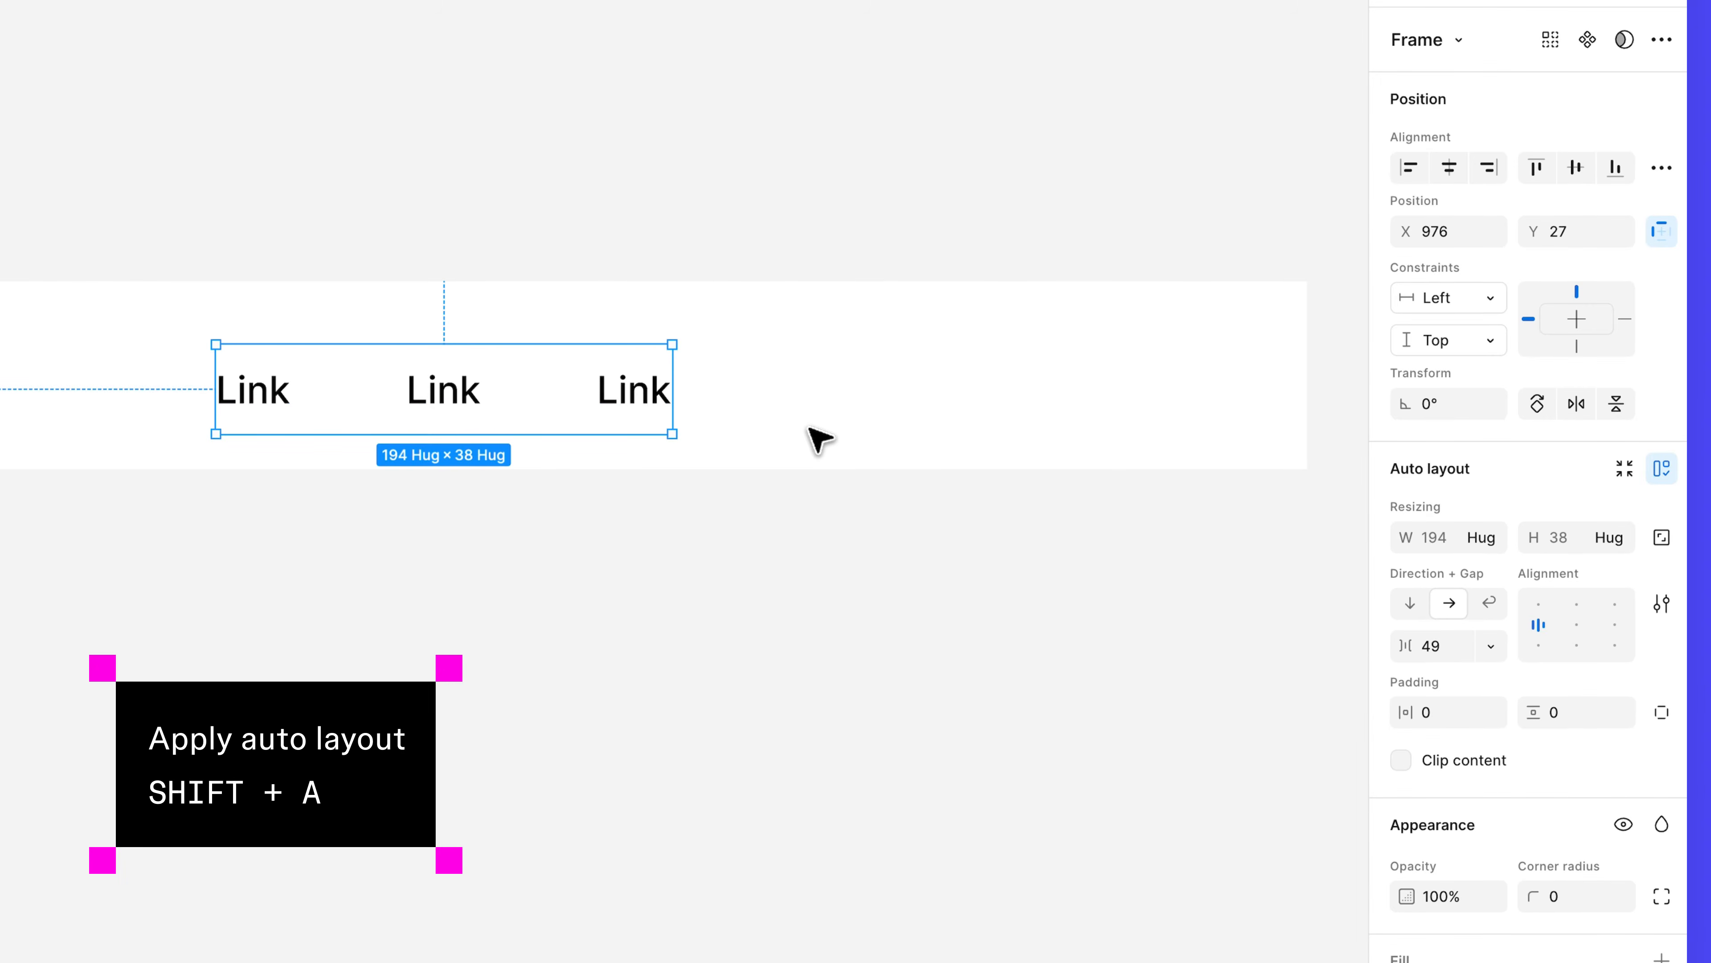
pyautogui.click(1433, 646)
pyautogui.write('24')
pyautogui.press('Return')
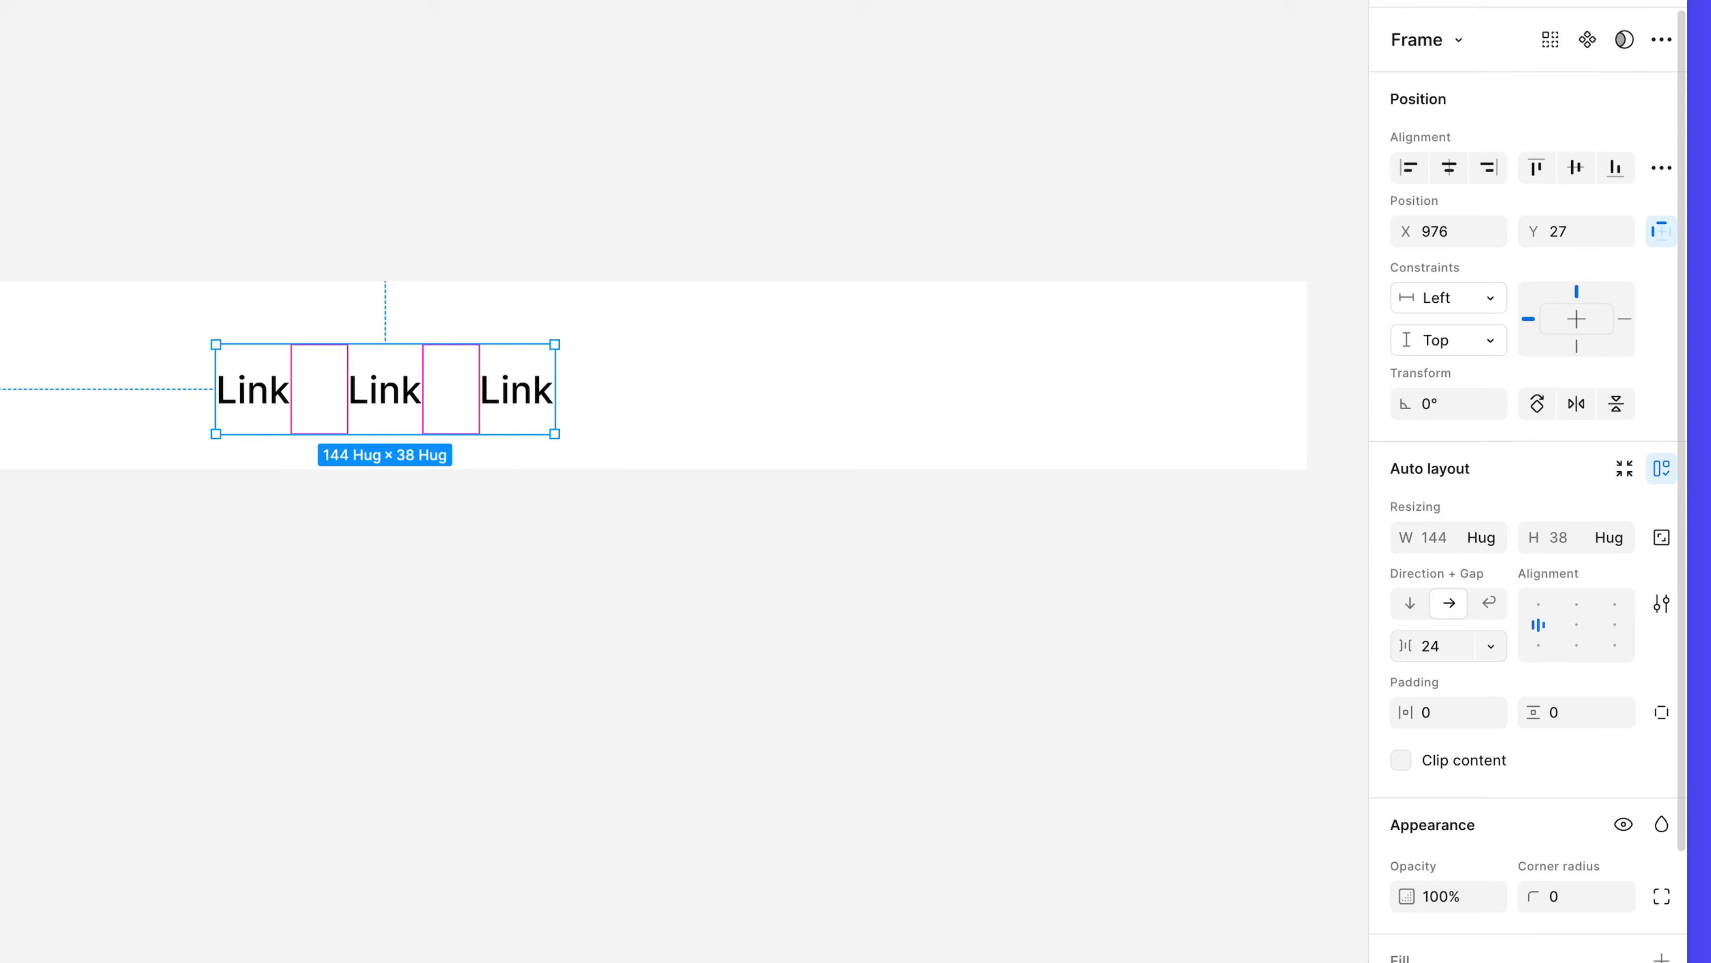
pyautogui.doubleClick(140, 396)
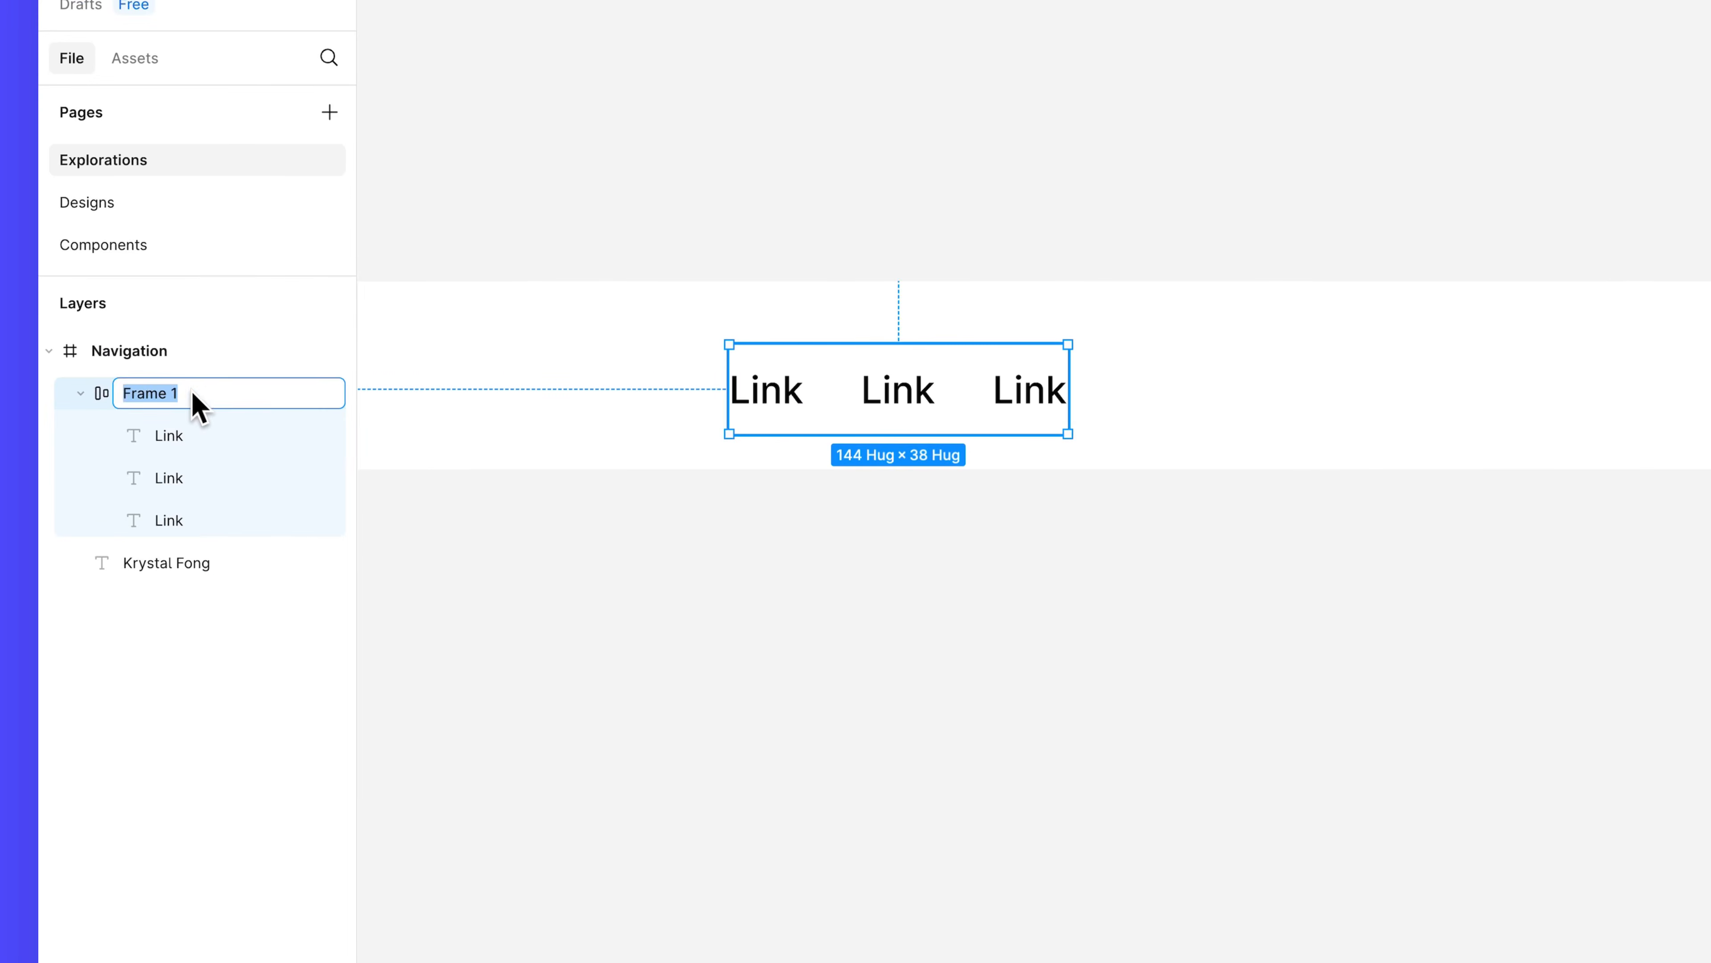
pyautogui.write('Links')
pyautogui.press('Return')
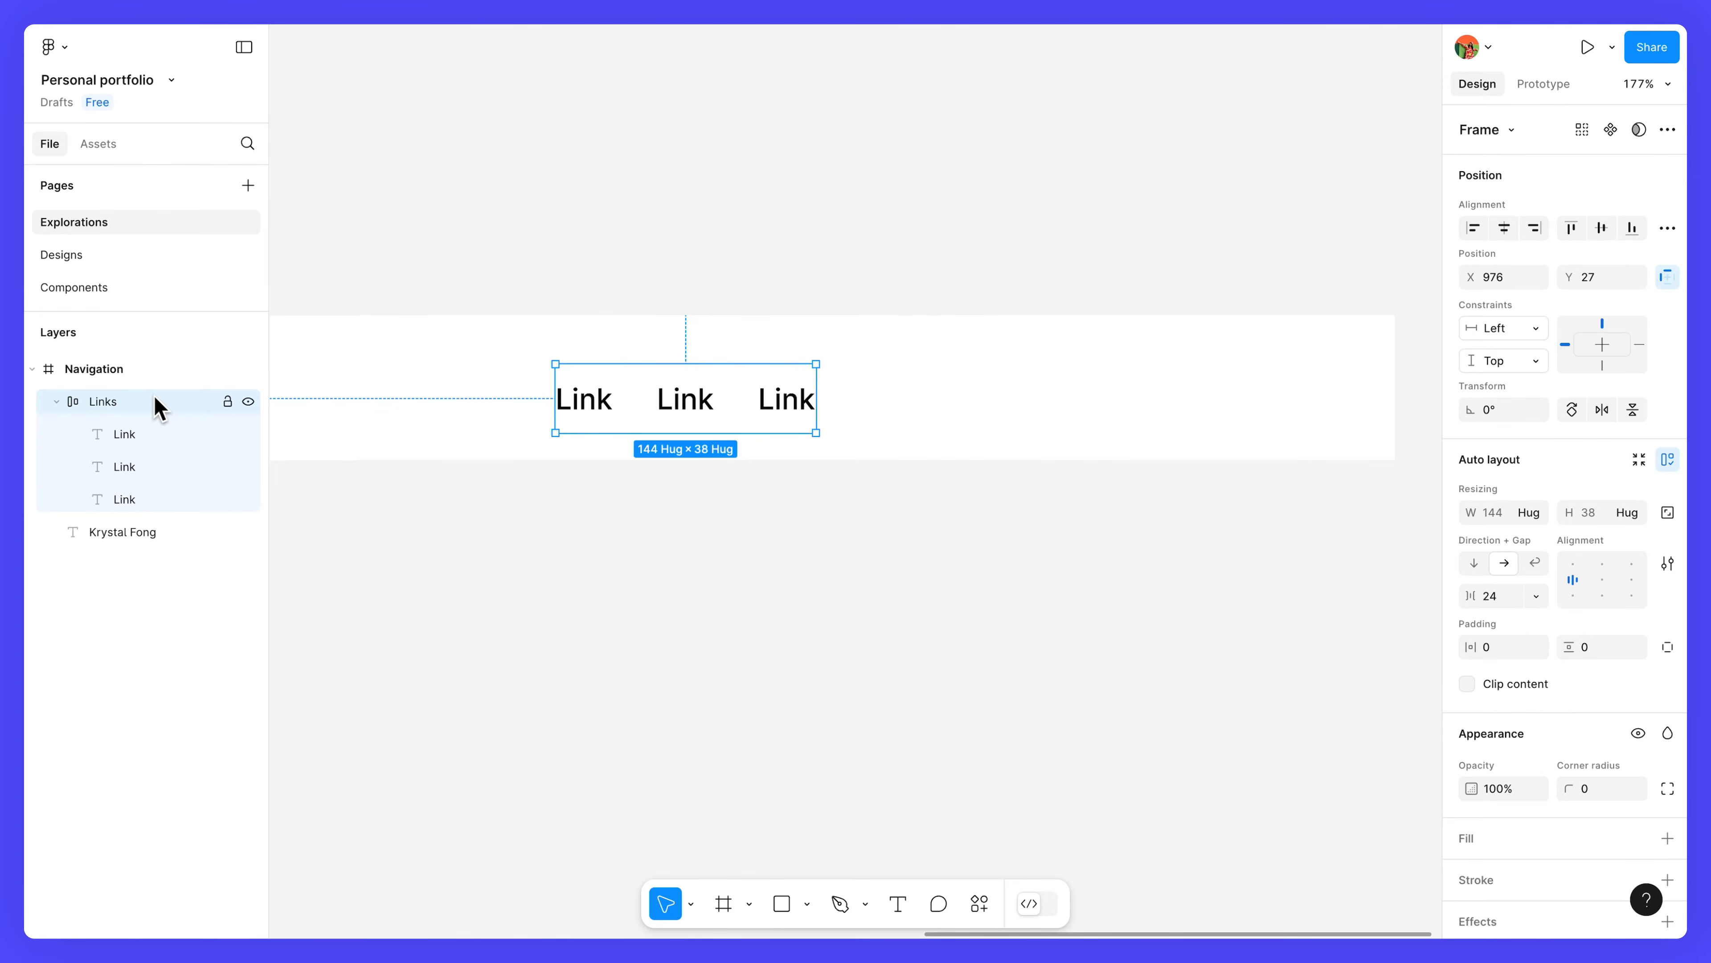
pyautogui.click(897, 903)
pyautogui.click(657, 544)
pyautogui.write('L')
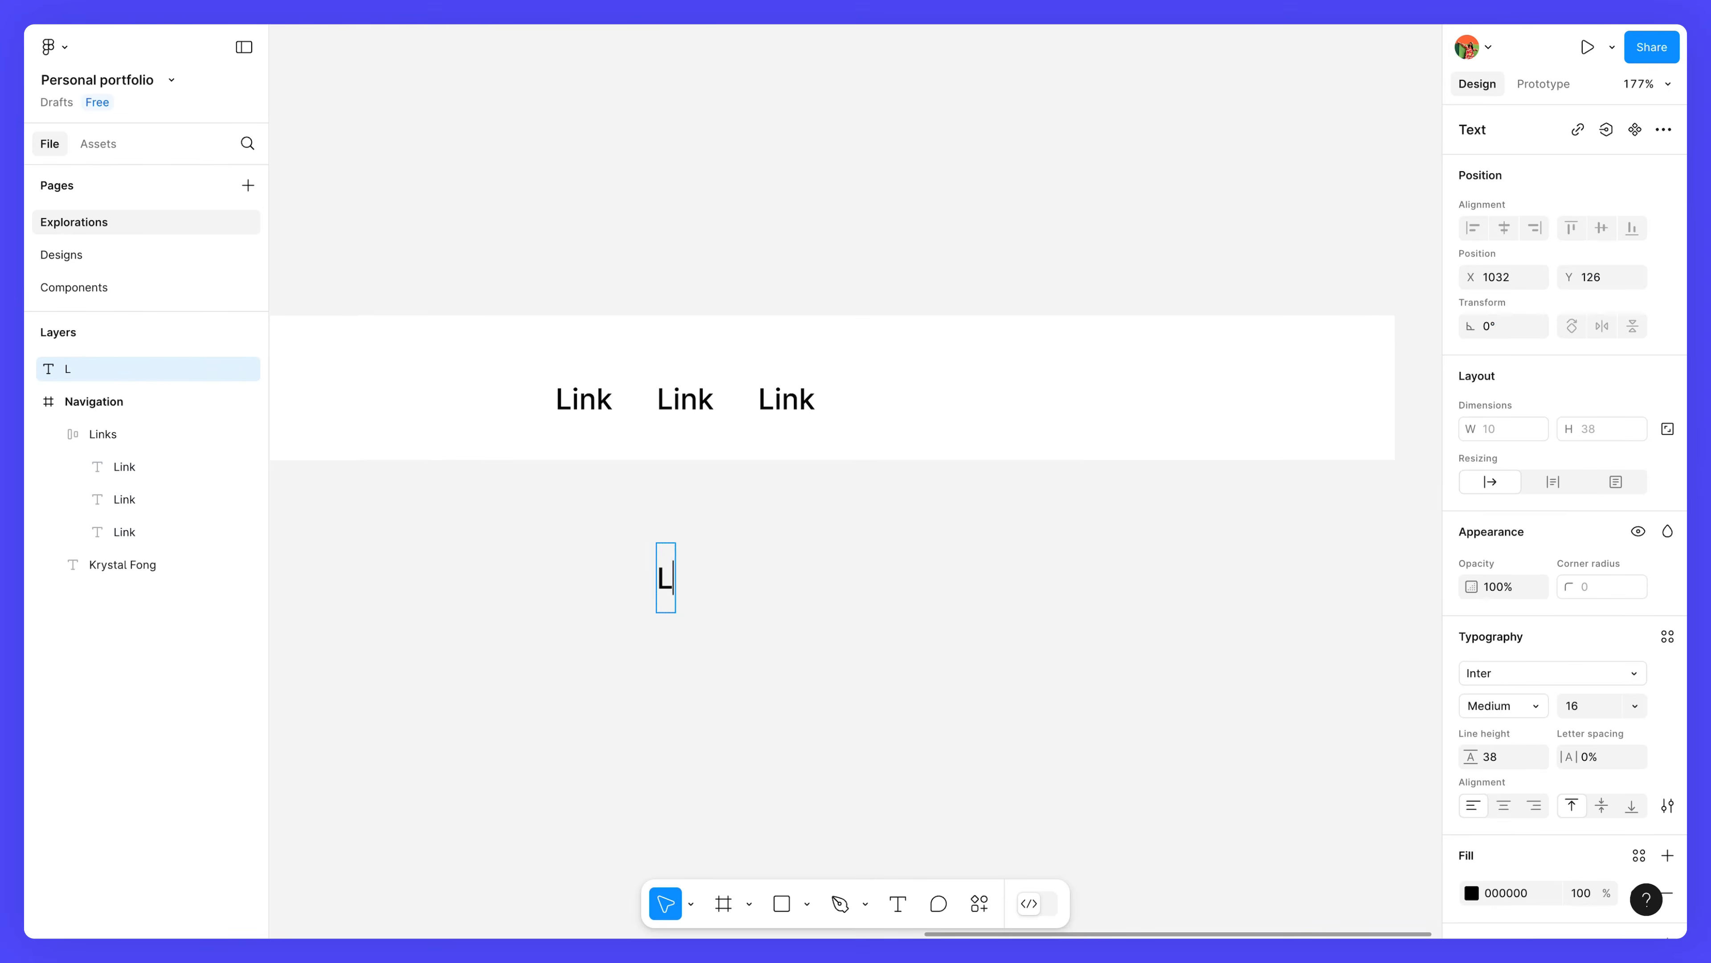
pyautogui.write('ink')
pyautogui.press('Escape')
pyautogui.moveTo(714, 577)
pyautogui.mouseDown()
pyautogui.moveTo(715, 463)
pyautogui.moveTo(738, 404)
pyautogui.mouseUp()
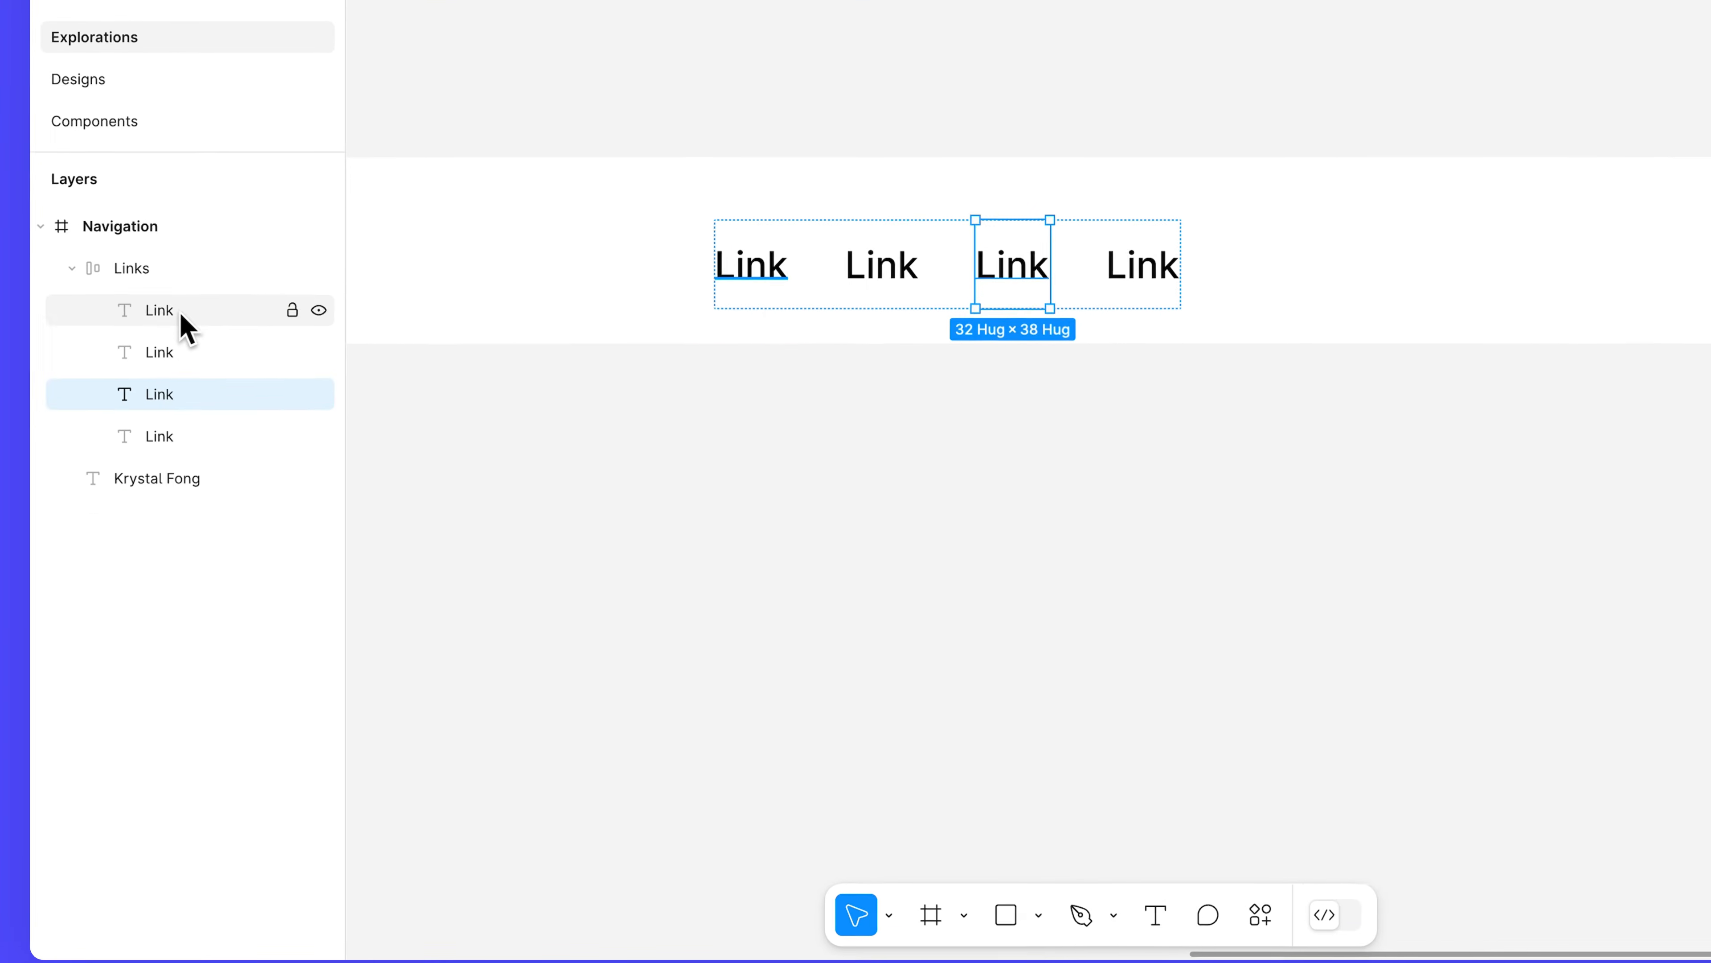
pyautogui.hotkey('ctrl', 'd')
pyautogui.hotkey('ctrl', 'd')
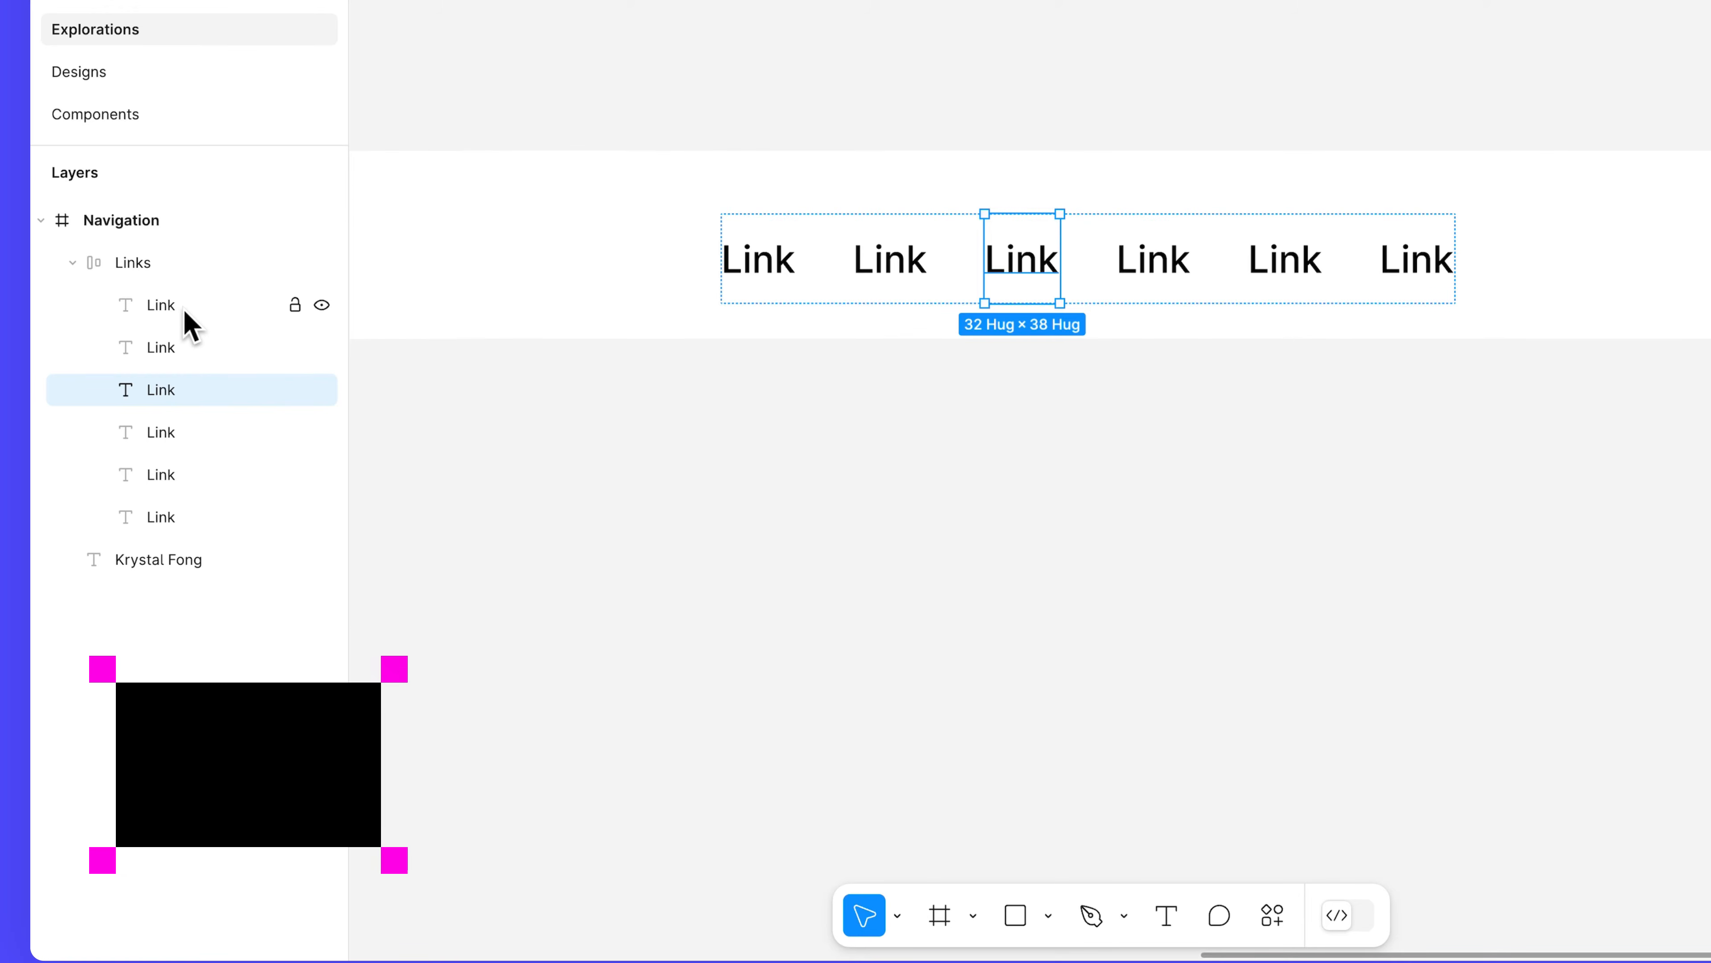
pyautogui.press('Delete')
pyautogui.click(189, 352)
pyautogui.press('Delete')
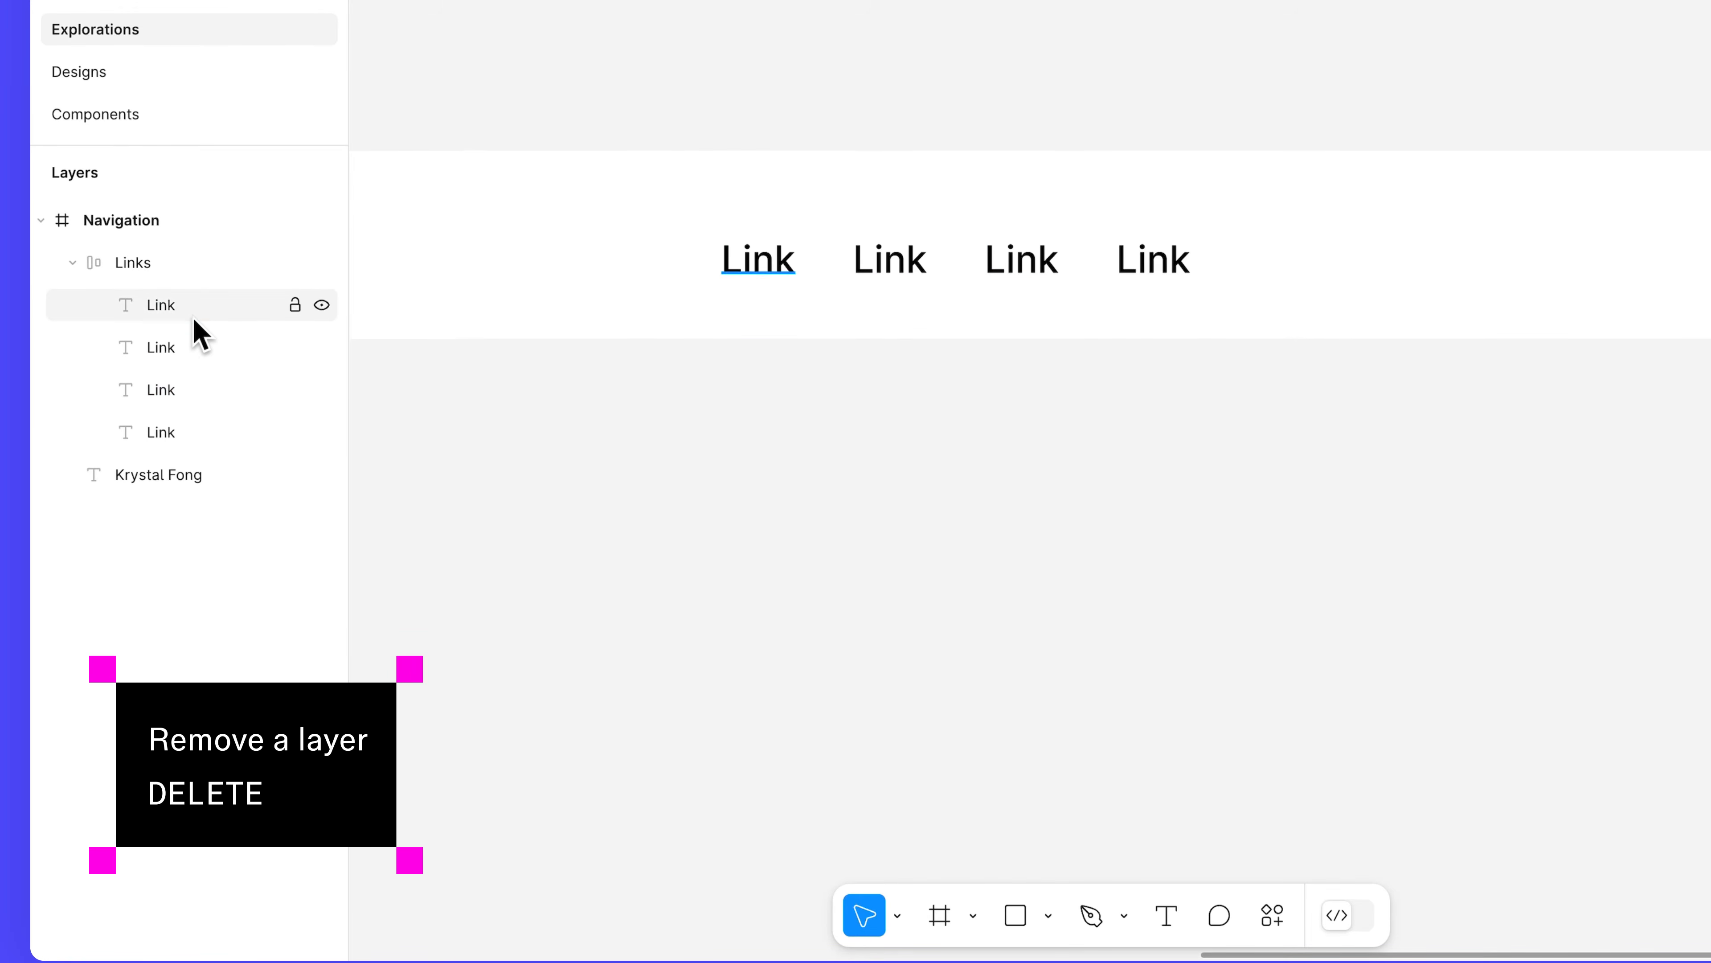
pyautogui.click(194, 313)
pyautogui.press('Delete')
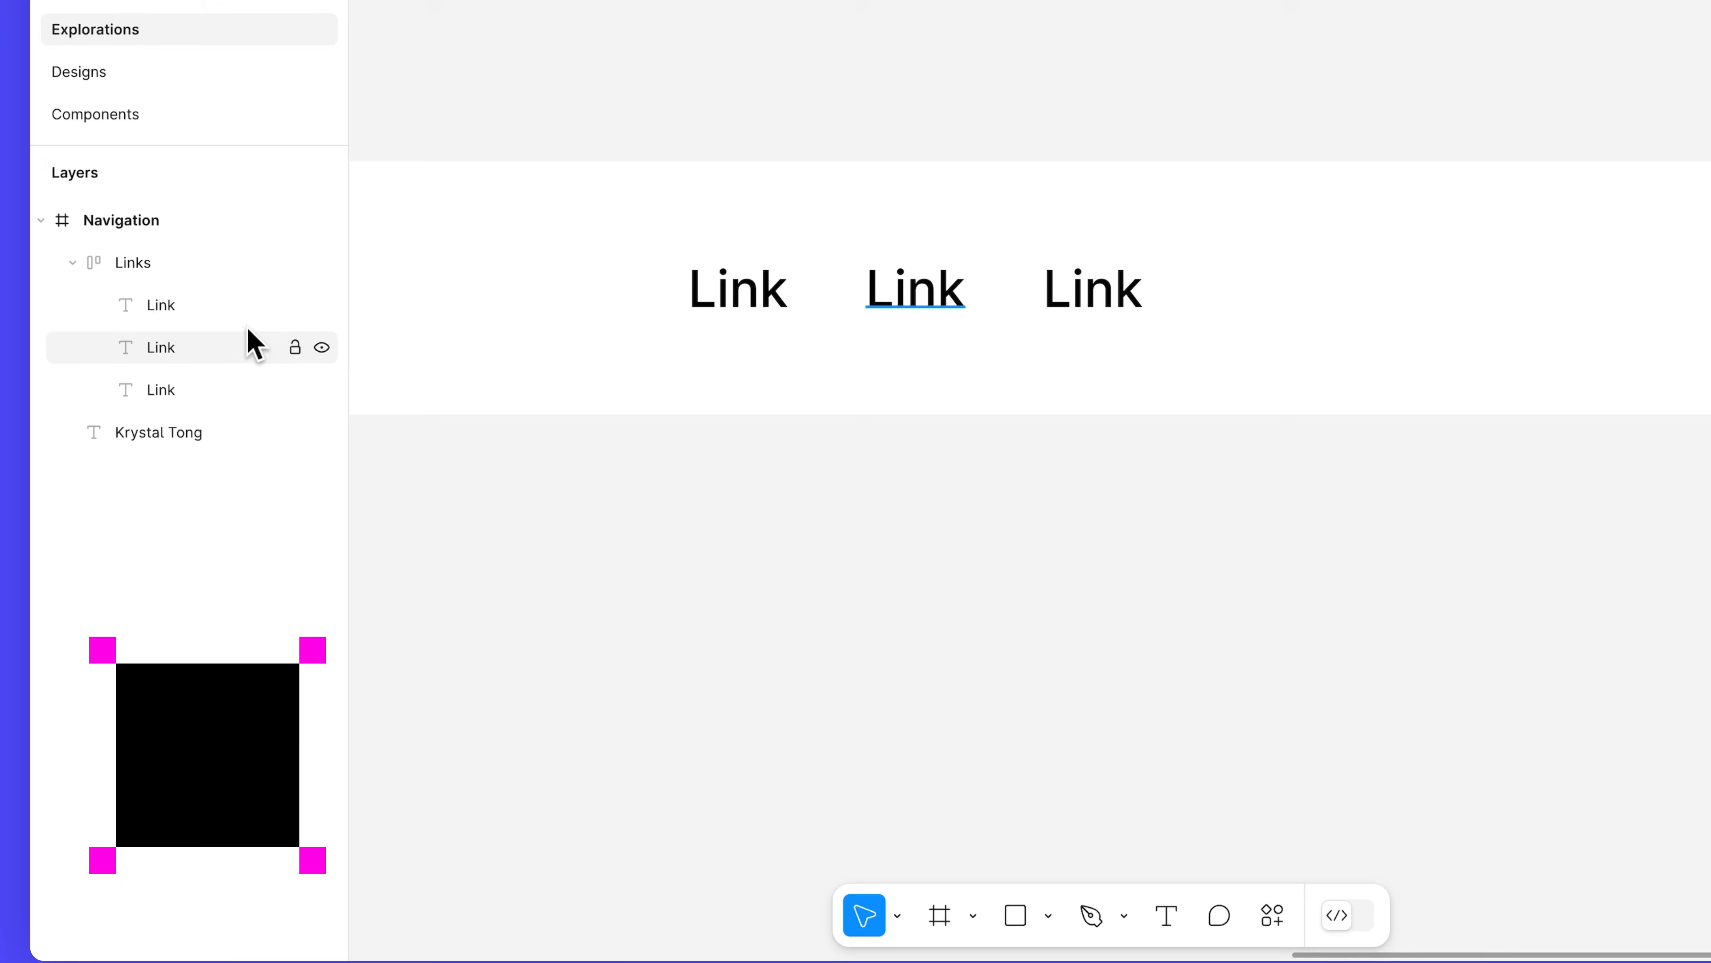
pyautogui.click(322, 348)
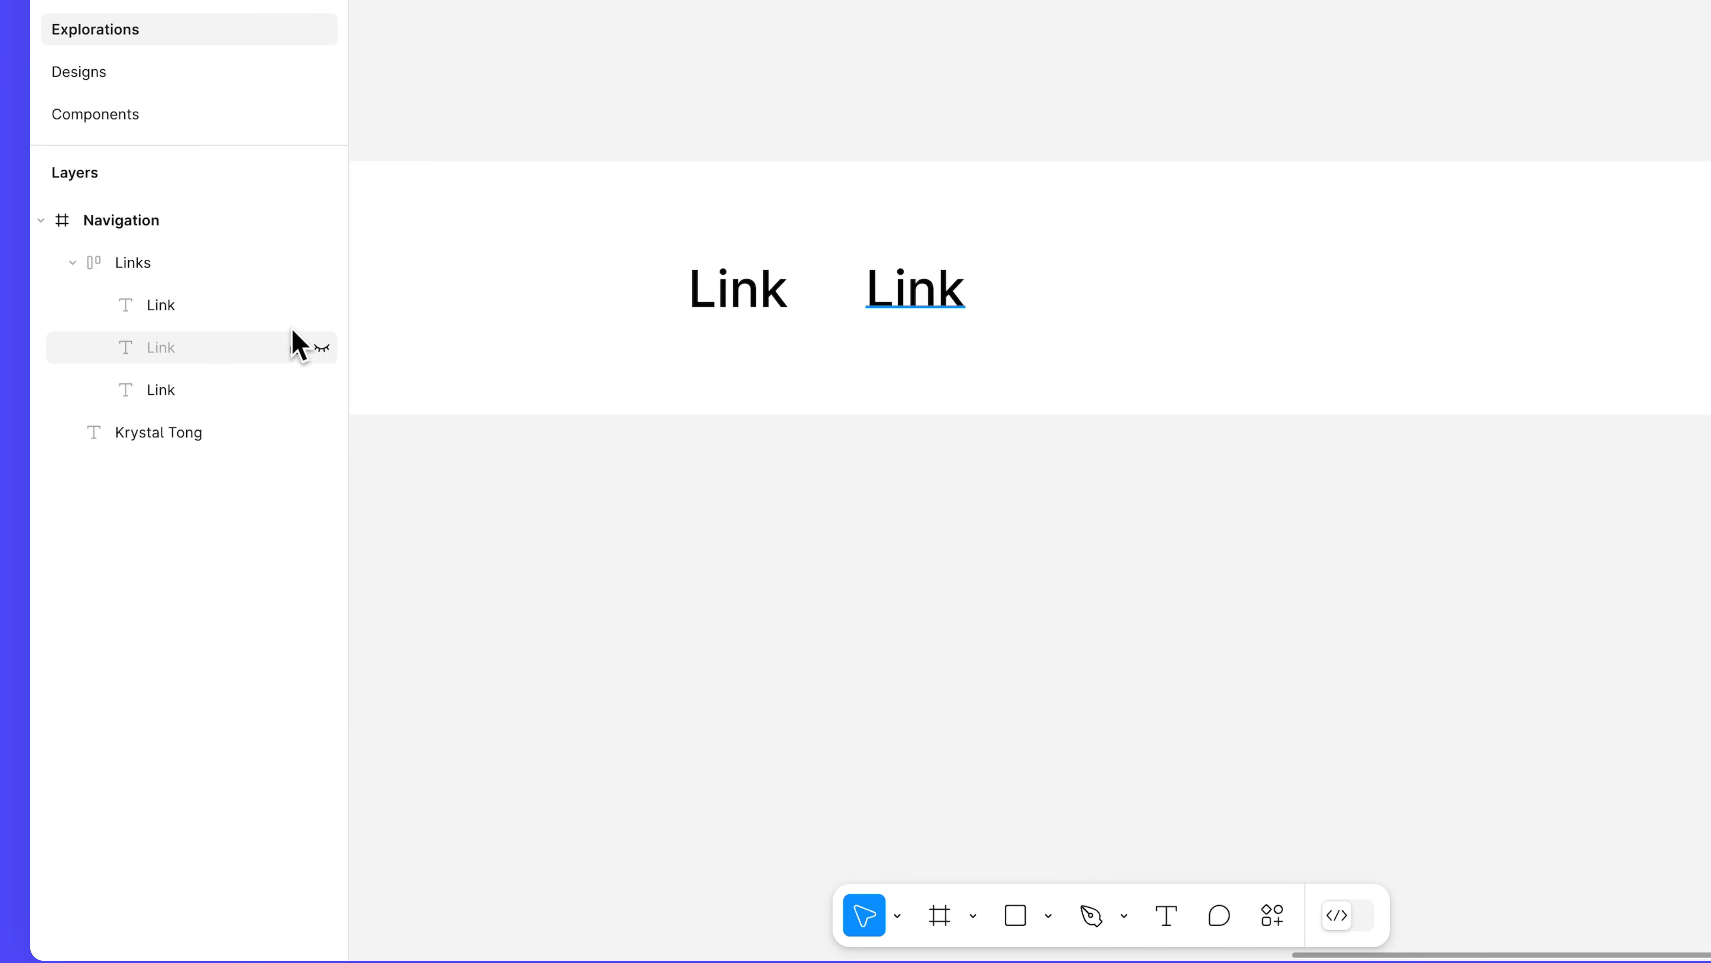
pyautogui.click(249, 264)
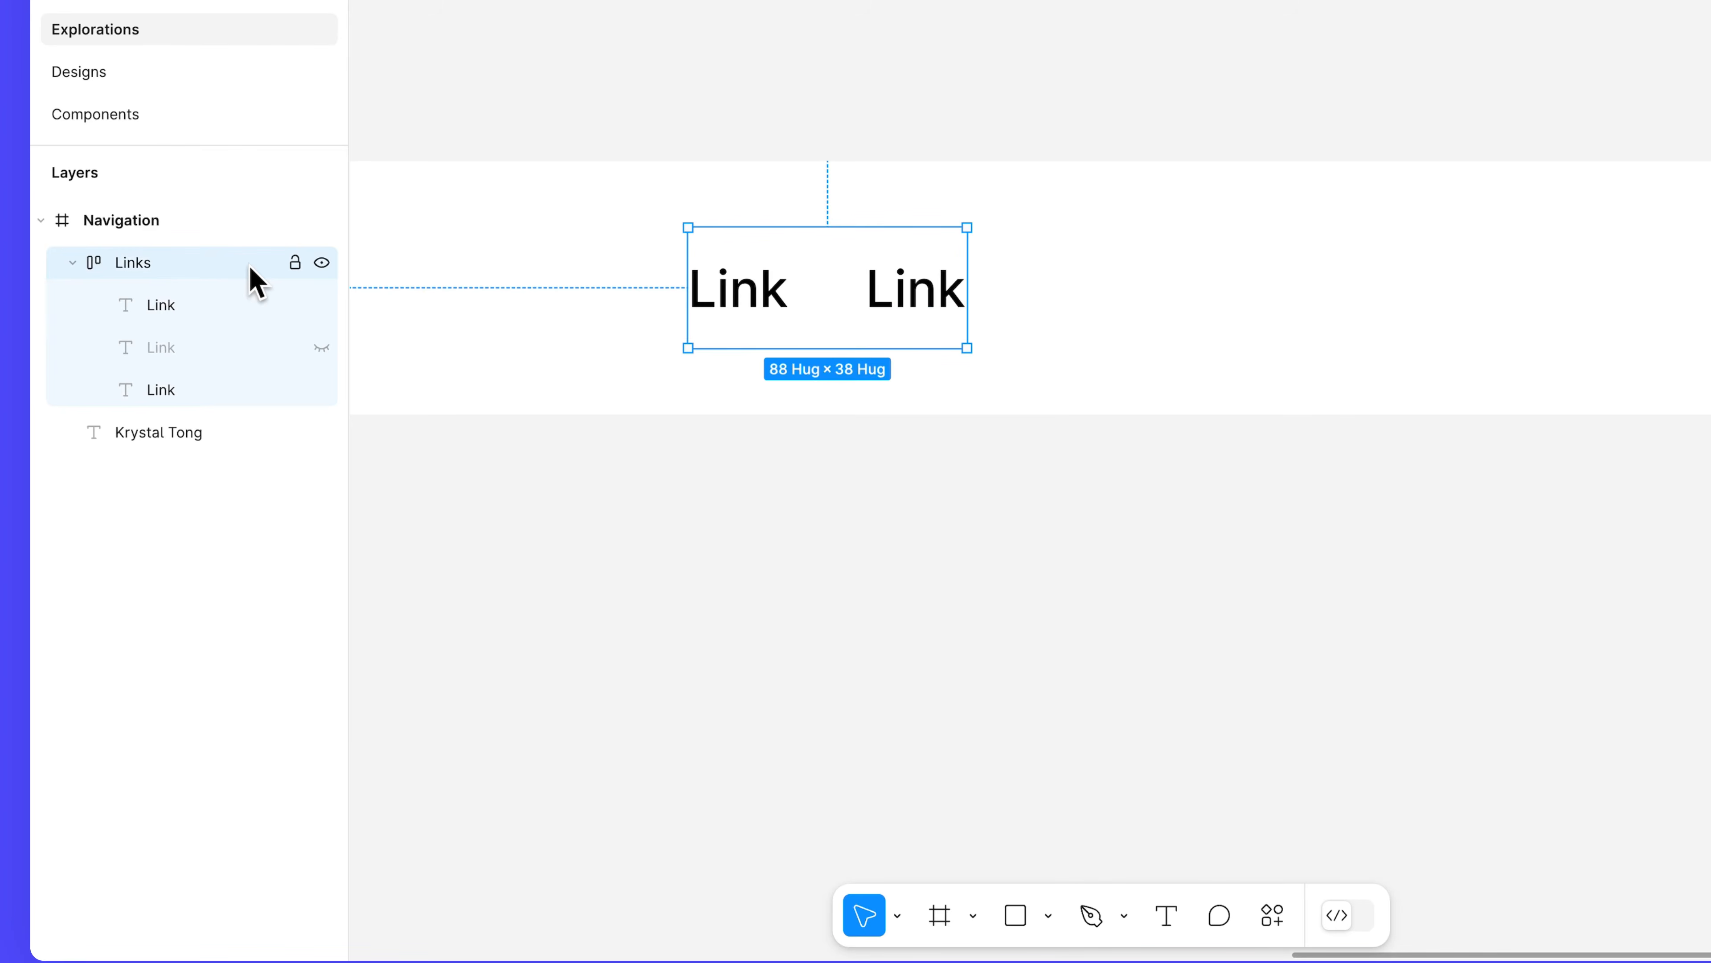
pyautogui.click(321, 389)
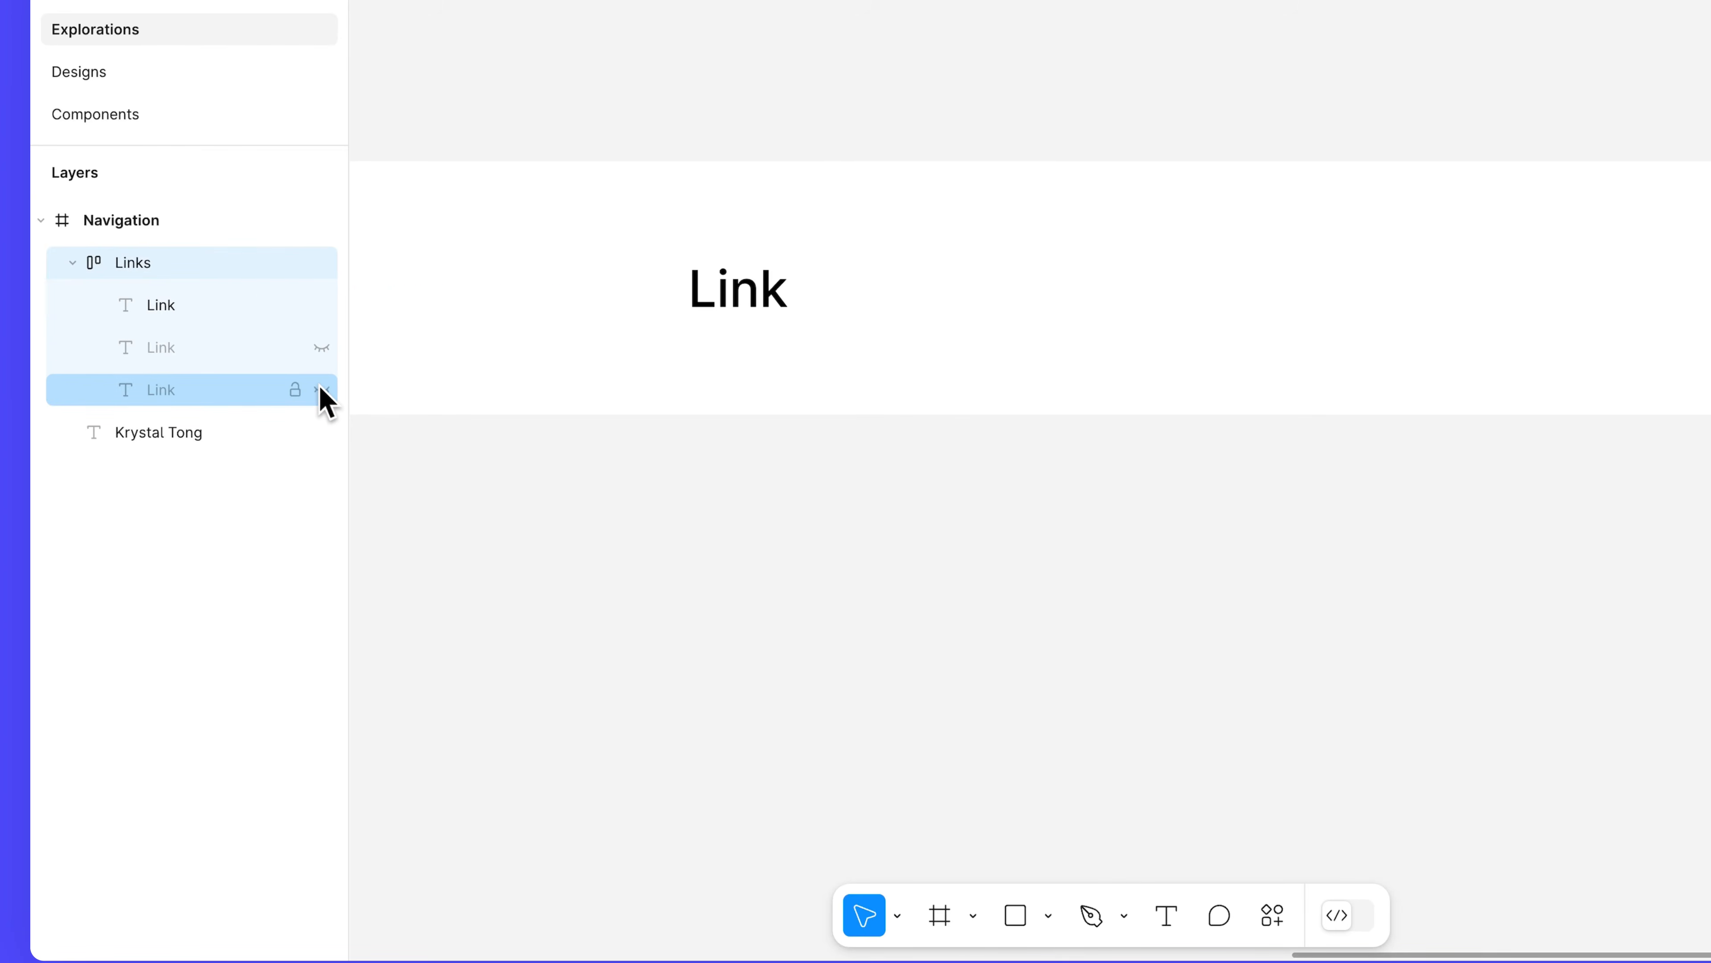
pyautogui.click(246, 278)
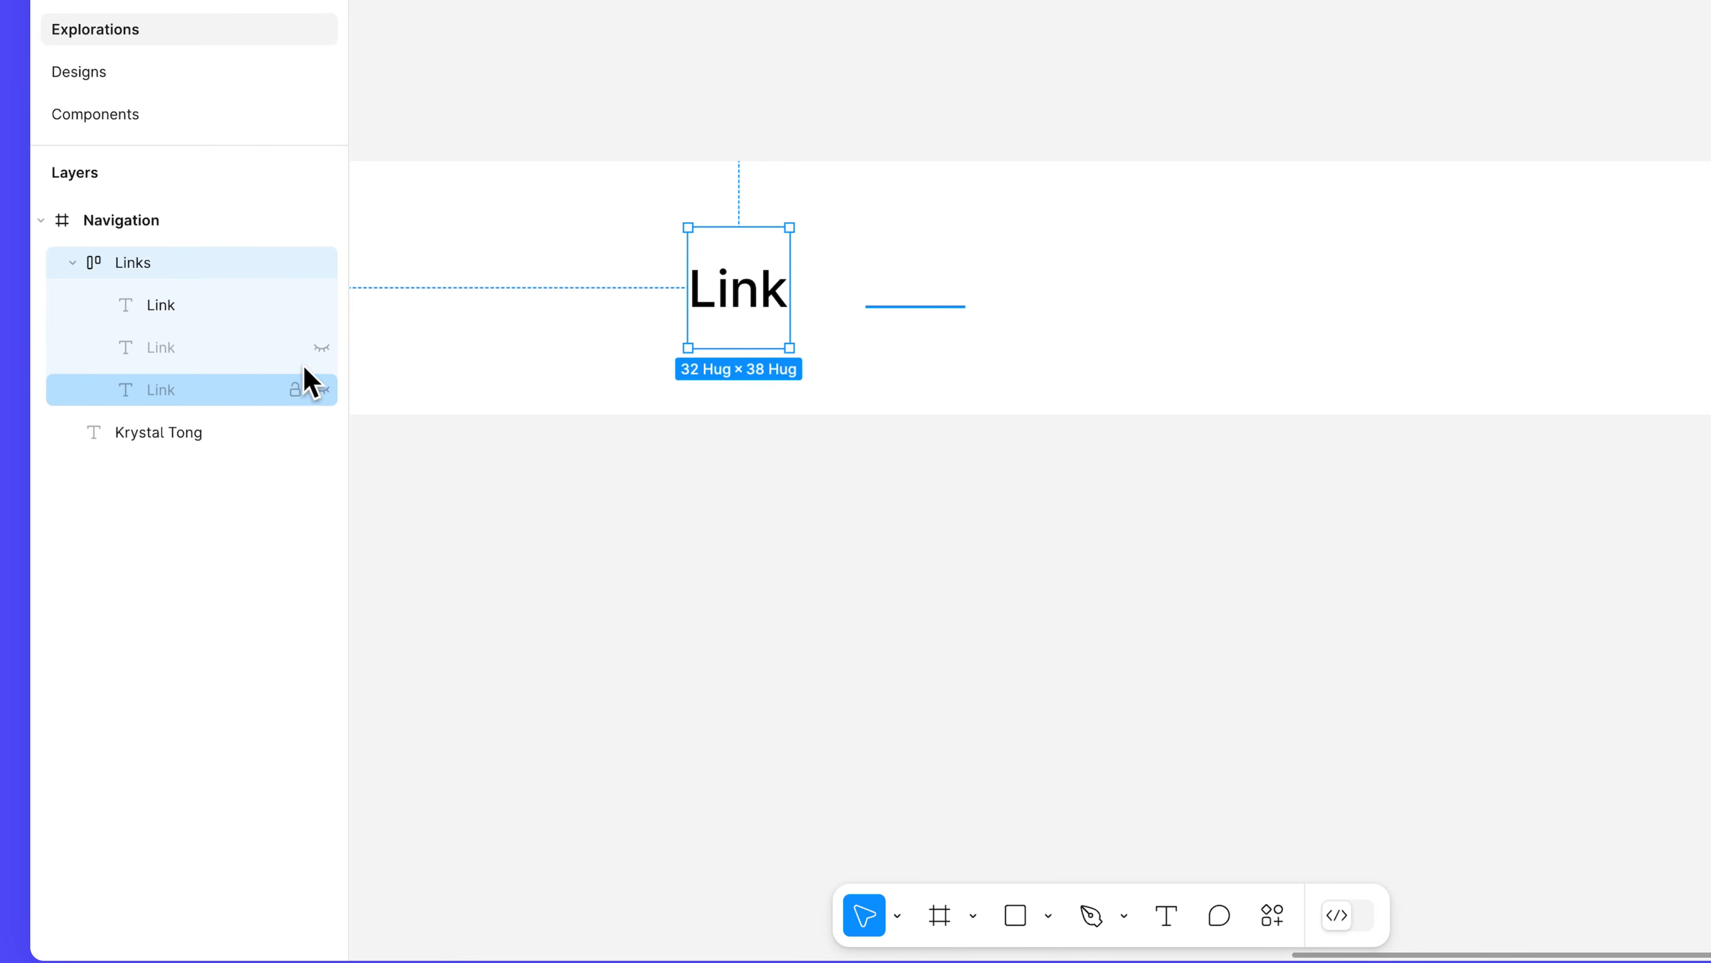
pyautogui.click(323, 348)
pyautogui.click(322, 389)
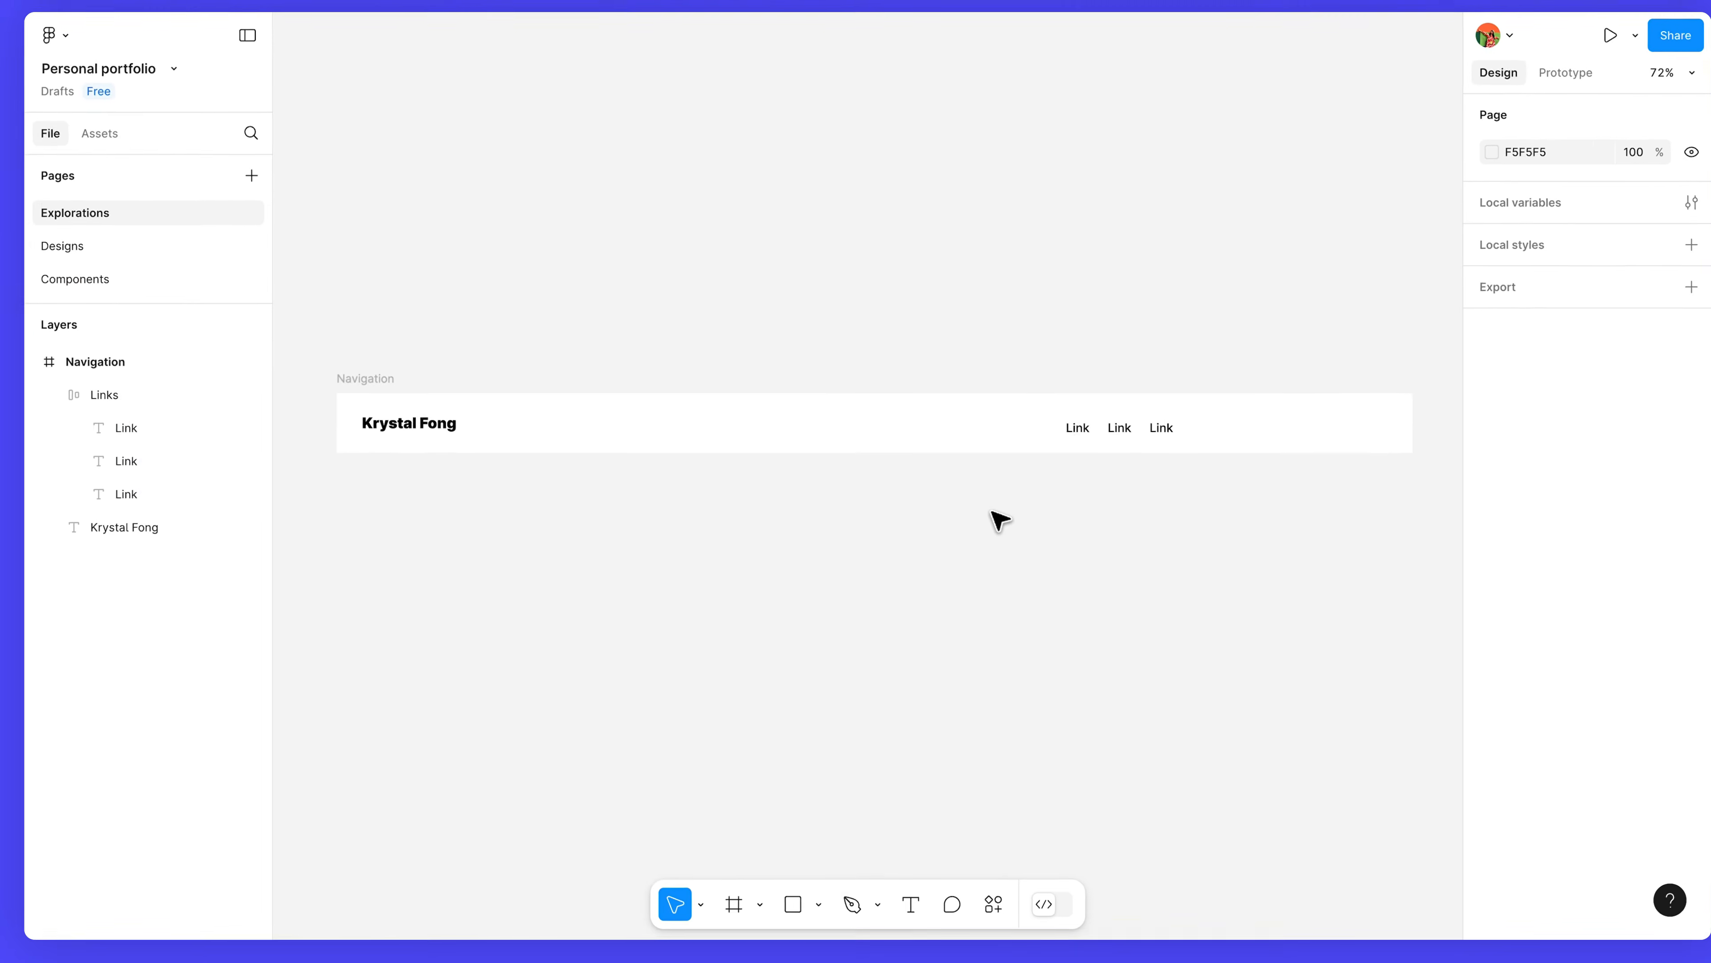
# Drag the file's own Button component from Assets into the navigation bar, just right of the three Links.
pyautogui.scroll(10, 1207, 447)
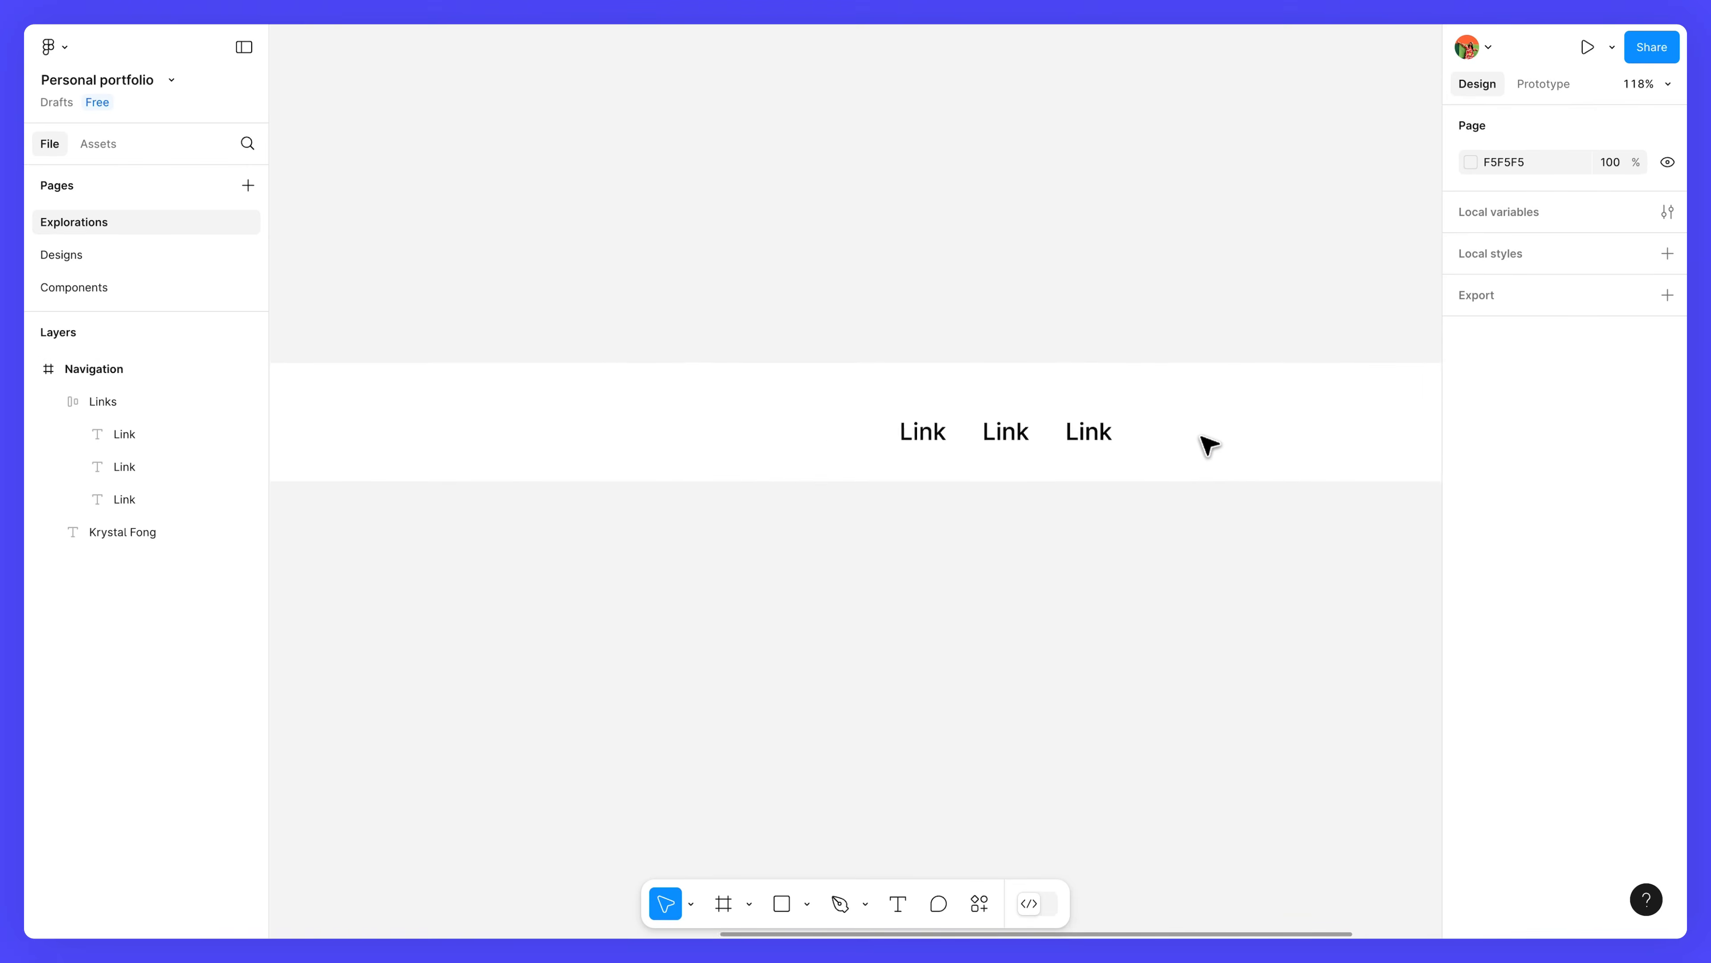
pyautogui.moveTo(1072, 471); pyautogui.dragTo(973, 418)
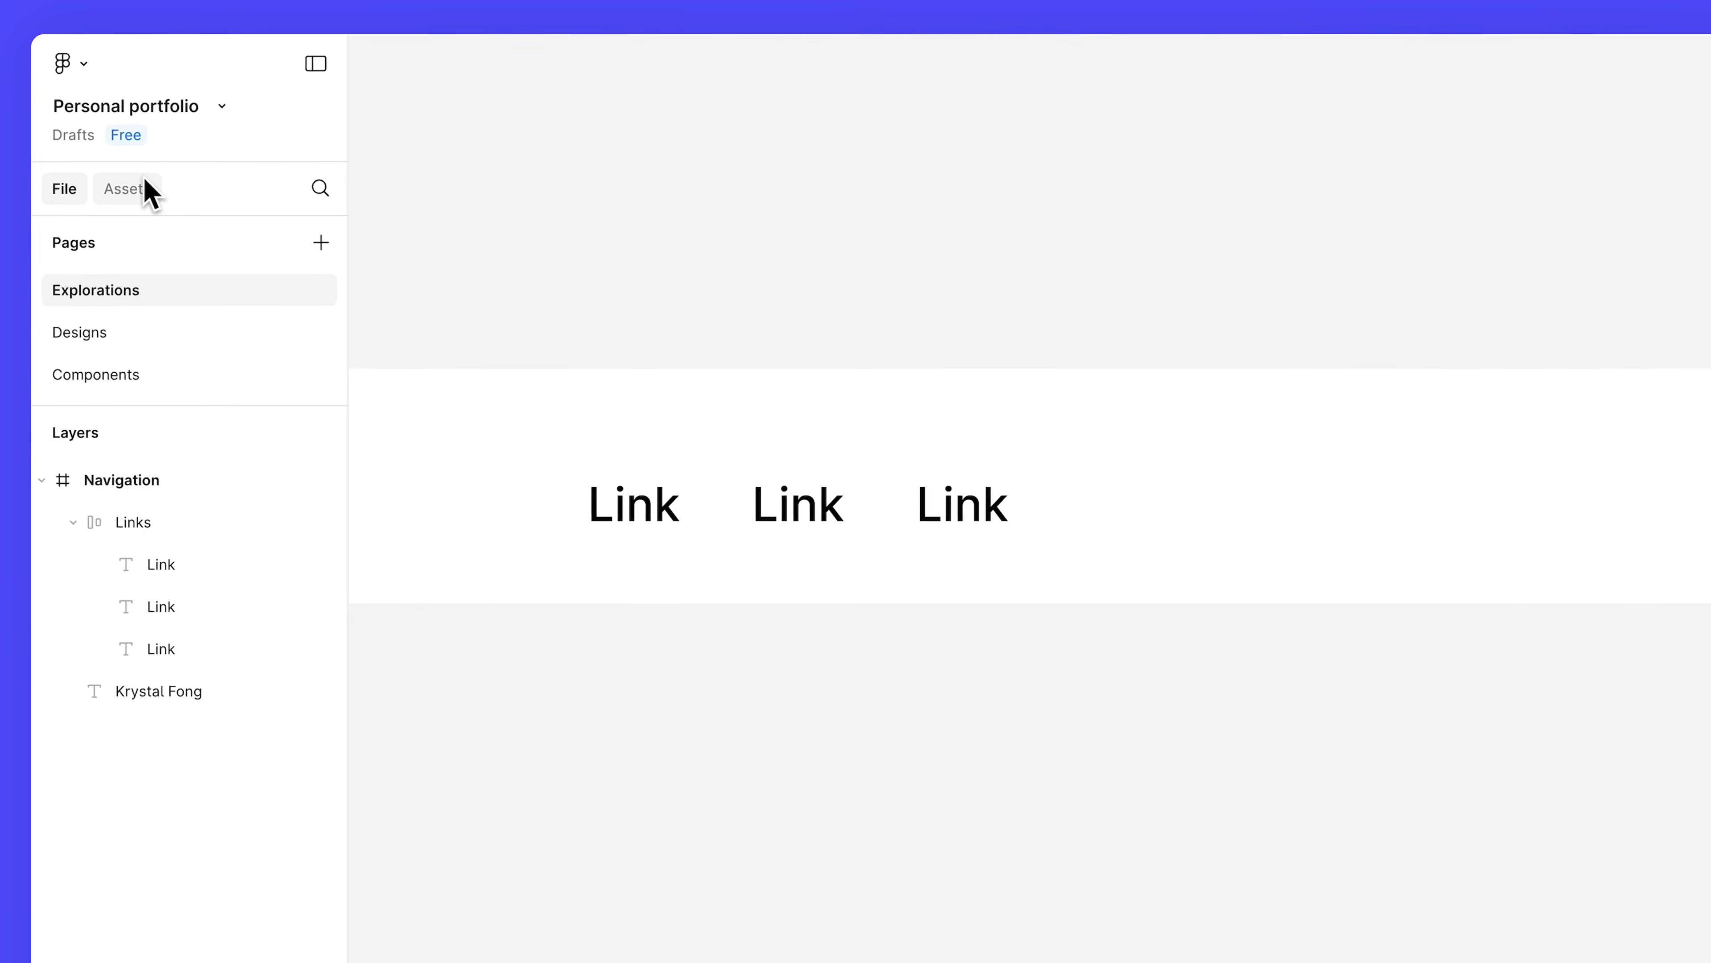
pyautogui.click(146, 185)
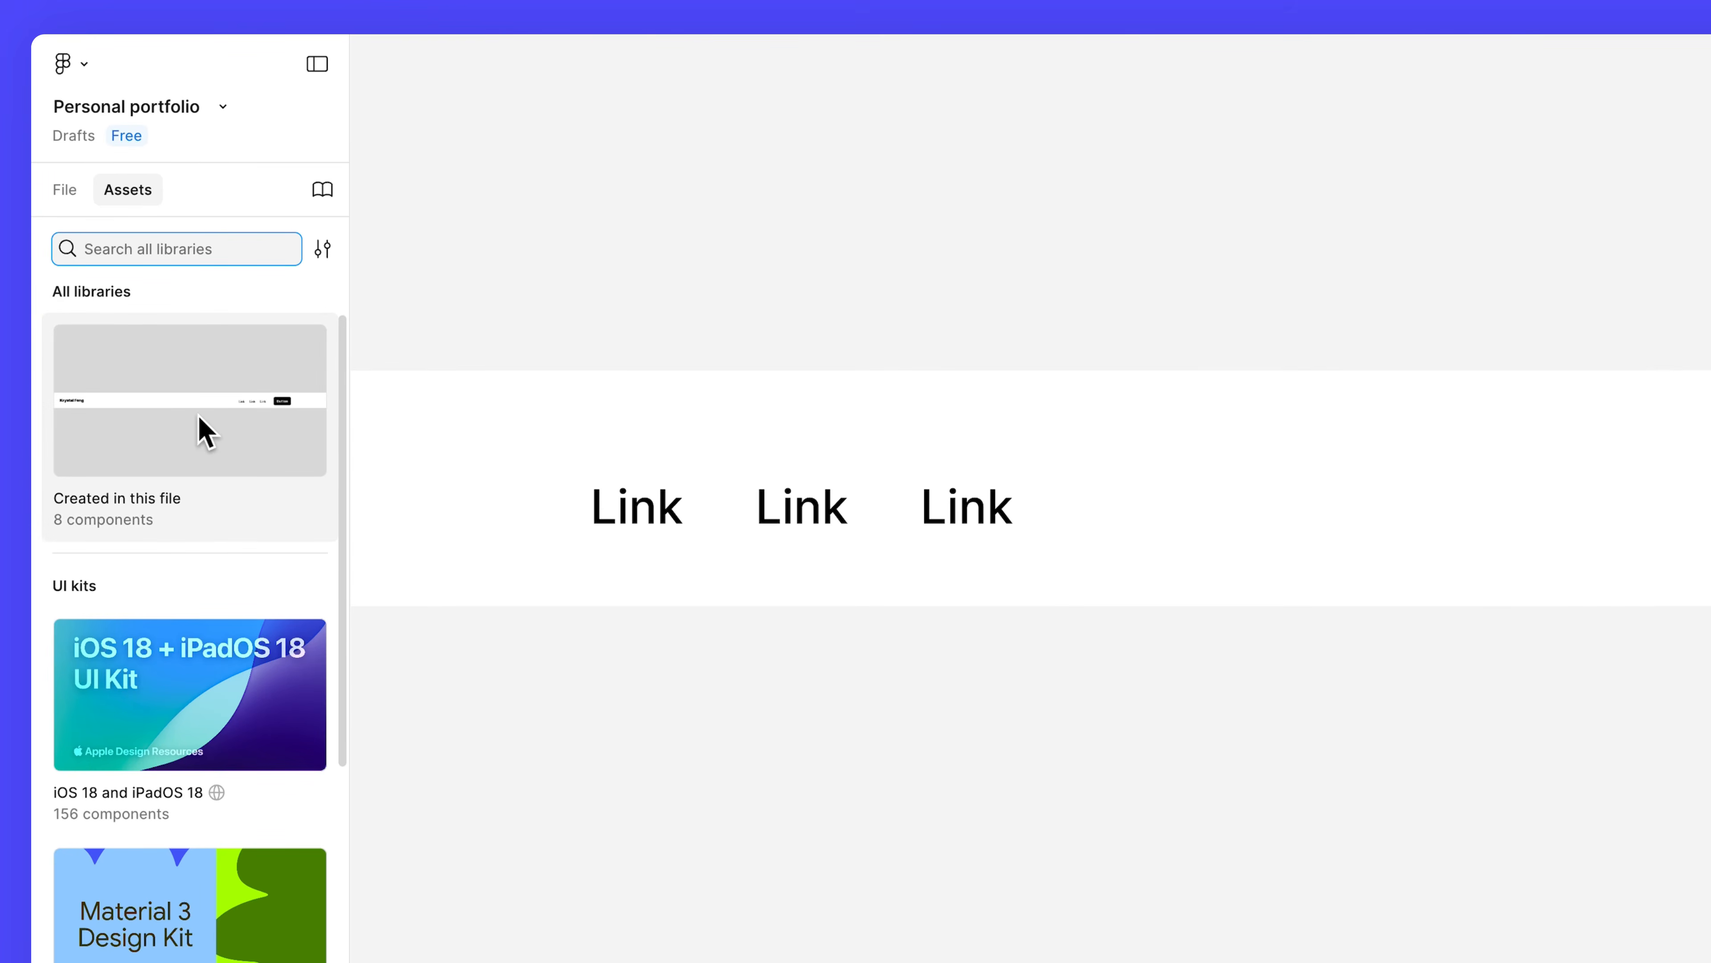
pyautogui.click(203, 431)
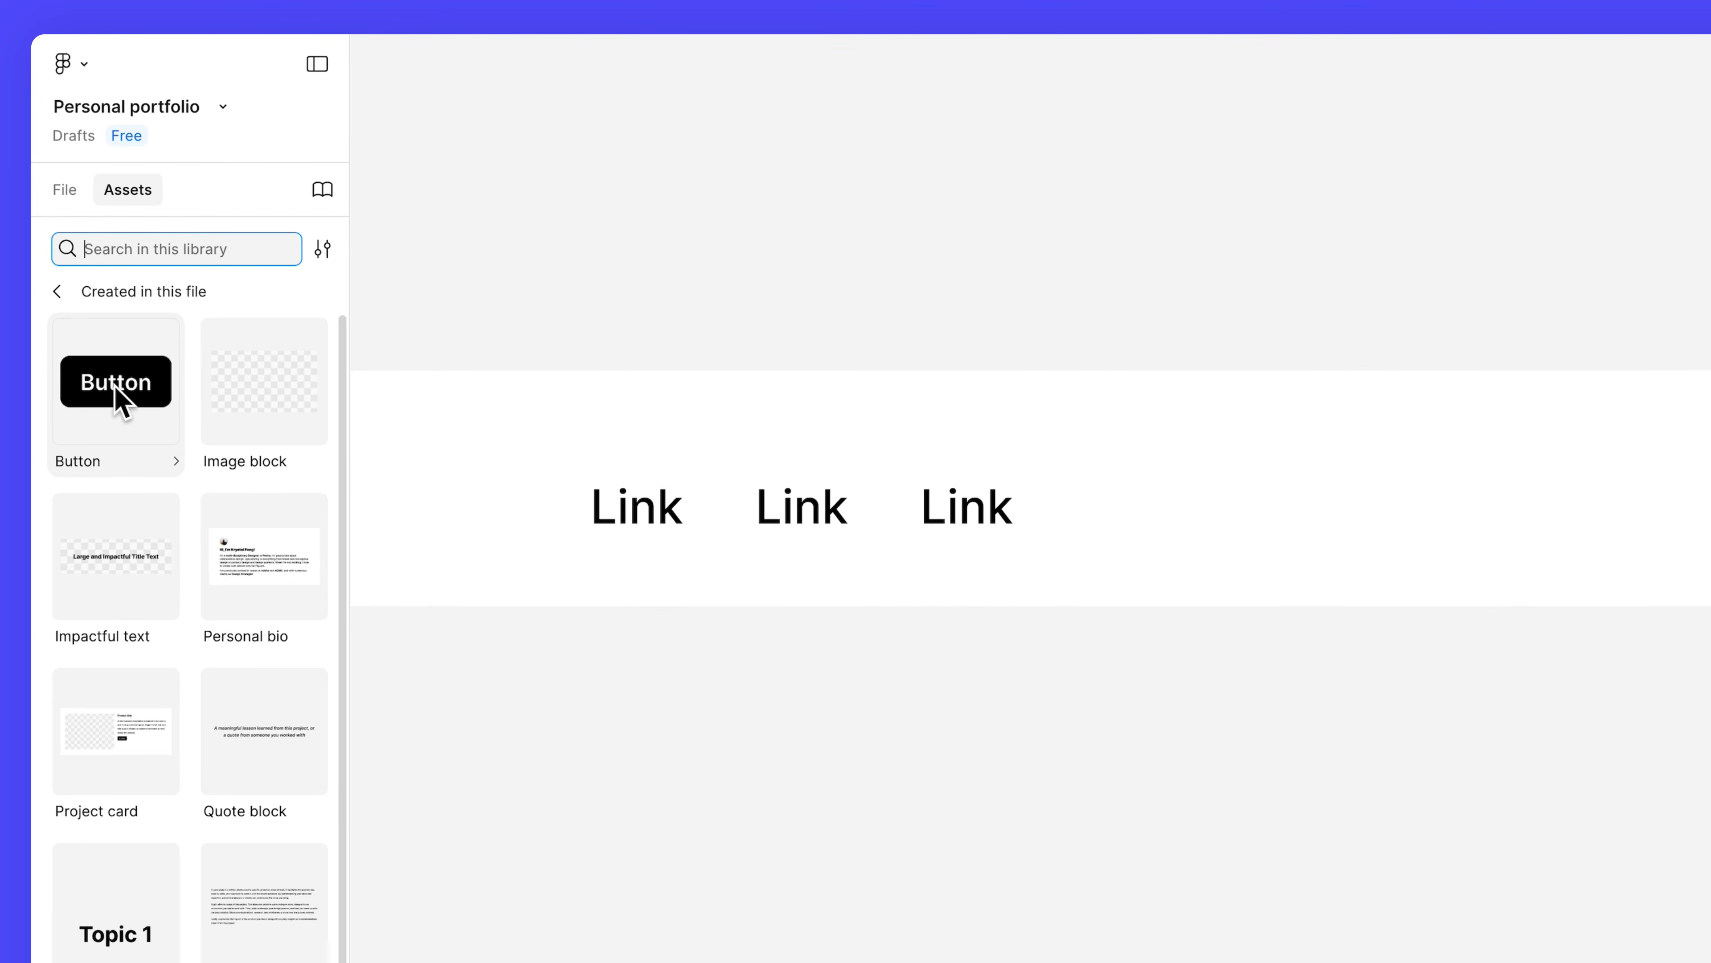
pyautogui.moveTo(116, 396); pyautogui.dragTo(1154, 516)
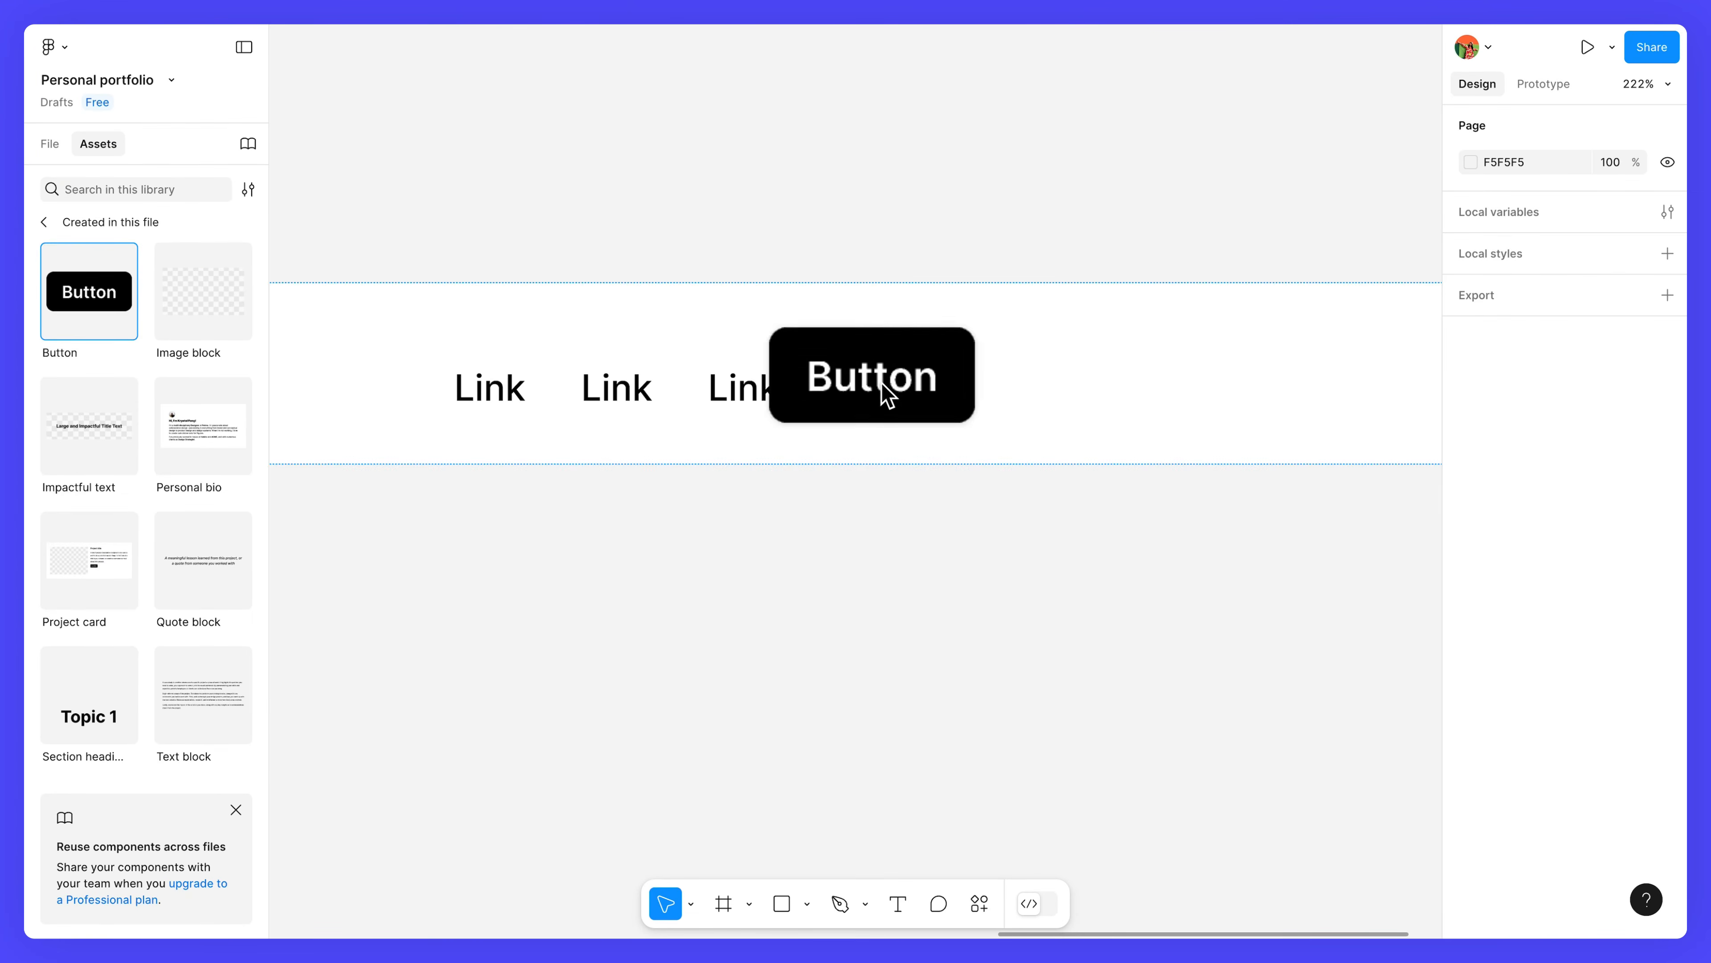
pyautogui.moveTo(882, 383); pyautogui.dragTo(1083, 353)
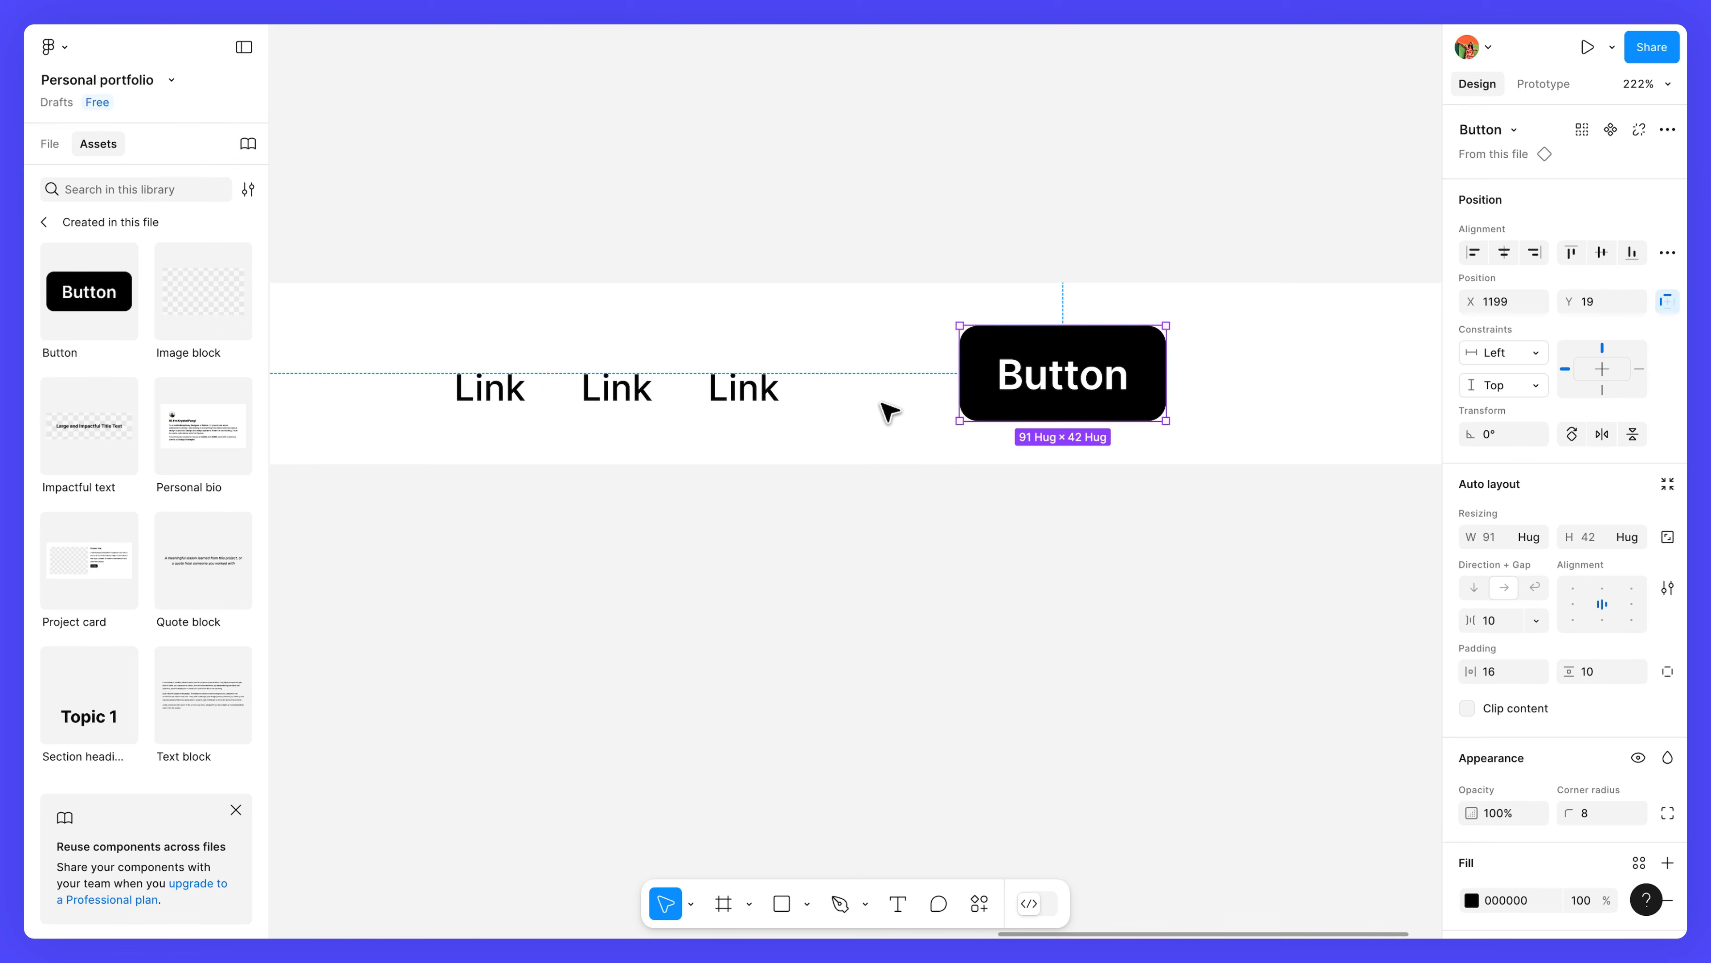
# Wrap Links and Button in an auto-layout frame with a 40 gap, hugging contents in width and height.
pyautogui.keyDown('shift'); pyautogui.click(760, 407); pyautogui.keyUp('shift')
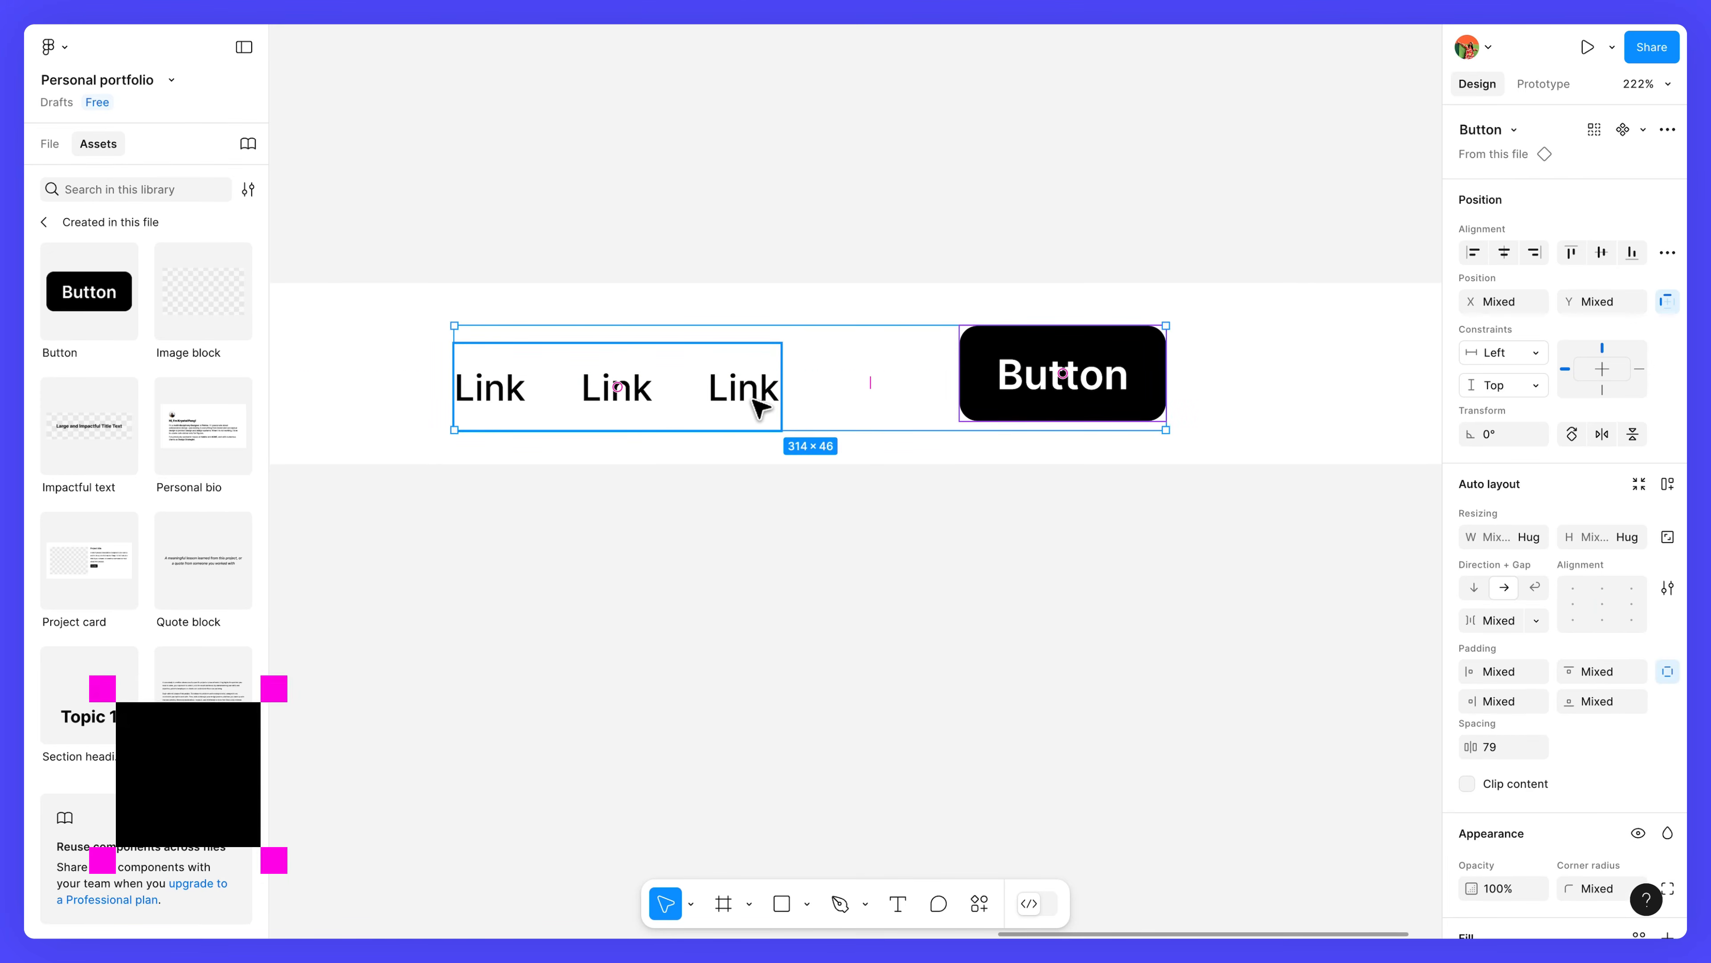
pyautogui.hotkey('shift', 'a')
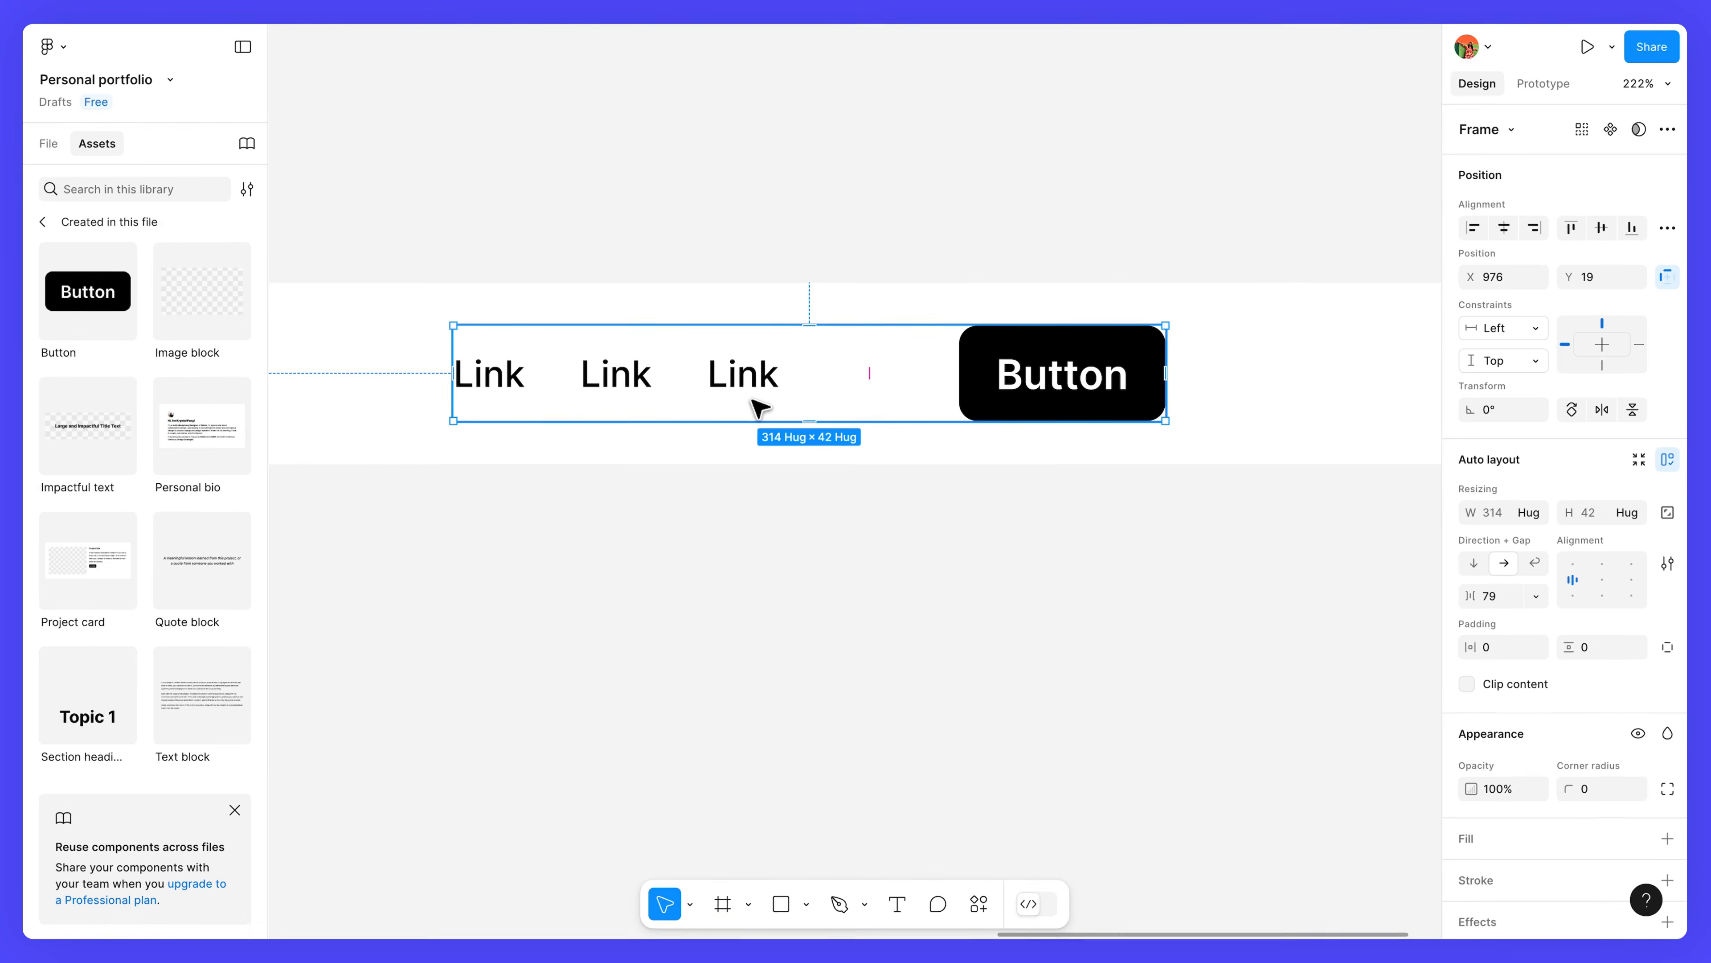
pyautogui.click(1495, 596)
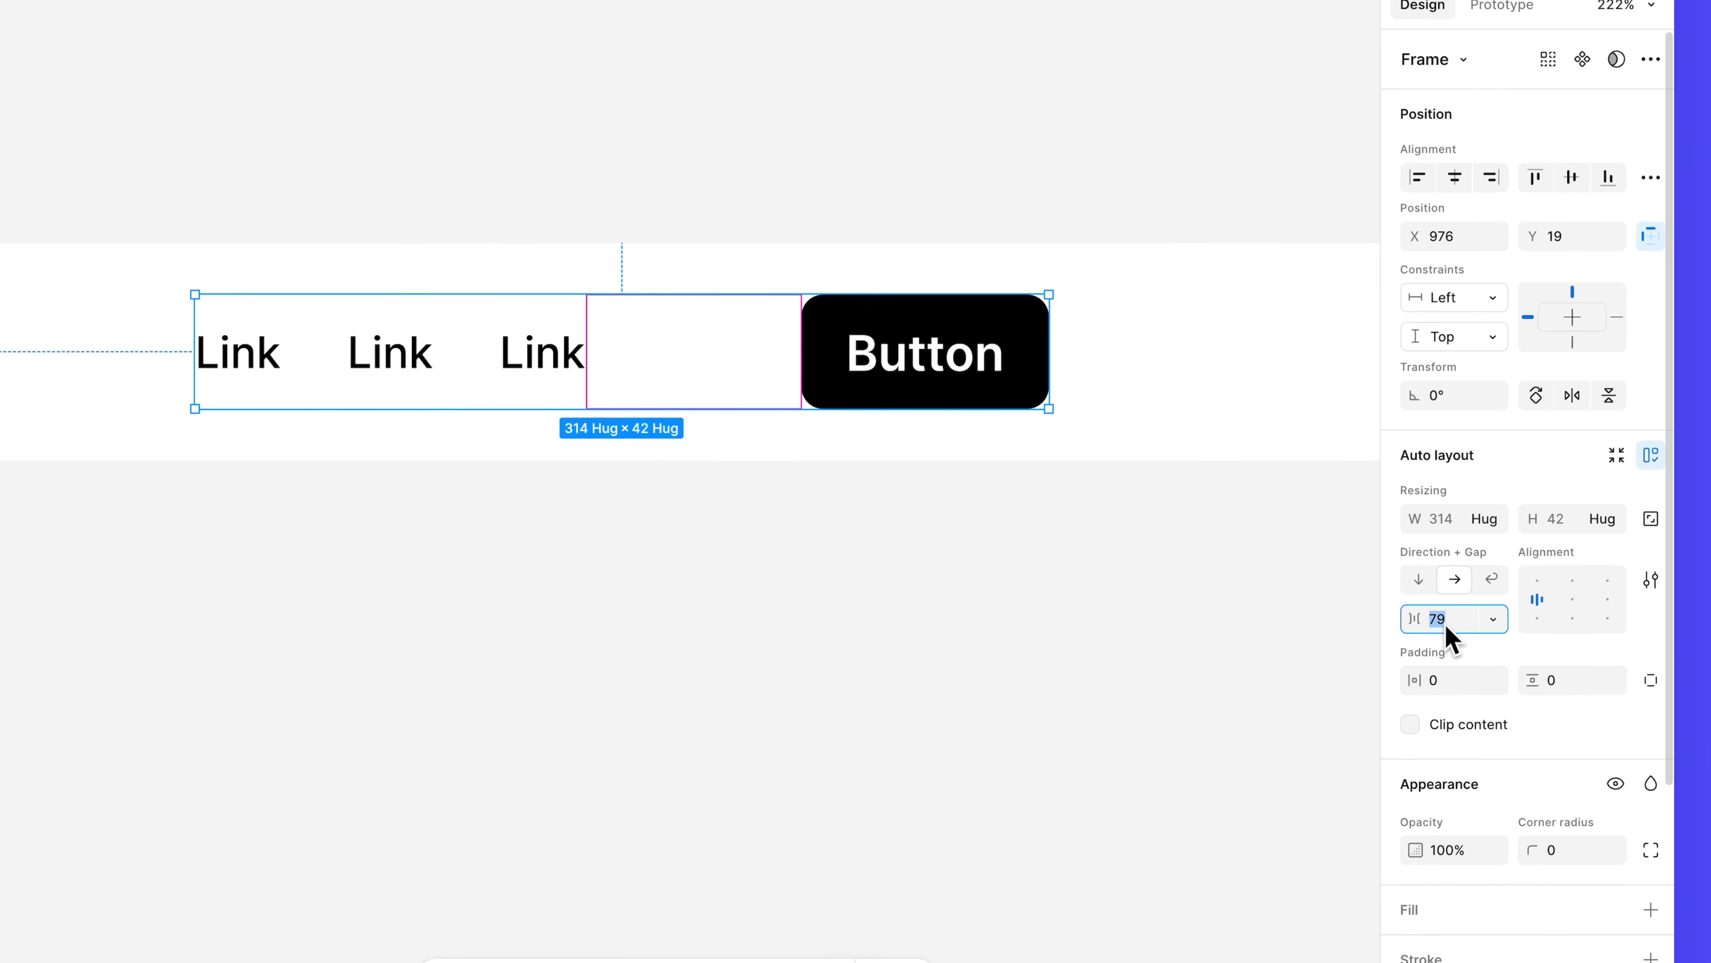
pyautogui.write('40')
pyautogui.press('Return')
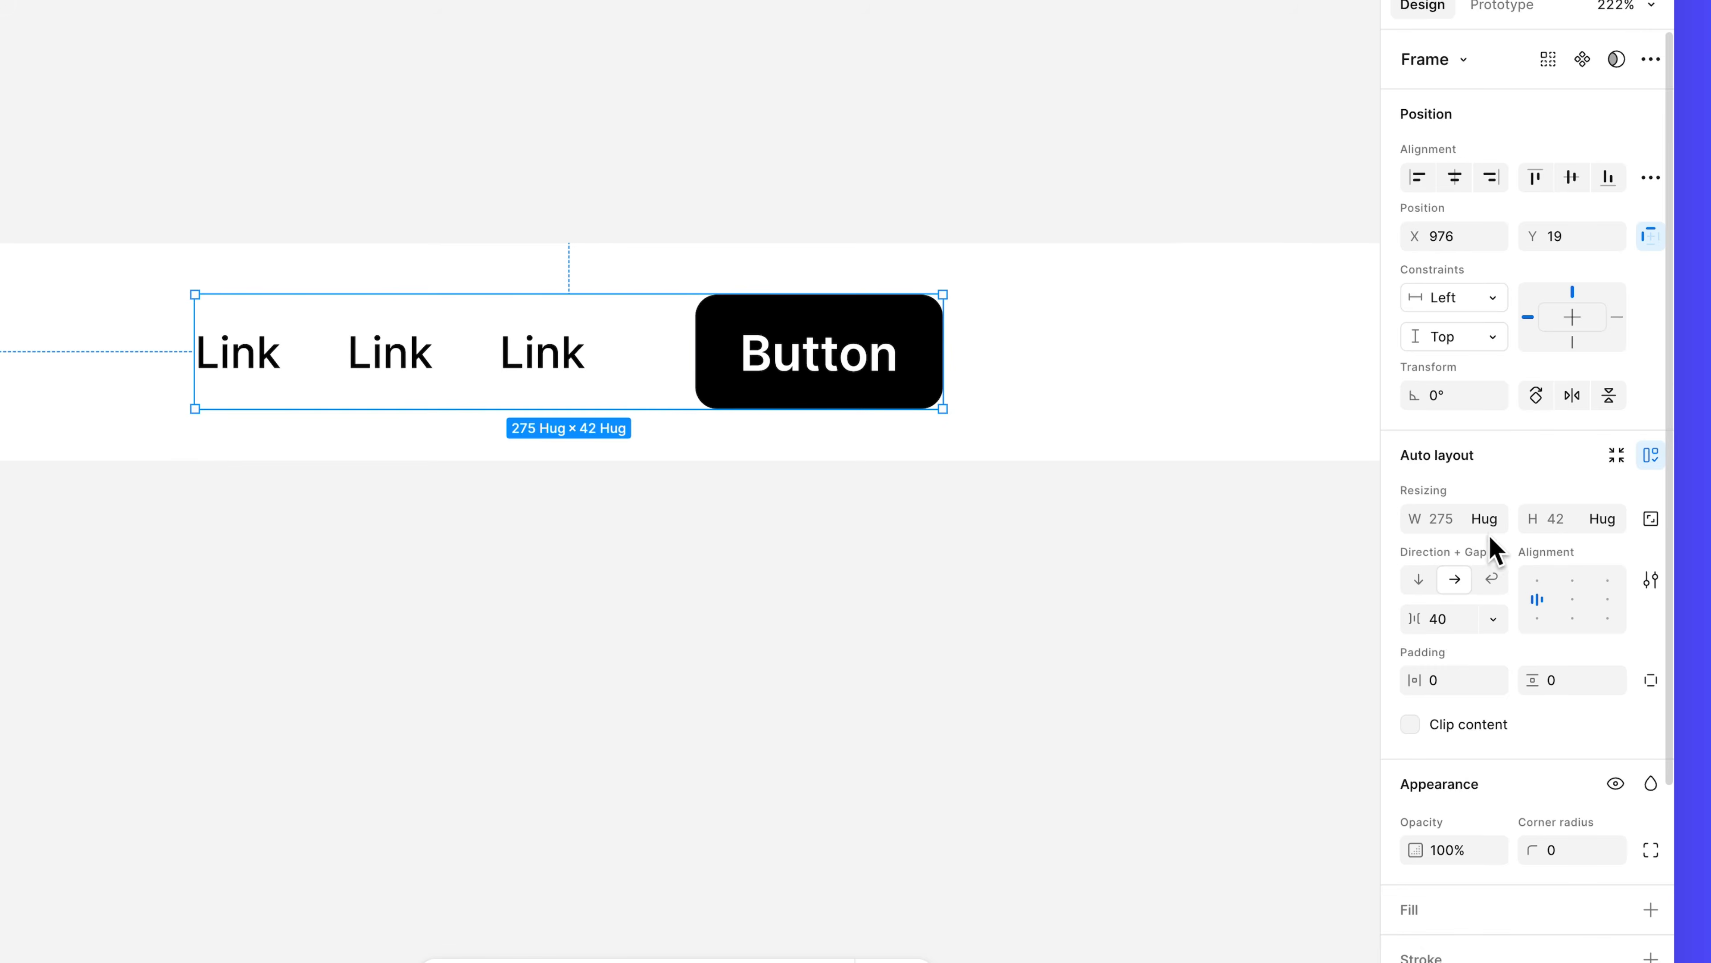
pyautogui.click(1490, 536)
pyautogui.click(1491, 537)
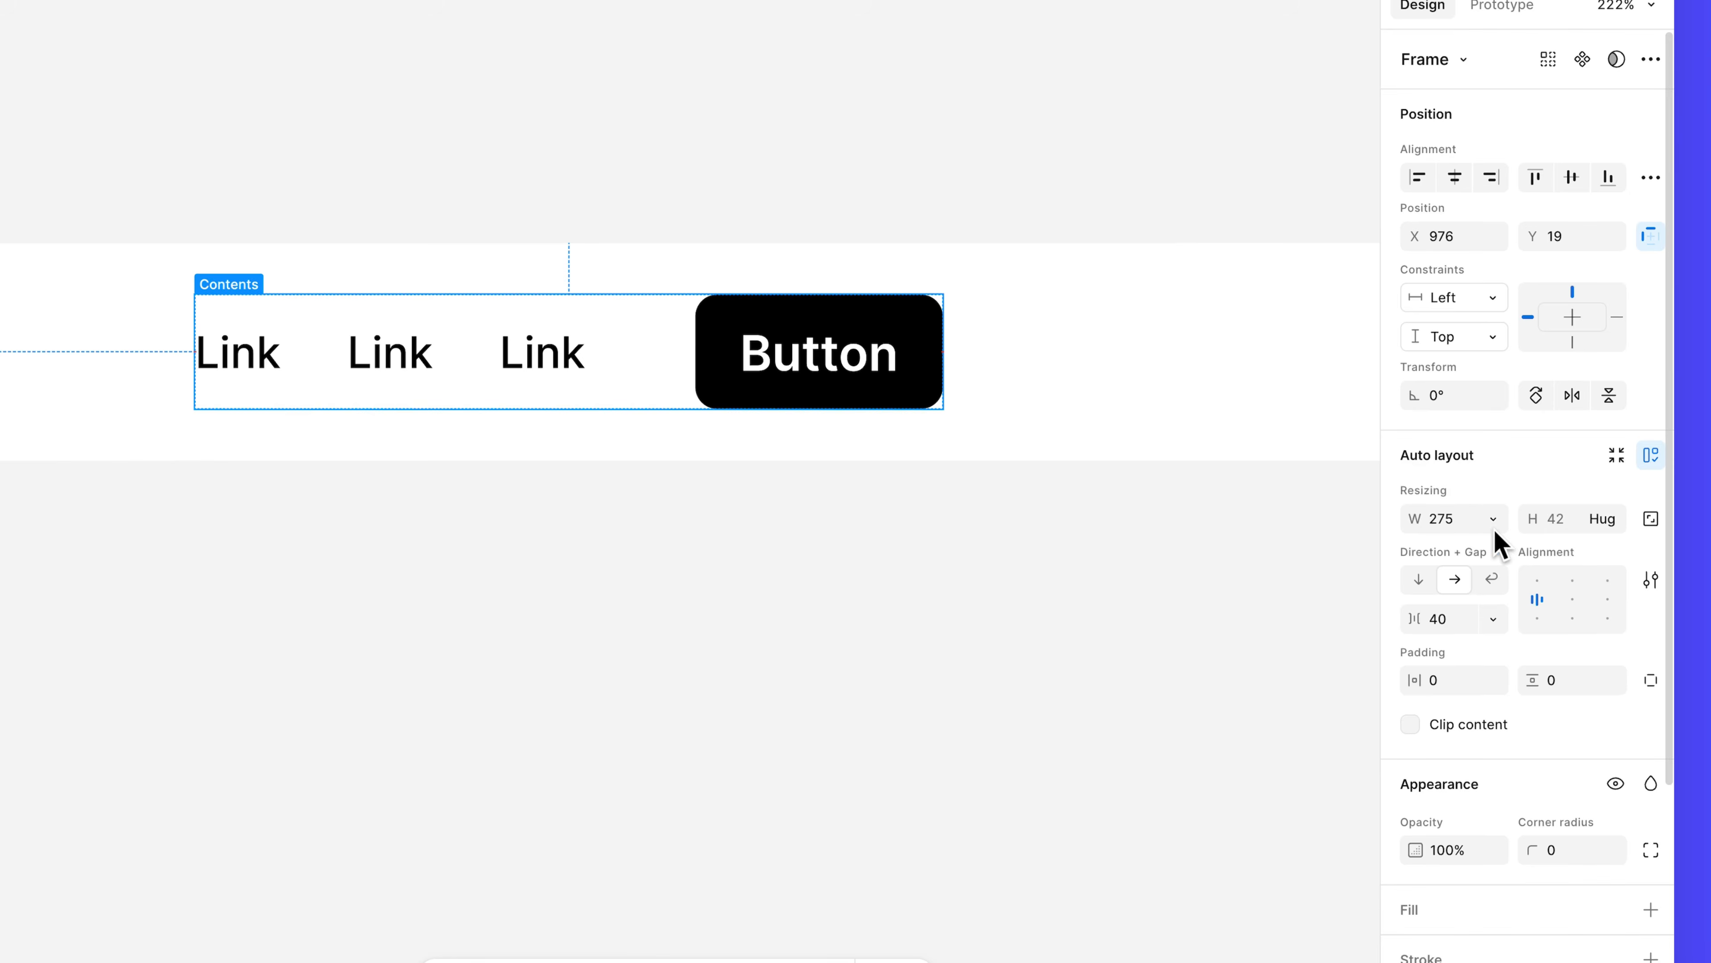
pyautogui.click(1610, 521)
pyautogui.click(1592, 533)
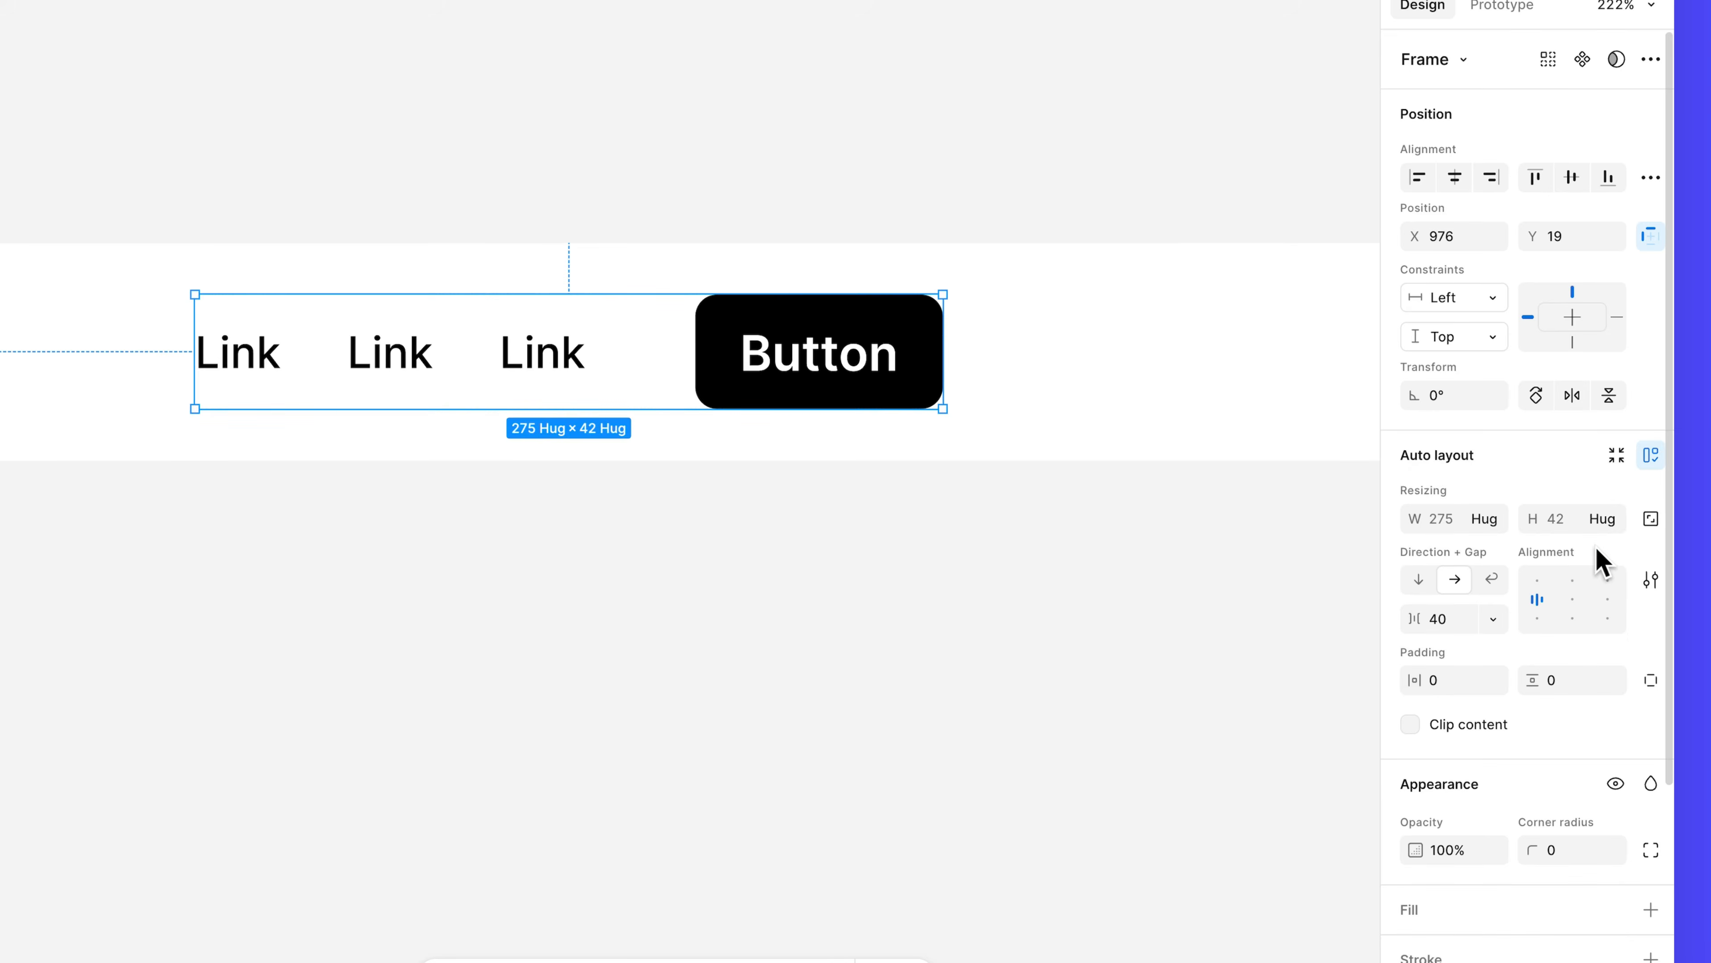
# Rename the new auto-layout frame 'Extra content'.
pyautogui.click(56, 76)
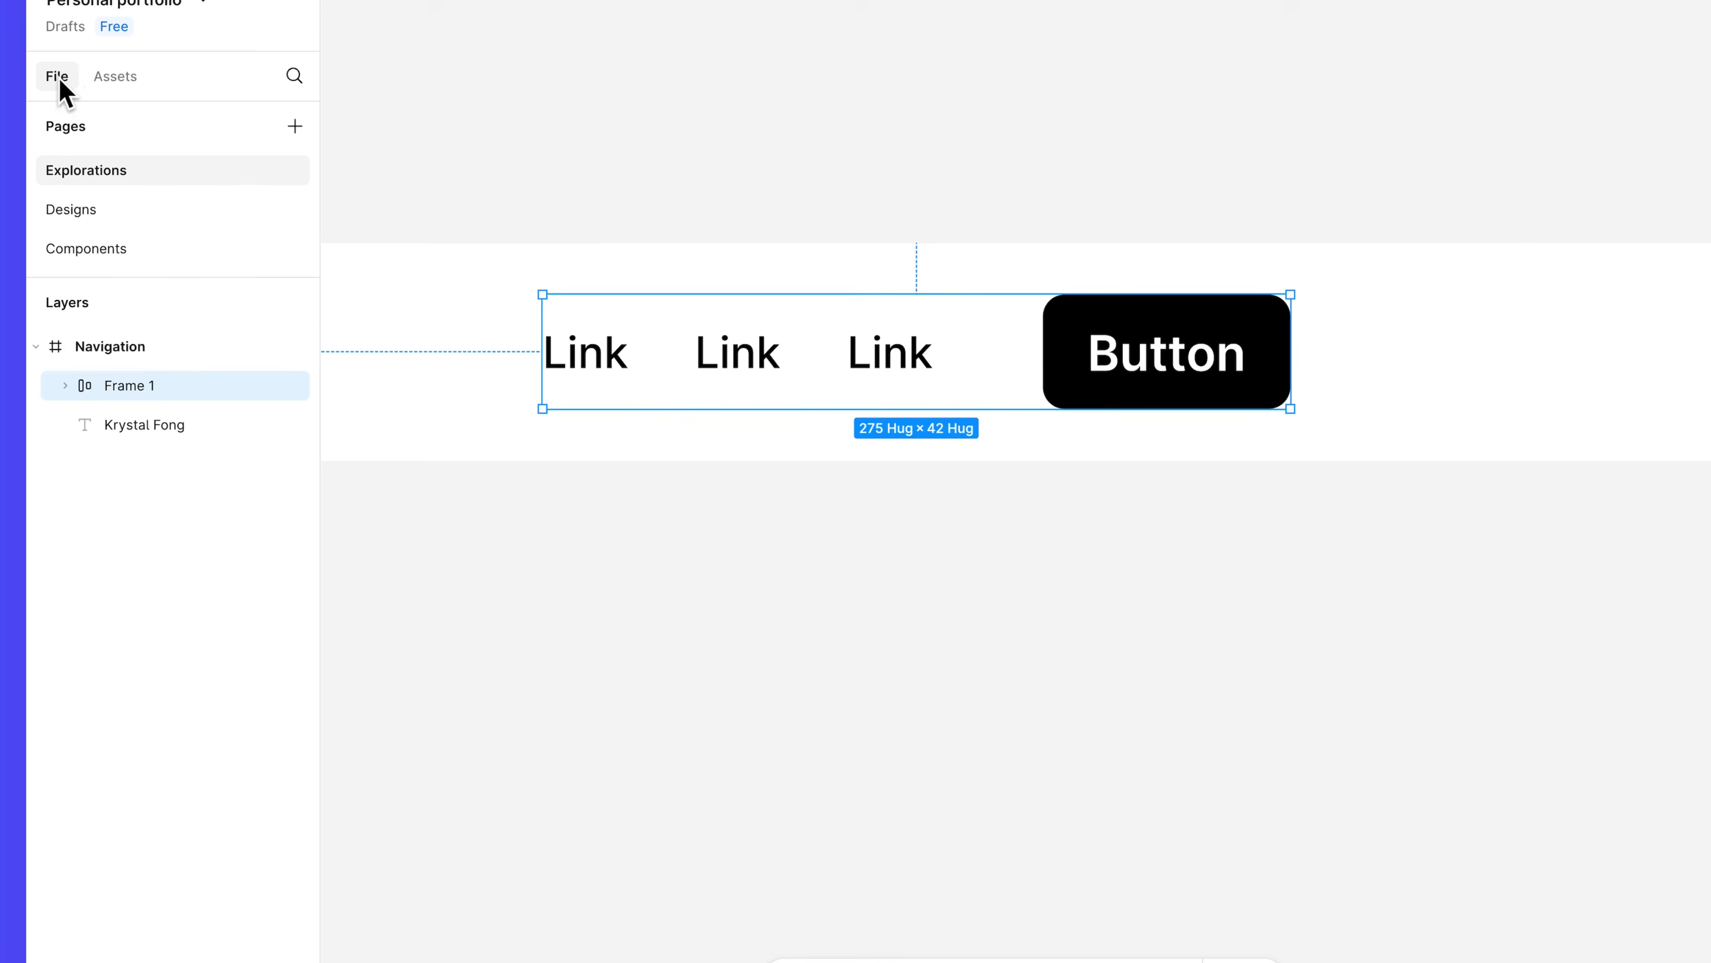
pyautogui.doubleClick(138, 386)
pyautogui.write('Extra content')
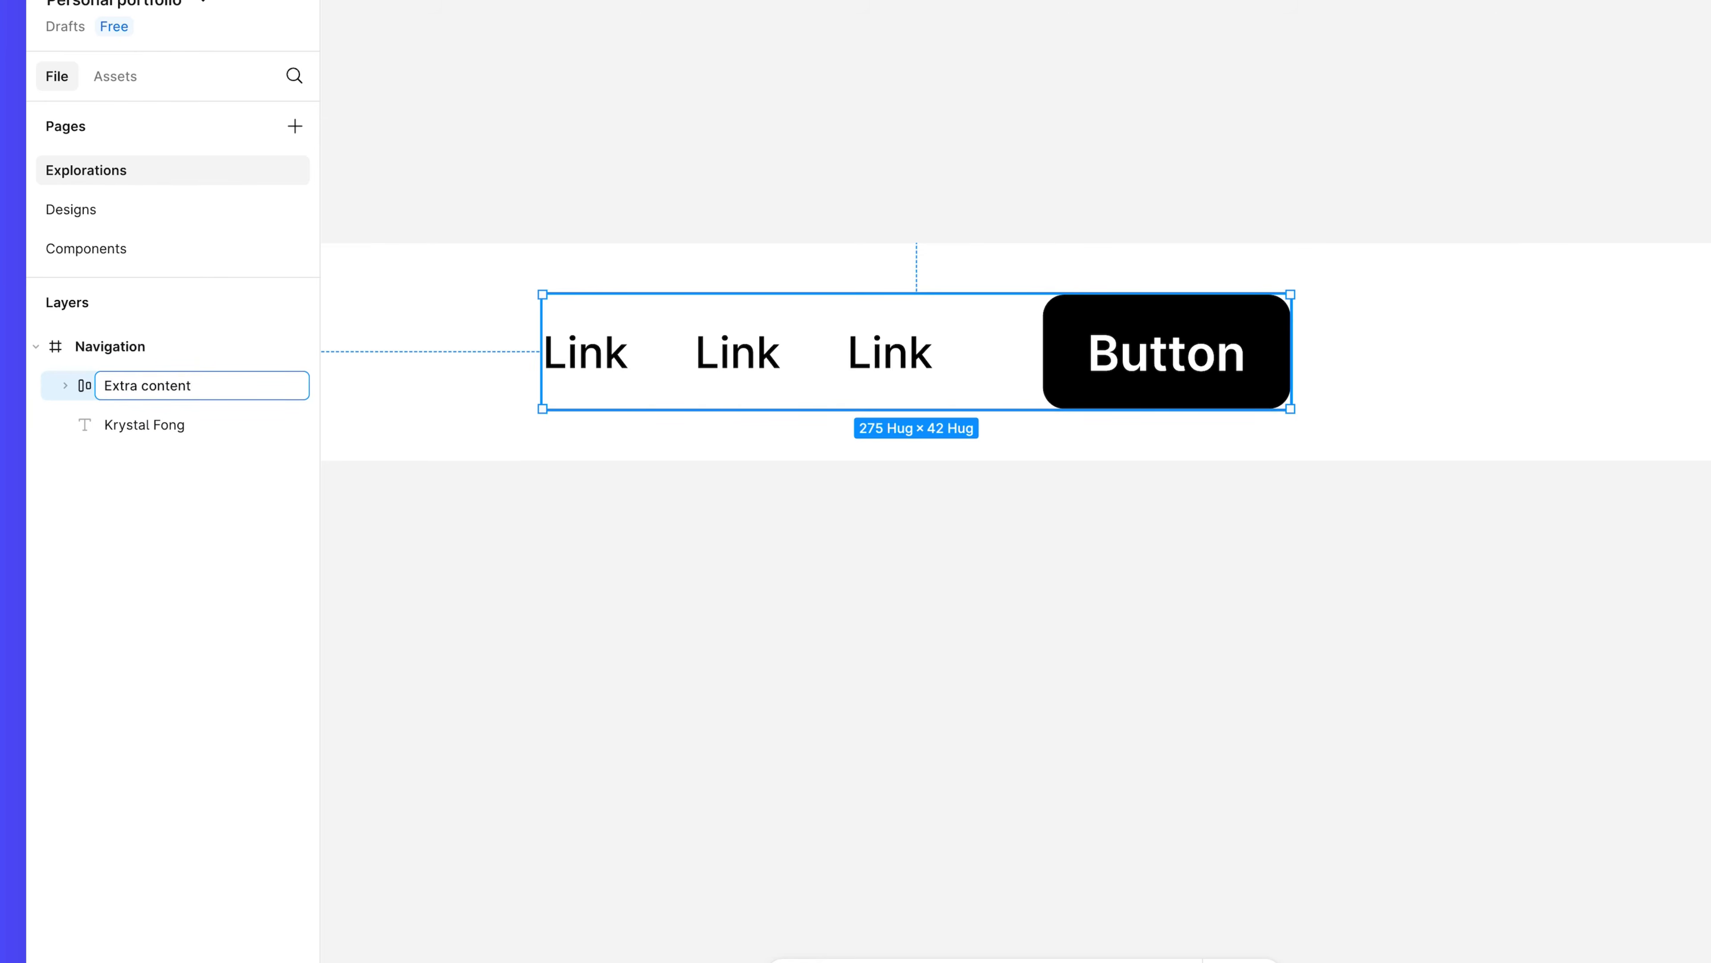
pyautogui.press('Return')
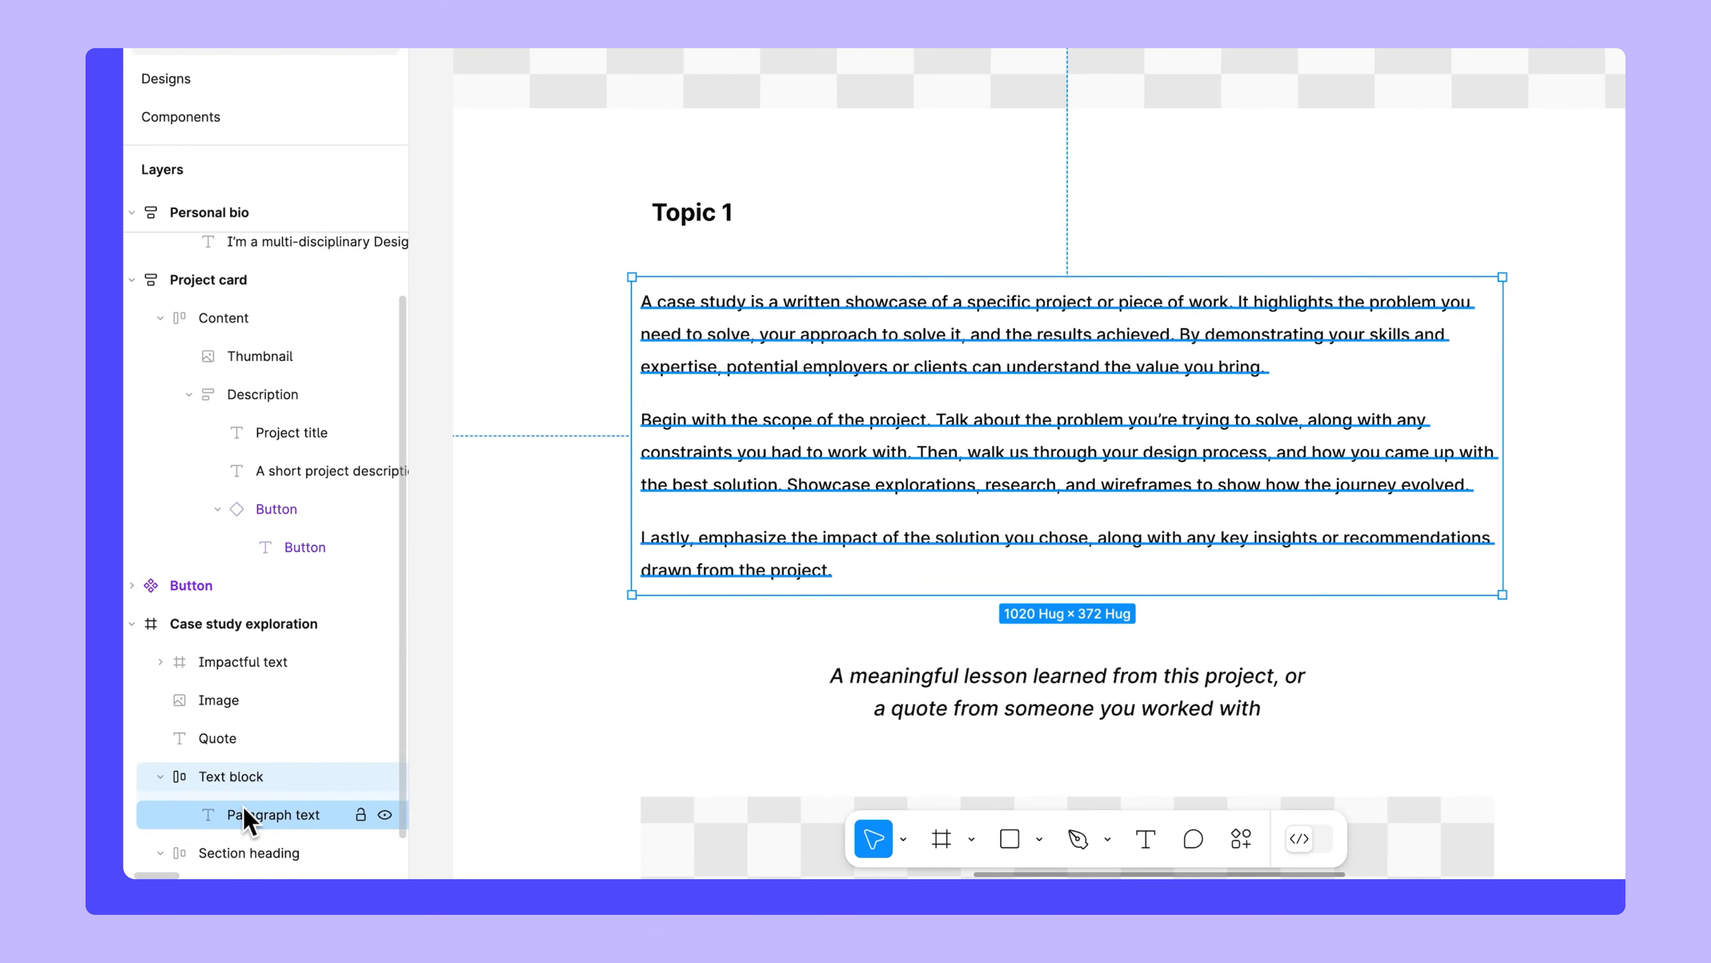
pyautogui.click(455, 814)
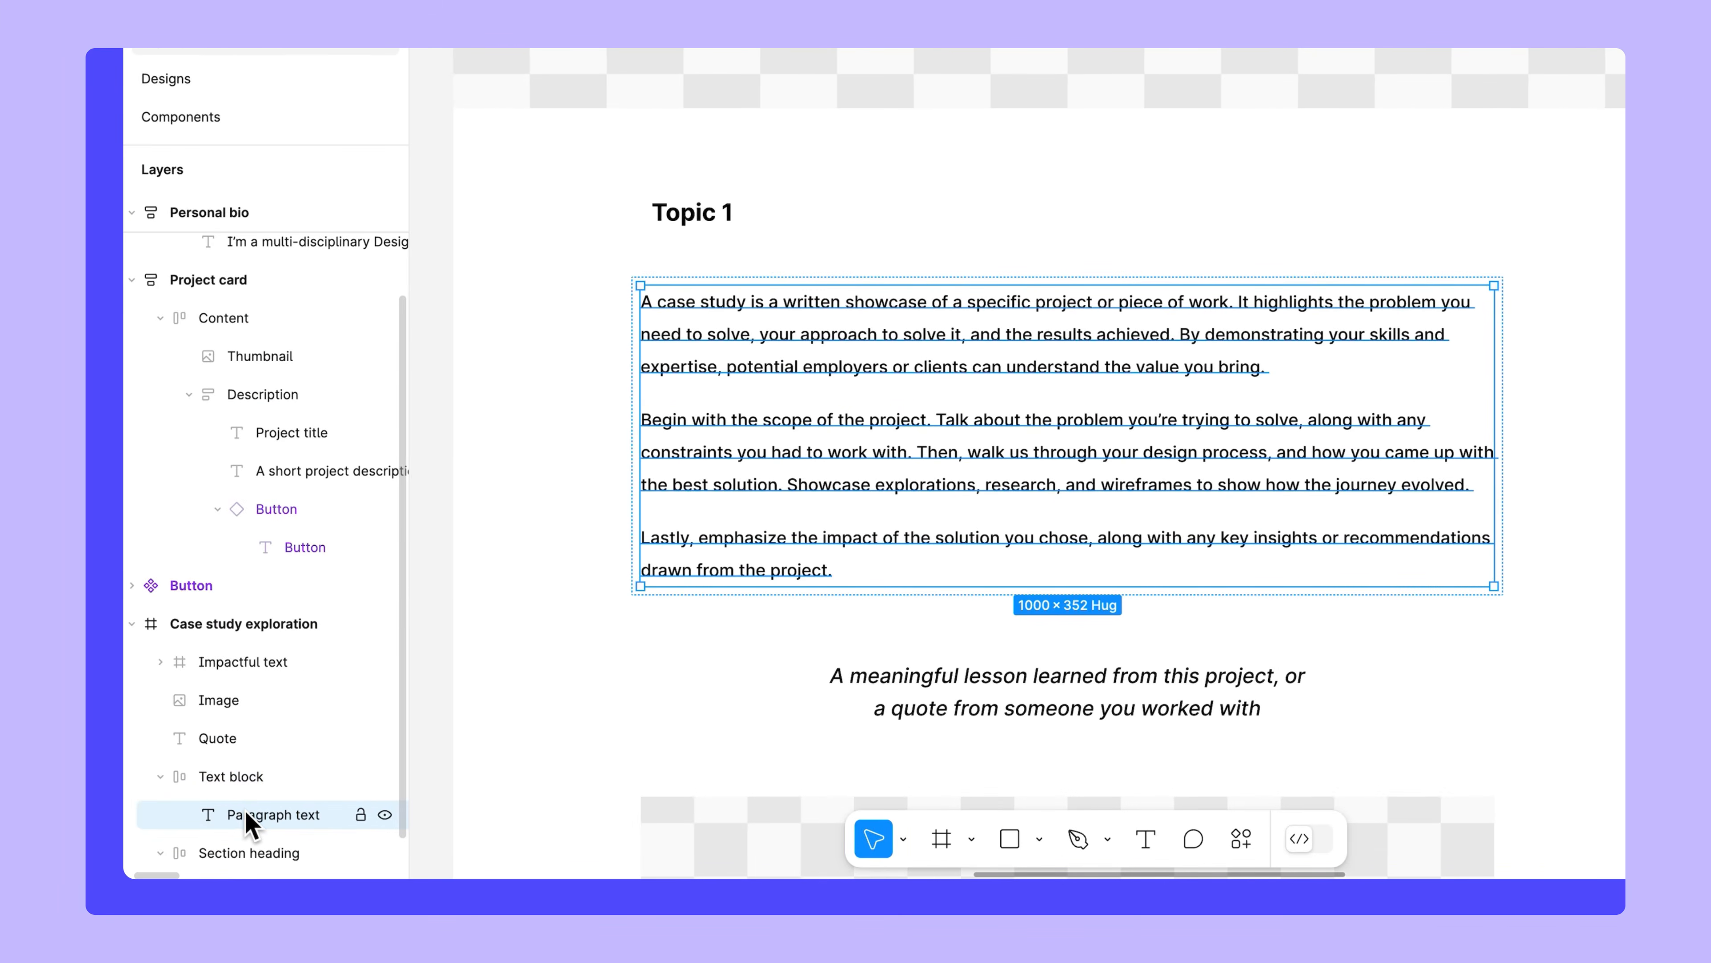
# Give the Paragraph text a max width set to its current width of 1000.
pyautogui.click(1424, 293)
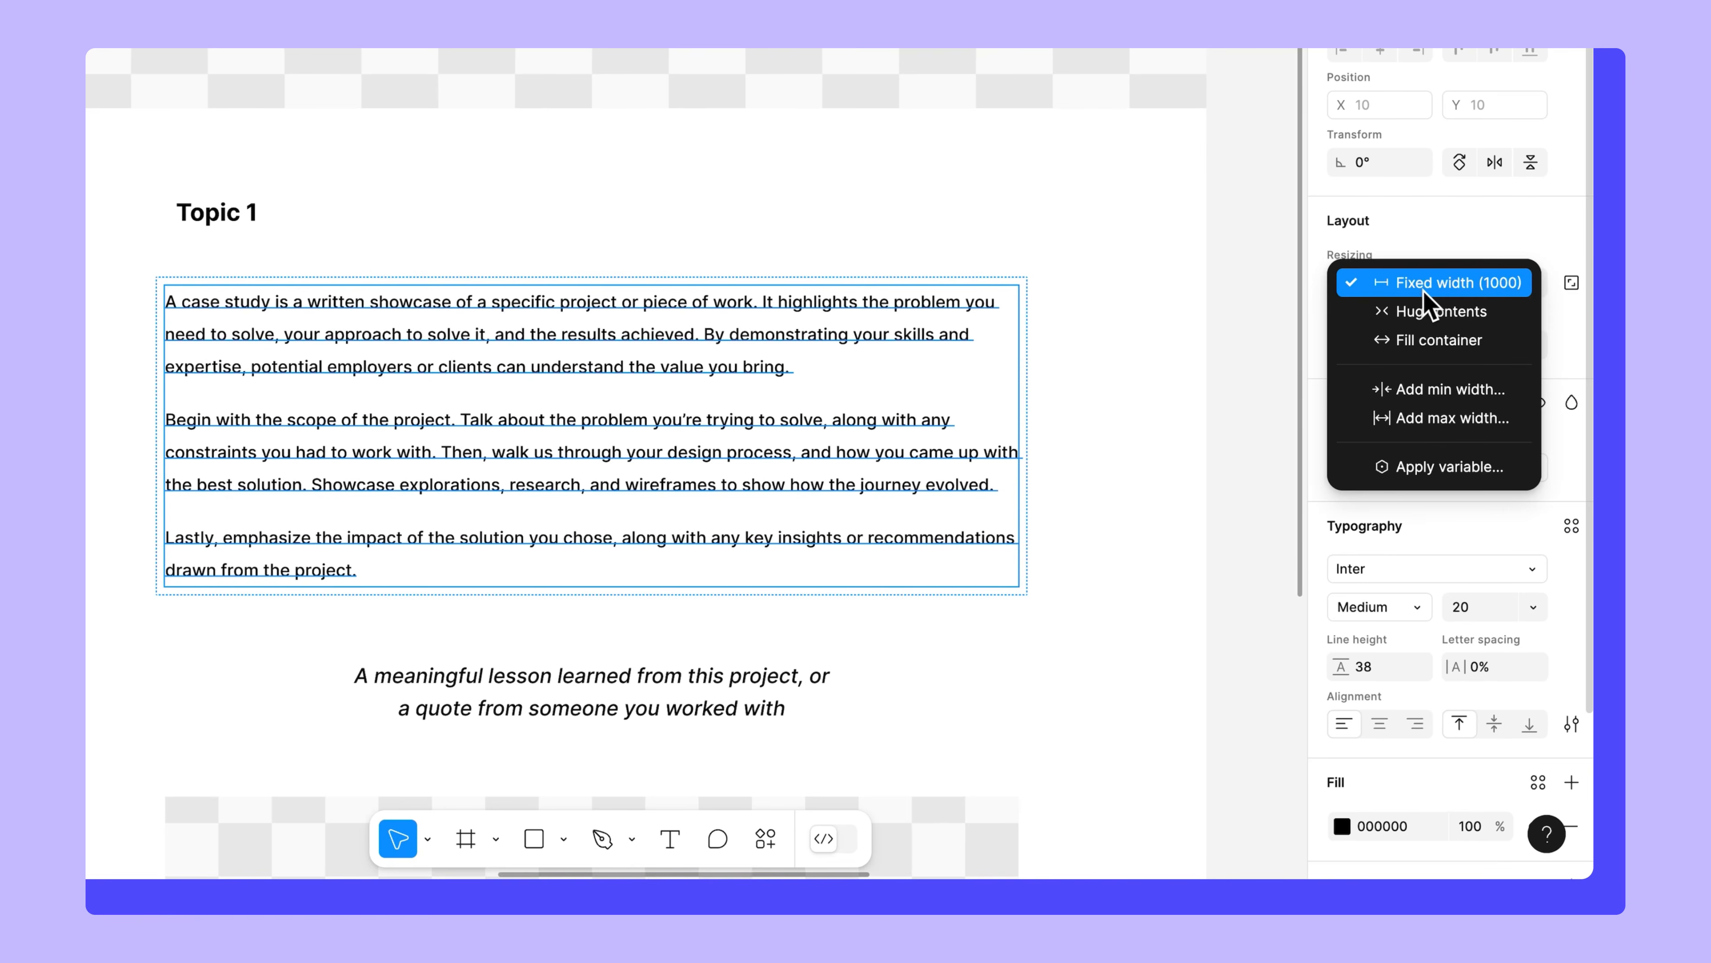
pyautogui.click(1449, 418)
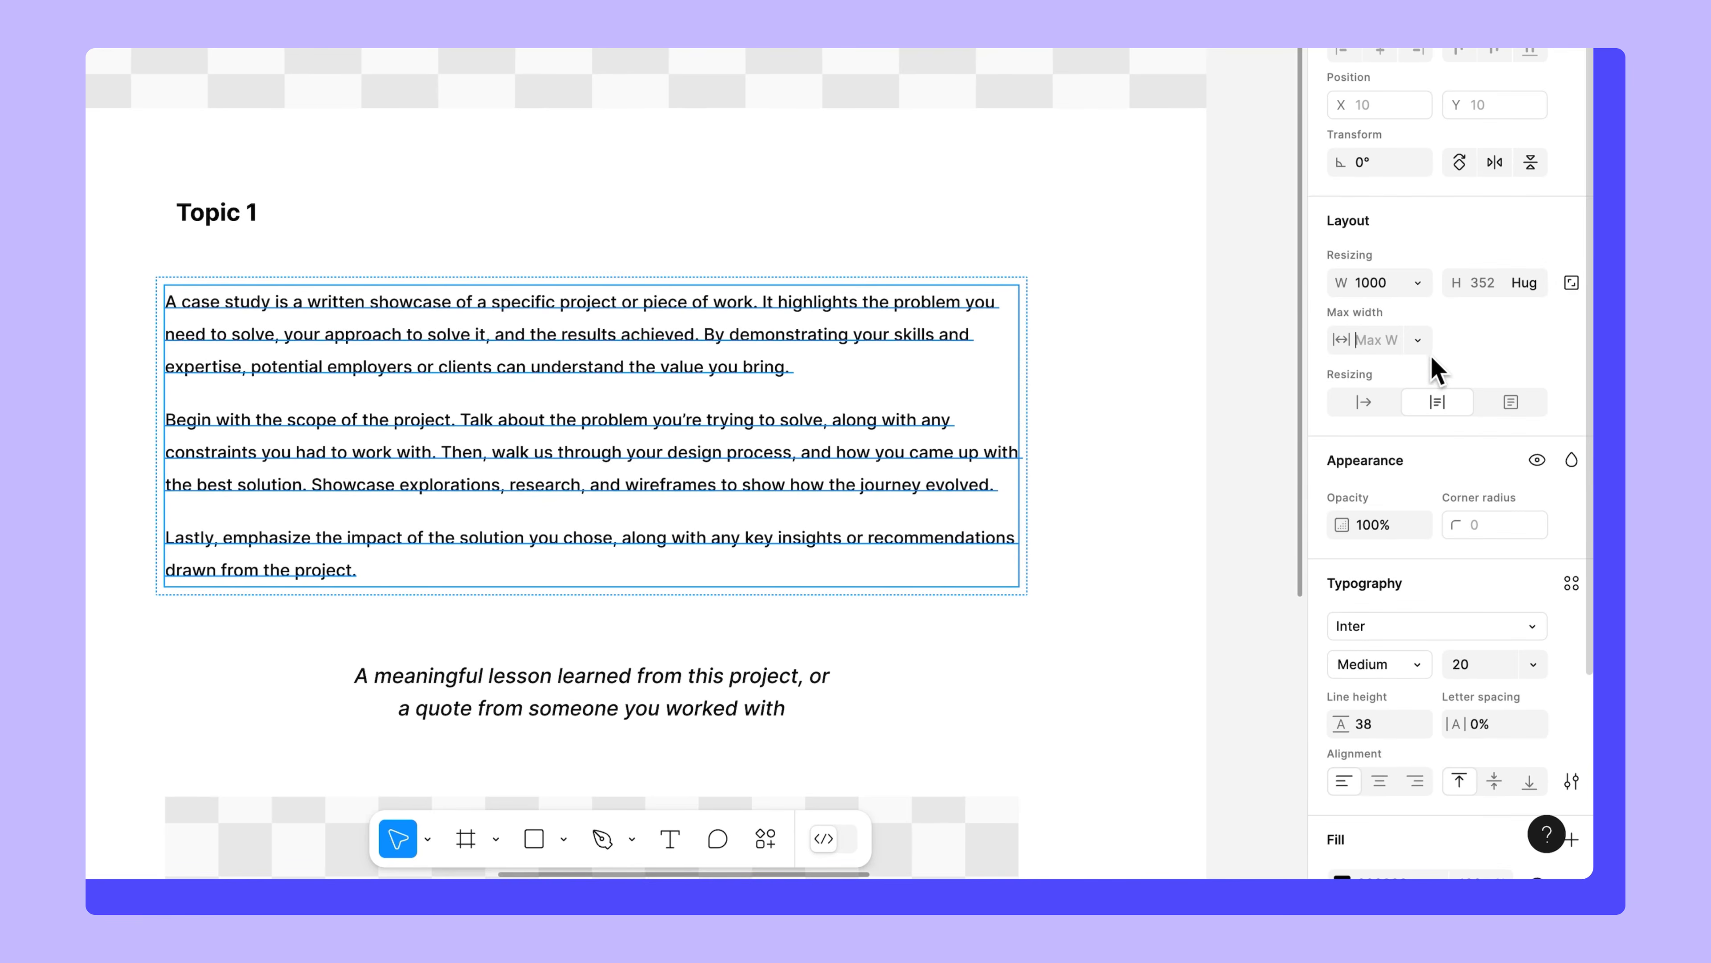
pyautogui.click(1420, 341)
pyautogui.click(1435, 383)
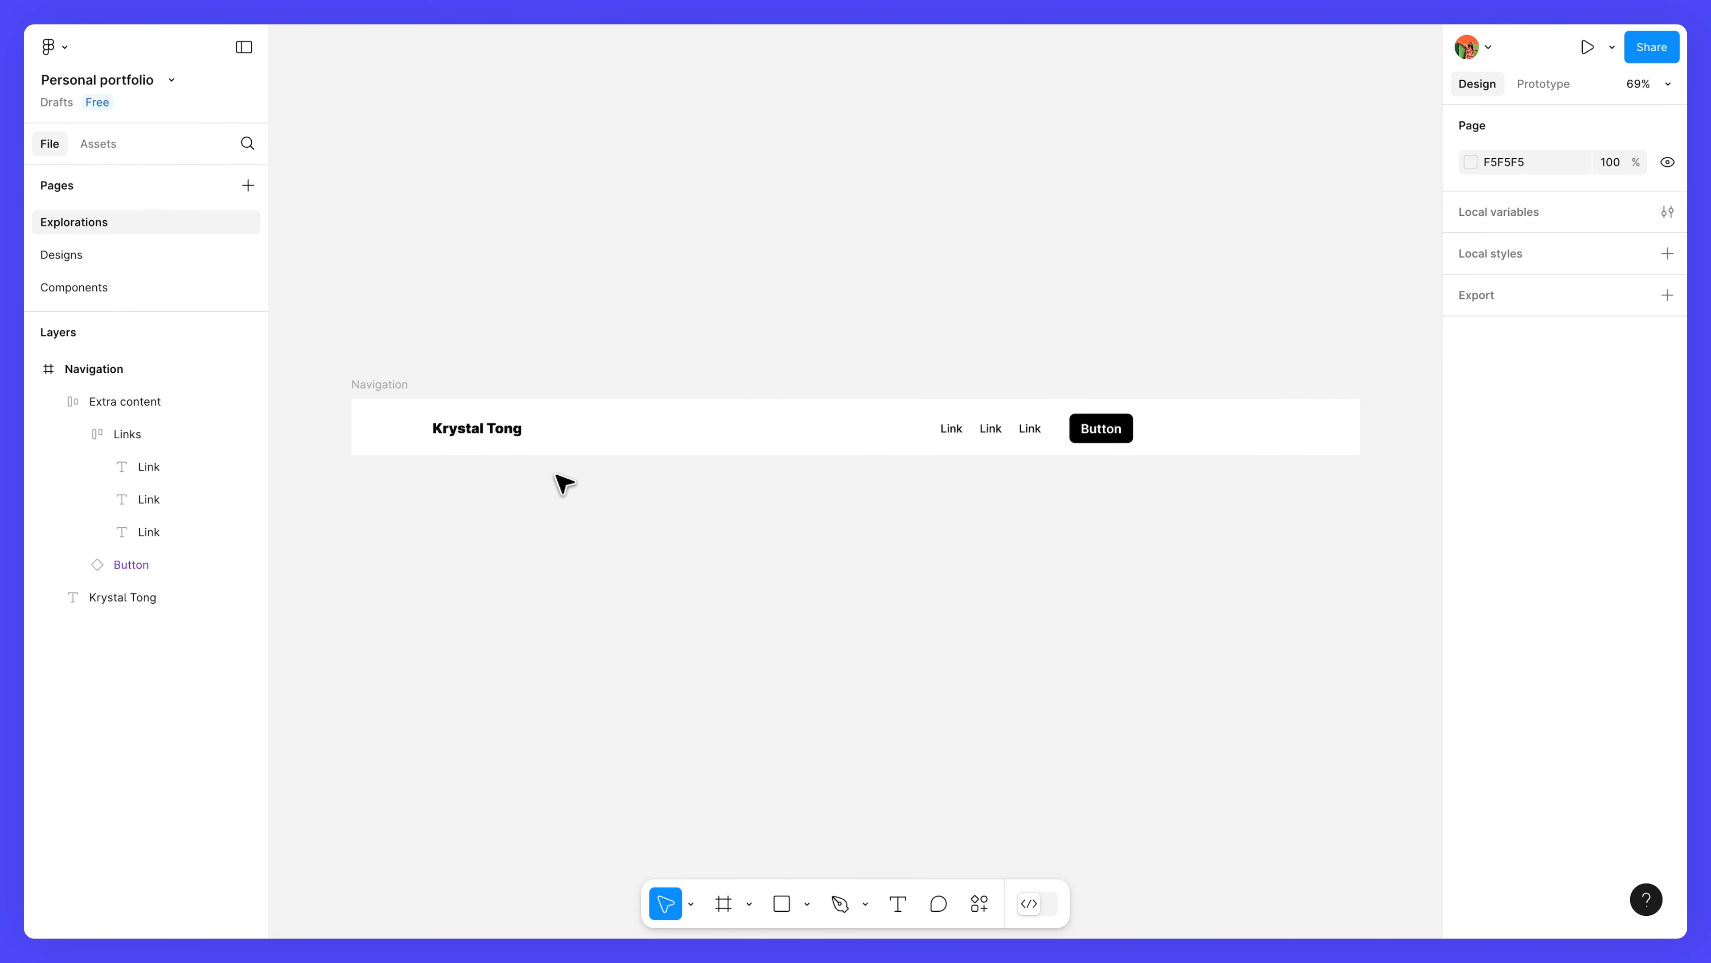
# Wrap the owner's name text and Extra content in an auto-layout frame named 'Content'.
pyautogui.click(512, 432)
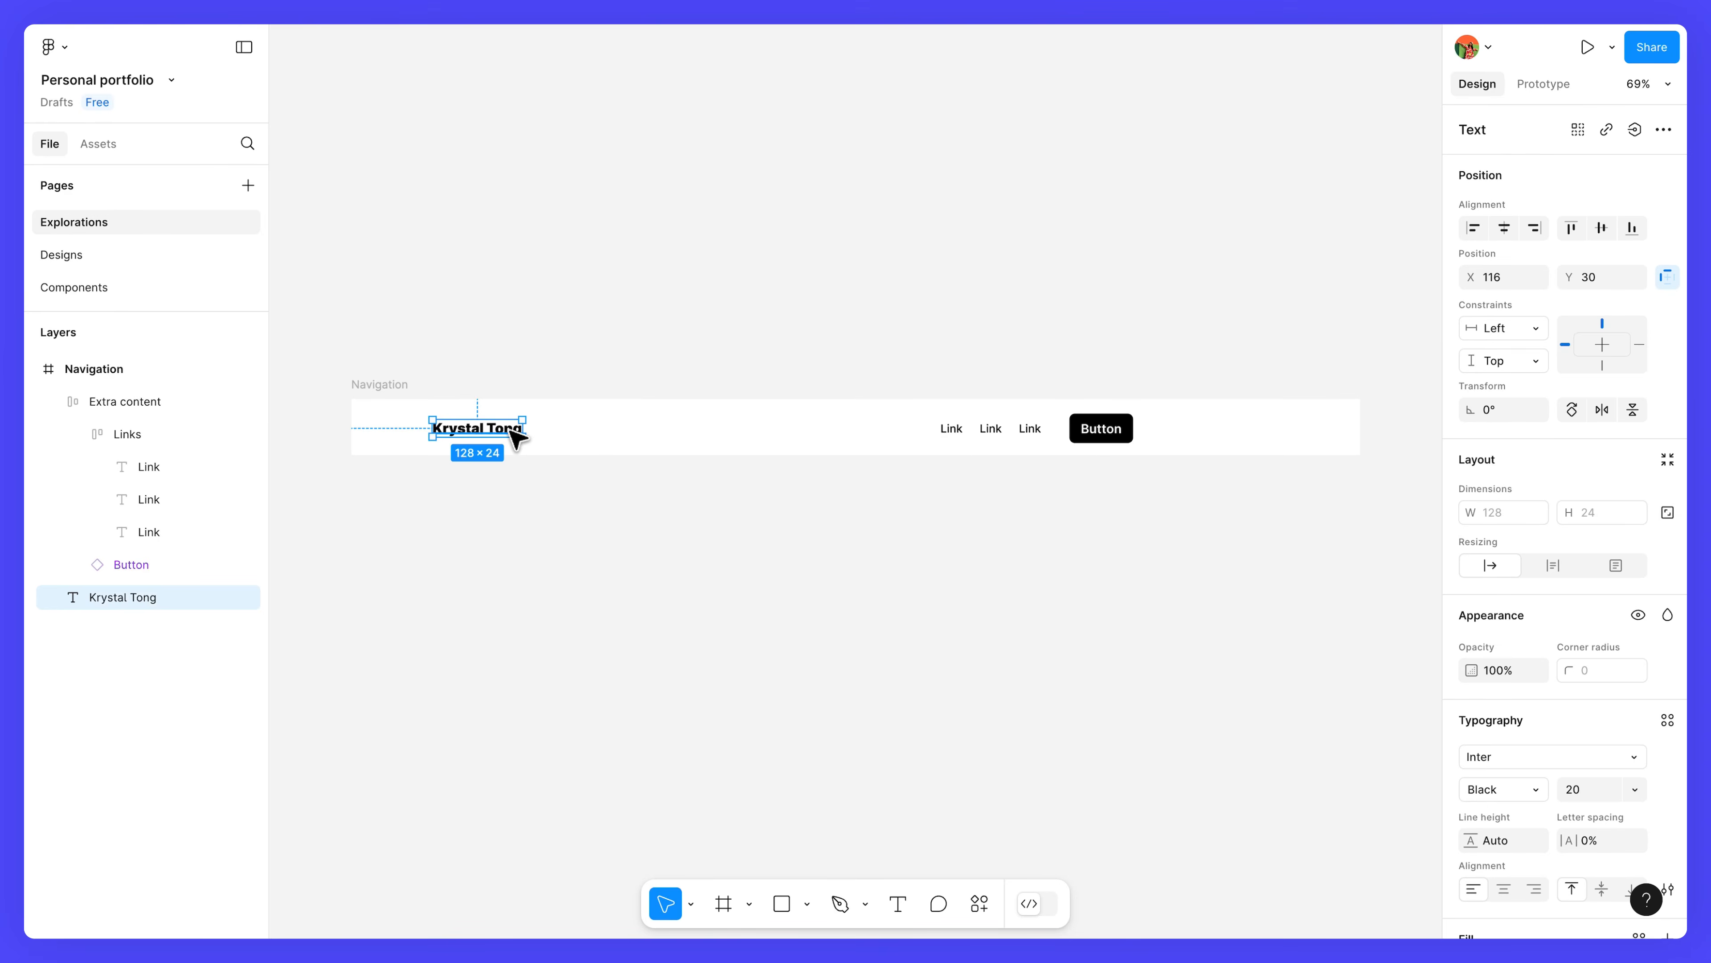
pyautogui.keyDown('shift'); pyautogui.click(961, 437); pyautogui.keyUp('shift')
pyautogui.hotkey('shift', 'a')
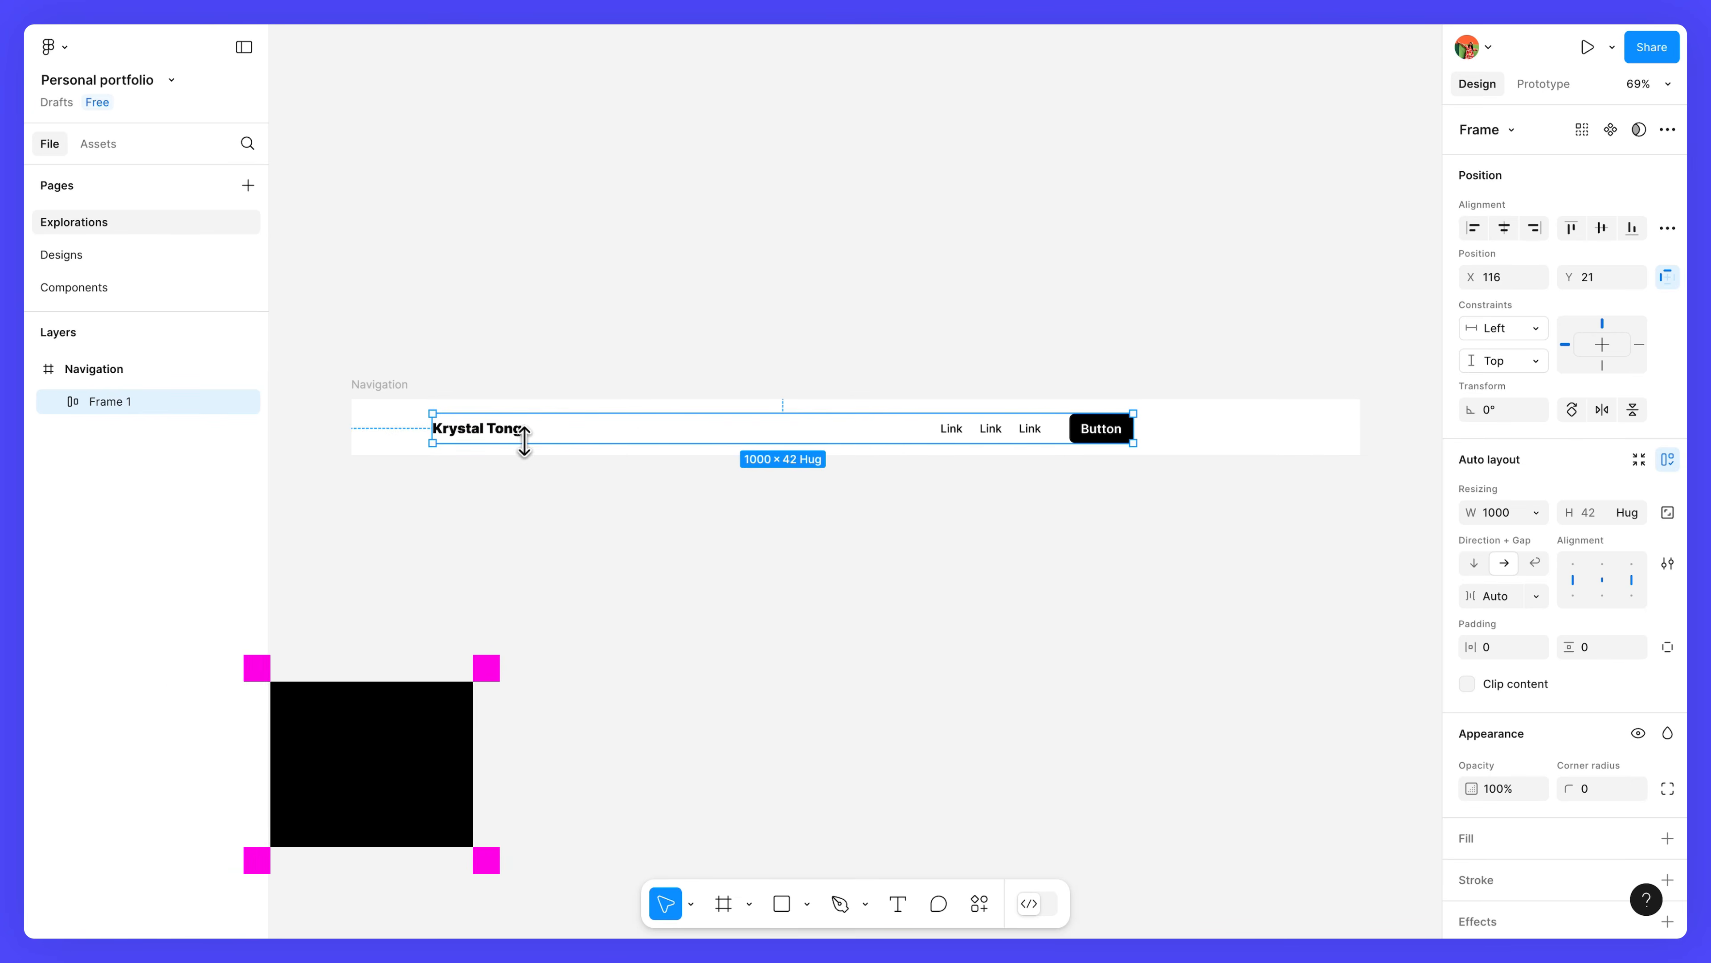
pyautogui.doubleClick(141, 401)
pyautogui.write('Content')
pyautogui.press('Return')
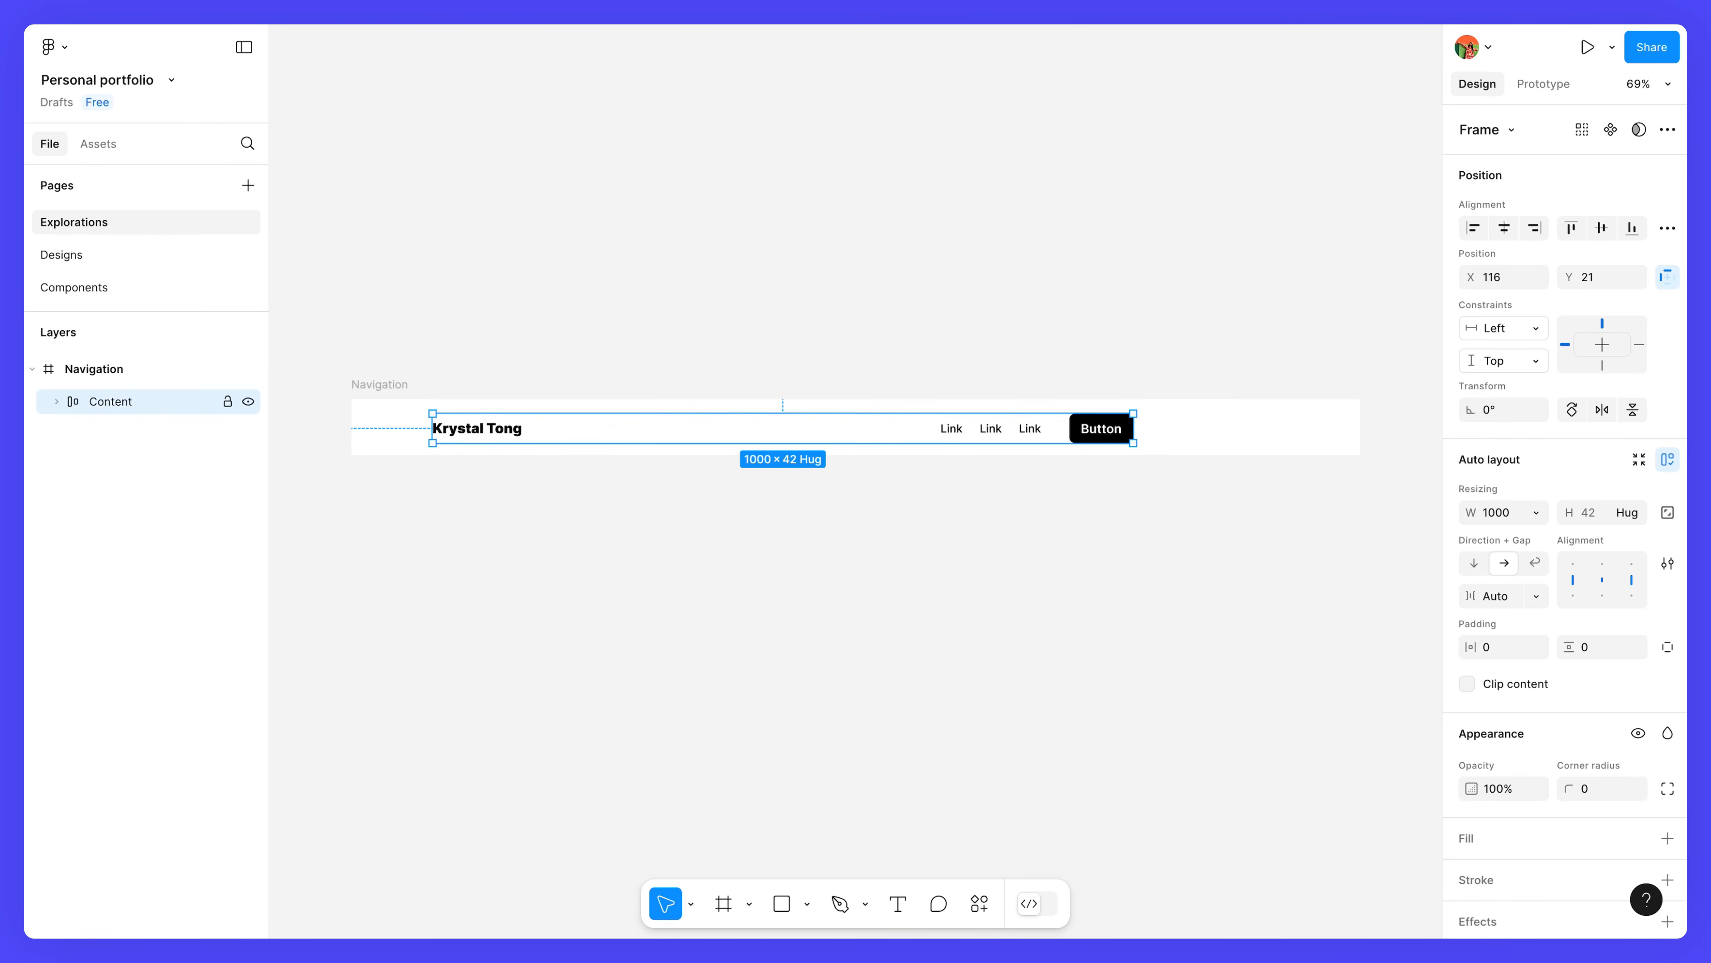
# Cap the Content row at max width 1000, with hugging height and Auto spacing.
pyautogui.click(1539, 515)
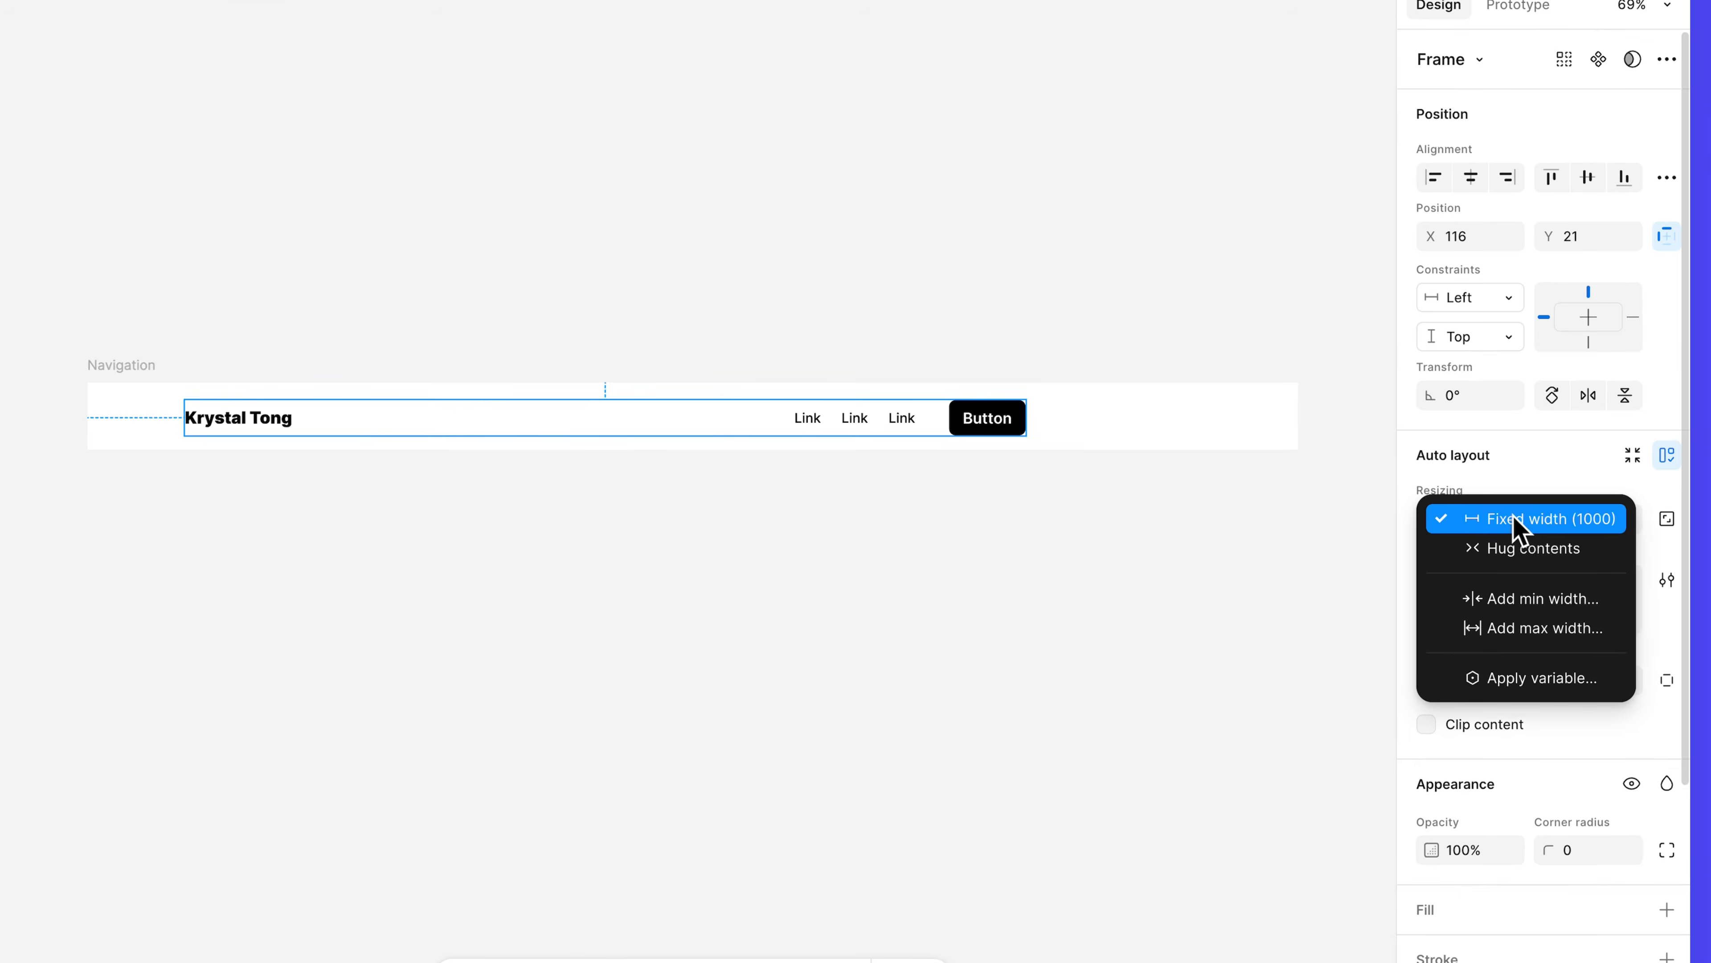
pyautogui.click(1532, 630)
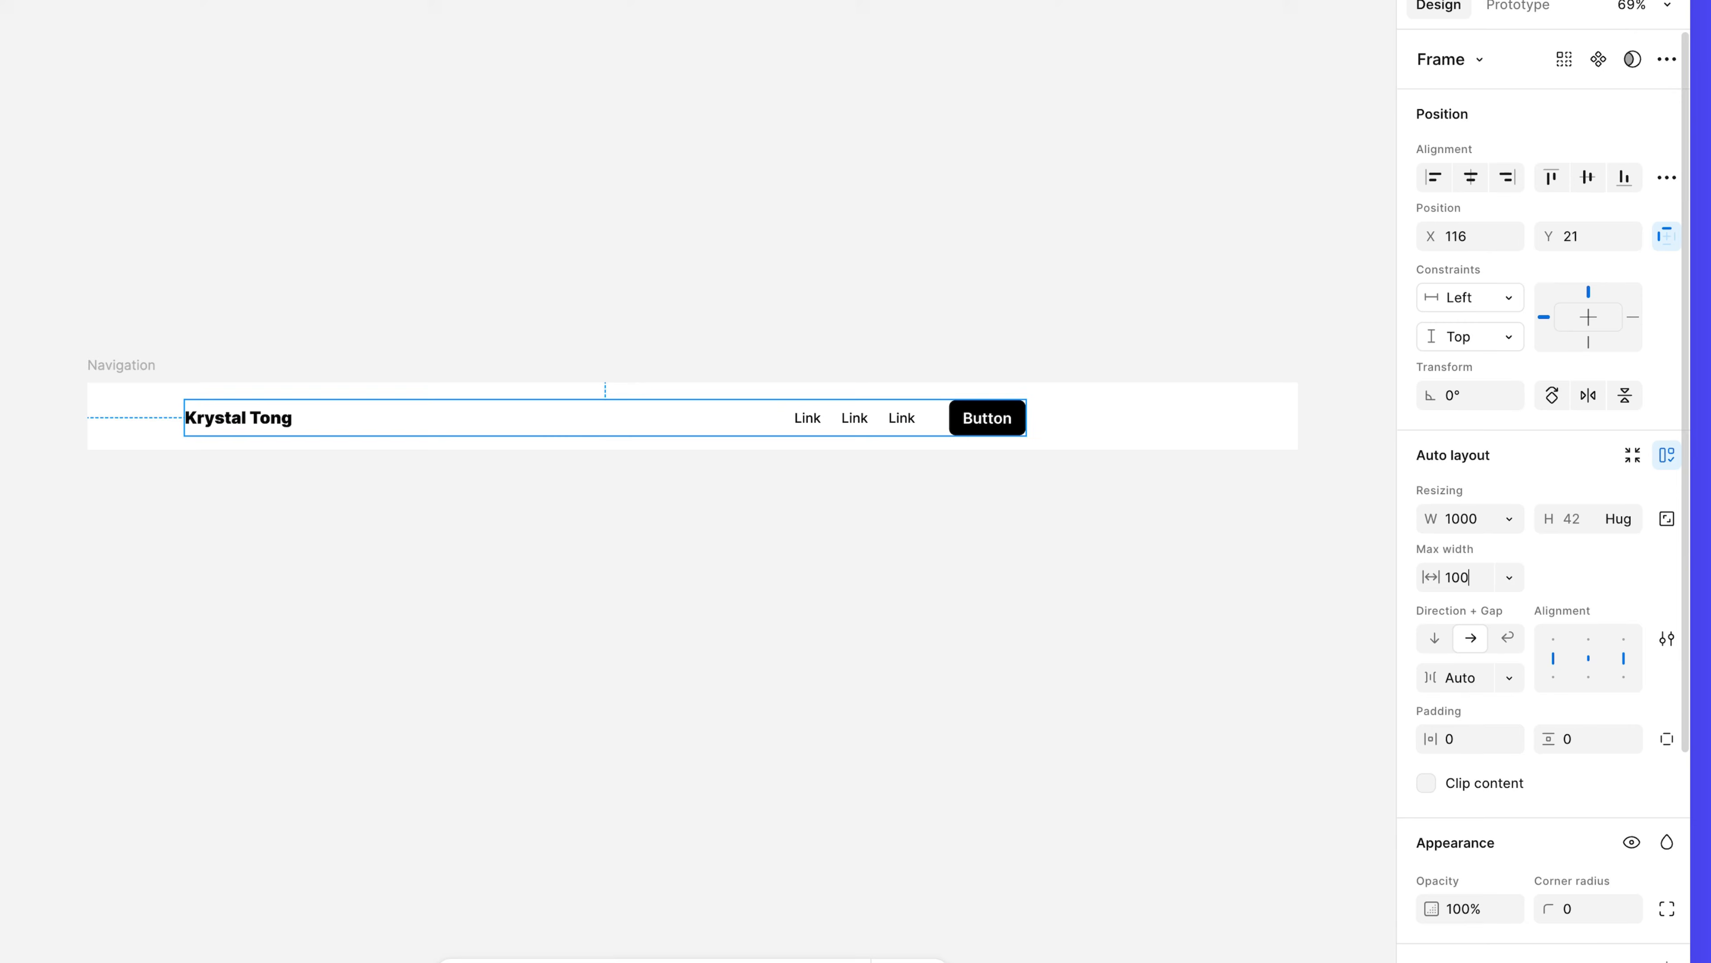
pyautogui.click(1617, 519)
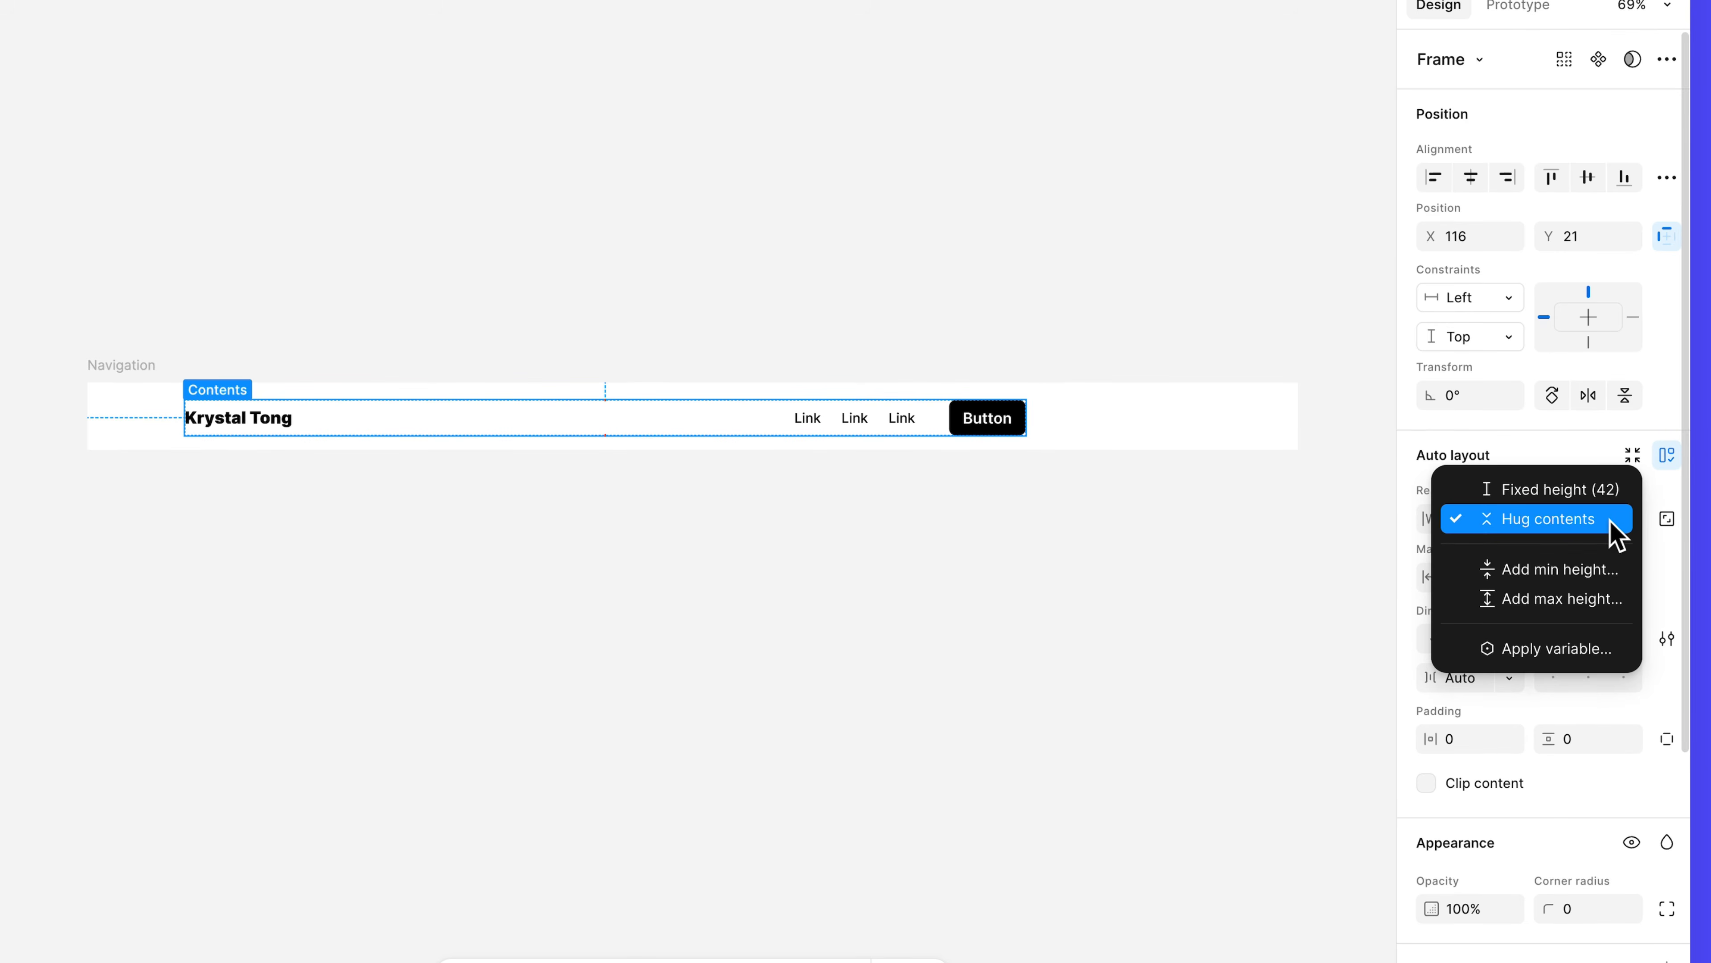
pyautogui.click(1611, 521)
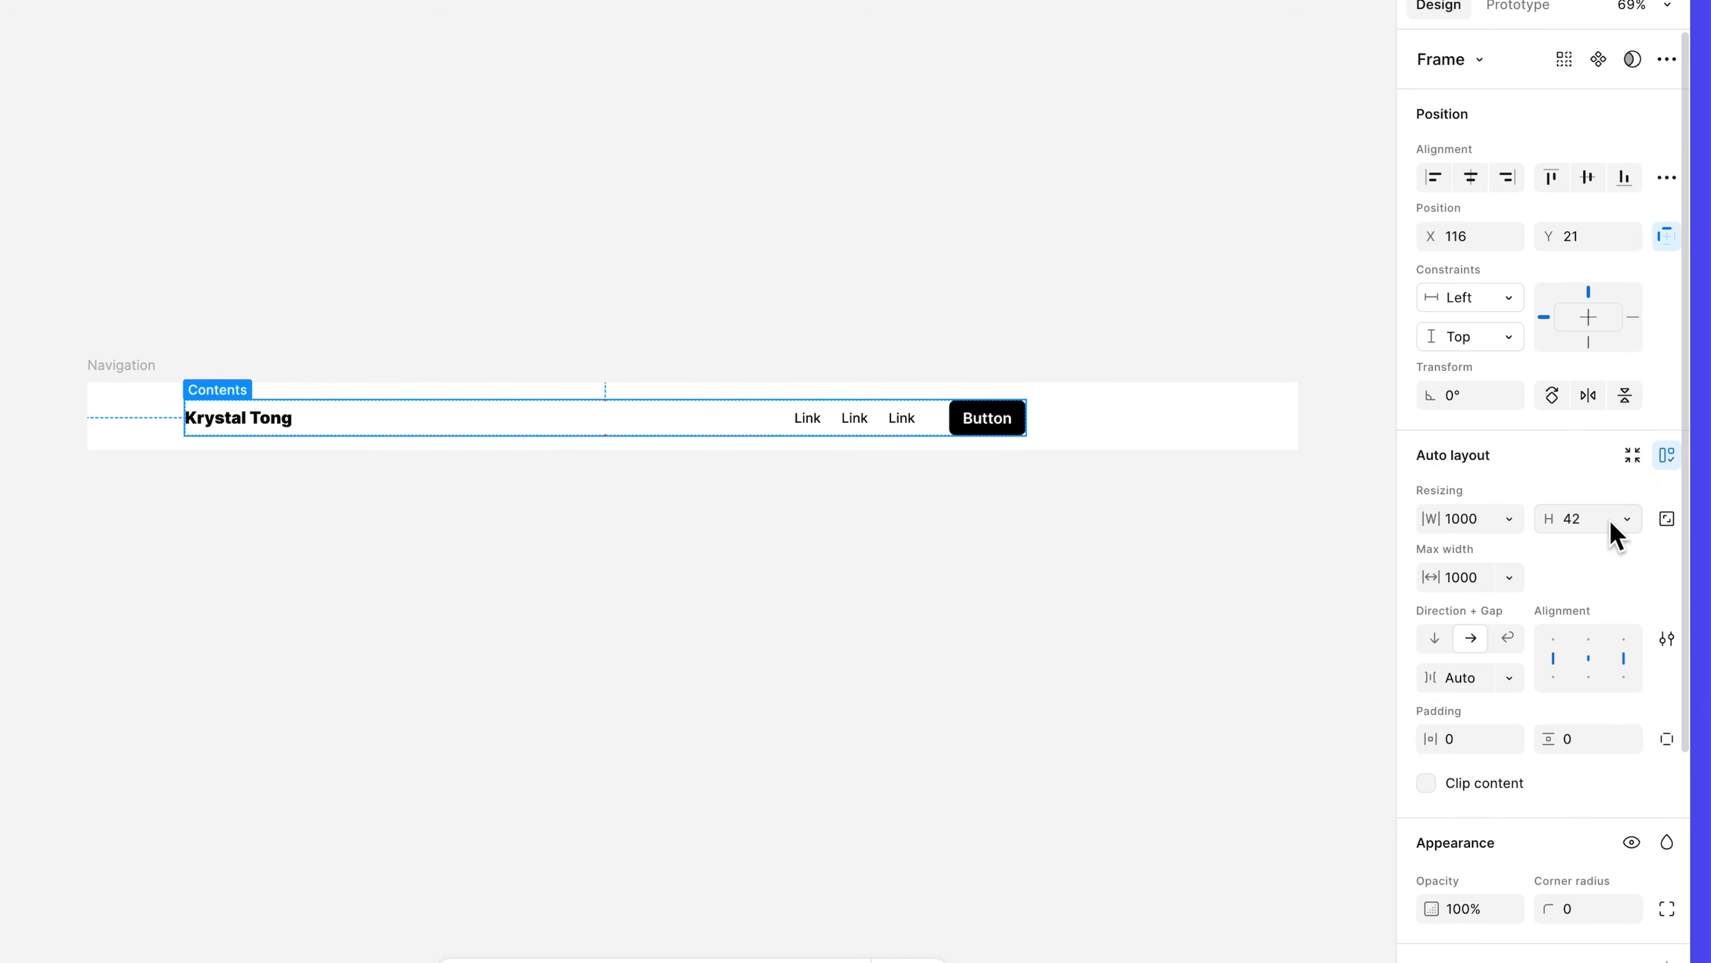
pyautogui.click(1510, 678)
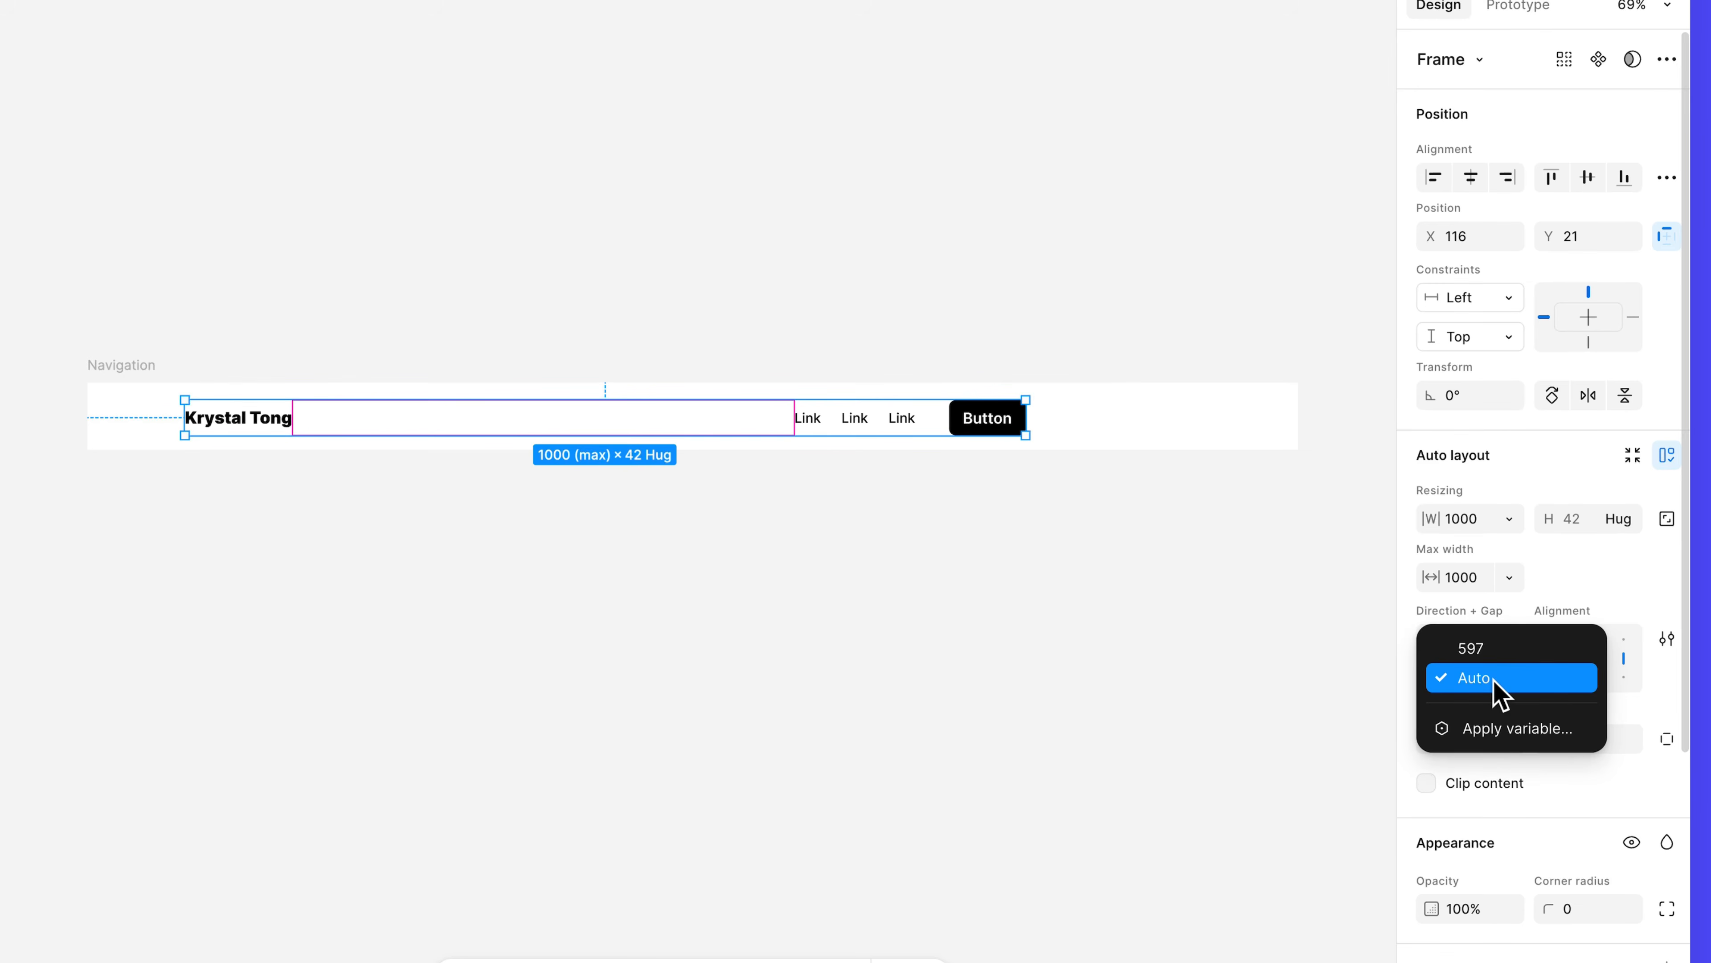
pyautogui.click(1493, 690)
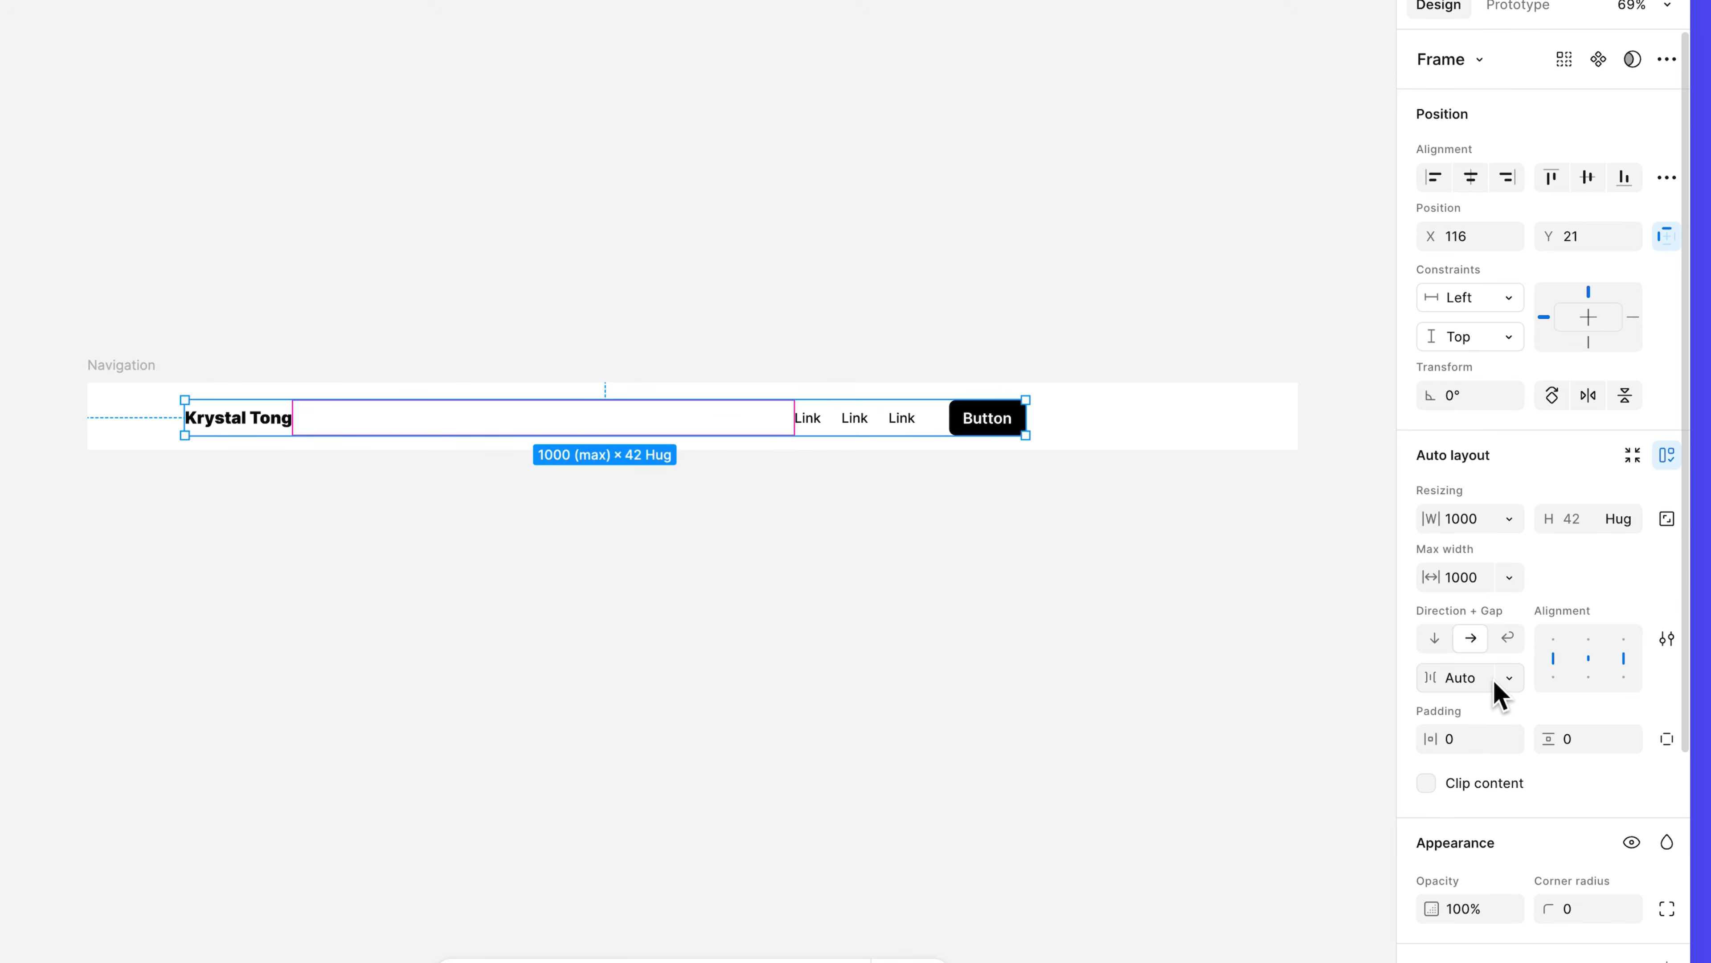
# Add auto layout to the Navigation frame and give it a fixed height of 80.
pyautogui.click(149, 373)
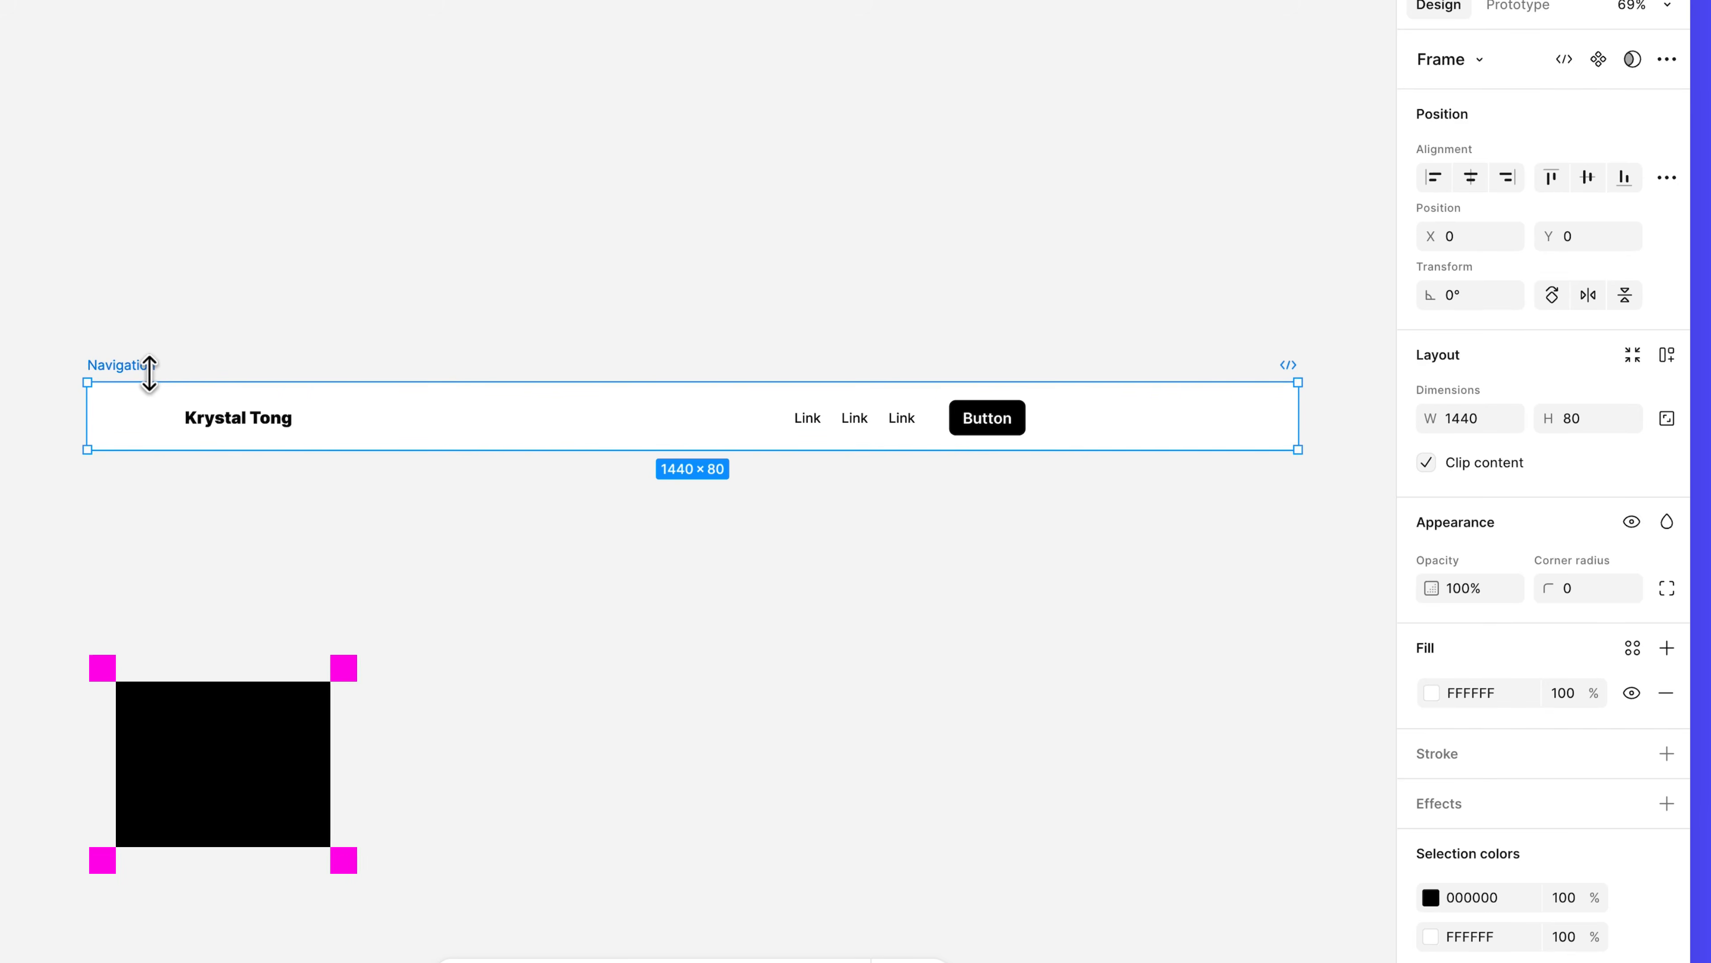
pyautogui.hotkey('shift', 'a')
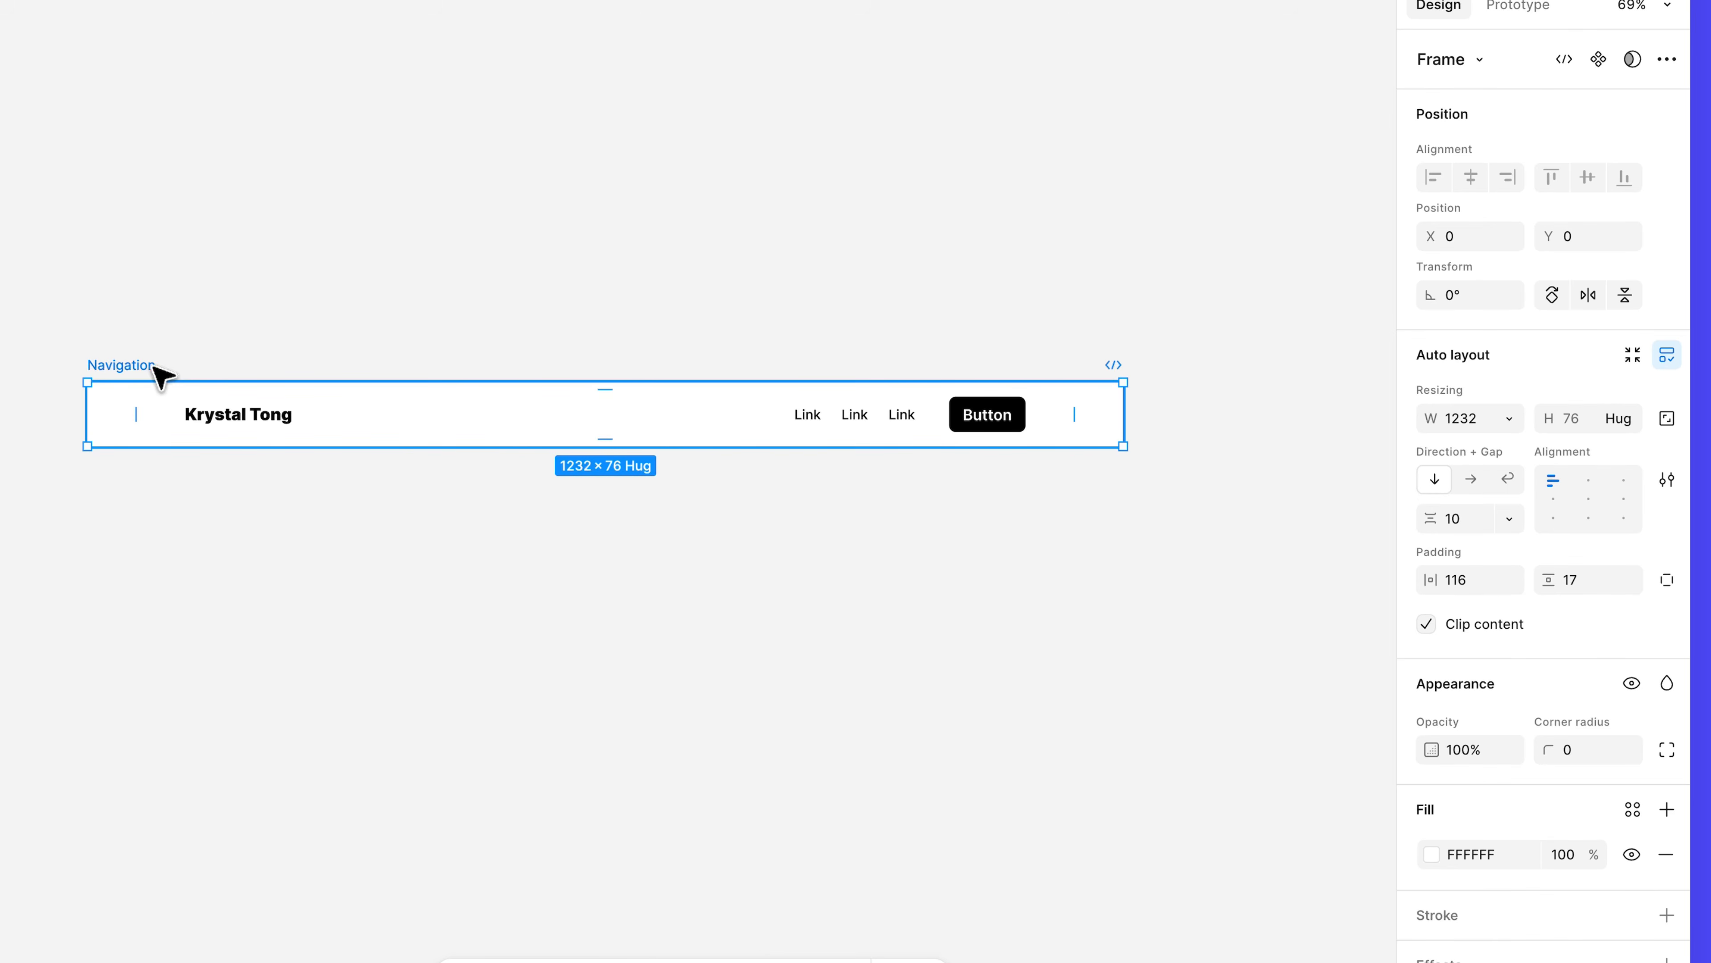
pyautogui.click(1618, 419)
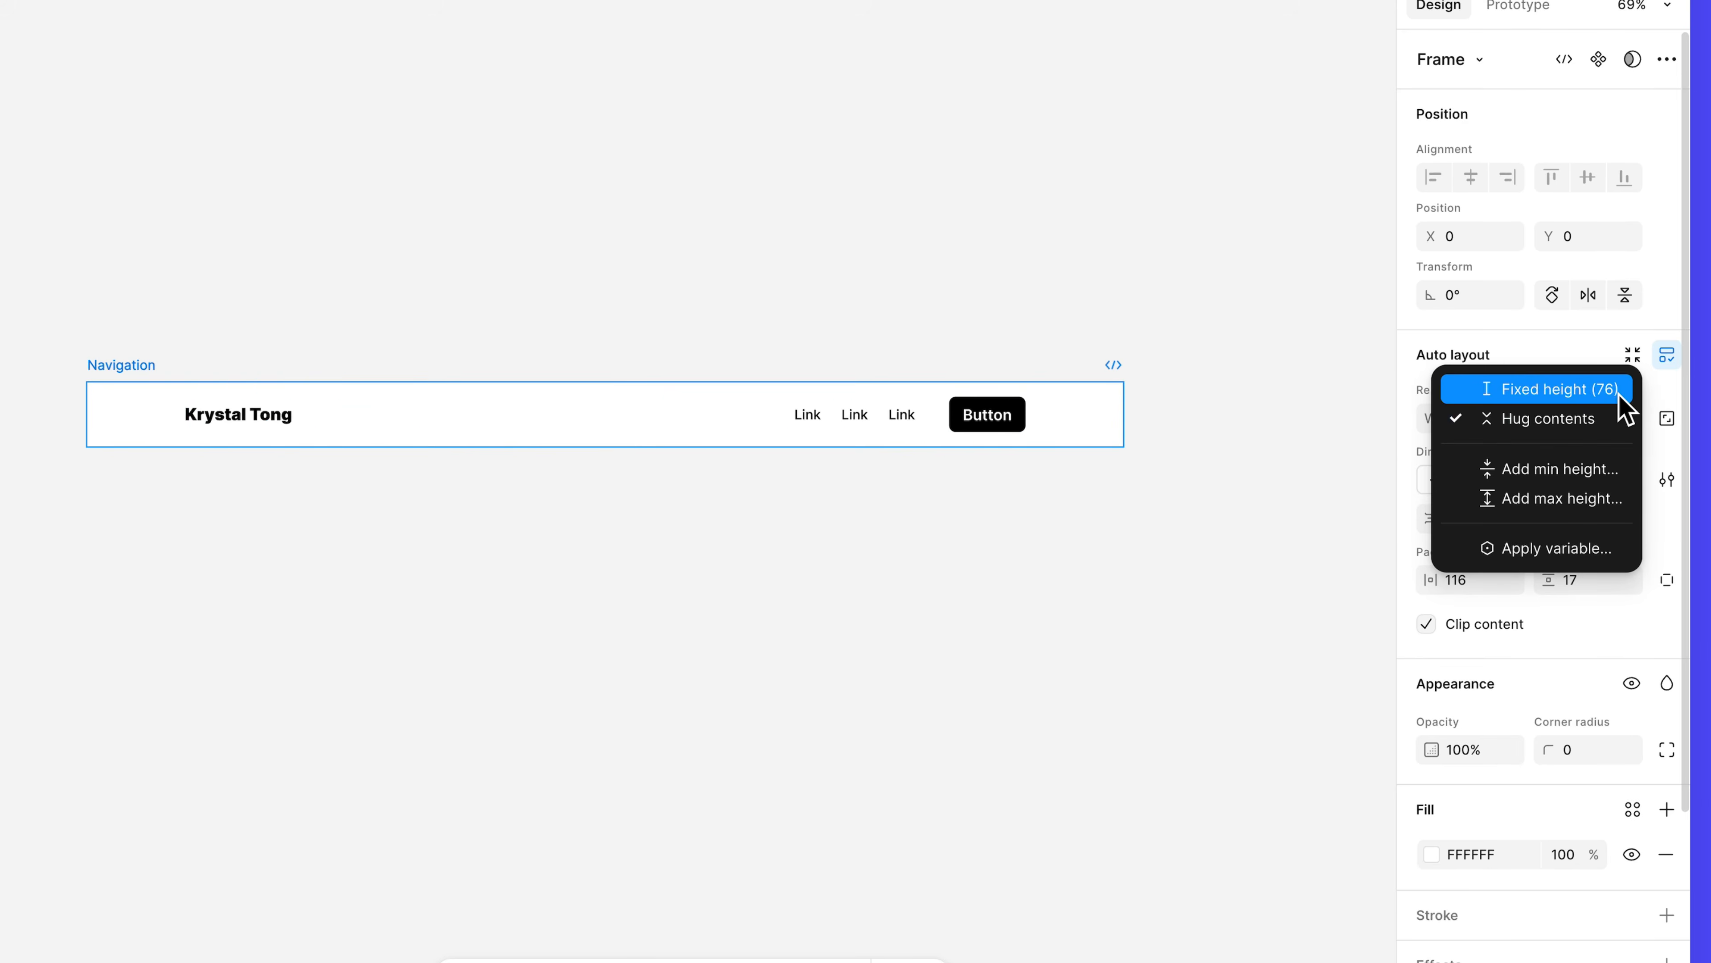
pyautogui.click(1619, 396)
pyautogui.click(1594, 425)
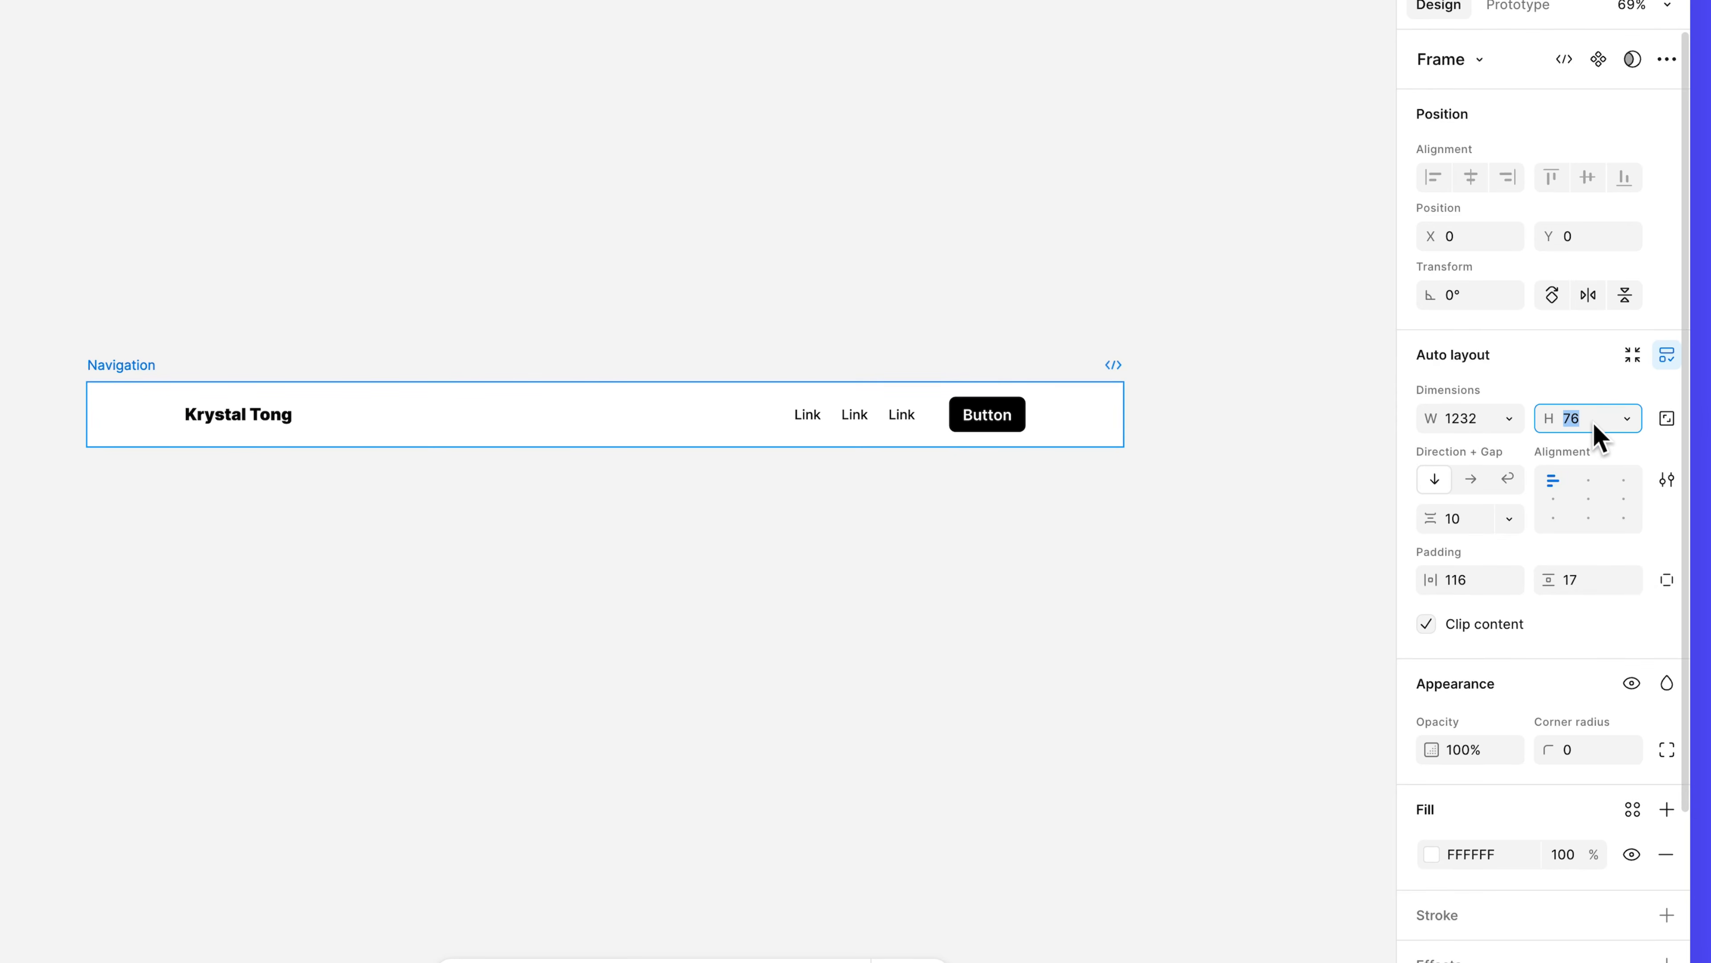
pyautogui.write('80')
pyautogui.press('Return')
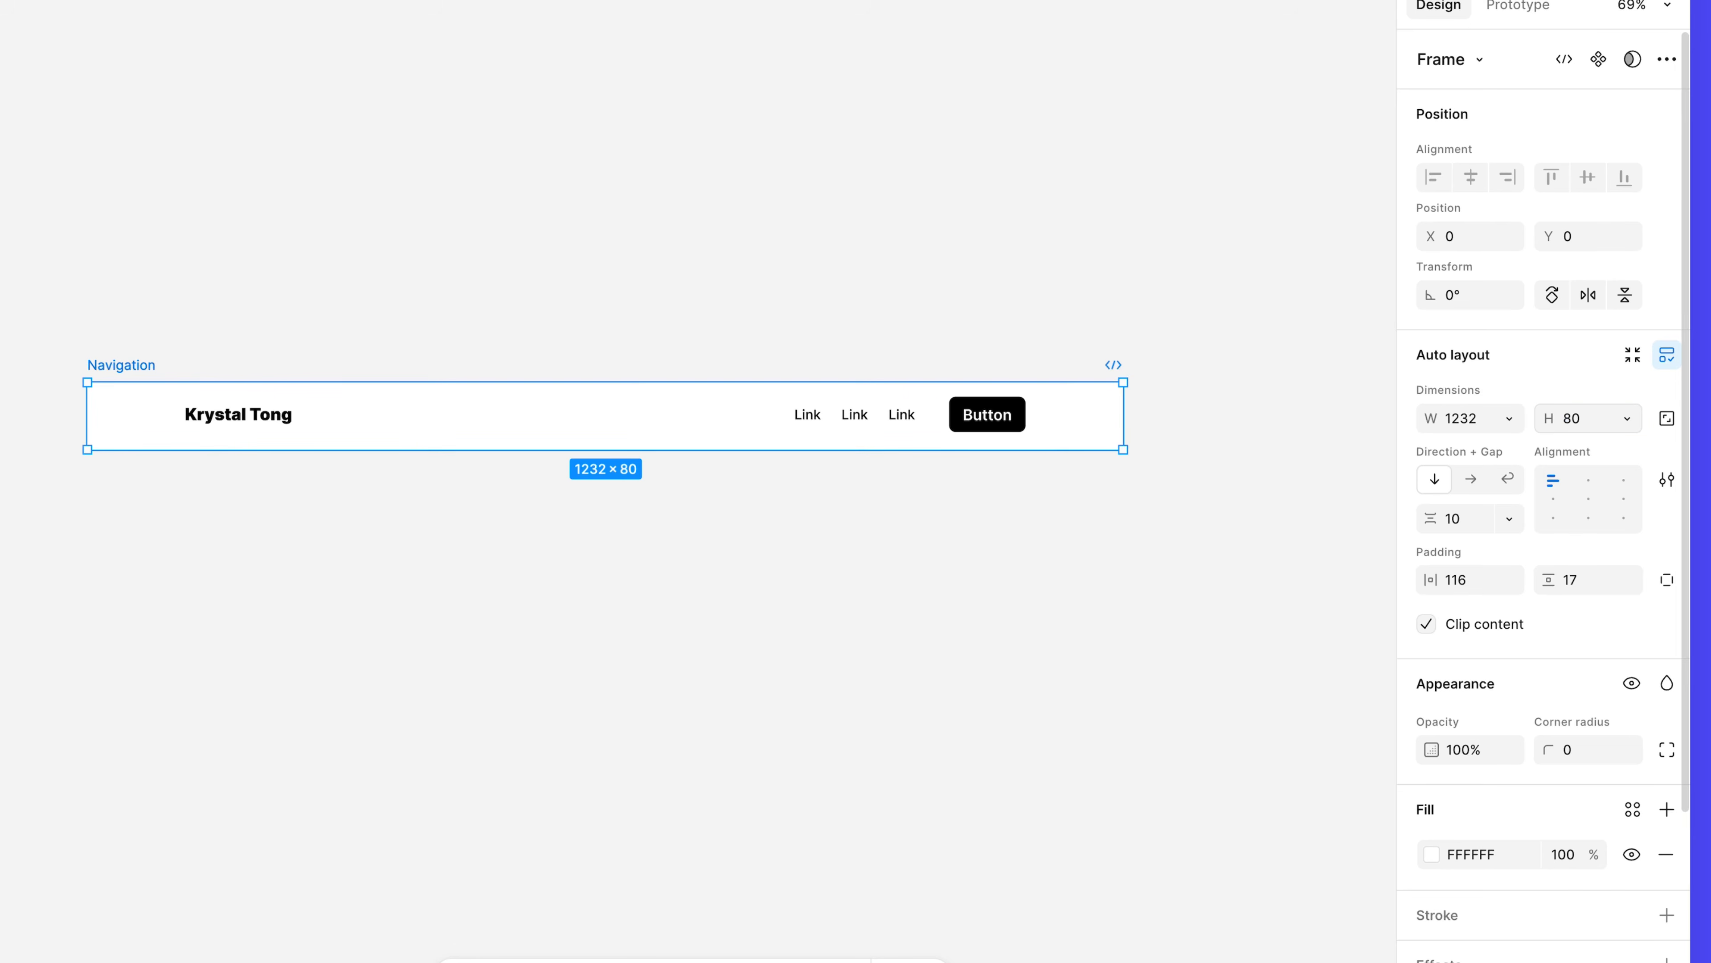
# Set Navigation's padding to 24 horizontal and 0 vertical, with contents centred.
pyautogui.click(1479, 584)
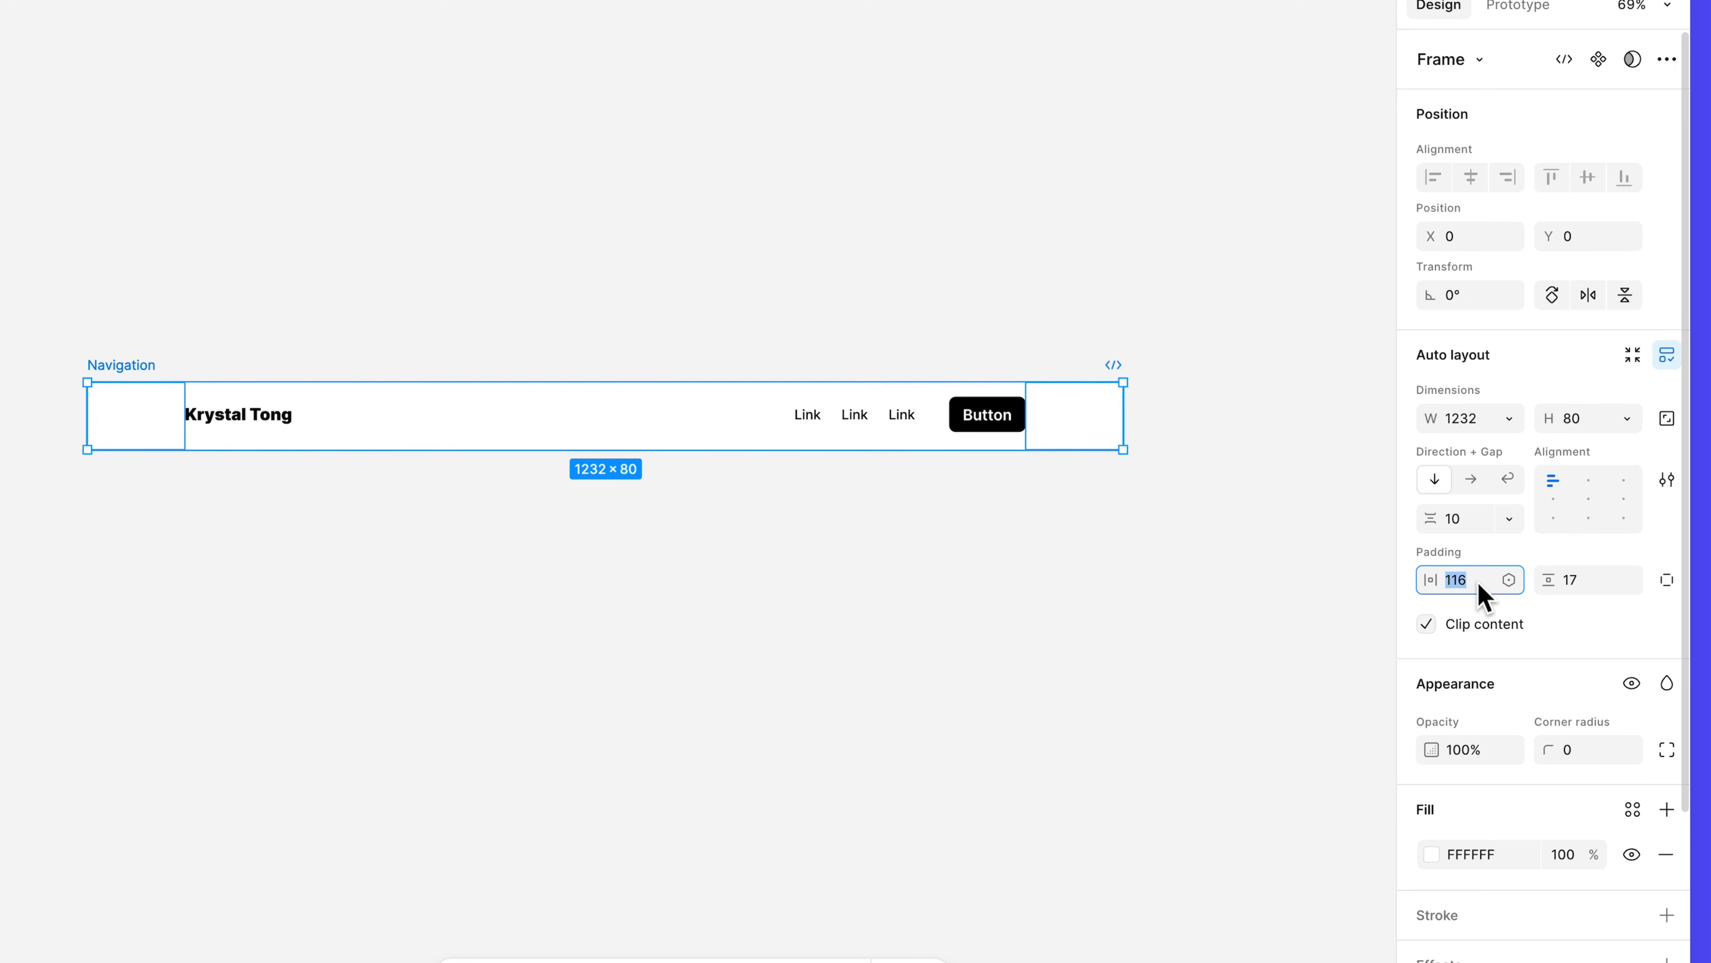
pyautogui.write('24')
pyautogui.press('Return')
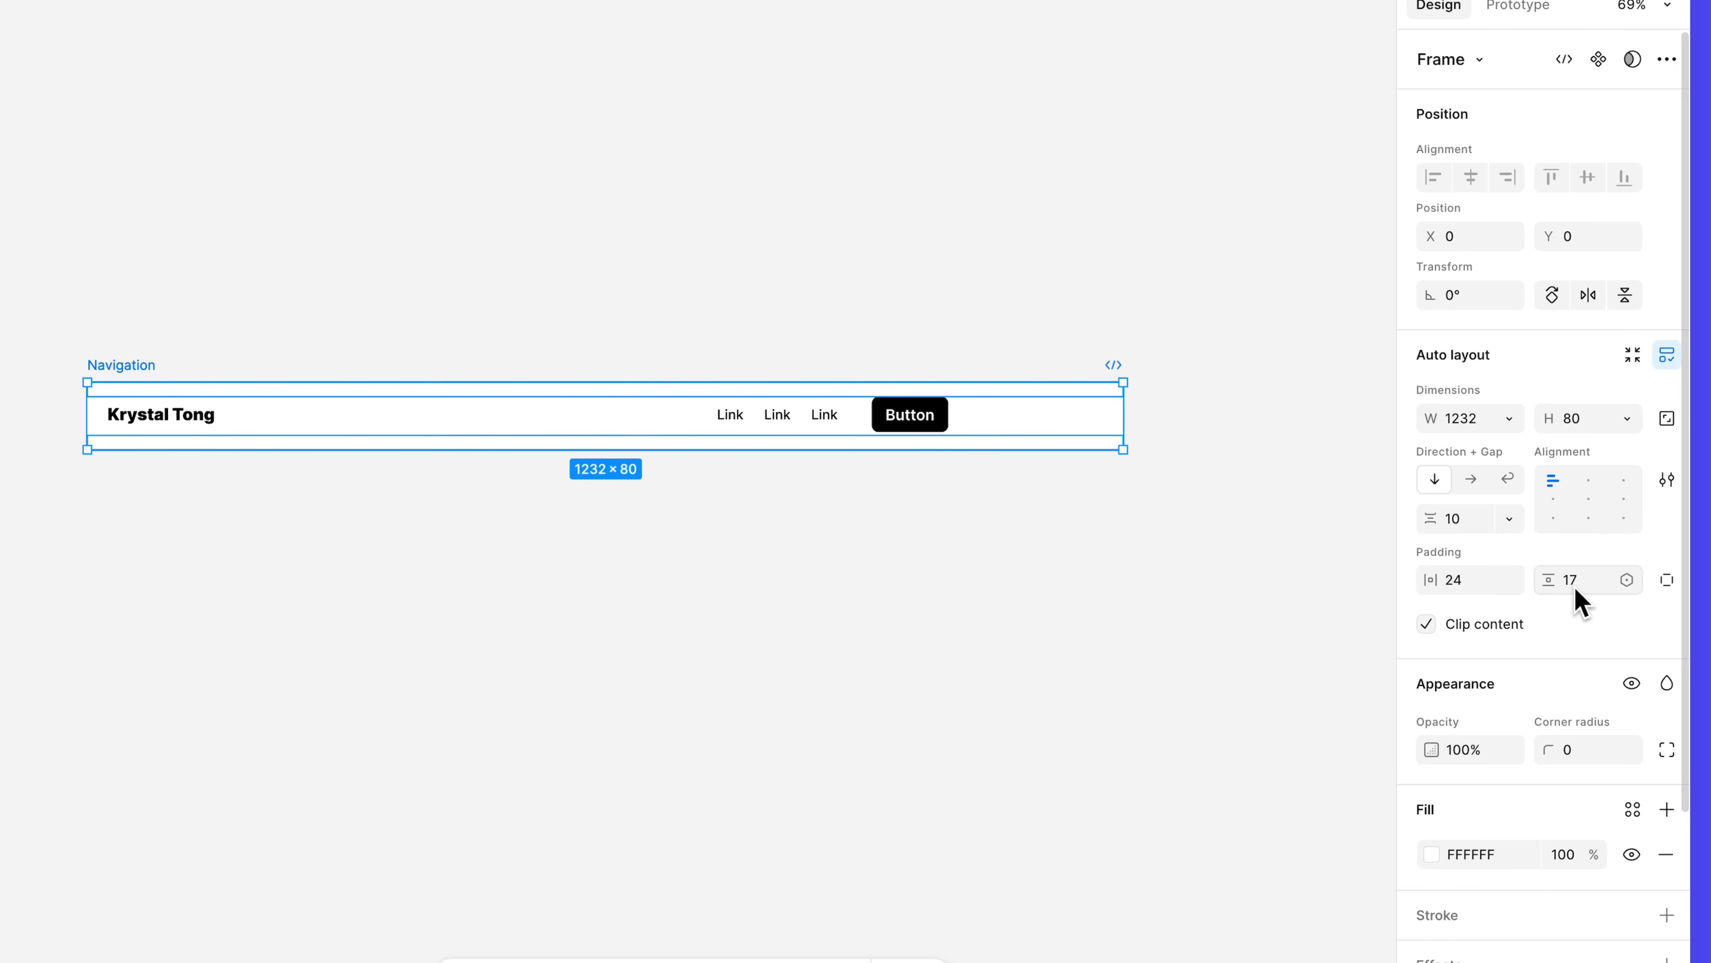
pyautogui.click(1575, 588)
pyautogui.write('0')
pyautogui.press('Return')
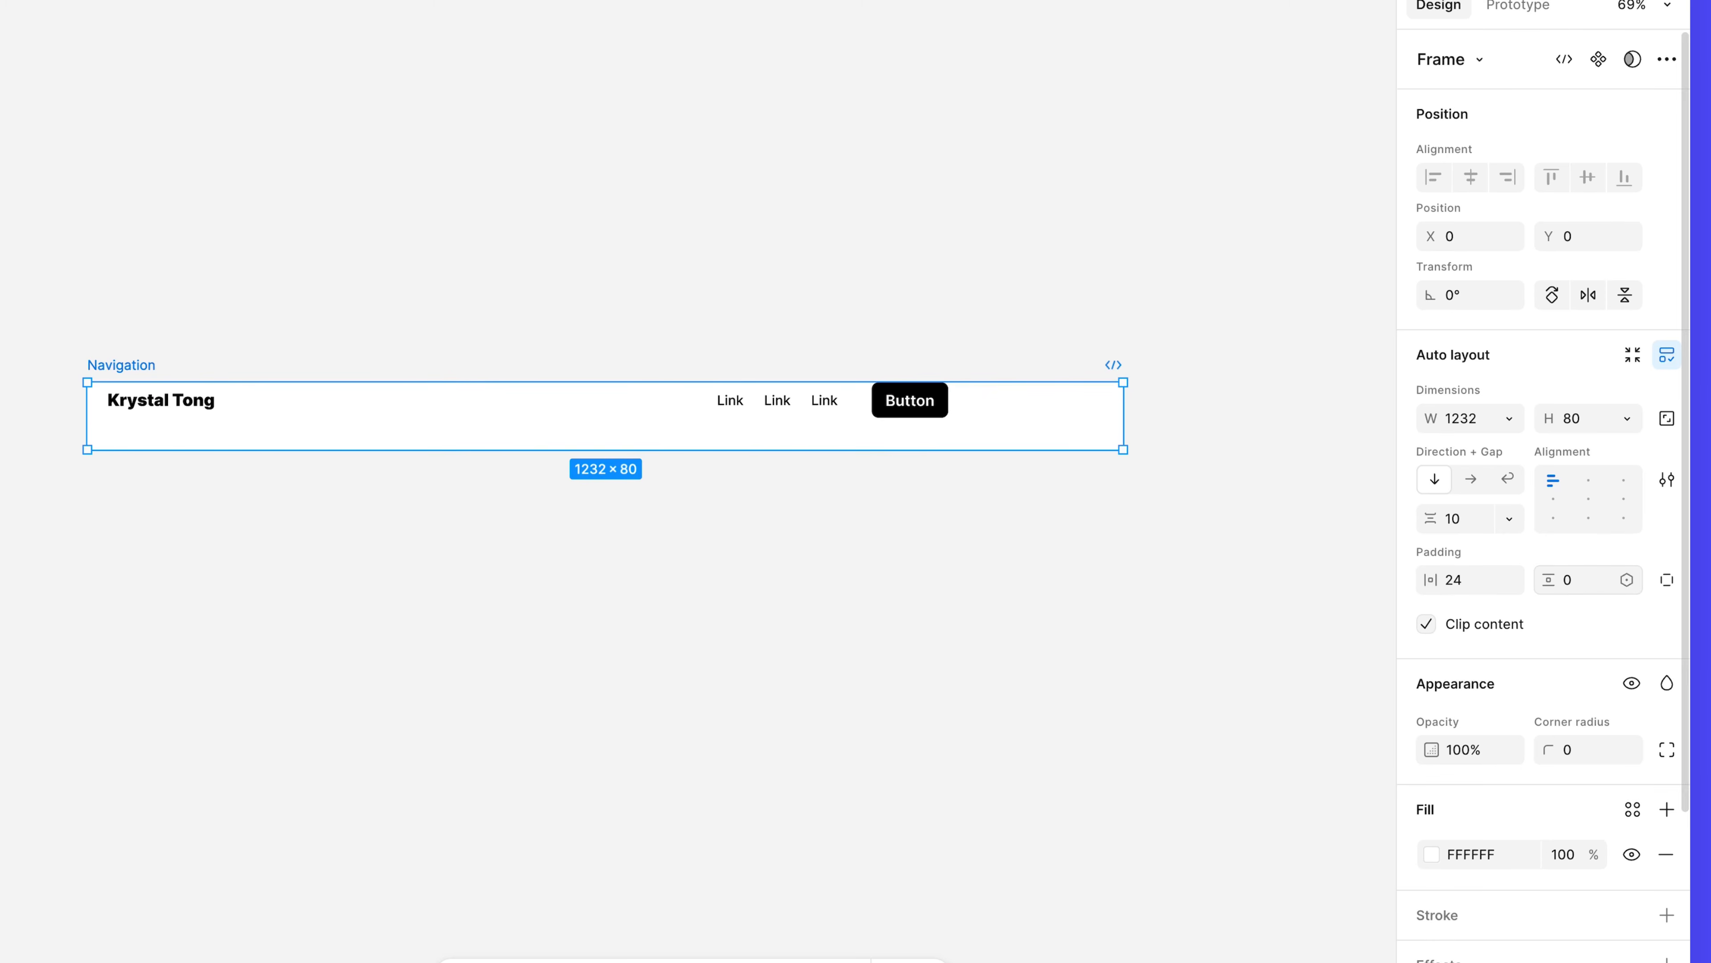
pyautogui.click(1589, 500)
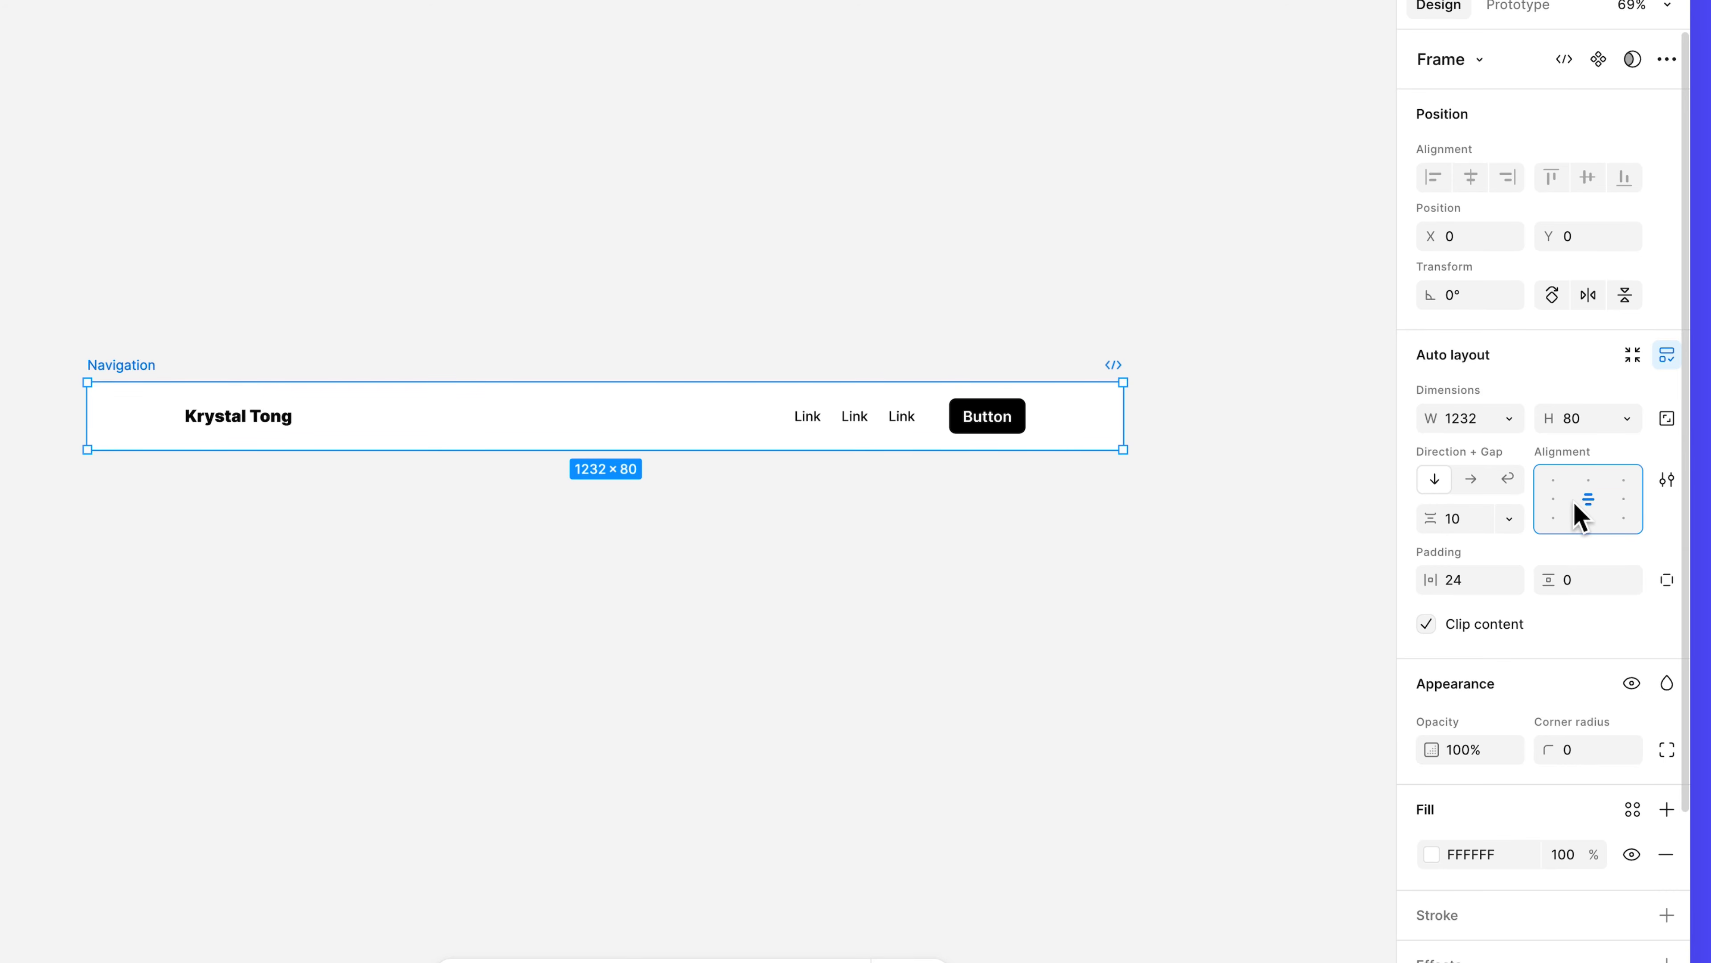
# Make the inner Content row fill the Navigation bar's width.
pyautogui.click(1017, 432)
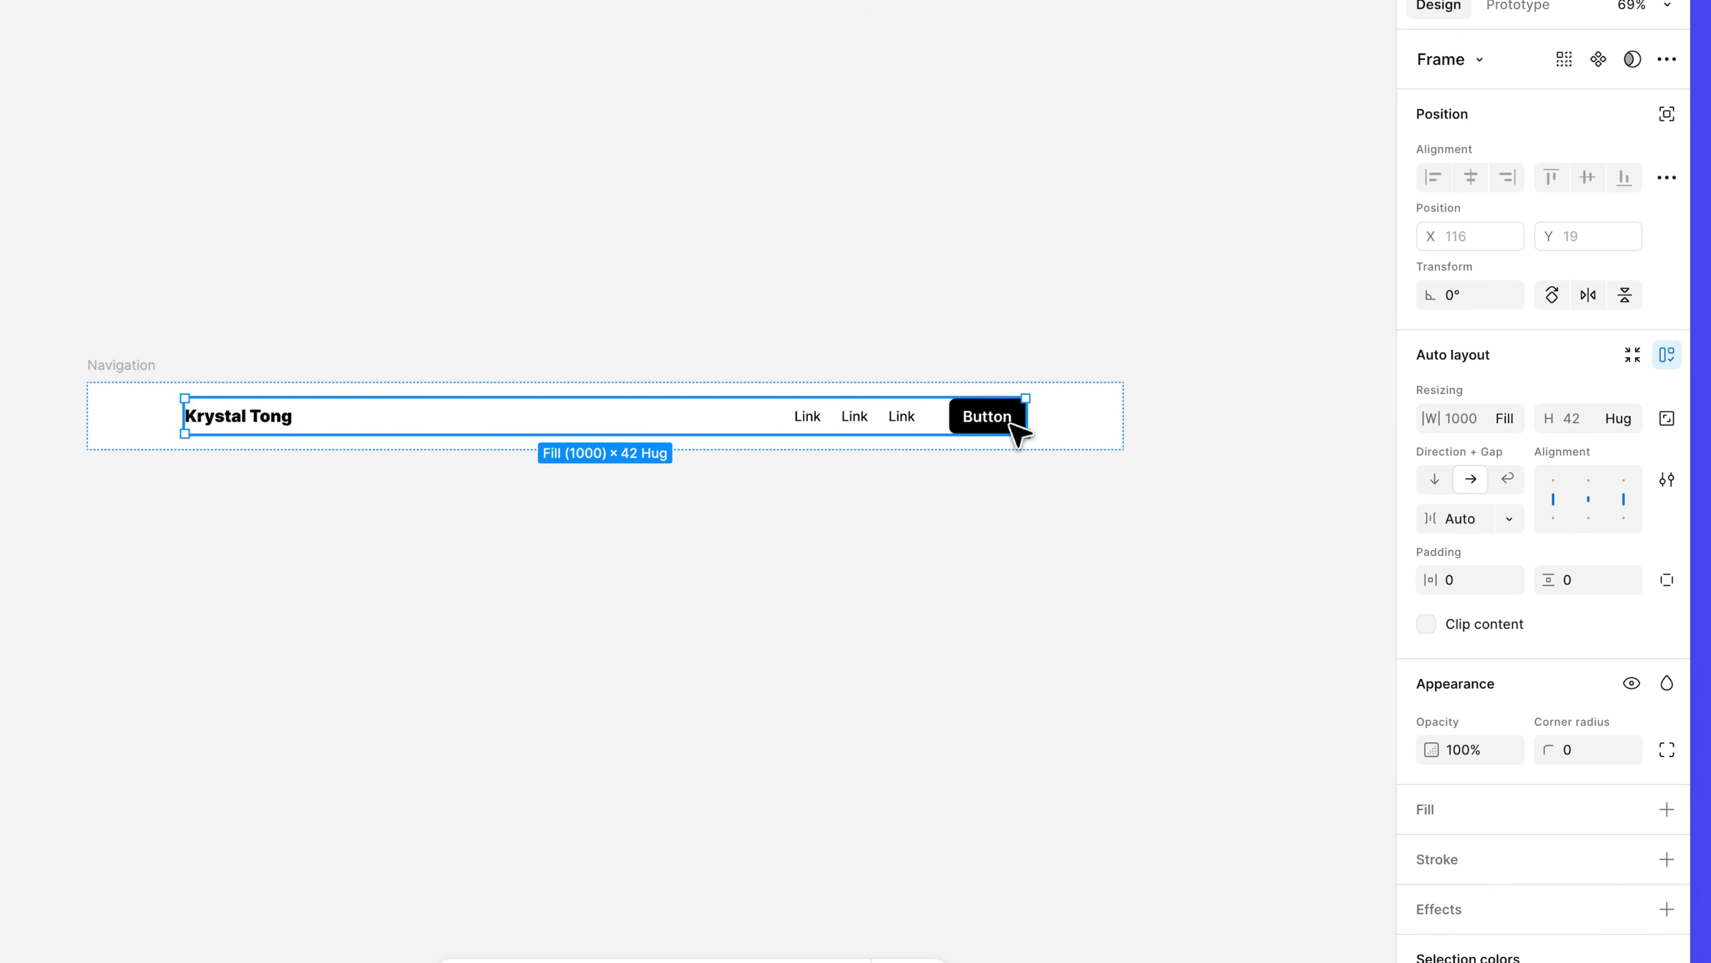
pyautogui.click(1505, 418)
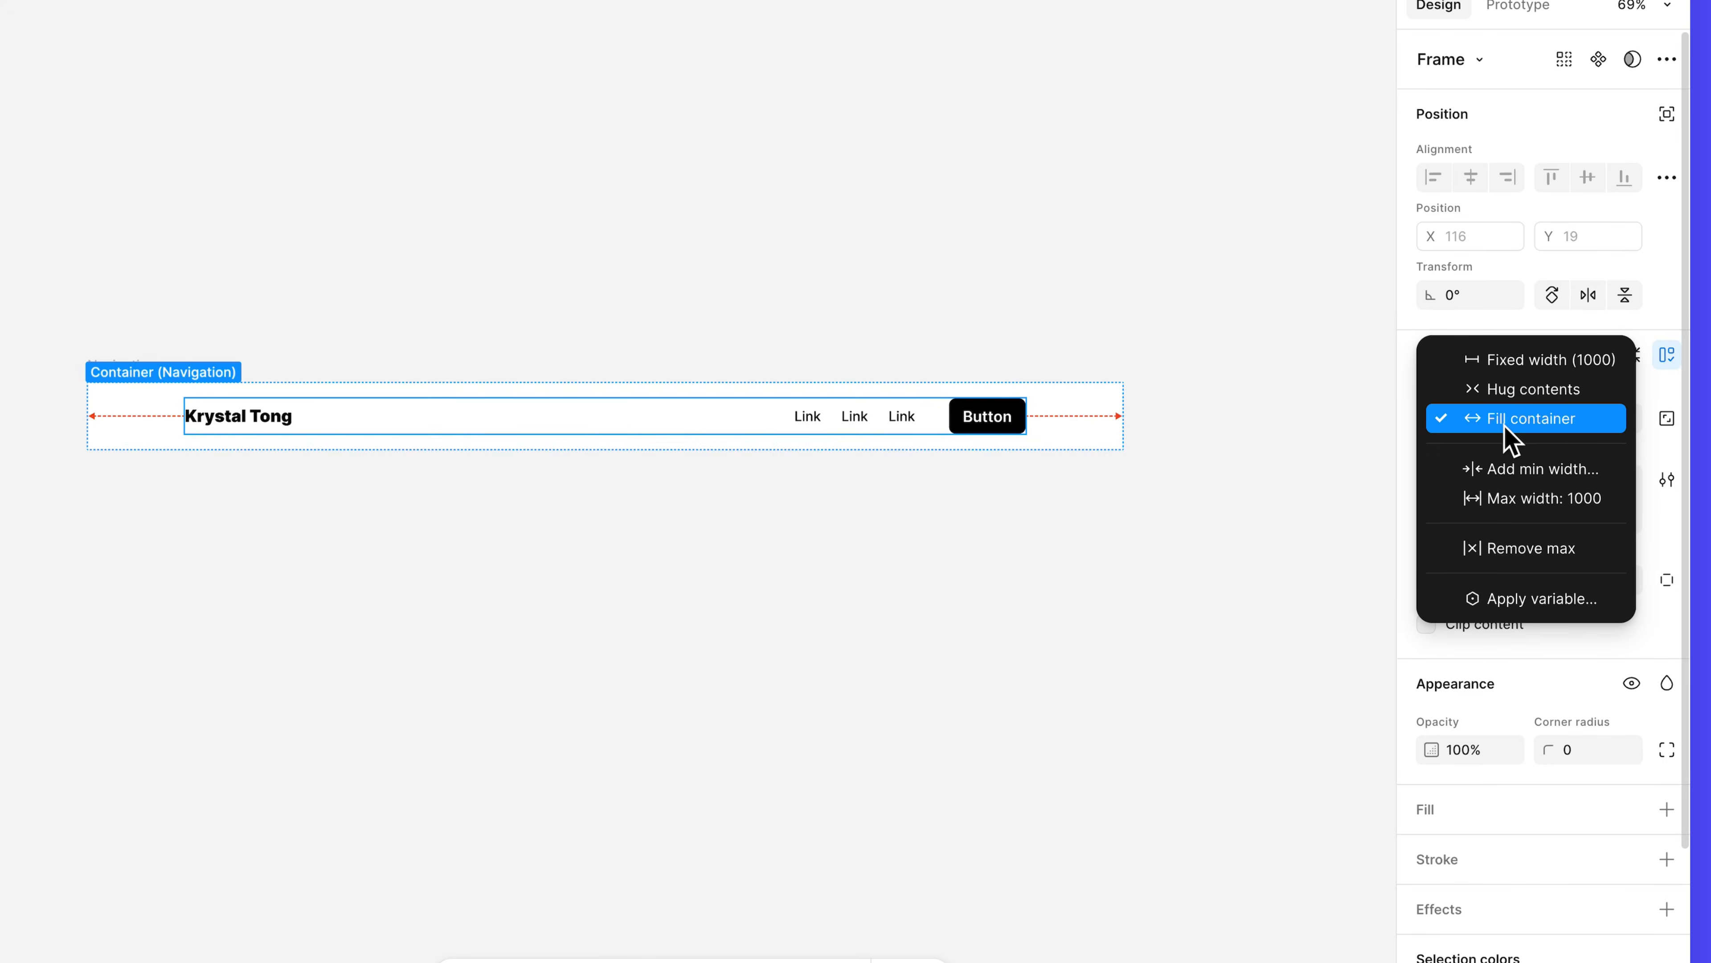
pyautogui.click(1539, 426)
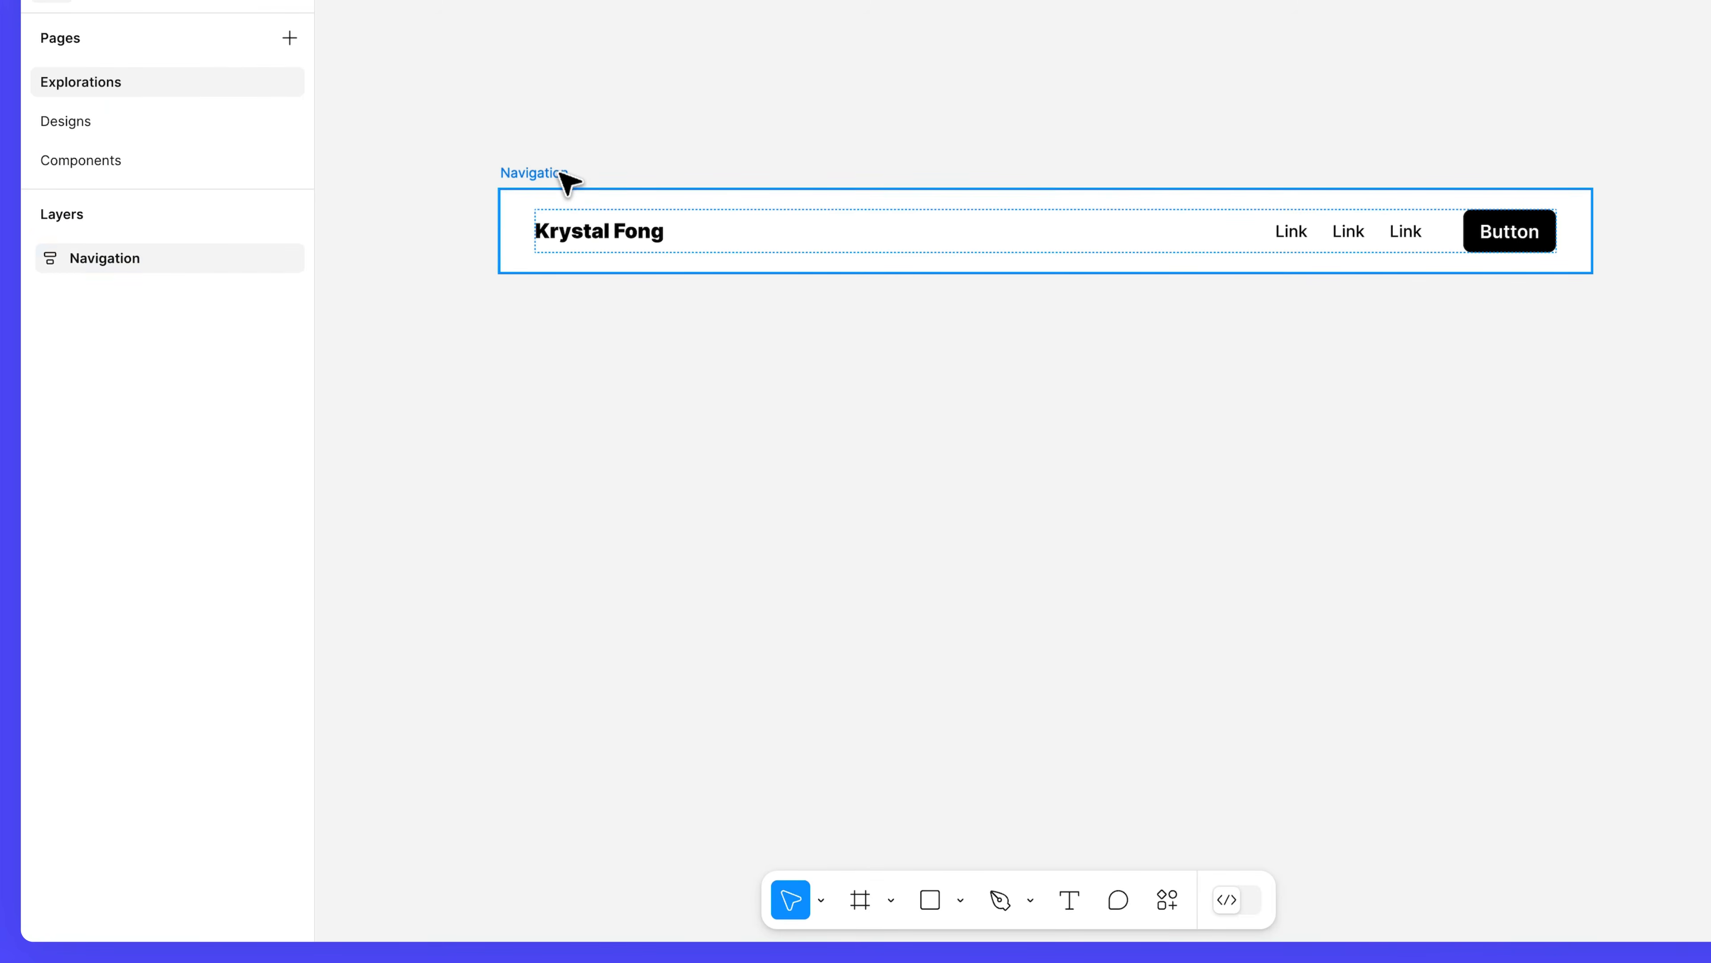
# Duplicate the Navigation bar below itself and rename the copy 'Footer'.
pyautogui.click(567, 174)
pyautogui.moveTo(565, 387); pyautogui.dragTo(565, 395)
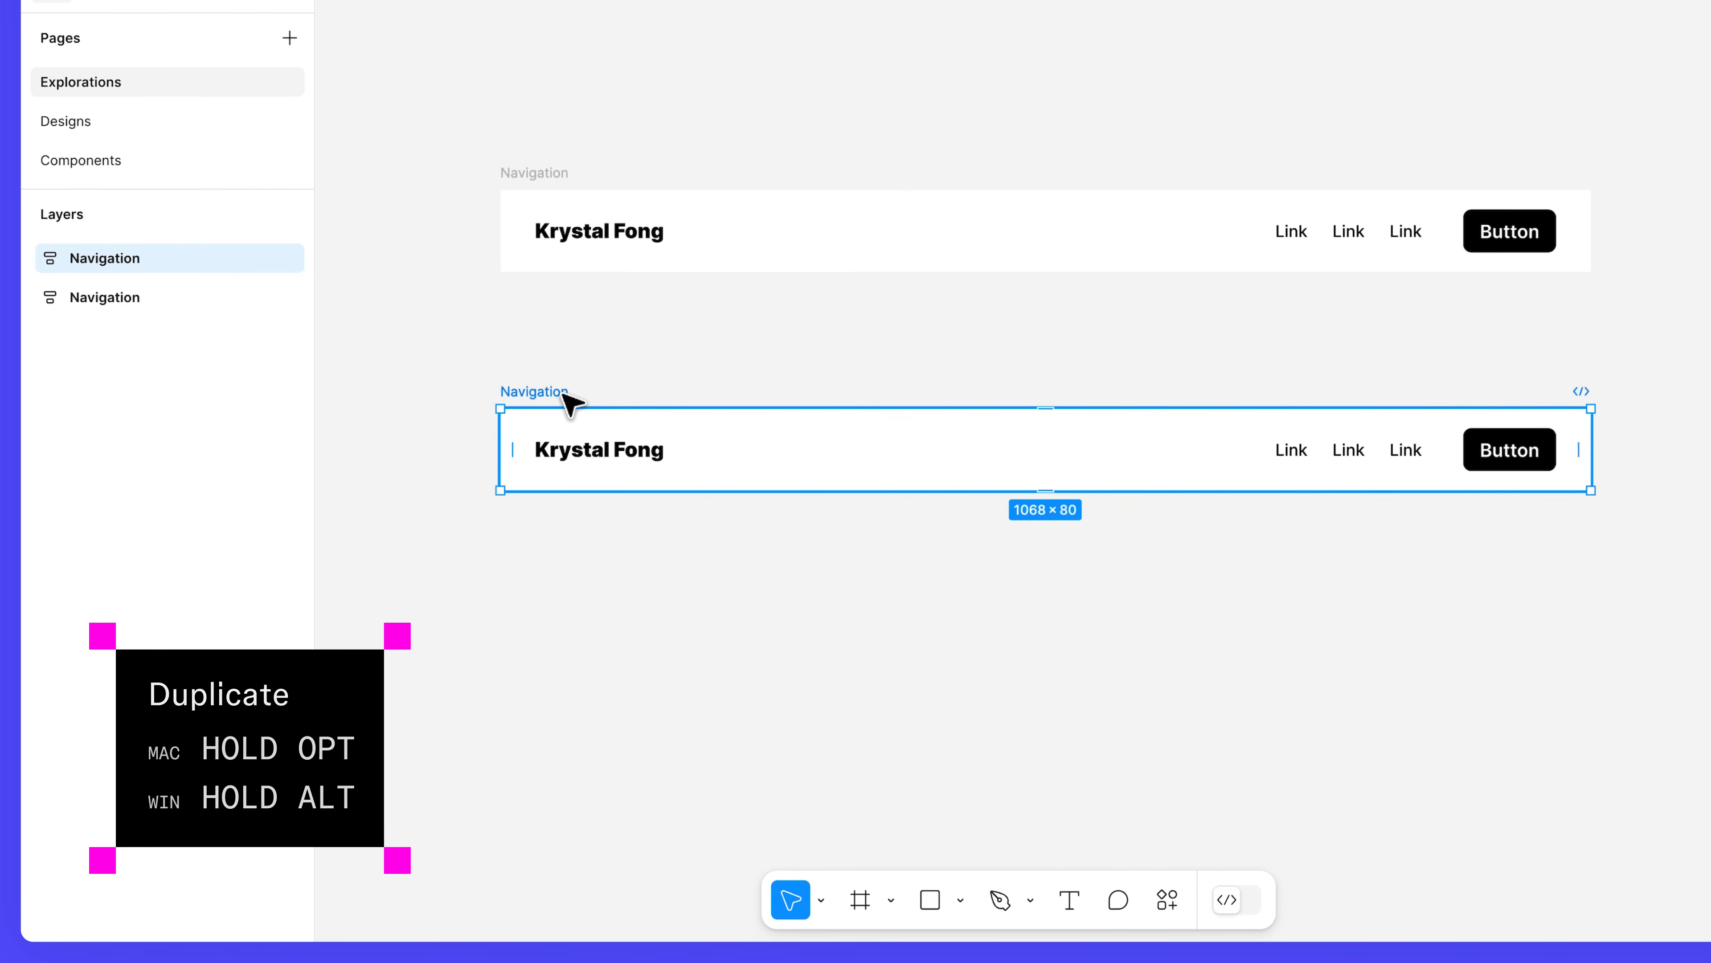
pyautogui.doubleClick(564, 392)
pyautogui.write('Footer')
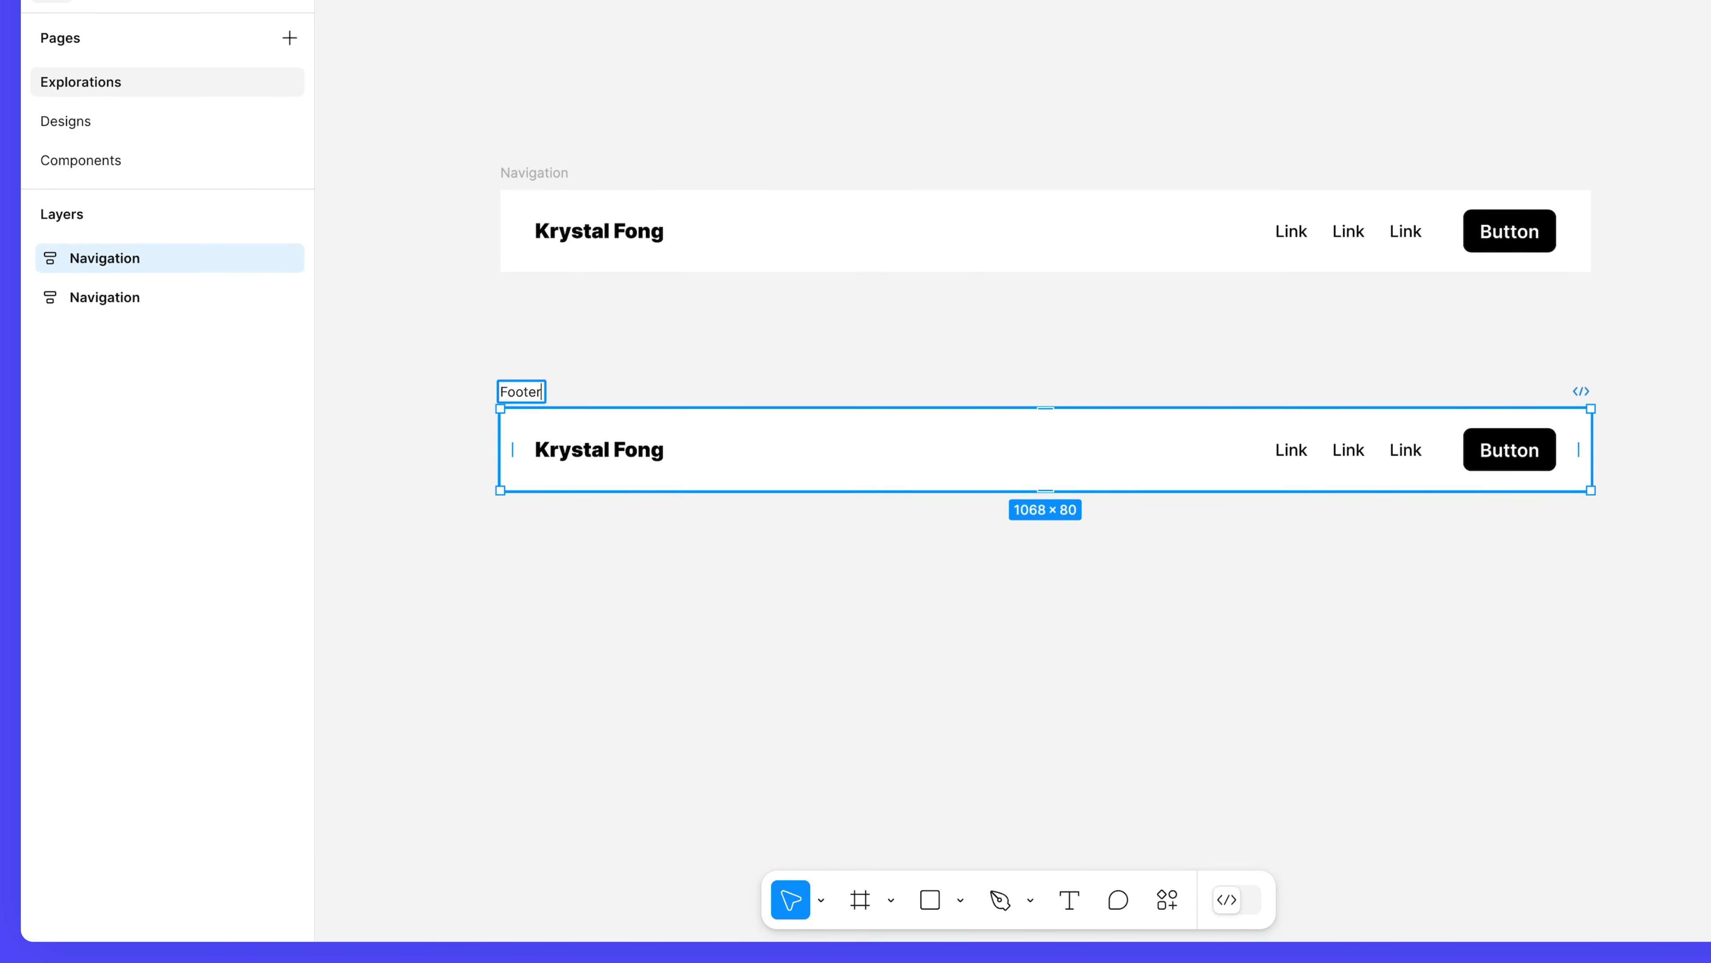
pyautogui.press('Return')
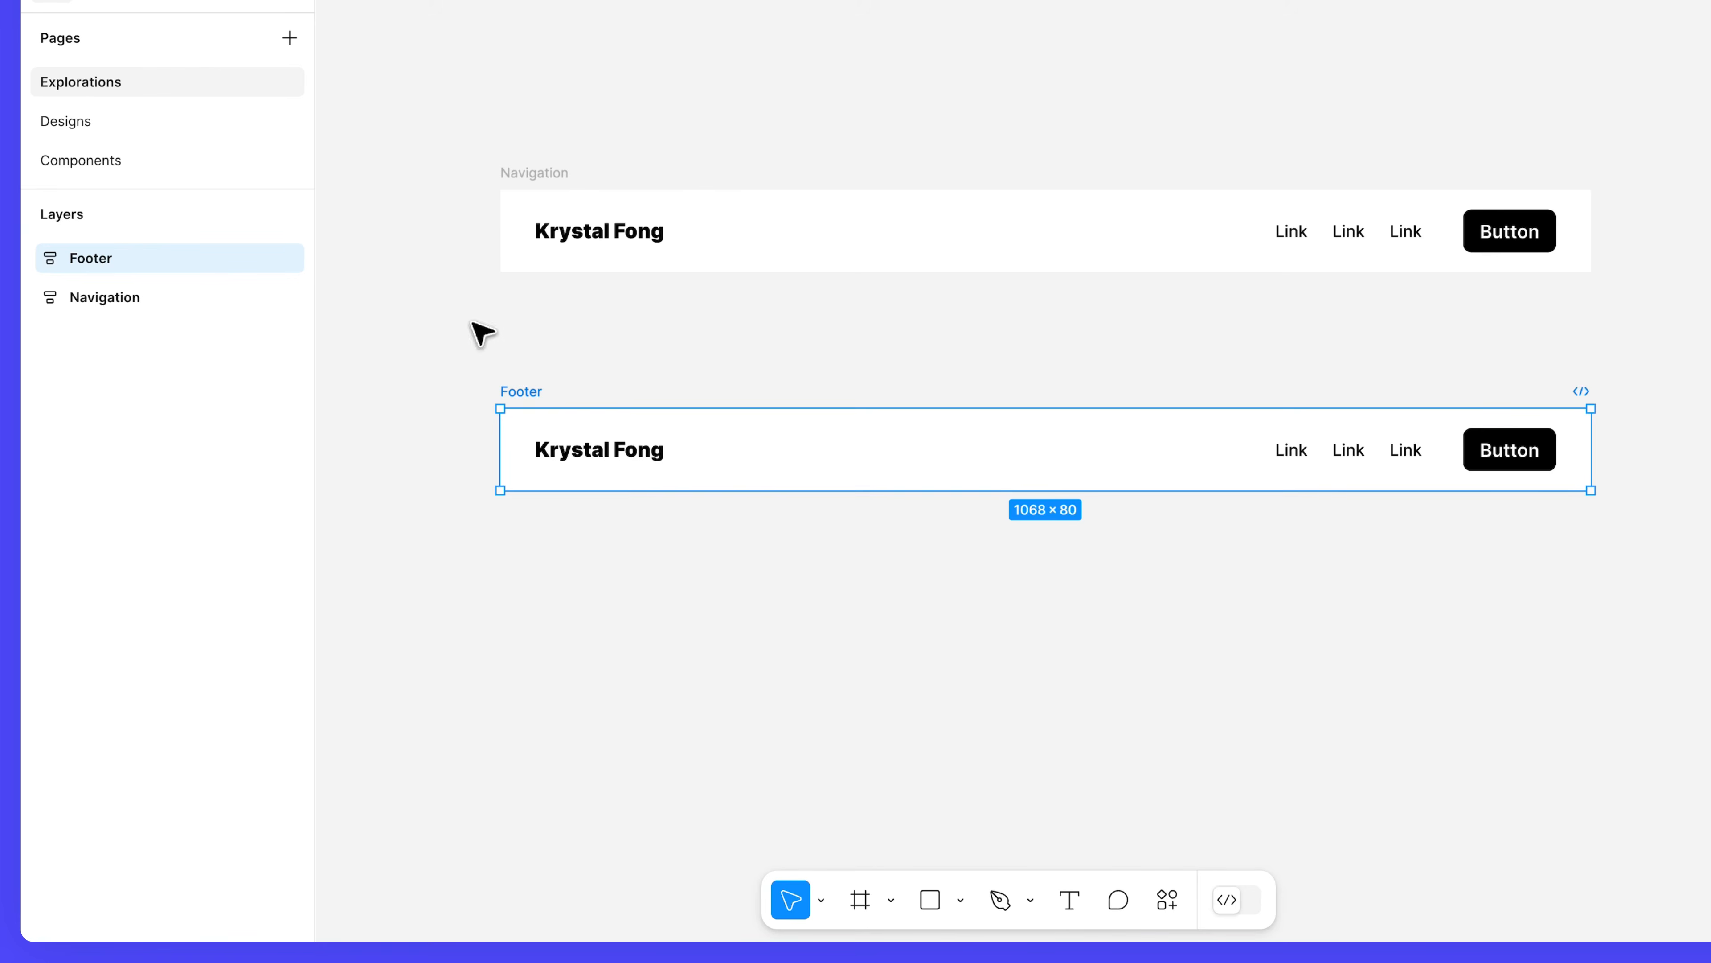
# Delete the Button from the Footer's nested layers.
pyautogui.click(30, 258)
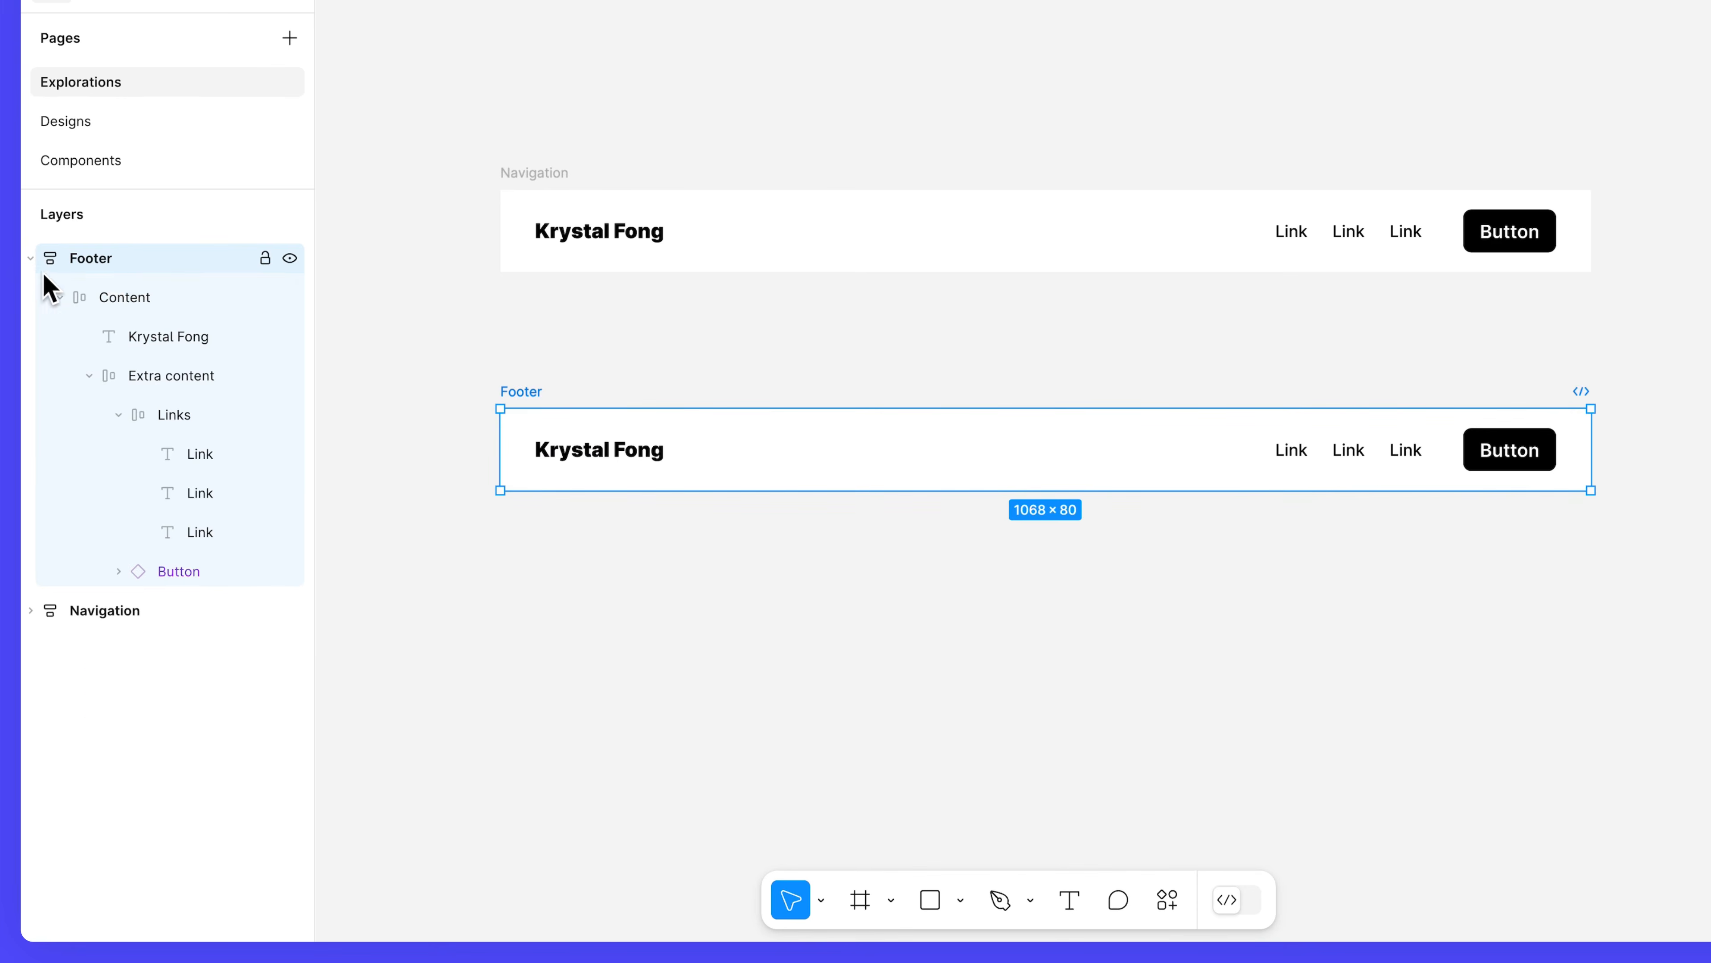
pyautogui.click(222, 574)
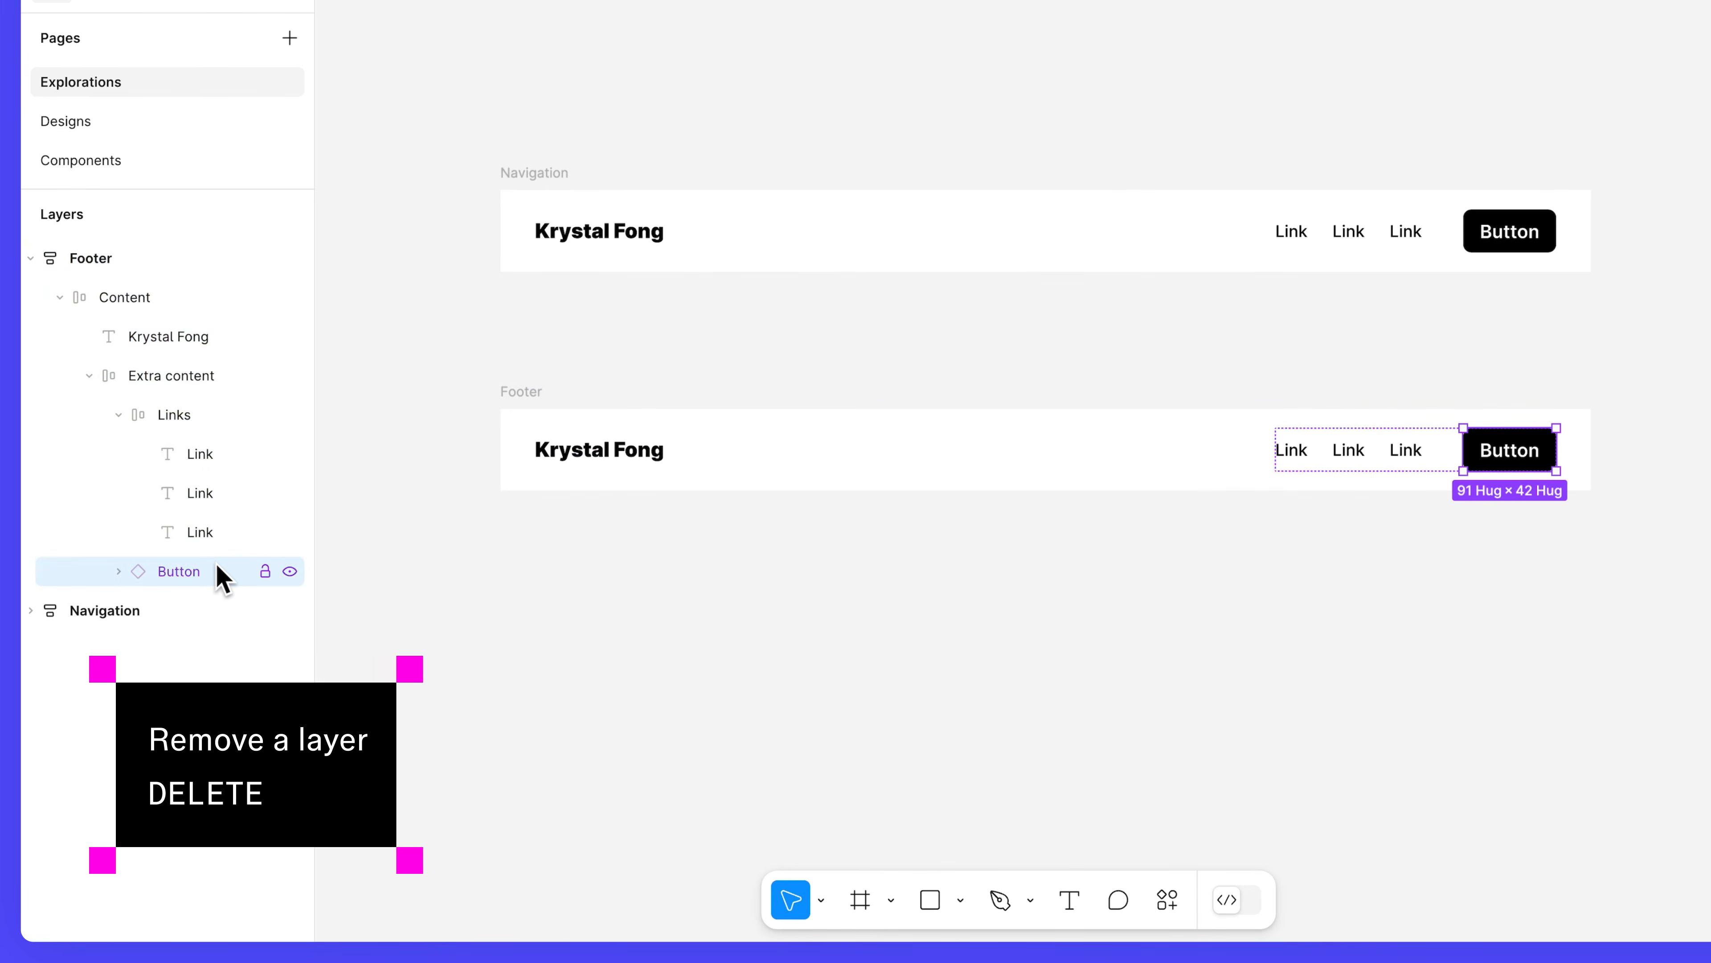
pyautogui.press('Delete')
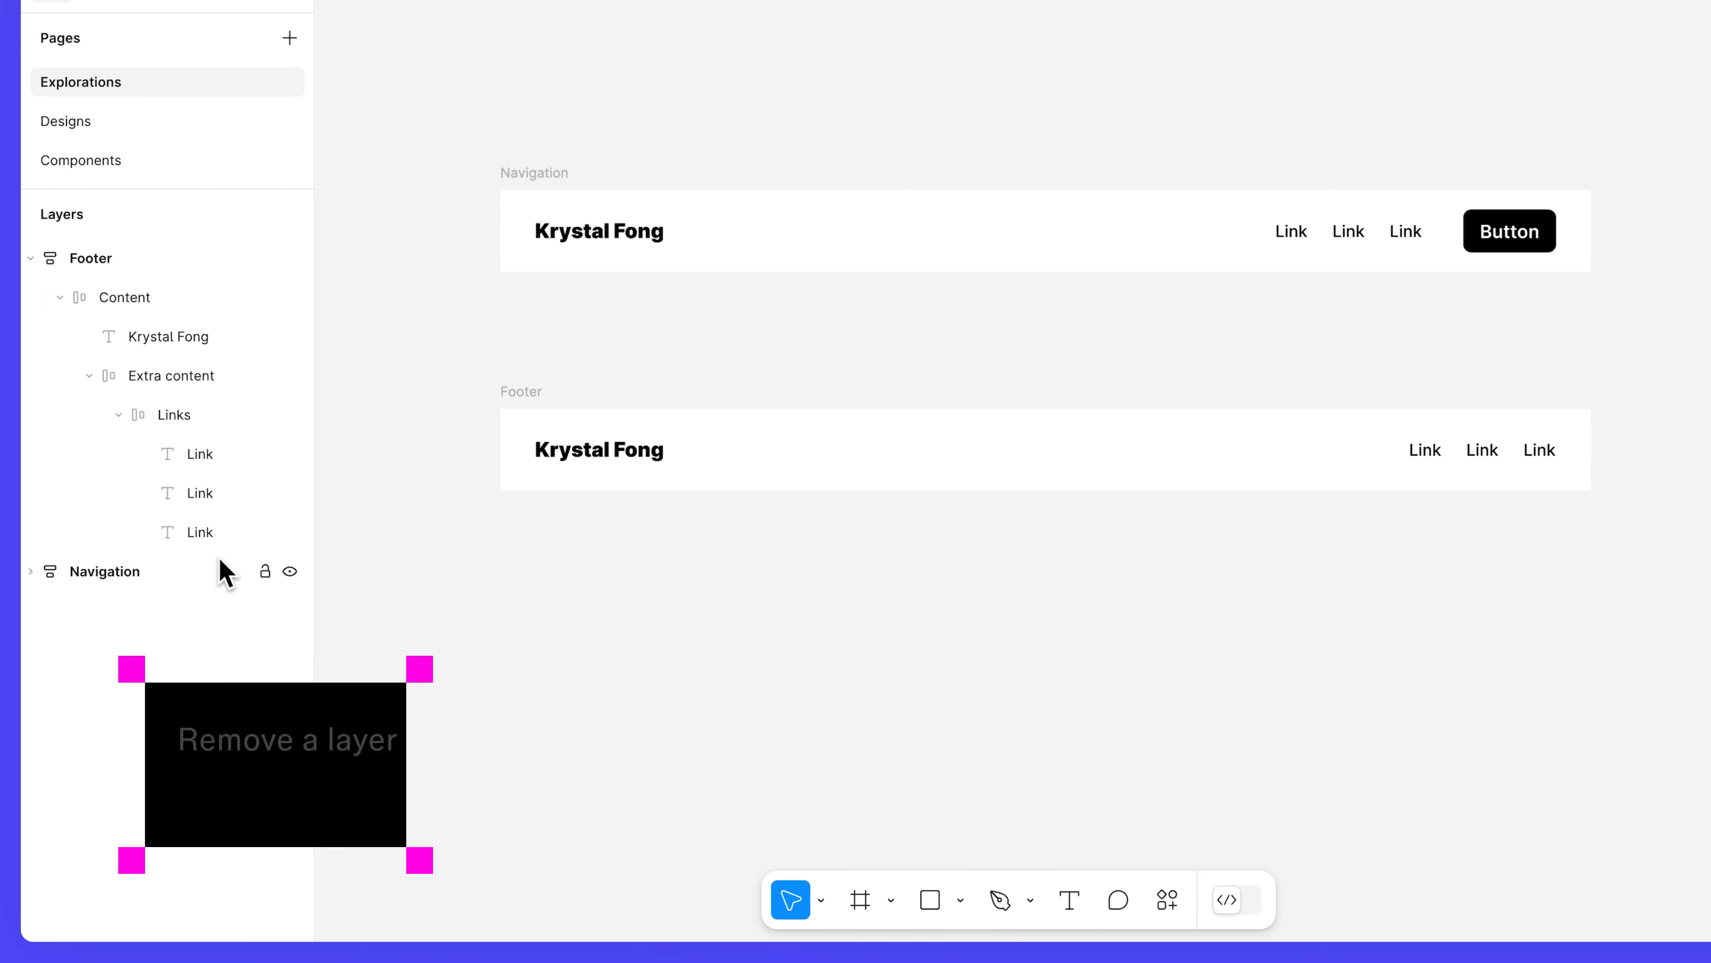
pyautogui.click(213, 423)
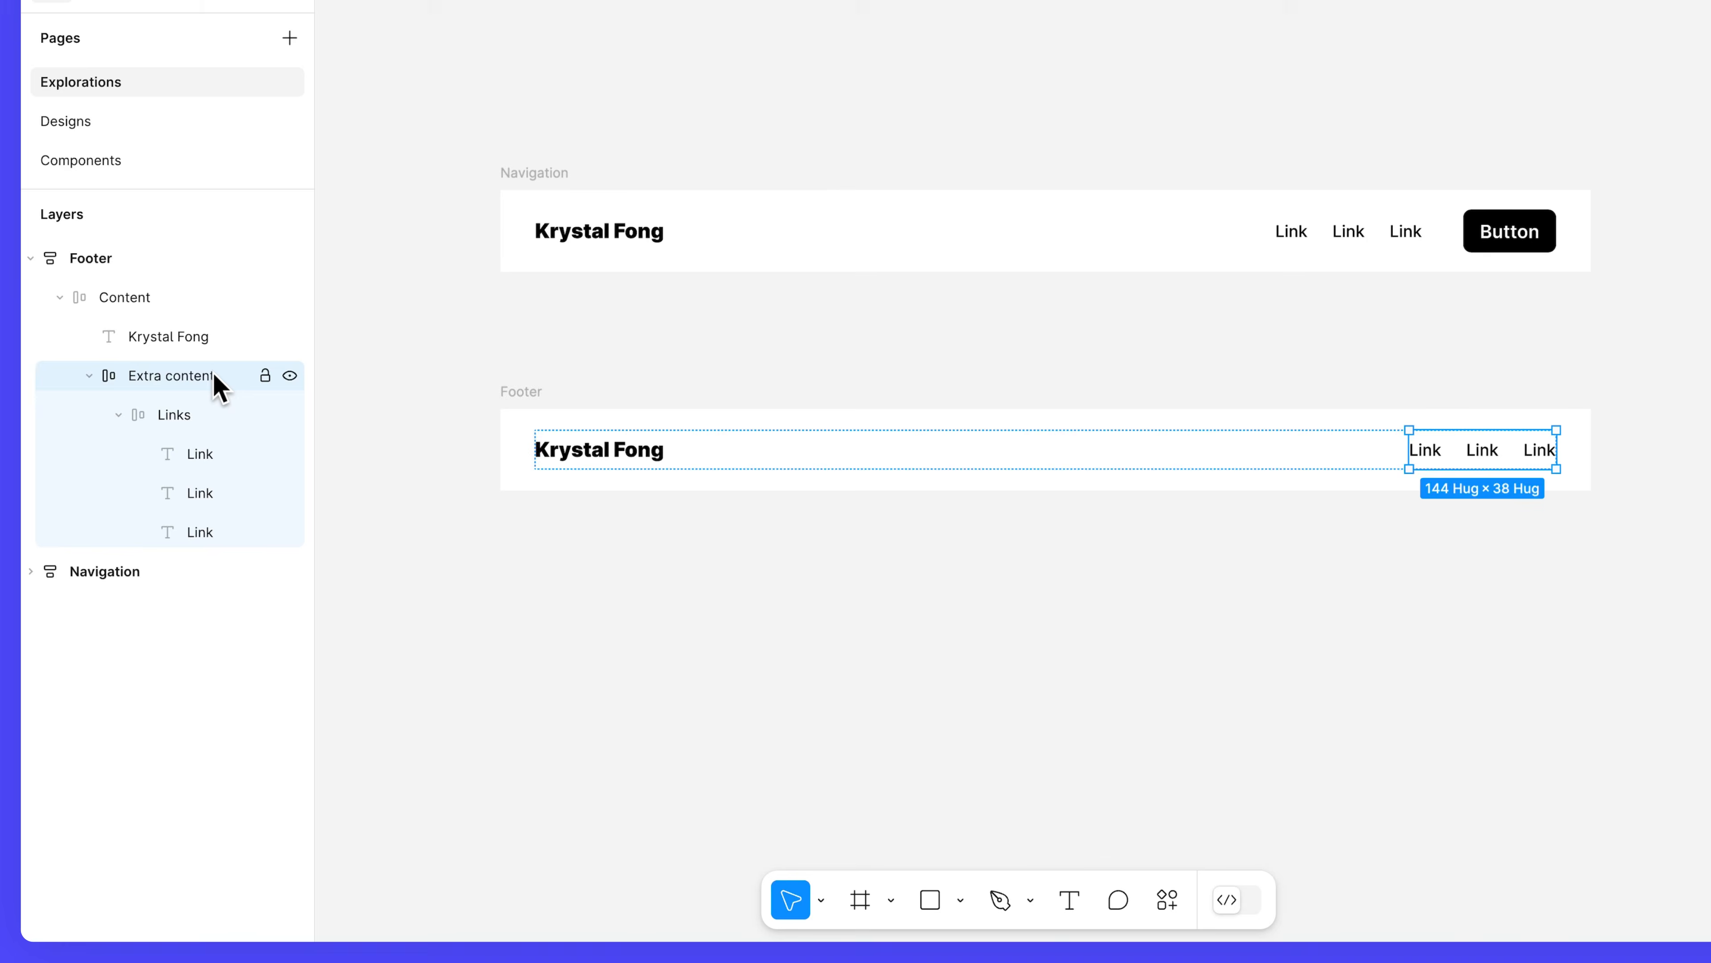
# Ungroup the Footer's Extra content frame and rename its Links group 'Contact'.
pyautogui.rightClick(218, 388)
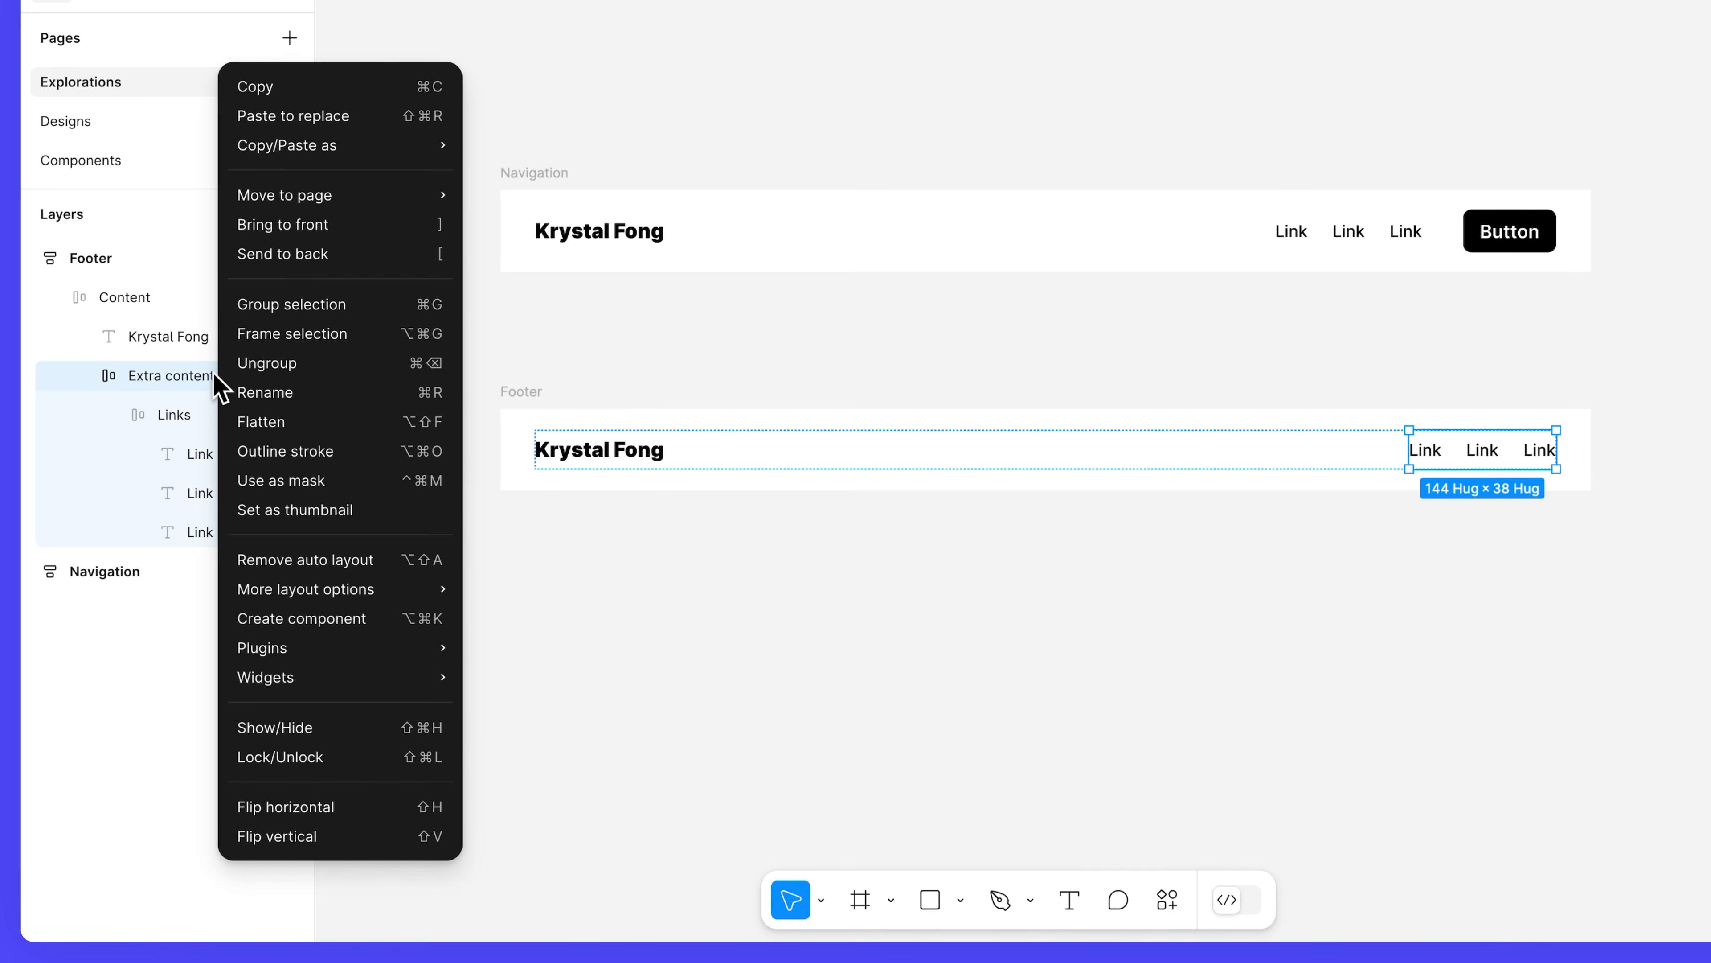
pyautogui.click(334, 367)
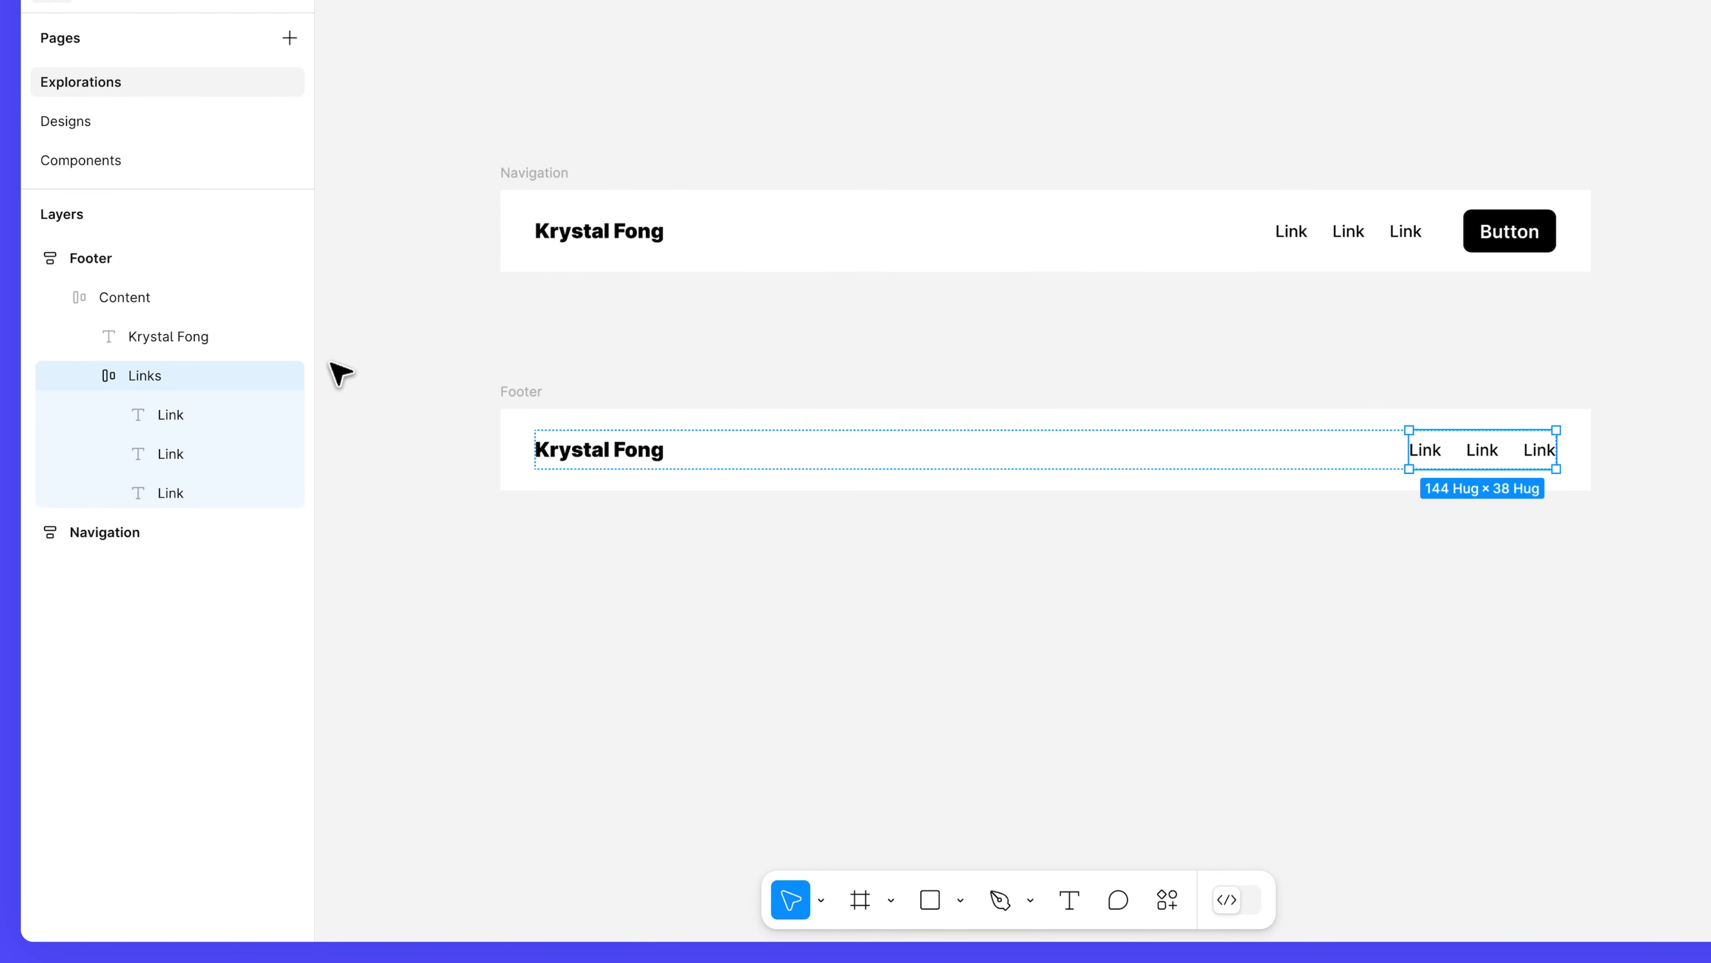
pyautogui.doubleClick(173, 370)
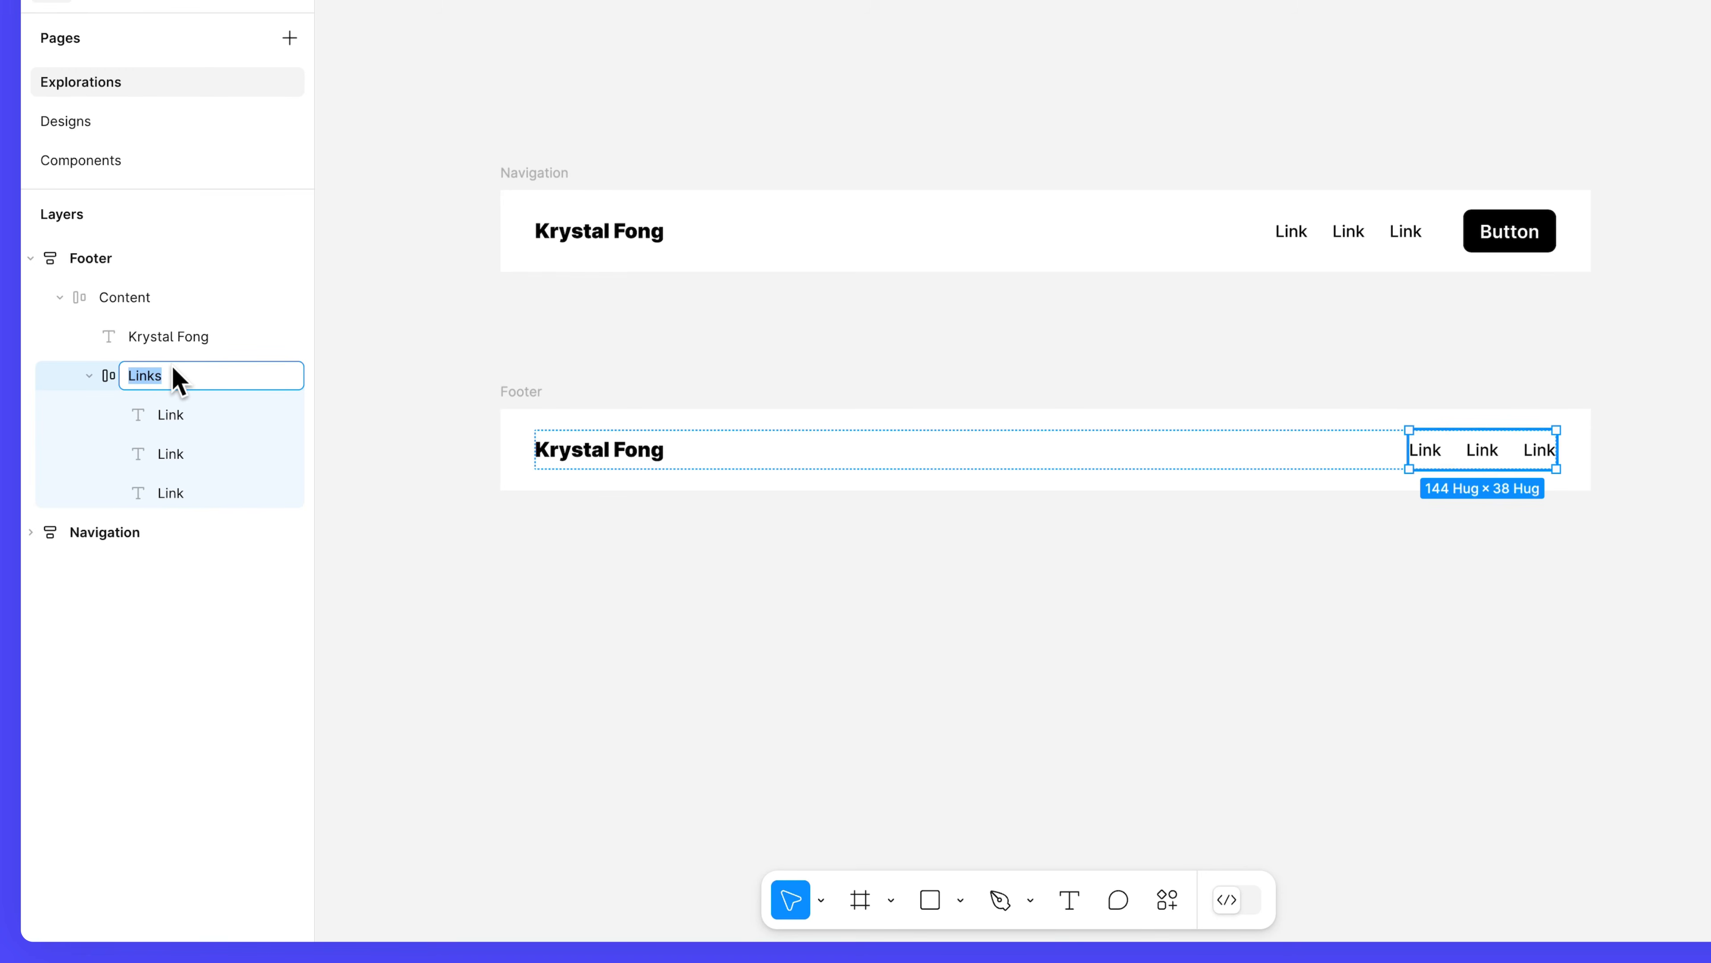
pyautogui.write('Contact')
pyautogui.press('Return')
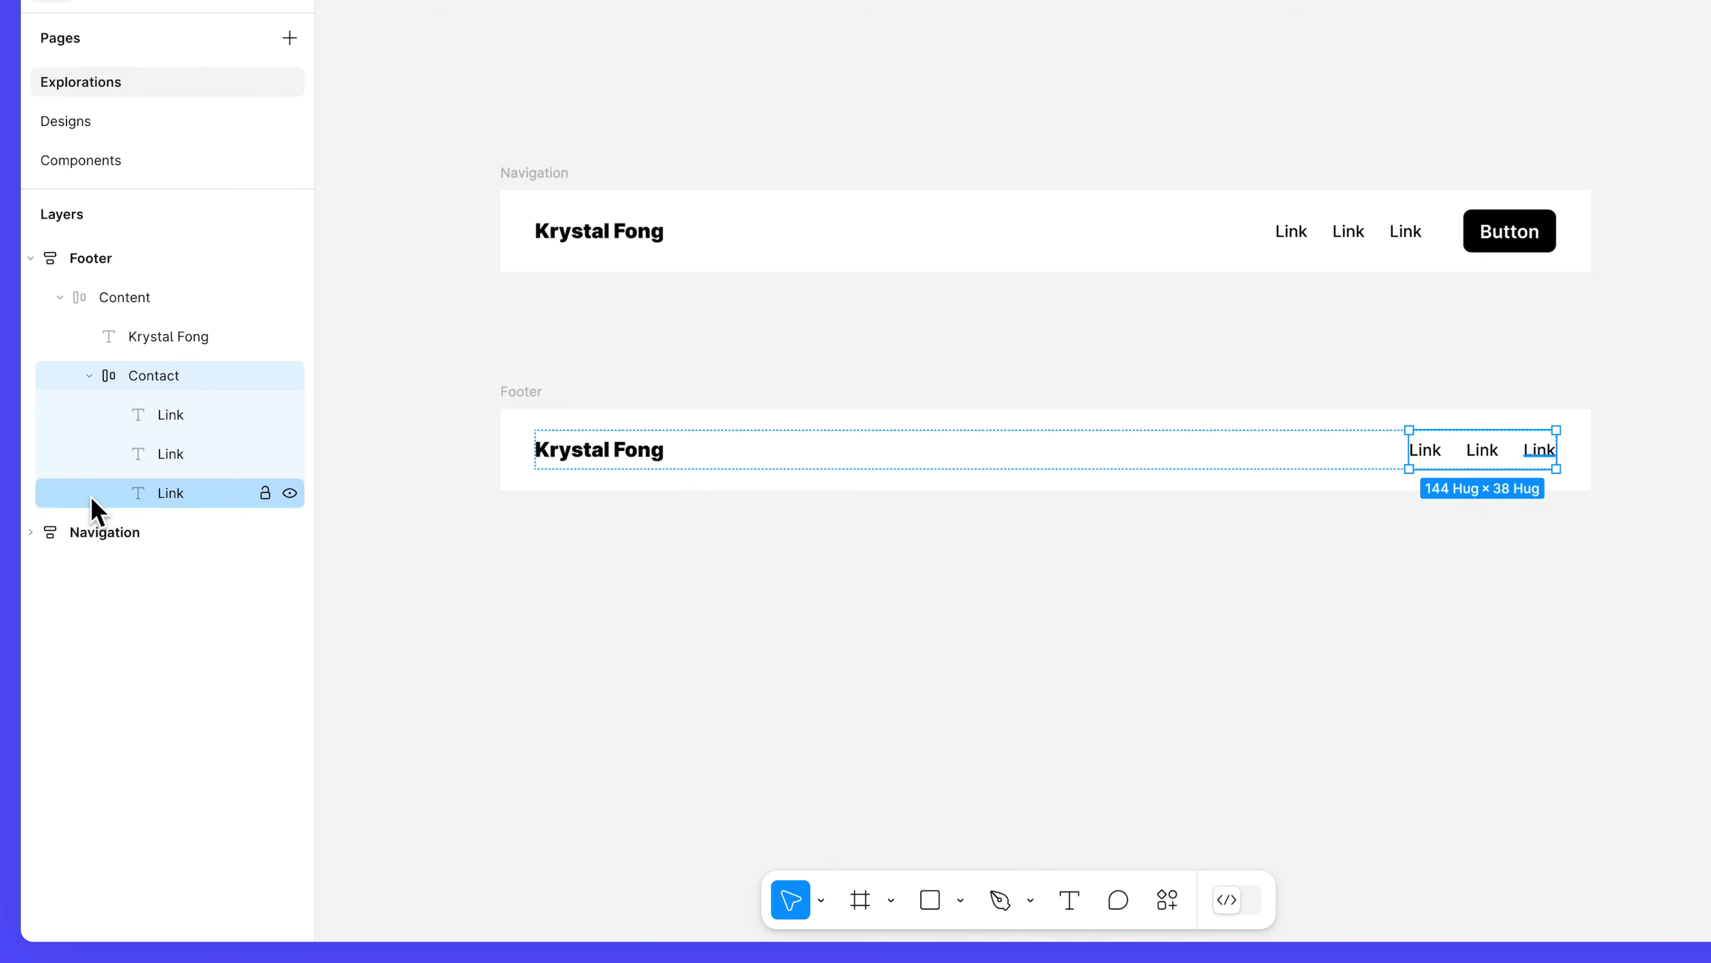
pyautogui.click(35, 532)
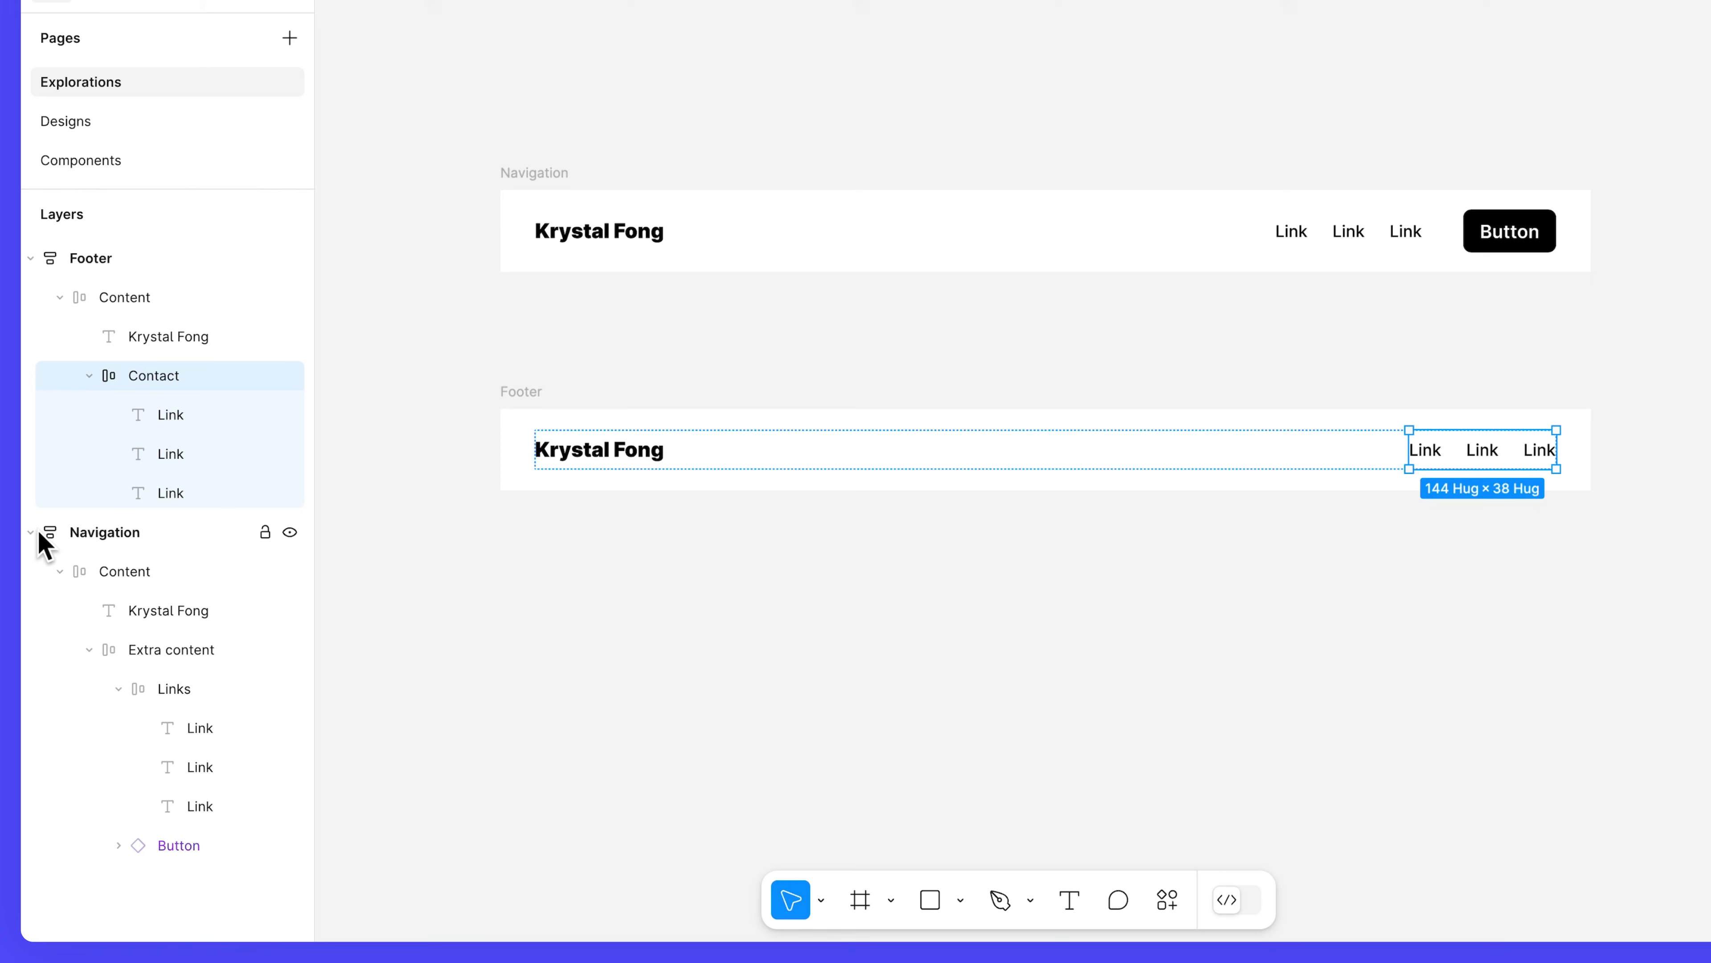
# Change the first navigation link to 'Case studies' and hide the other two links.
pyautogui.click(208, 728)
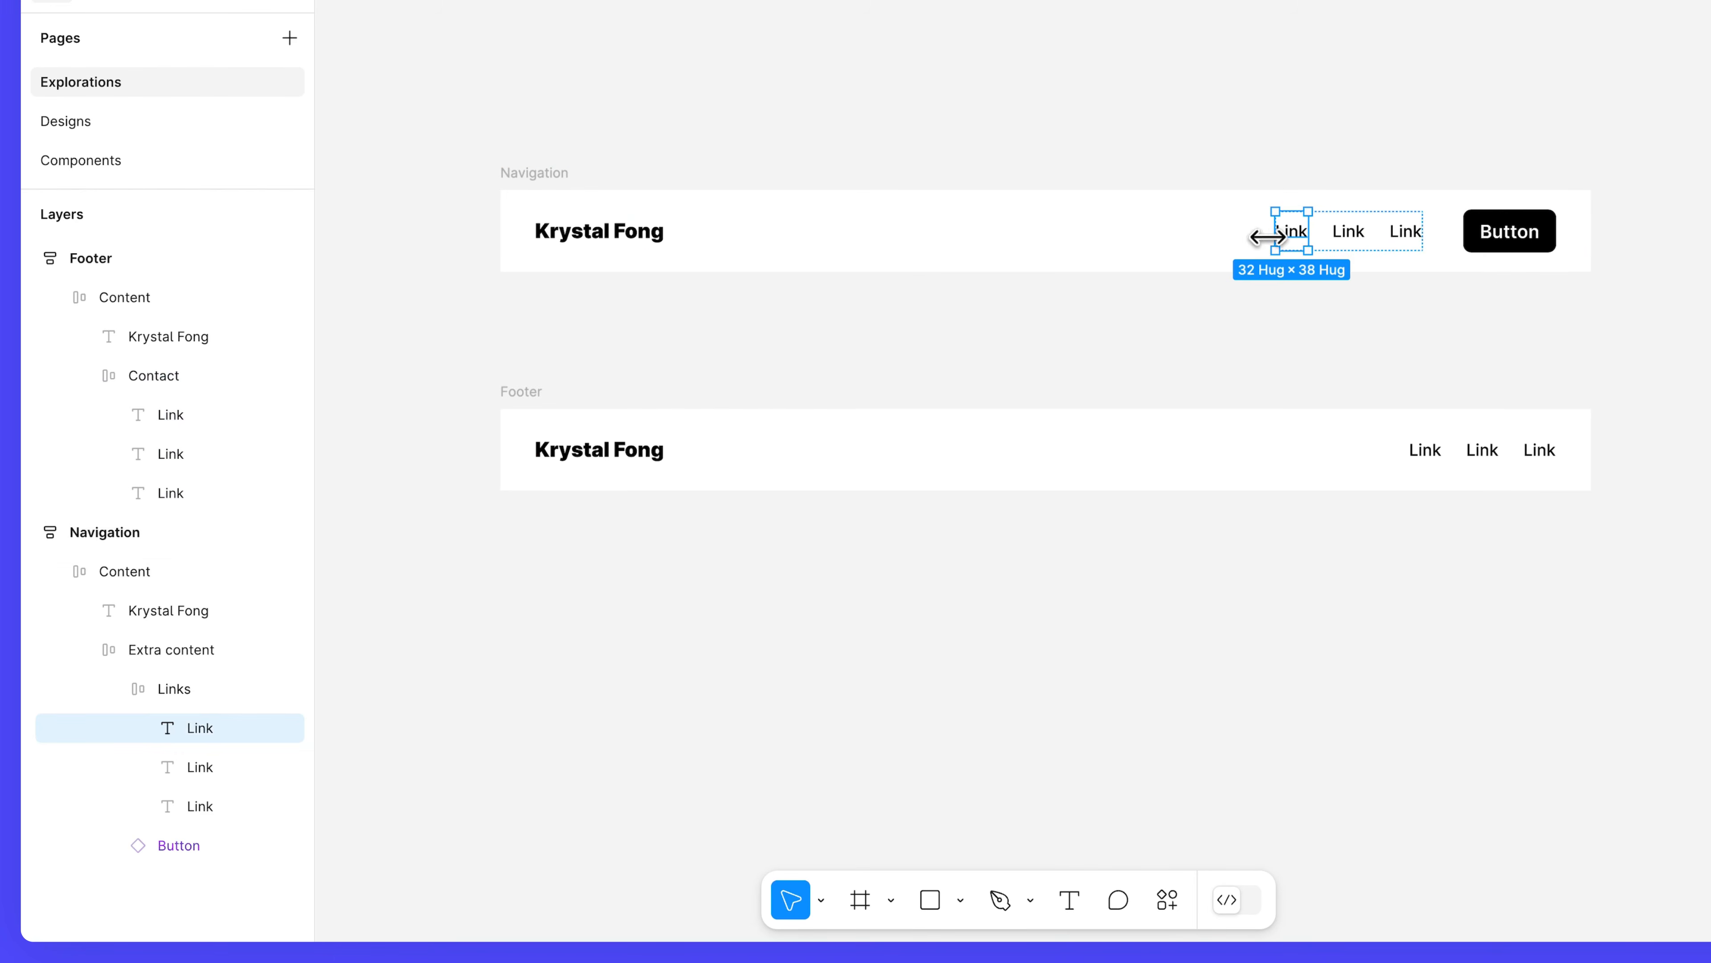
pyautogui.doubleClick(1291, 232)
pyautogui.write('Case studies')
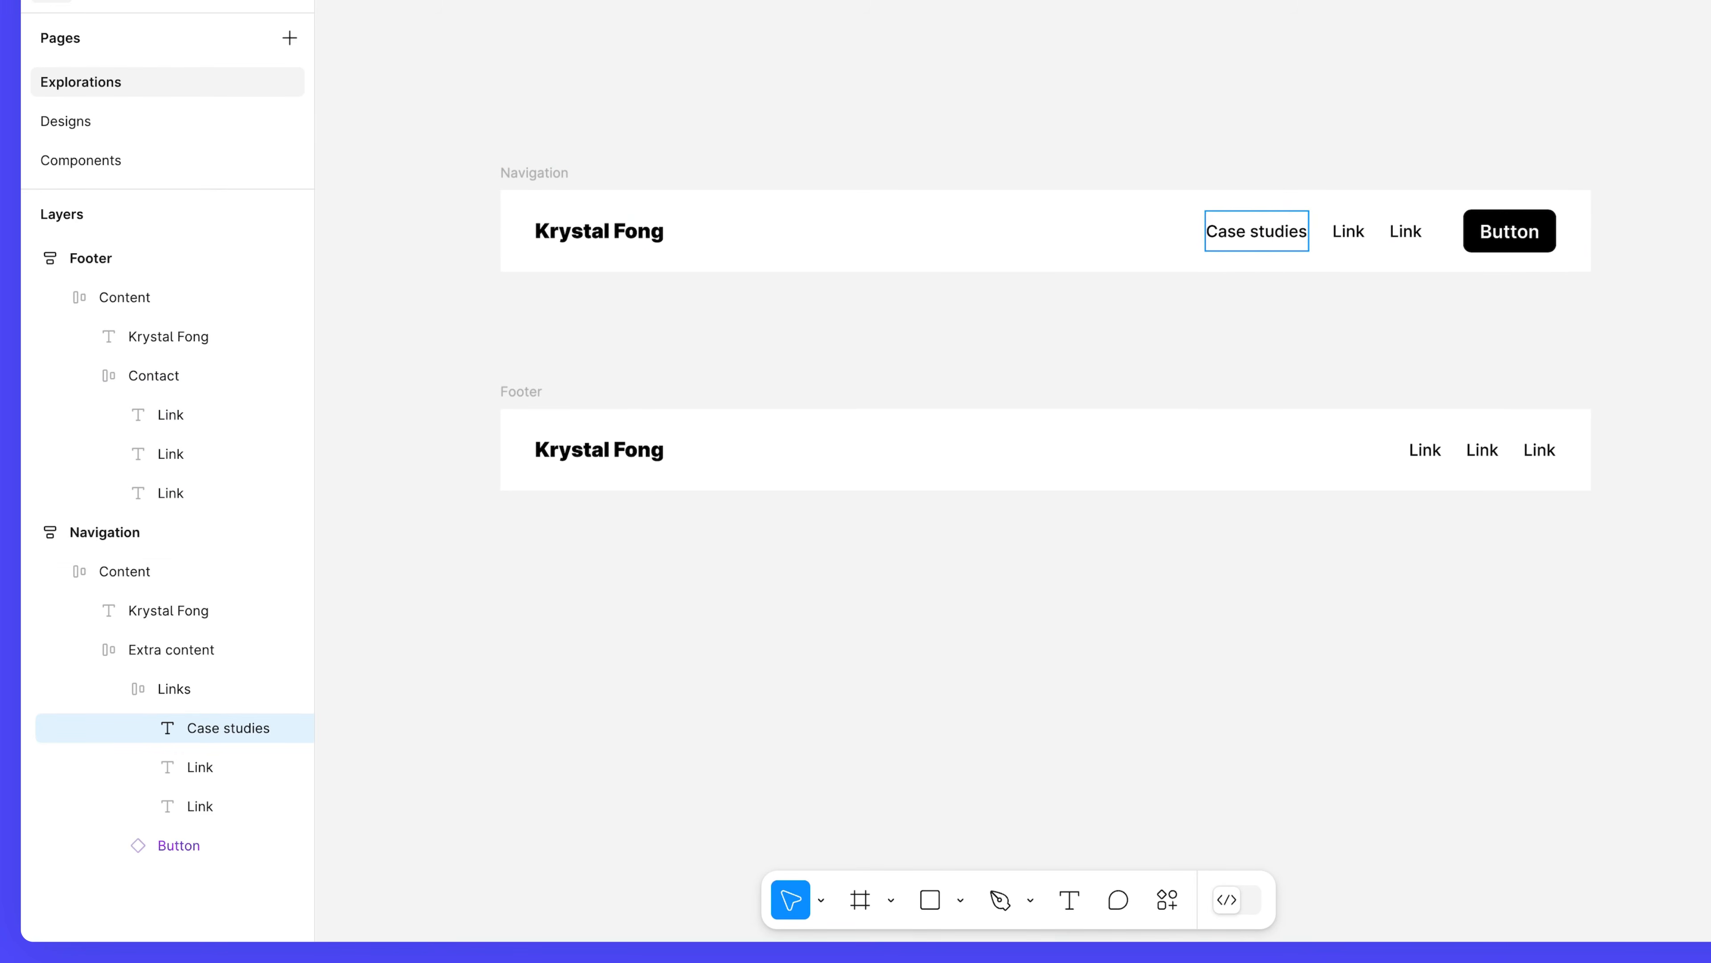
pyautogui.press('Escape')
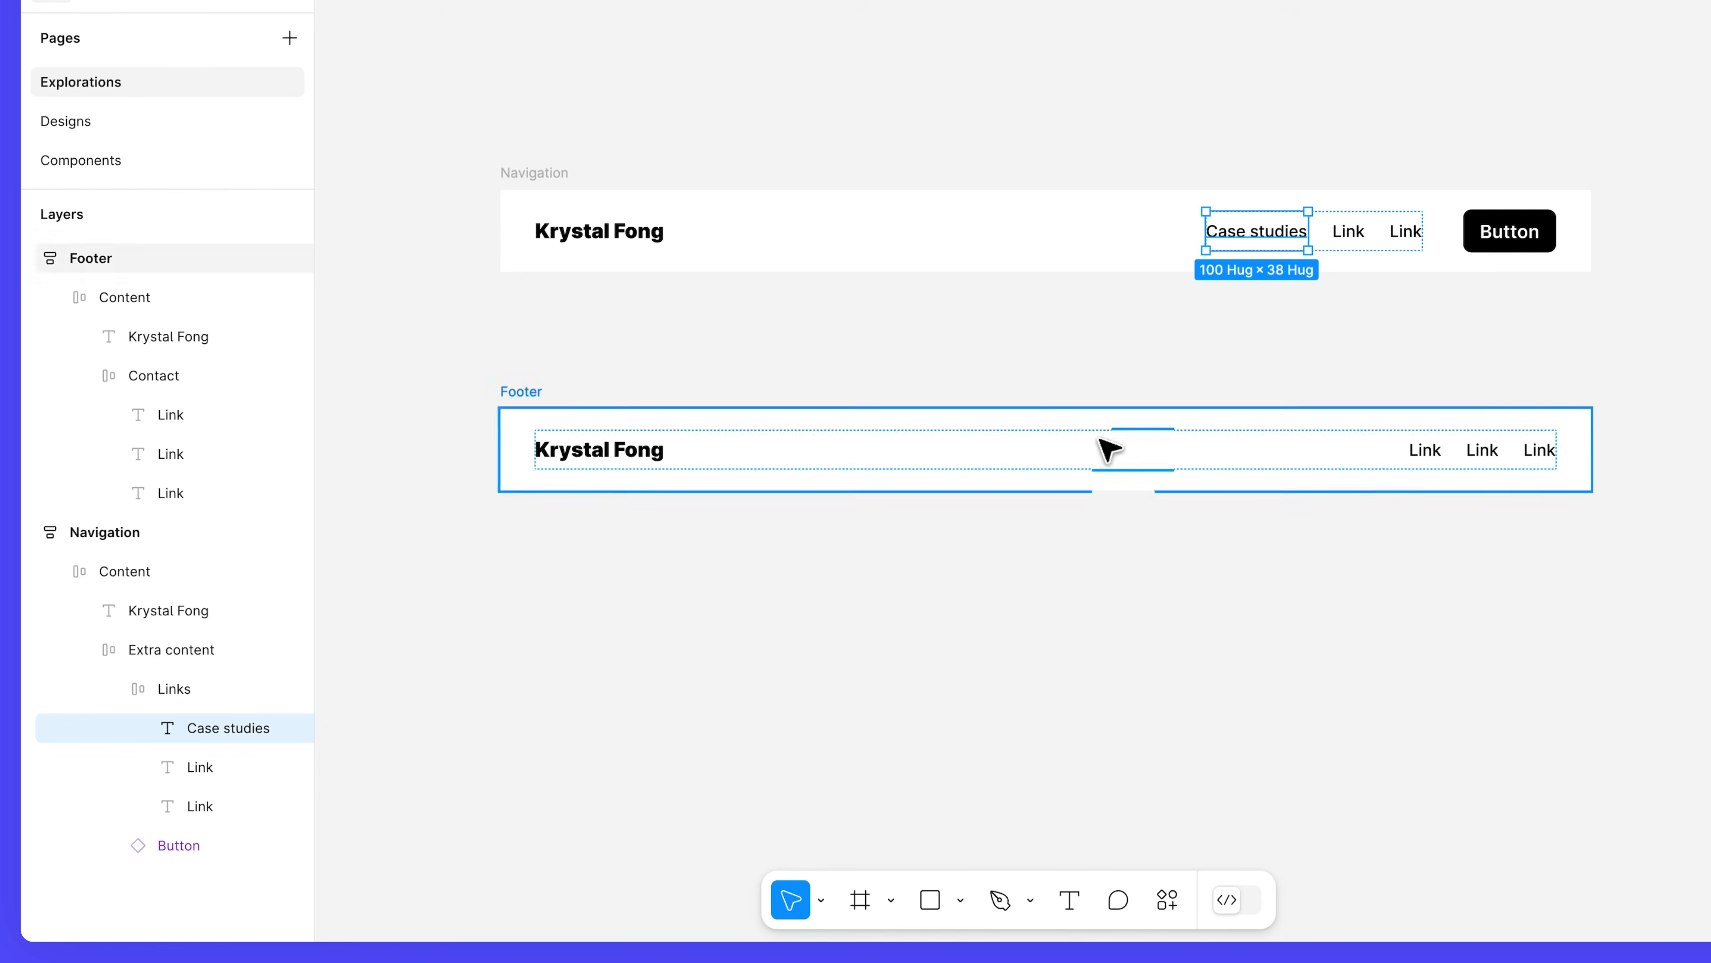
pyautogui.click(290, 767)
pyautogui.click(290, 807)
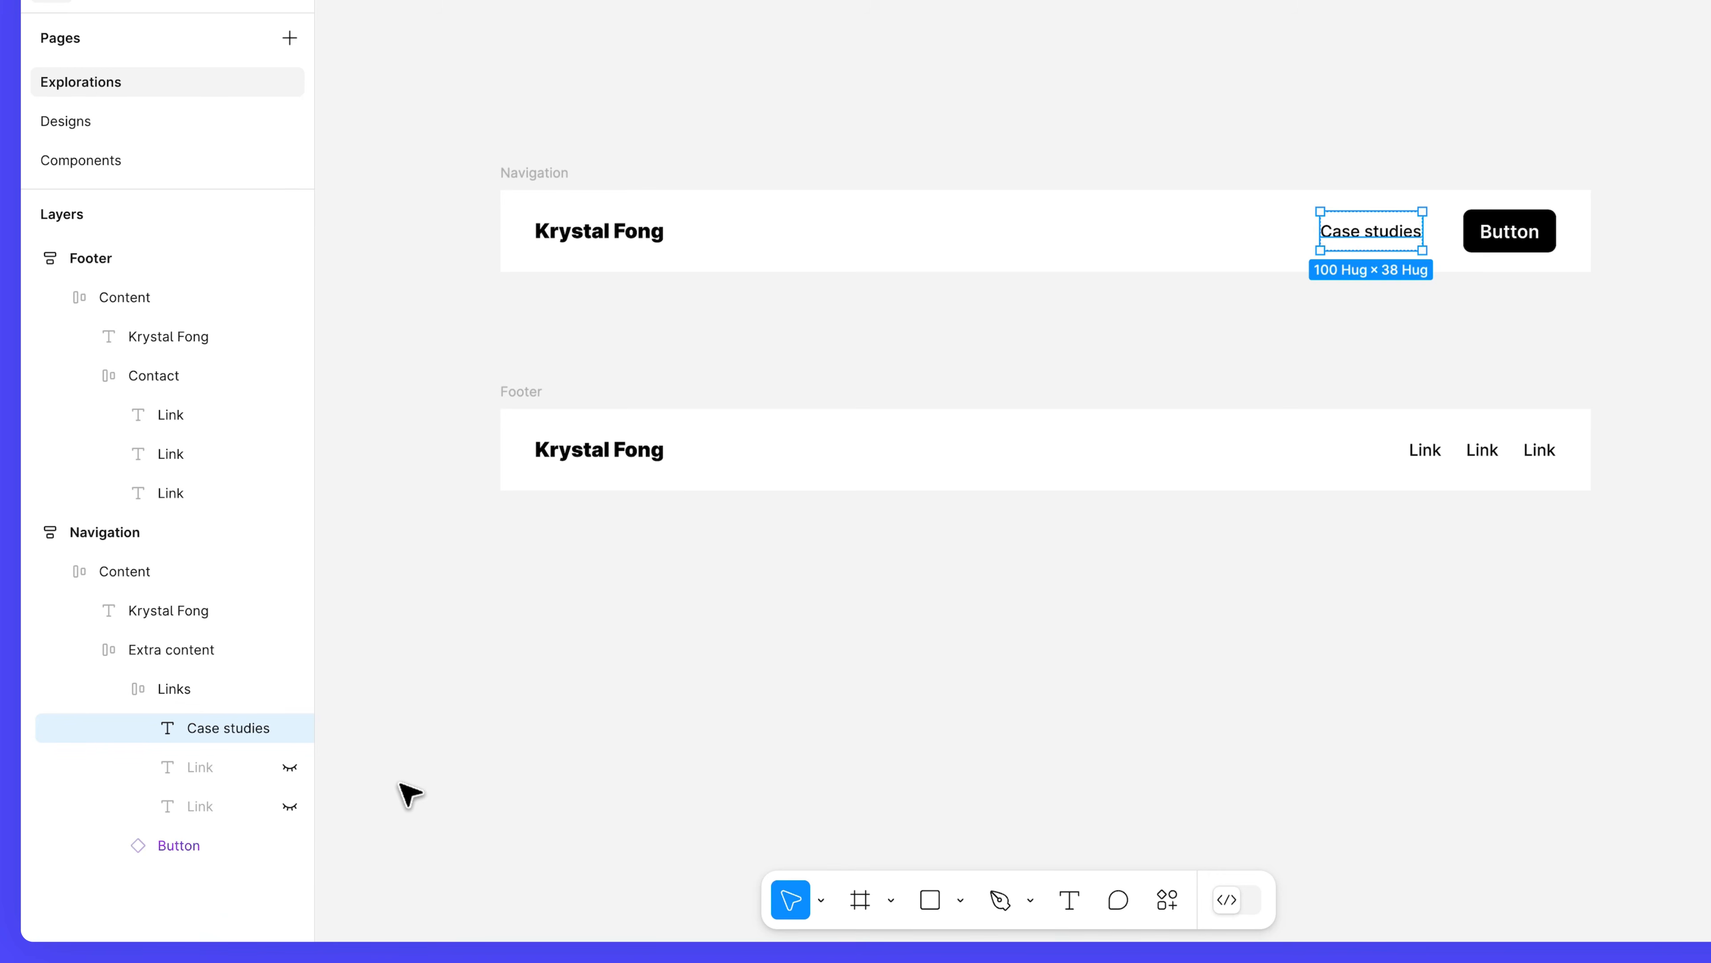
# Relabel the navigation button 'Let’s work together'.
pyautogui.click(220, 847)
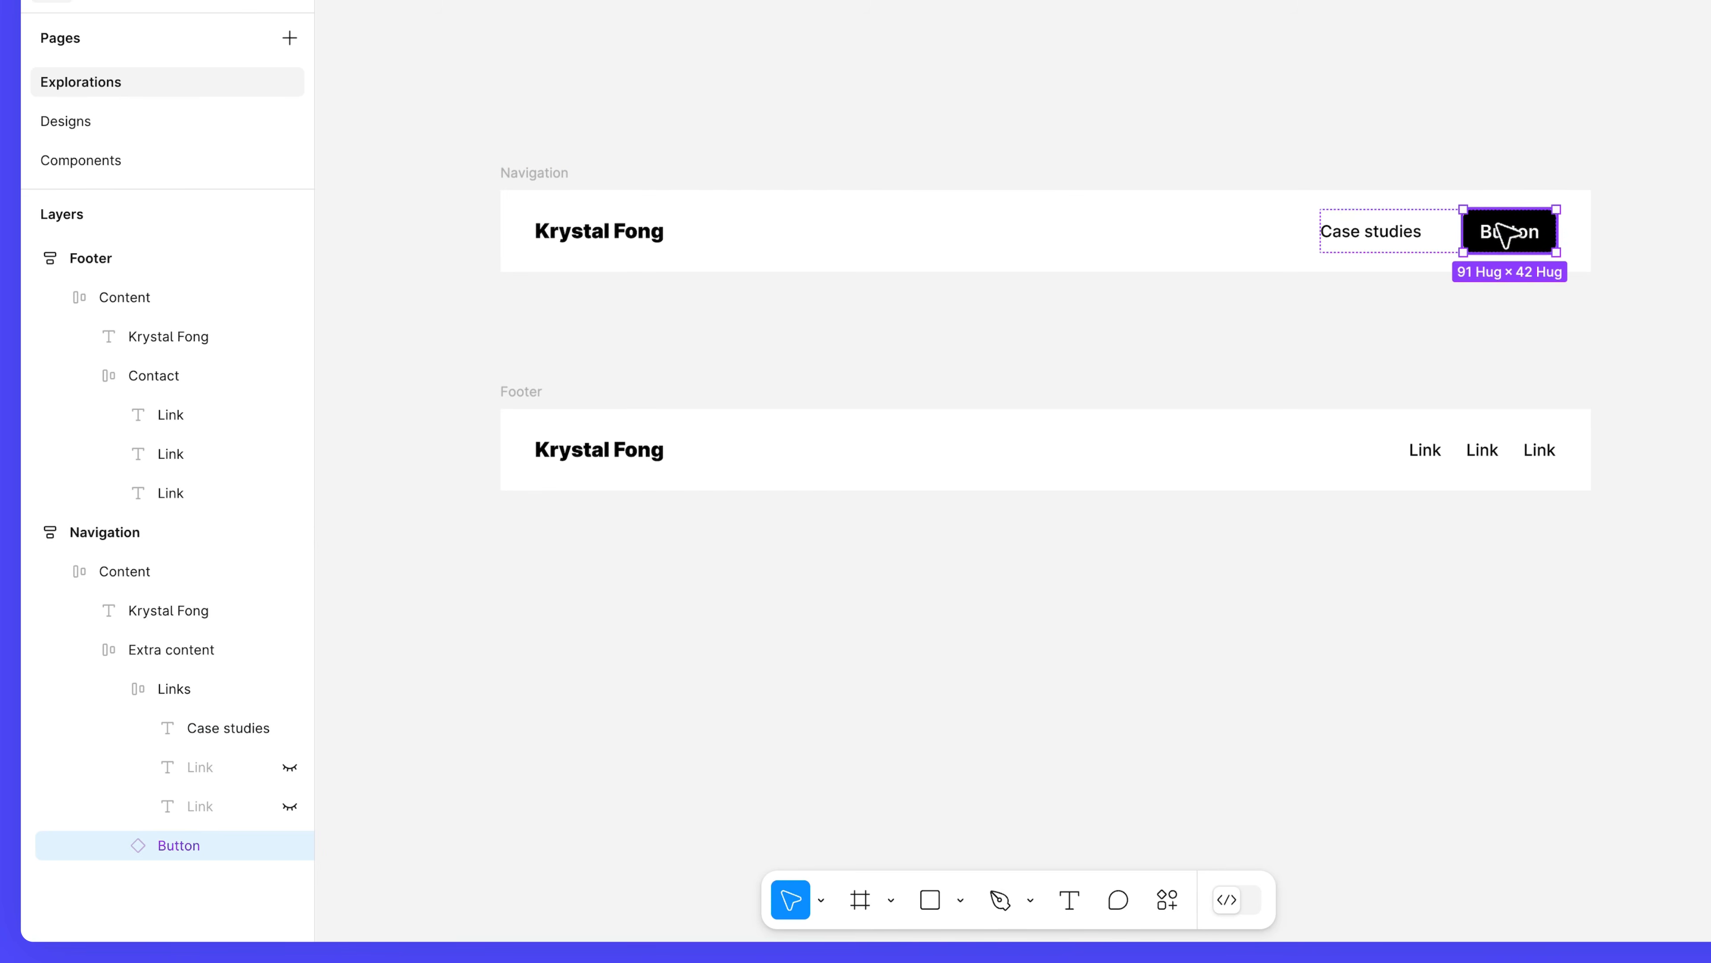
pyautogui.doubleClick(1506, 237)
pyautogui.write('Let’')
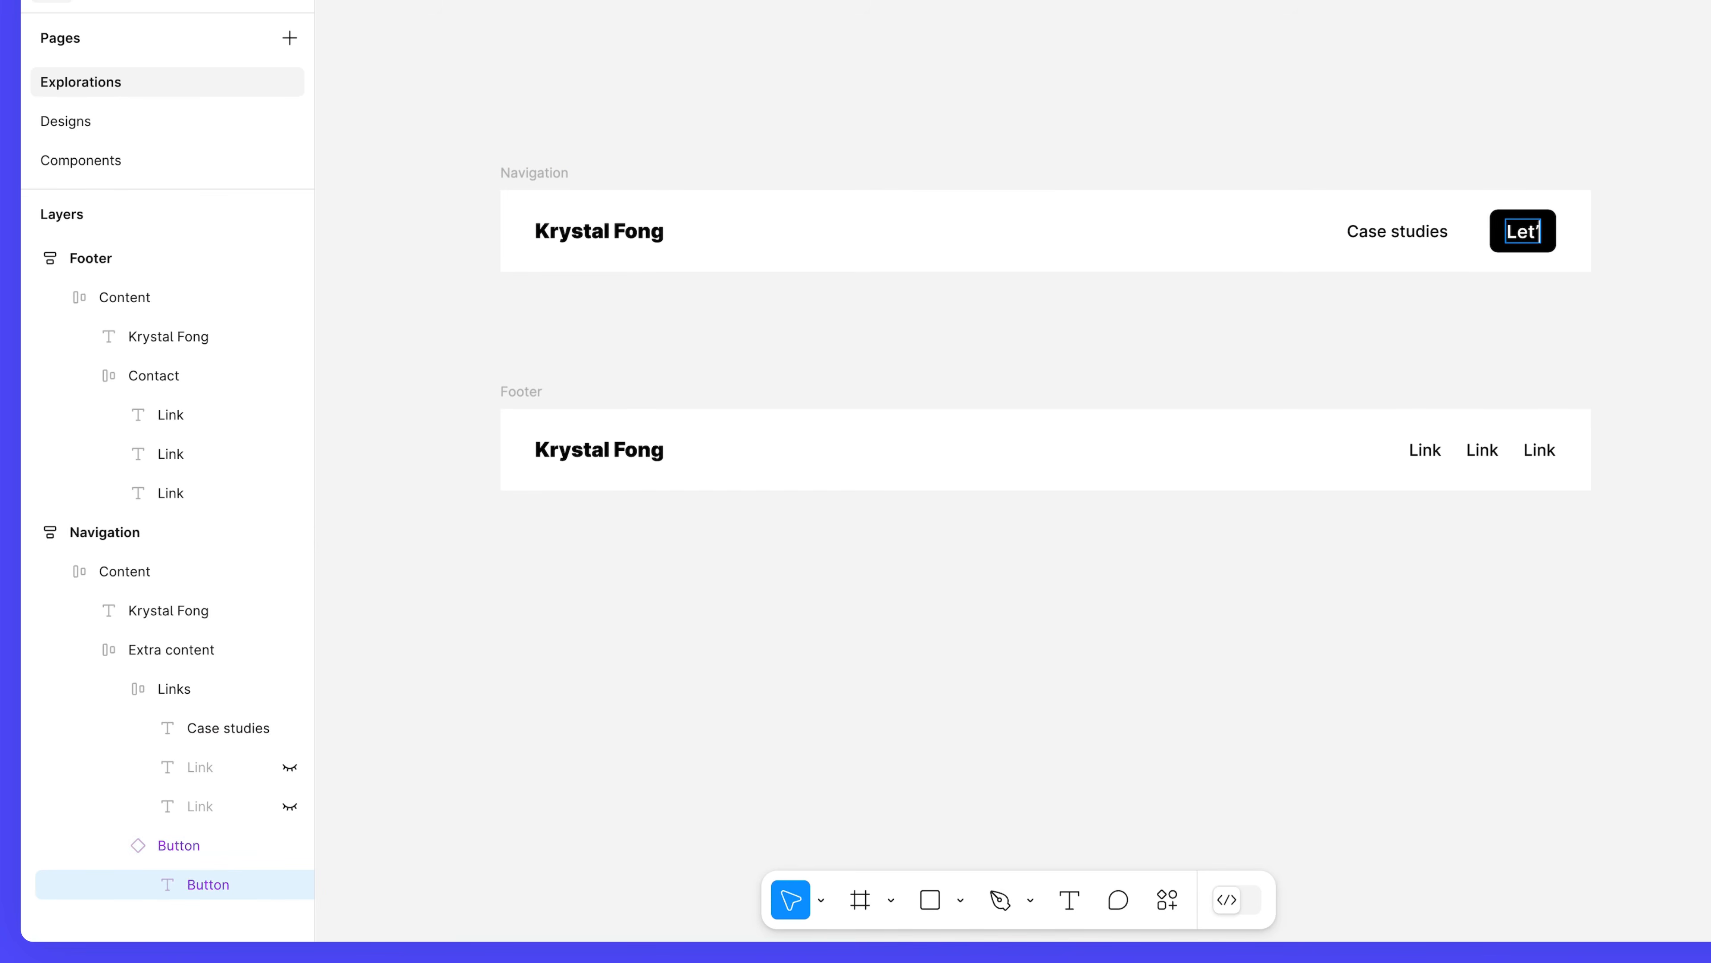
pyautogui.write('s work together')
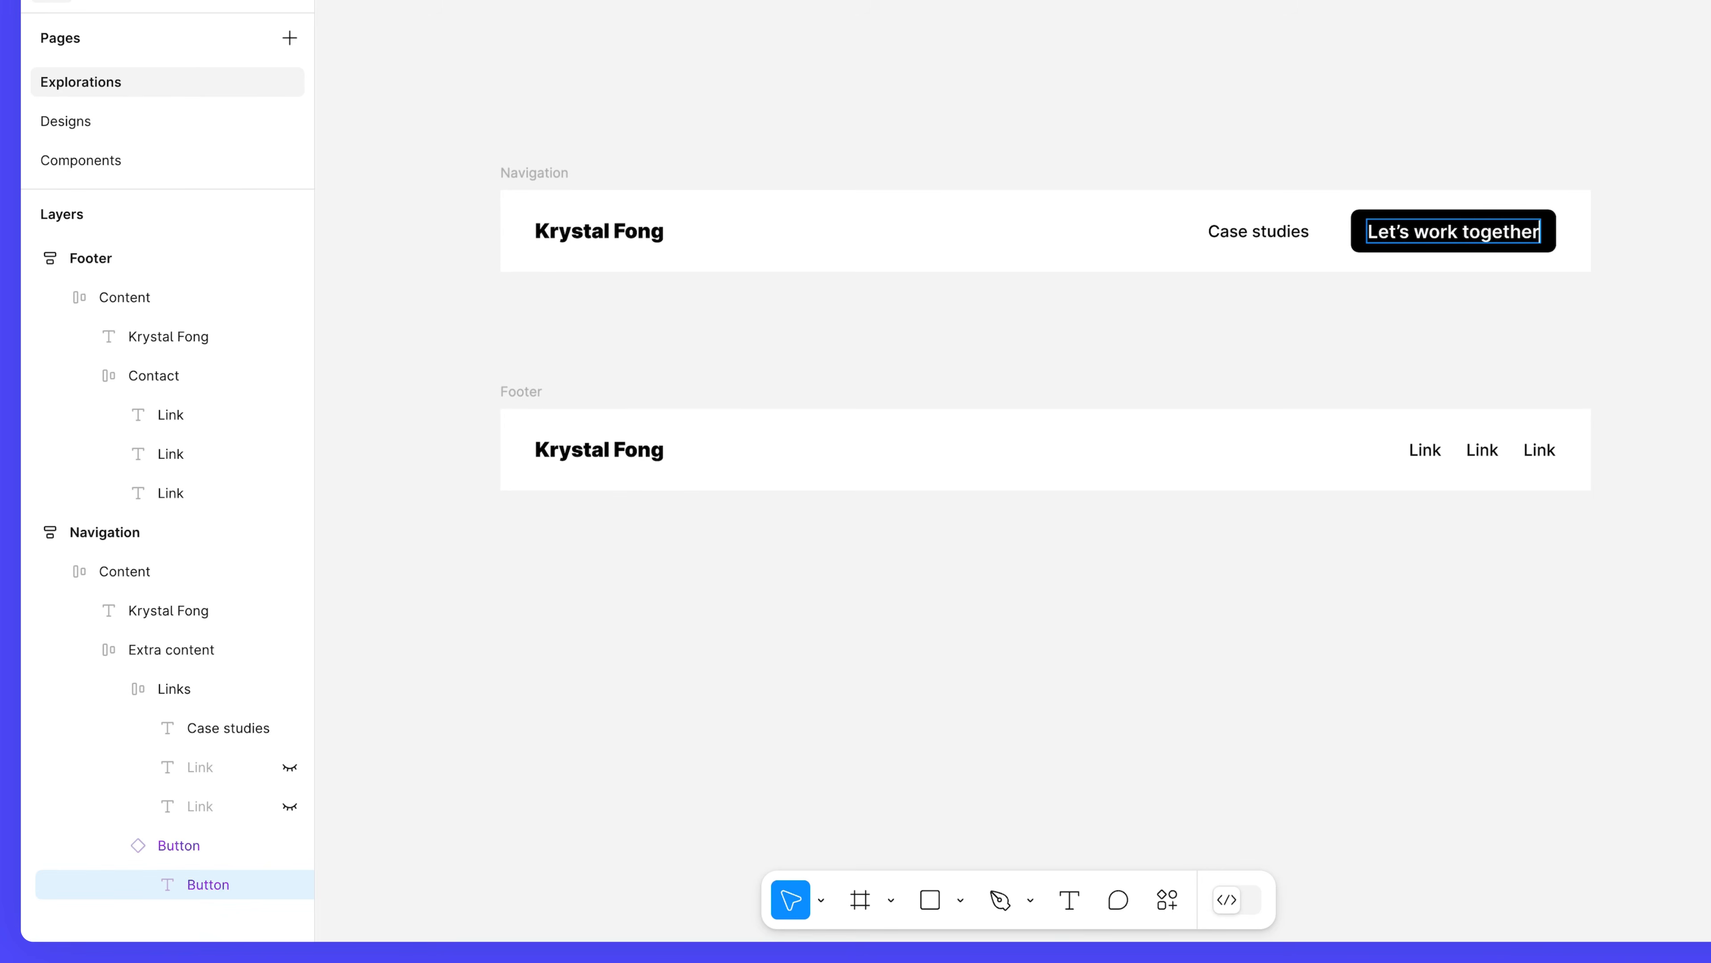
pyautogui.press('Escape')
pyautogui.click(1509, 331)
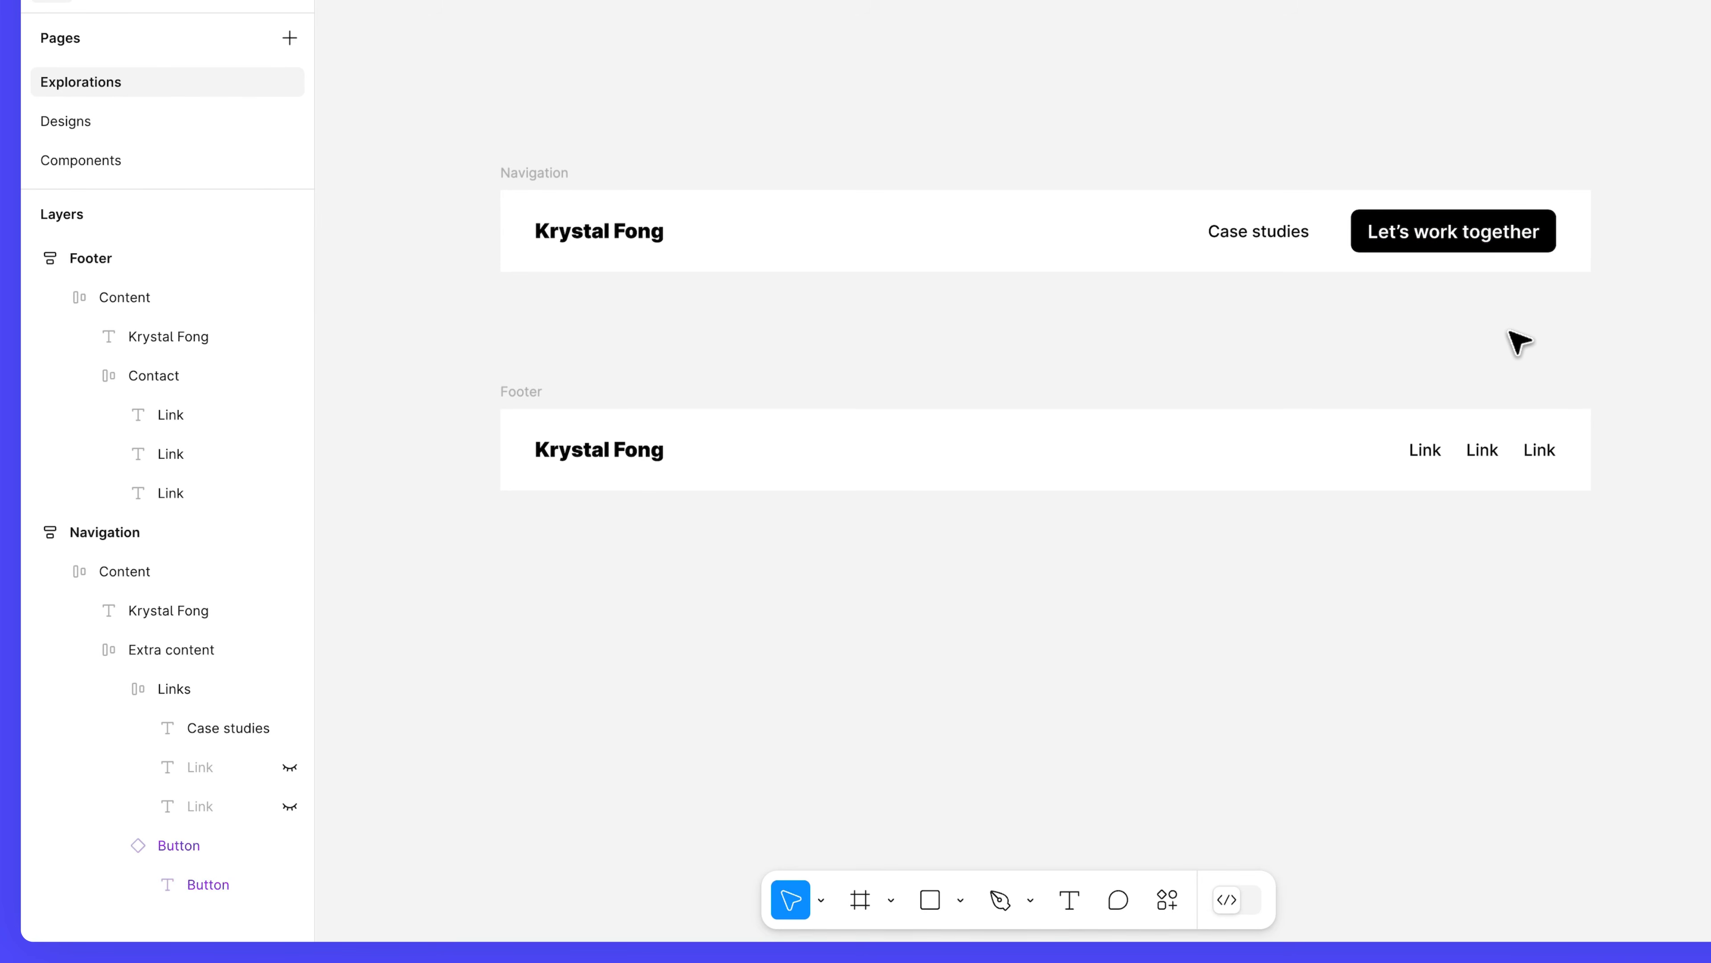
# Enter the contact e-mail and phone number in the footer's first two links, hiding the third.
pyautogui.doubleClick(1427, 445)
pyautogui.doubleClick(1427, 445)
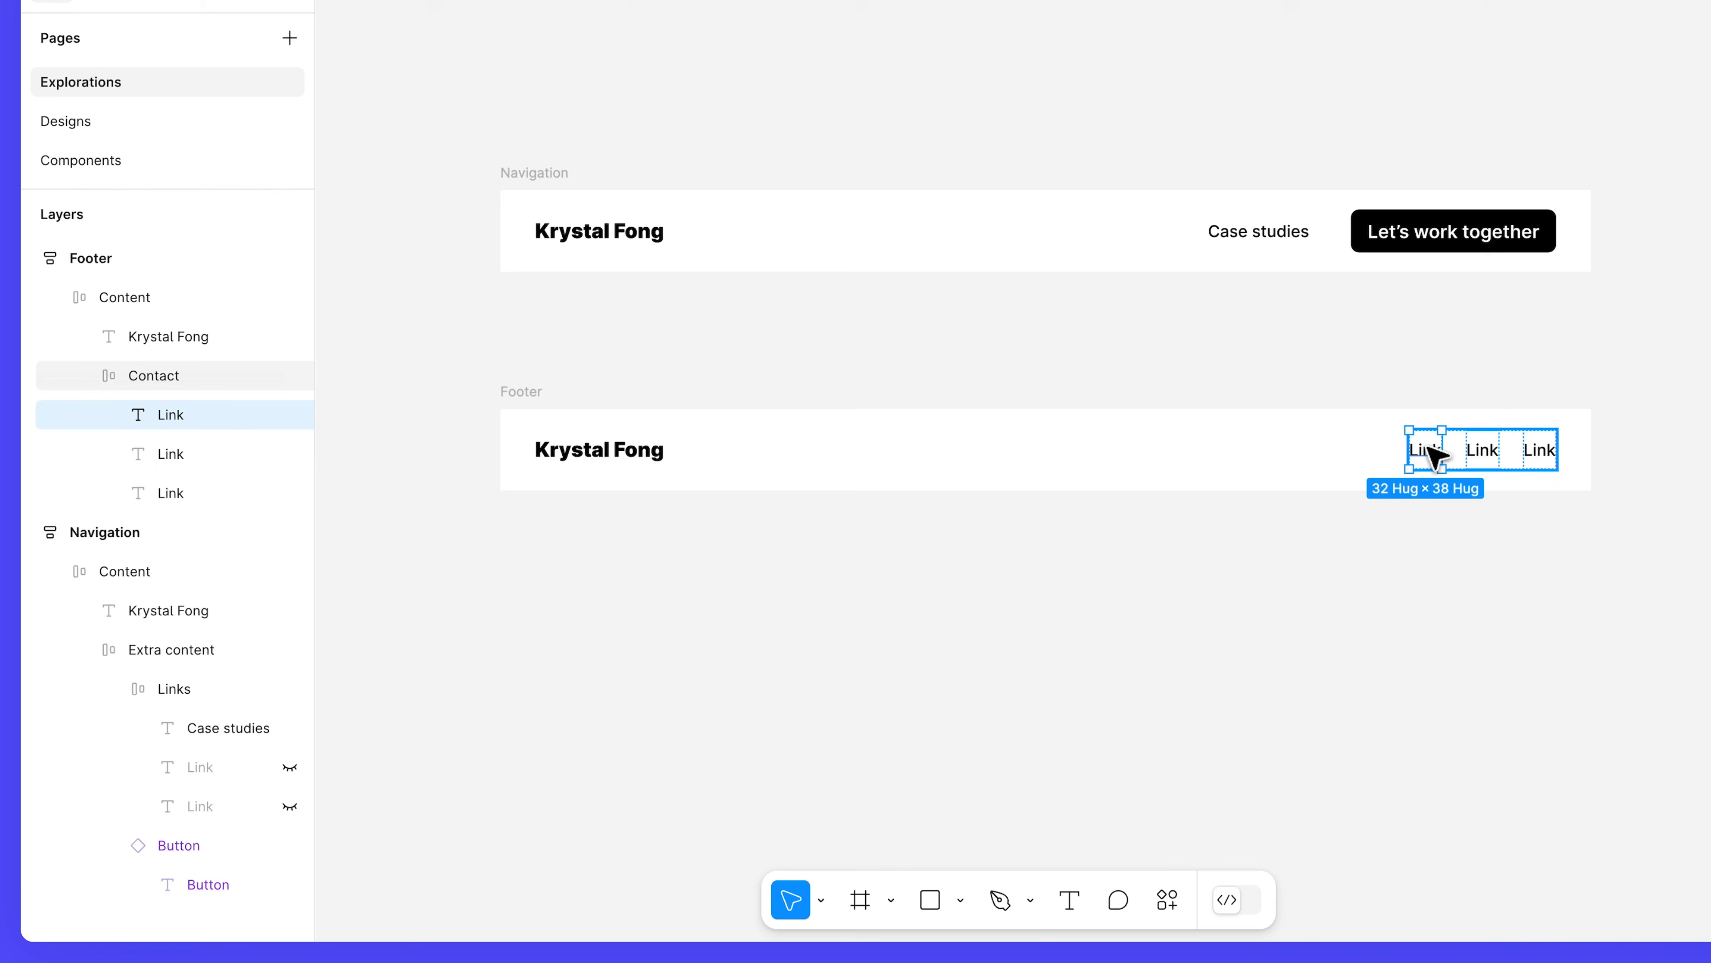
pyautogui.doubleClick(1482, 449)
pyautogui.write('123-456-1234')
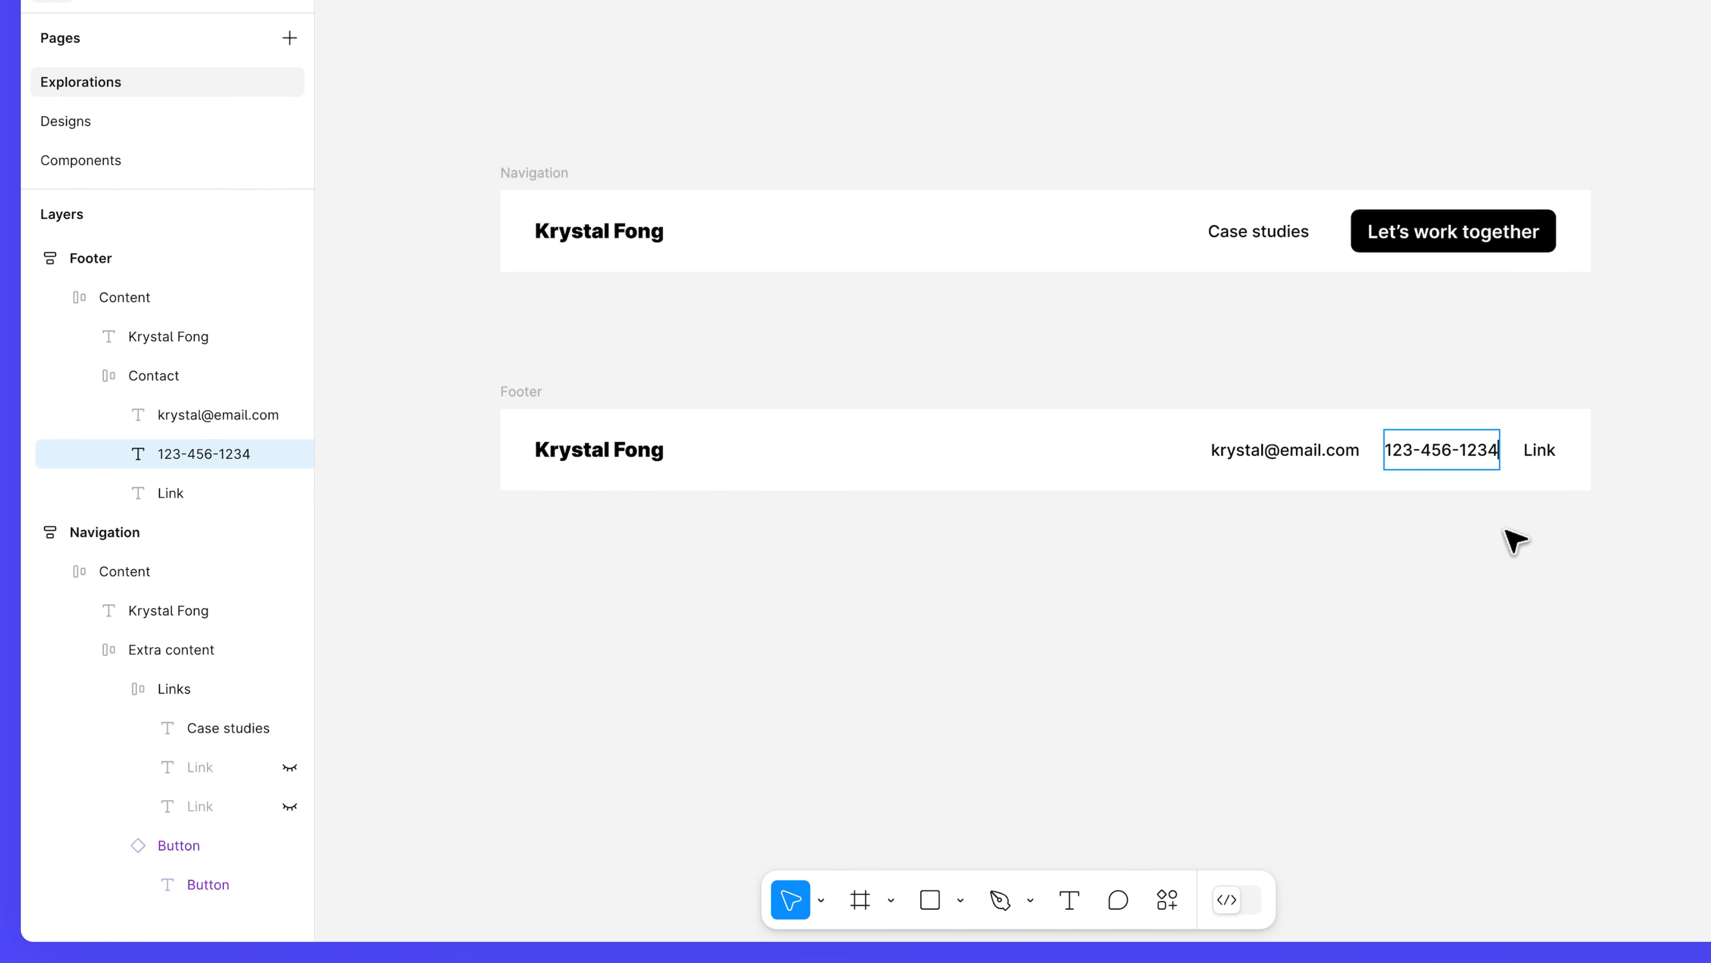
pyautogui.press('Escape')
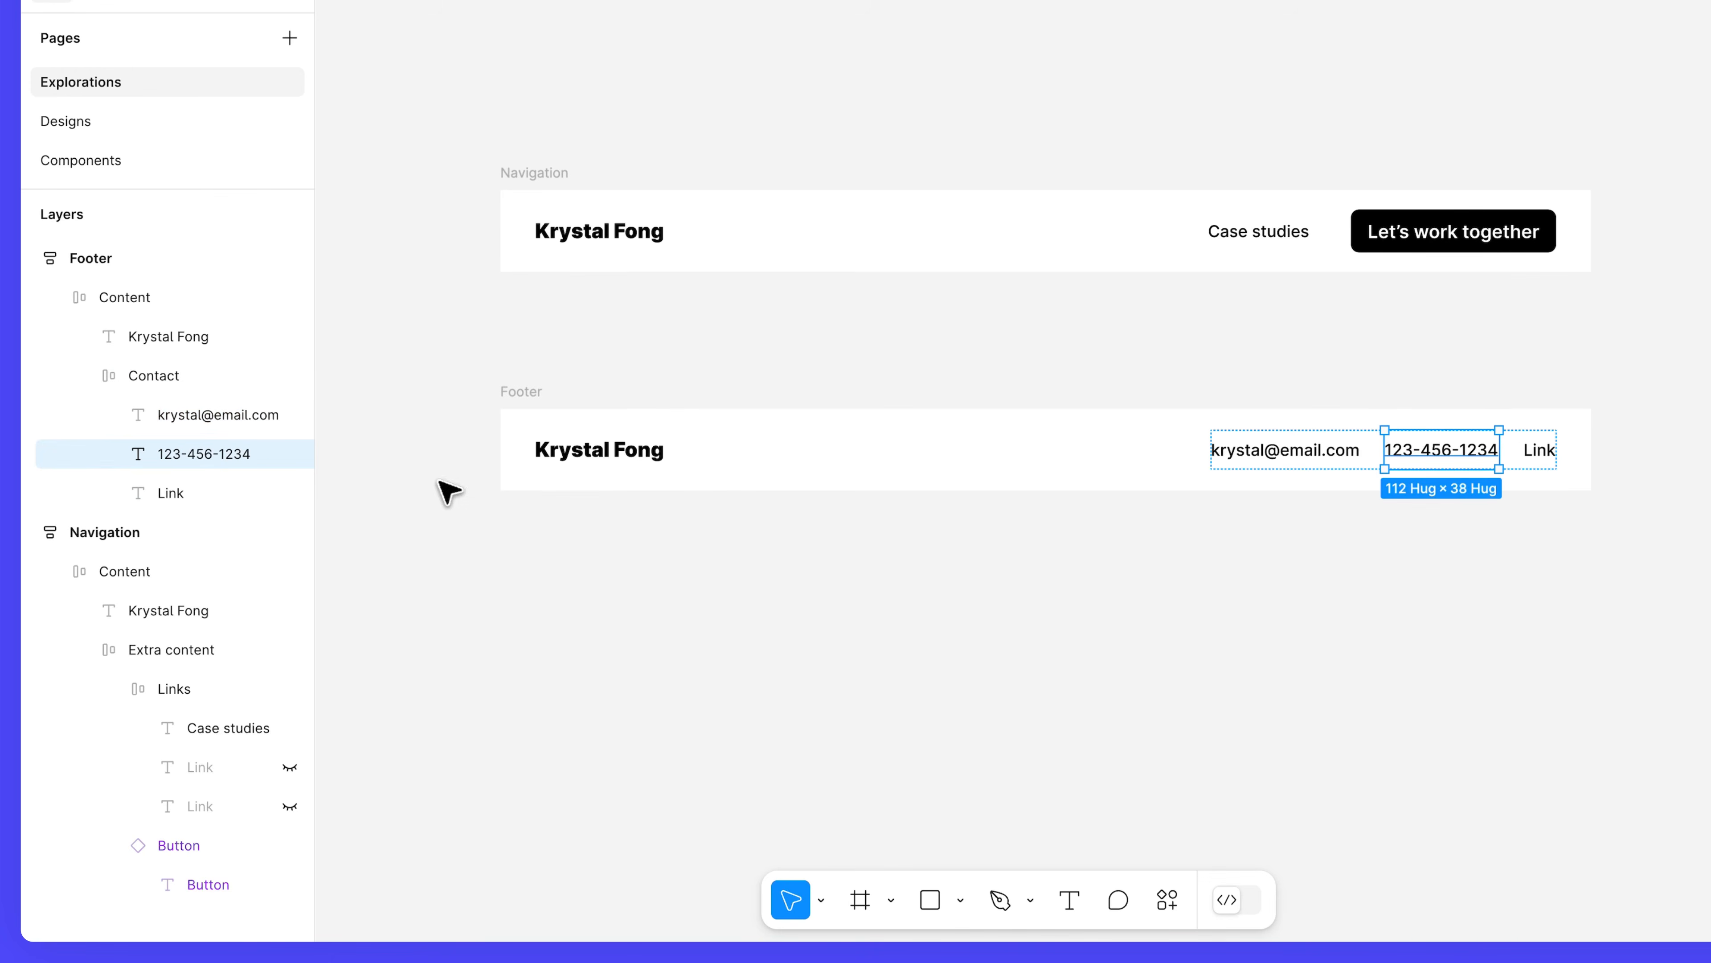
pyautogui.click(290, 493)
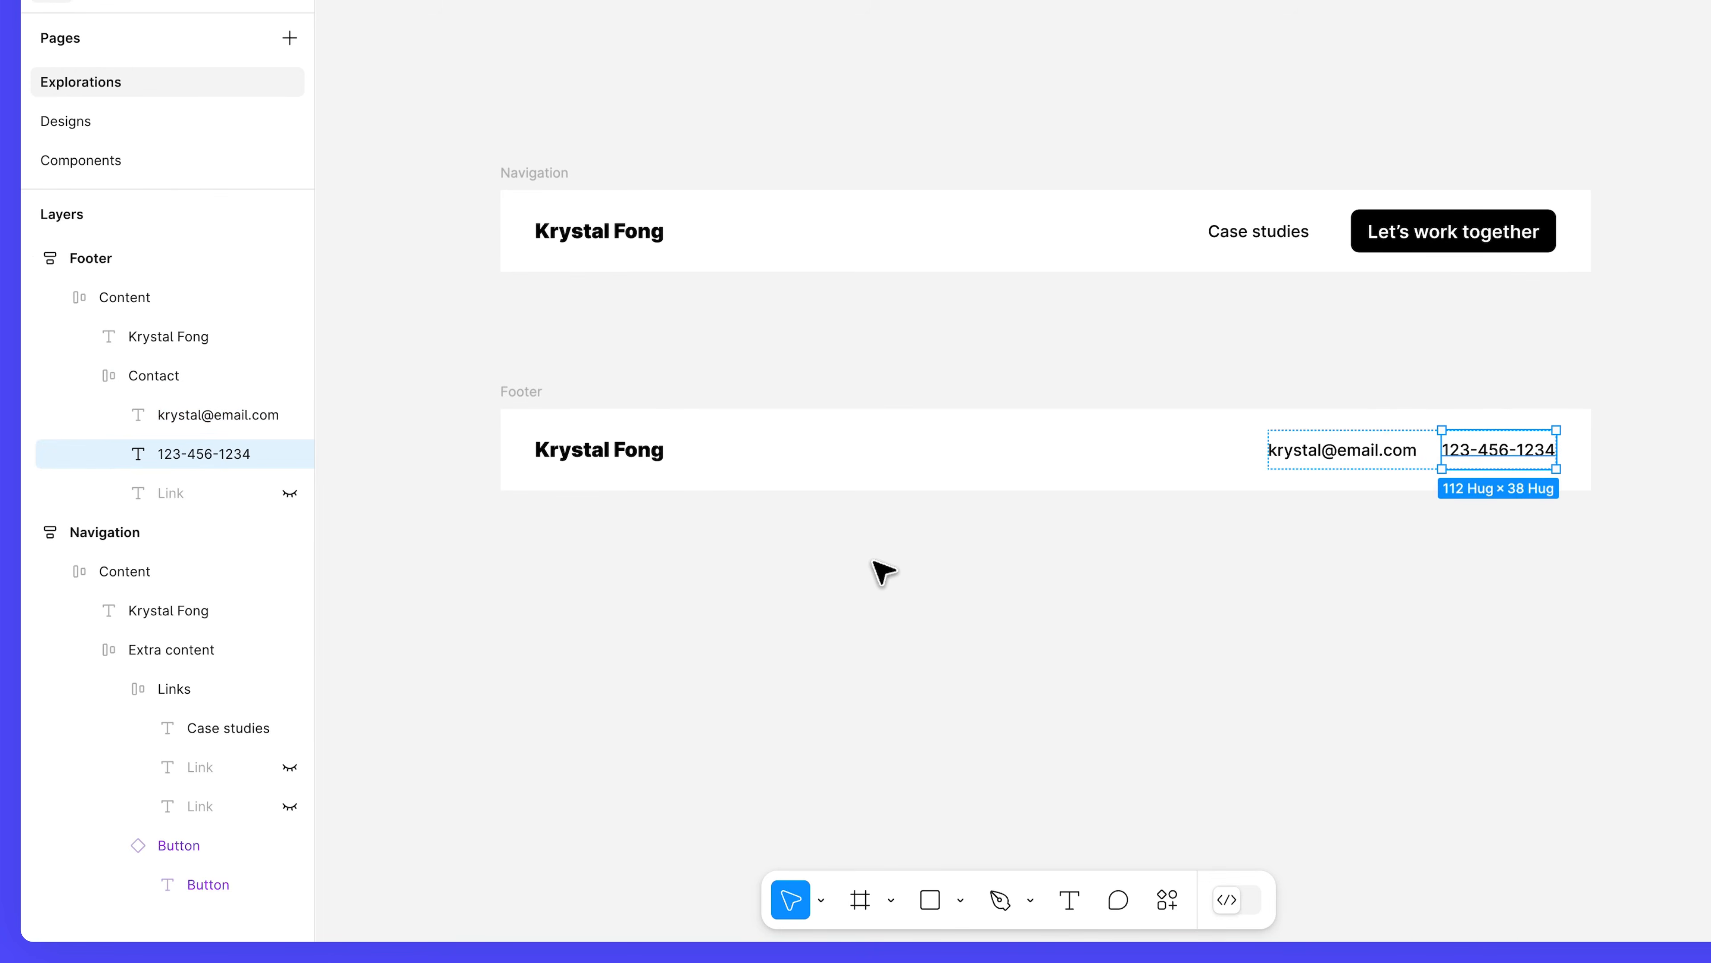
pyautogui.click(947, 577)
pyautogui.click(522, 392)
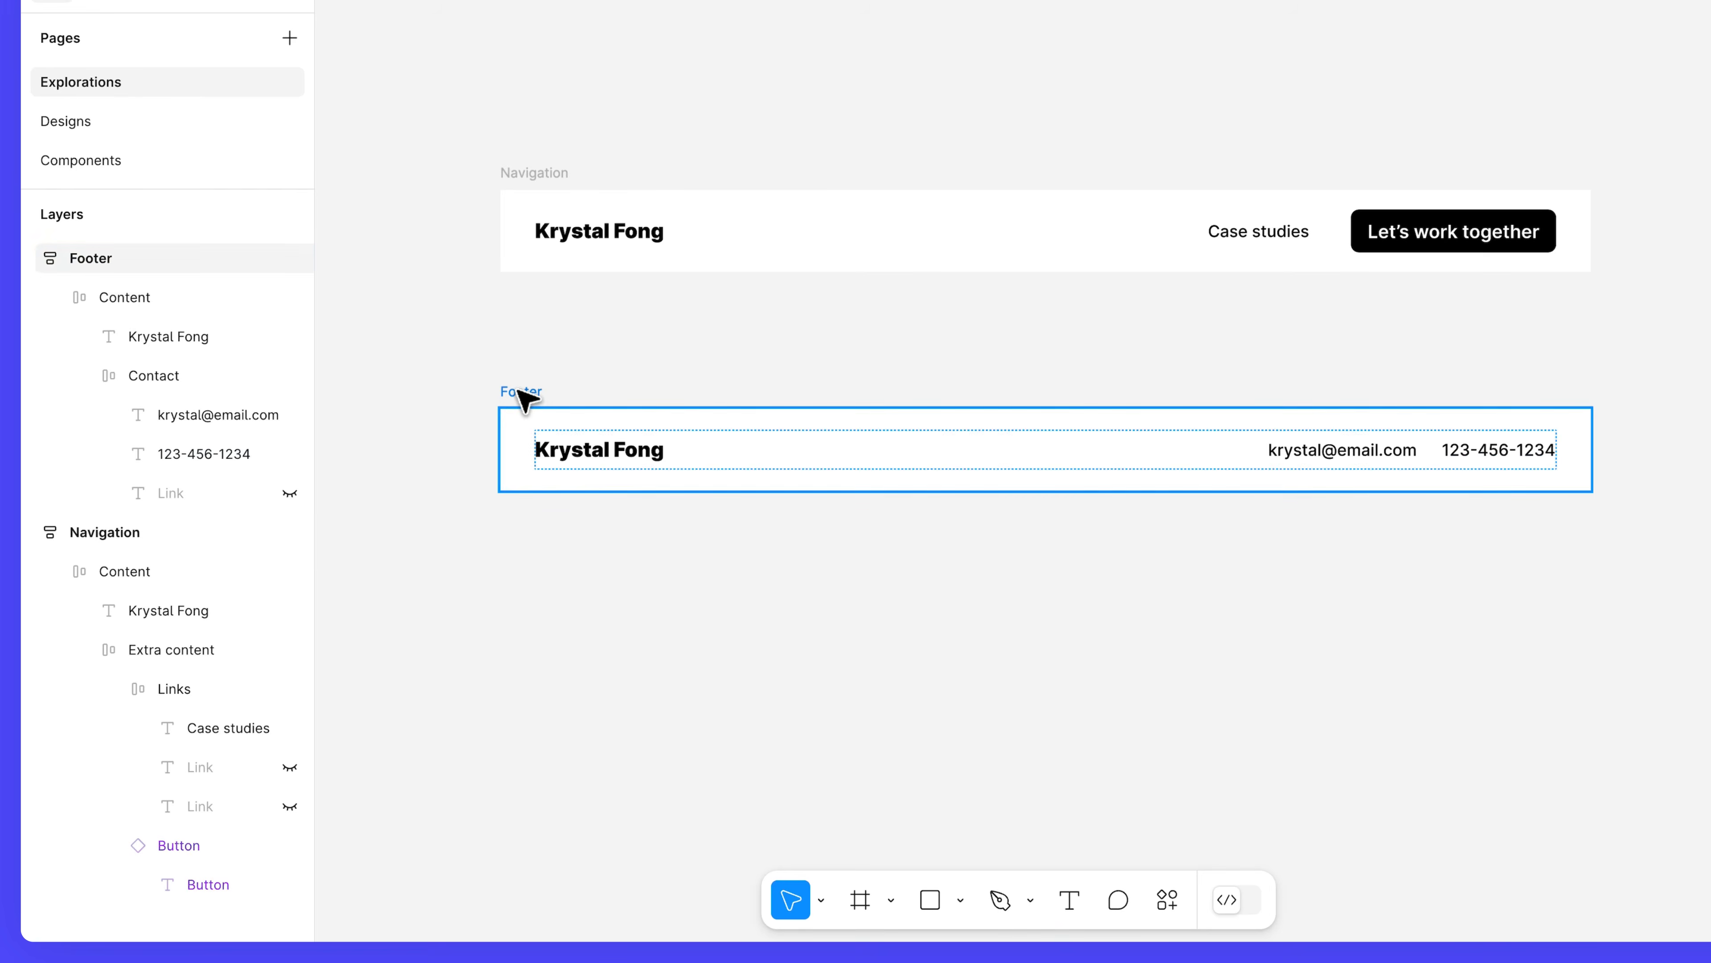
# Turn the selected Navigation and Footer frames into separate components.
pyautogui.keyDown('shift'); pyautogui.click(547, 174); pyautogui.keyUp('shift')
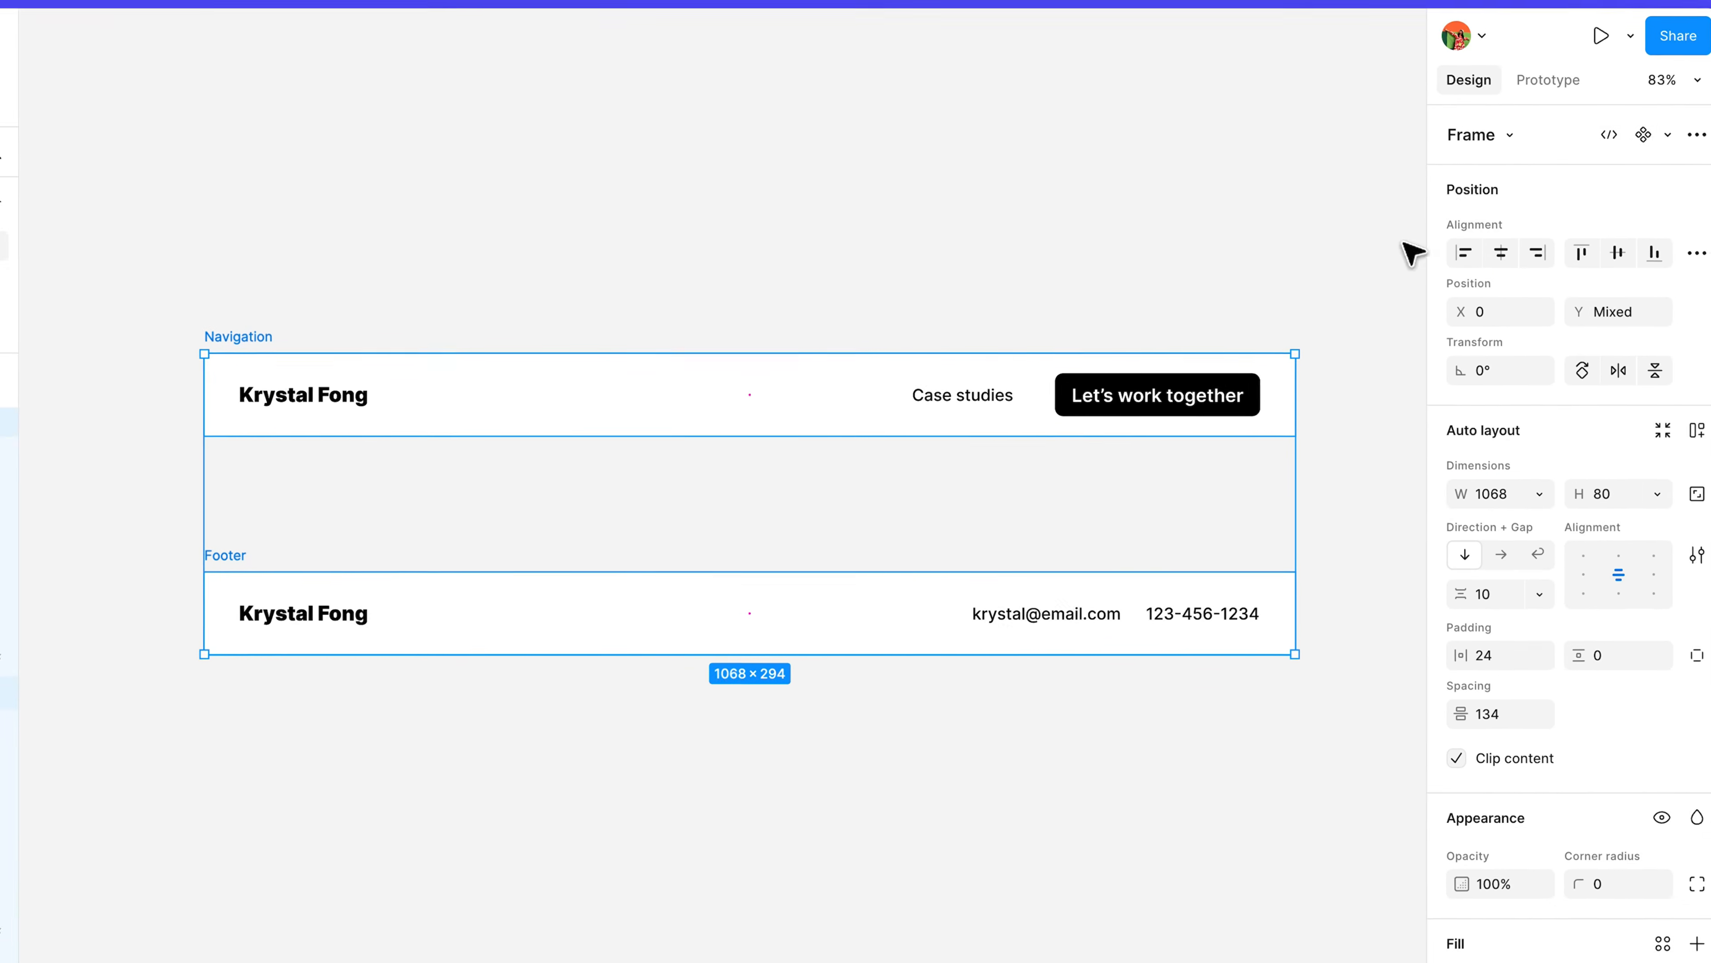
pyautogui.click(1636, 151)
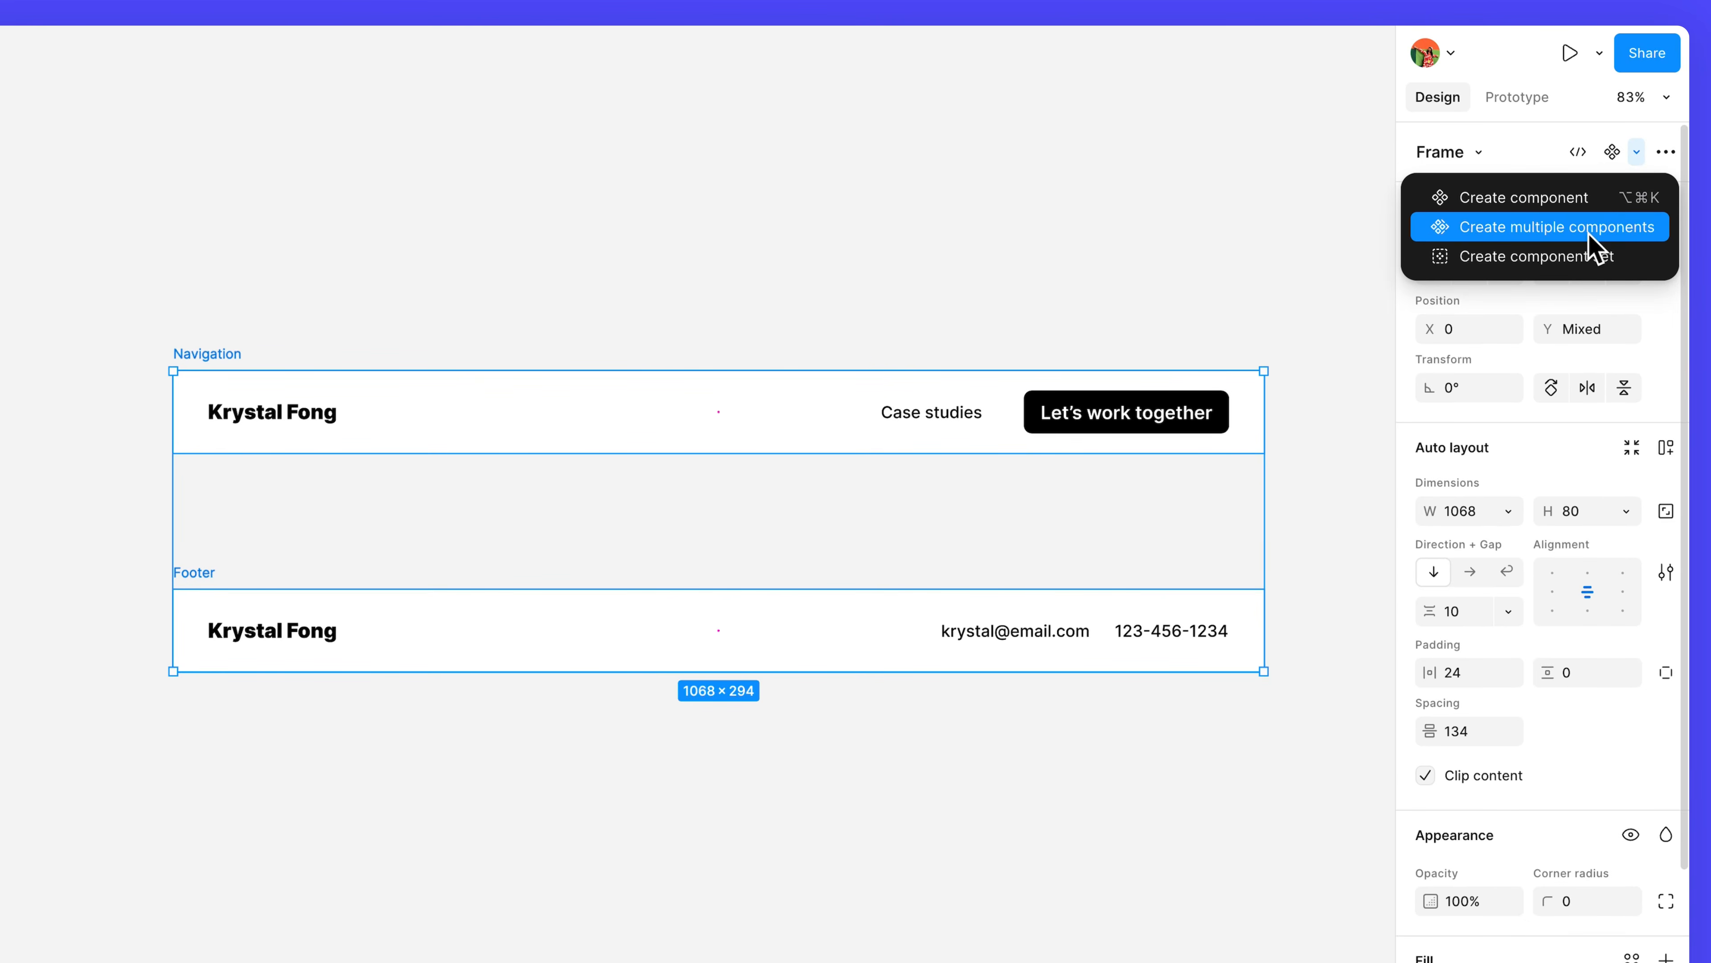
pyautogui.click(1595, 246)
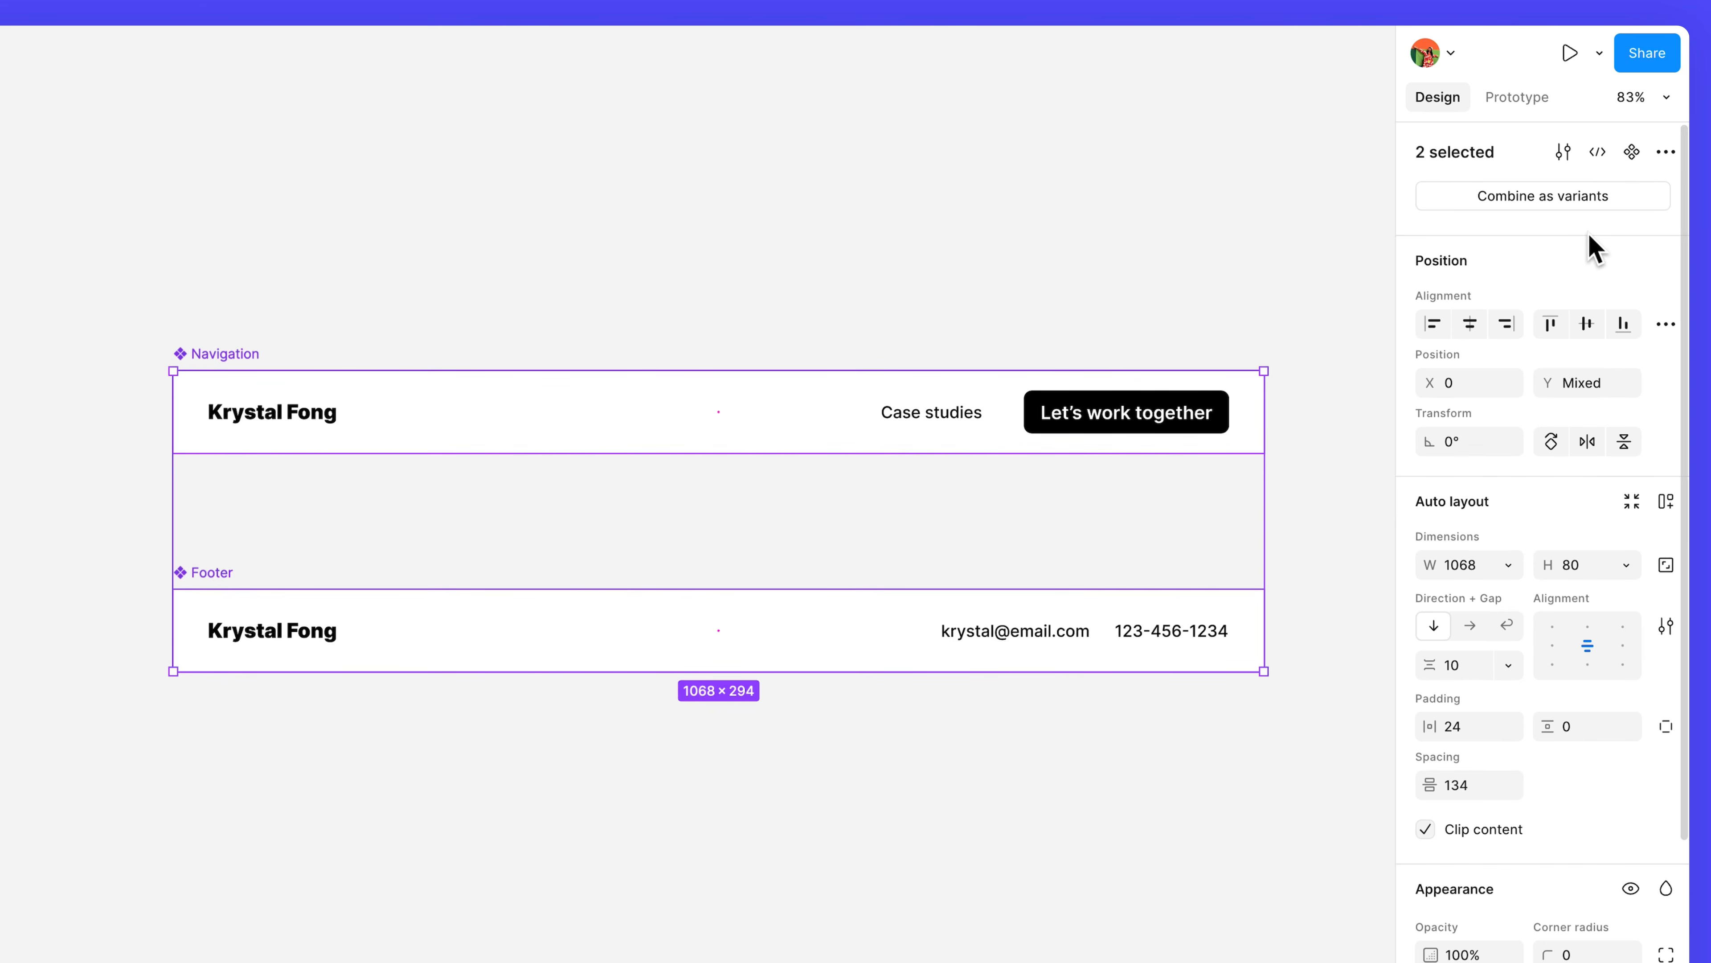
# Move both new components to the Components page.
pyautogui.rightClick(775, 464)
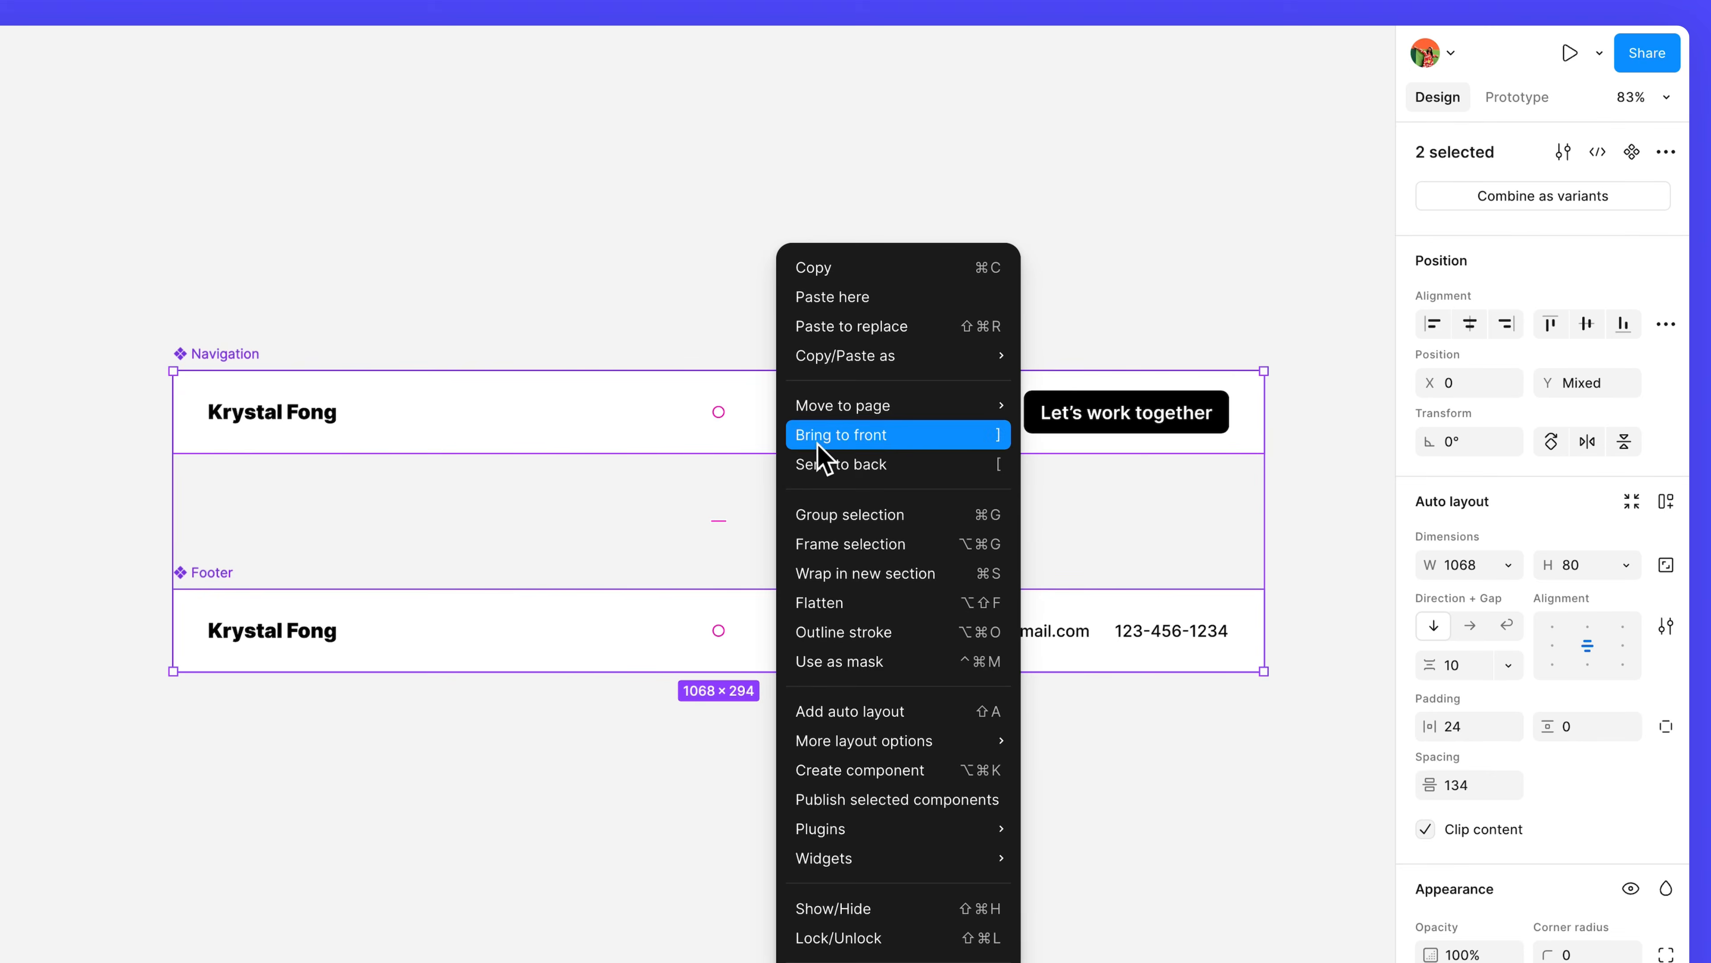
pyautogui.moveTo(917, 410)
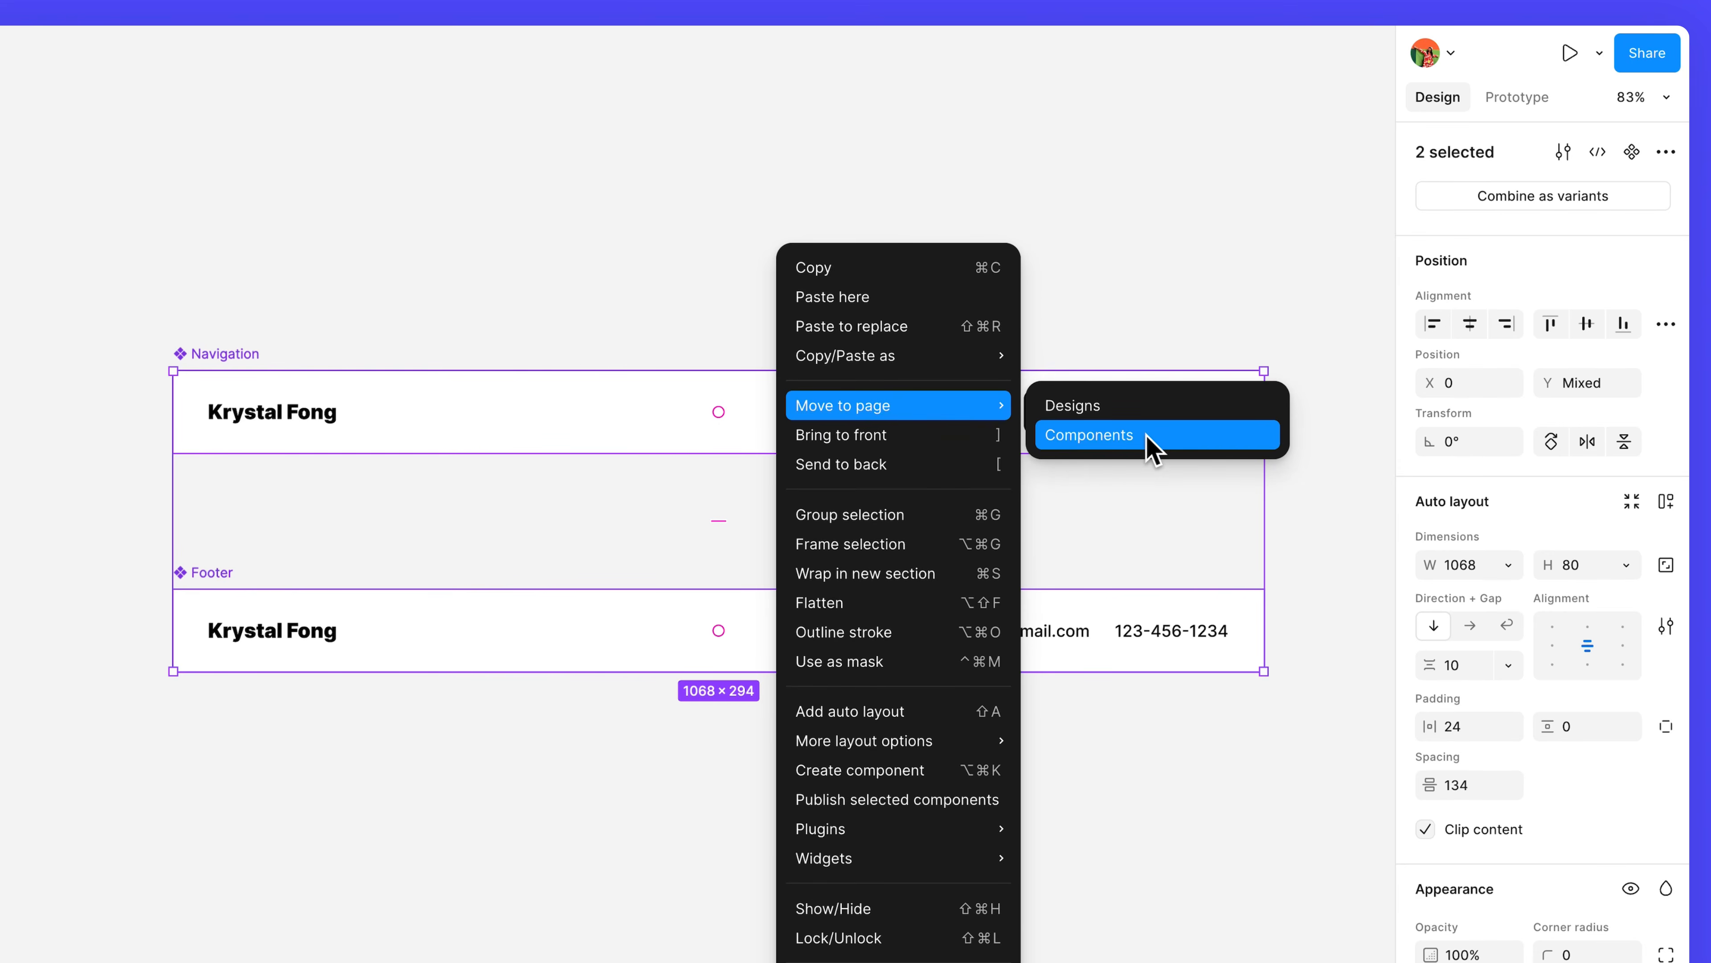
pyautogui.click(1153, 447)
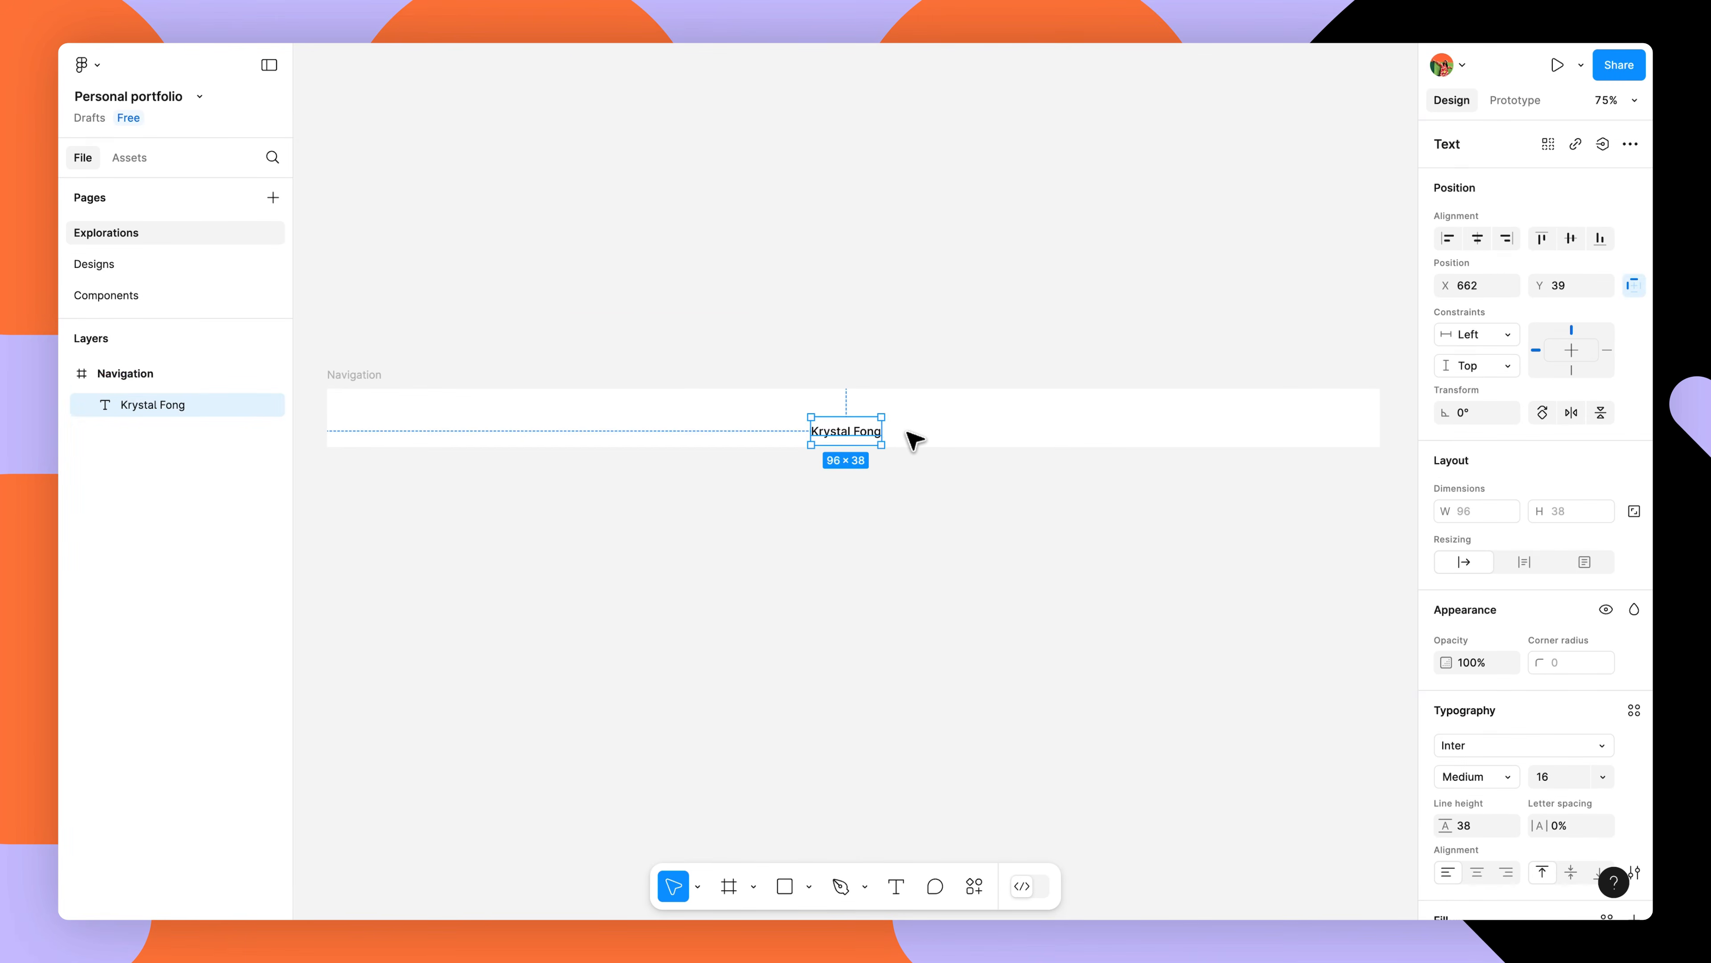
# Move the owner's name left, add a Button at the bar's right, and make both bars components.
pyautogui.moveTo(914, 440); pyautogui.dragTo(412, 426)
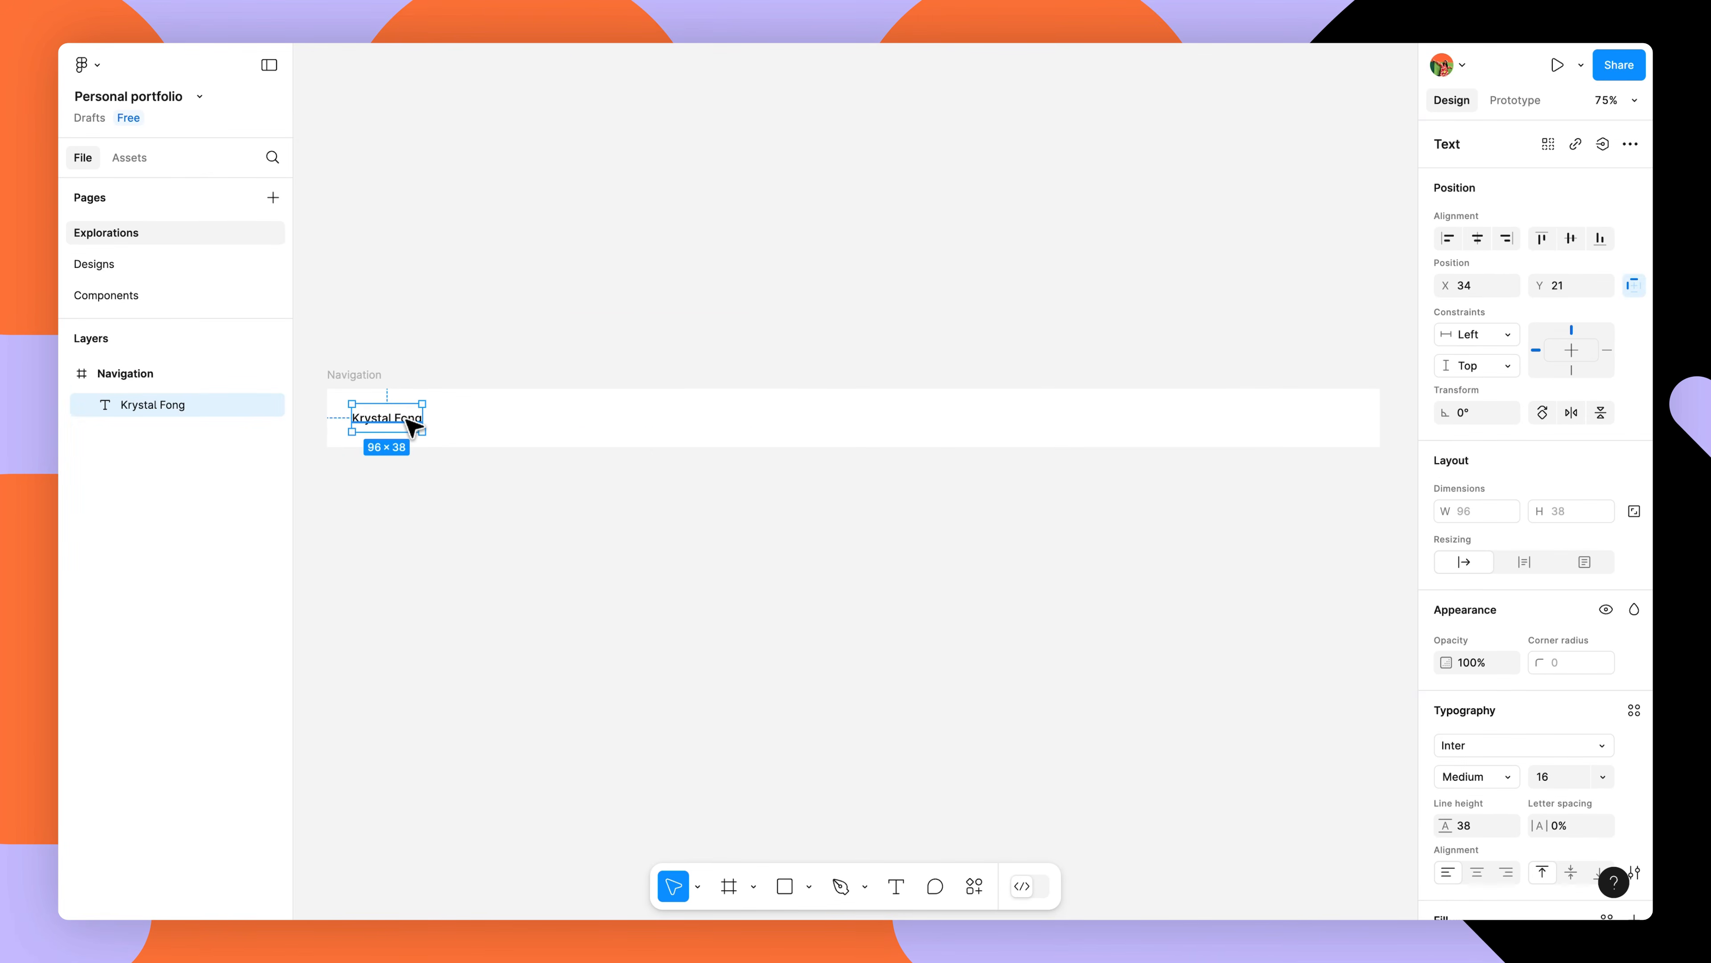
pyautogui.scroll(5, 1088, 458)
pyautogui.scroll(-3, 1390, 543)
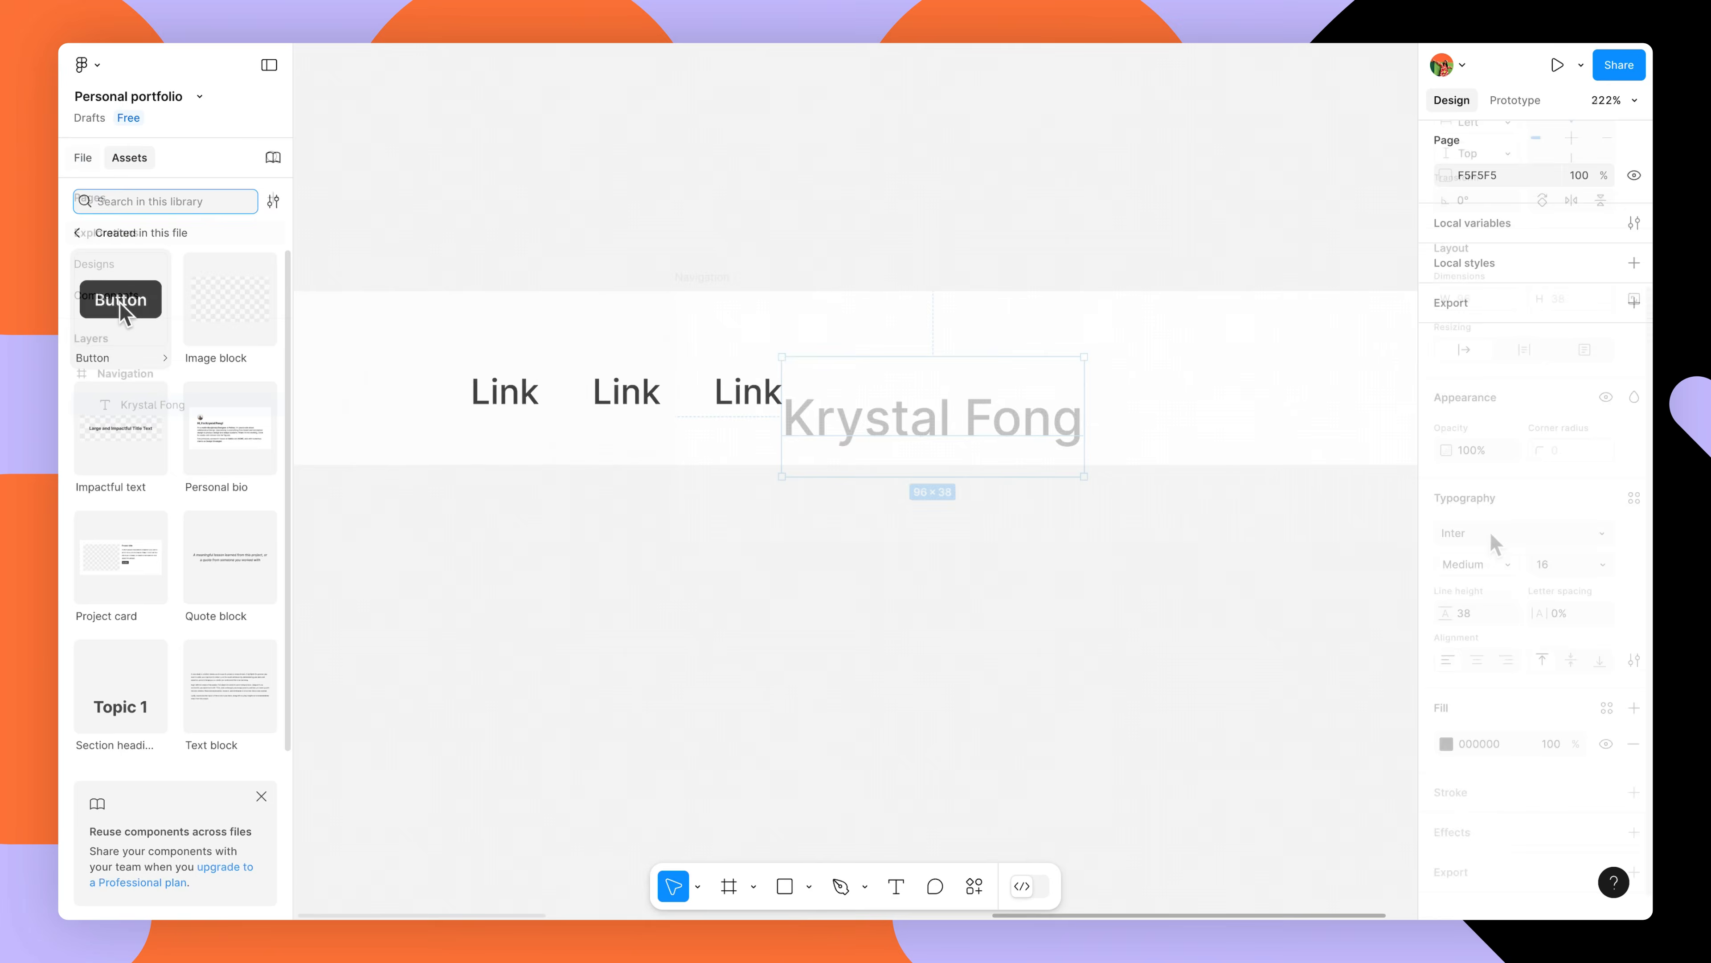
pyautogui.moveTo(123, 311); pyautogui.dragTo(1057, 381)
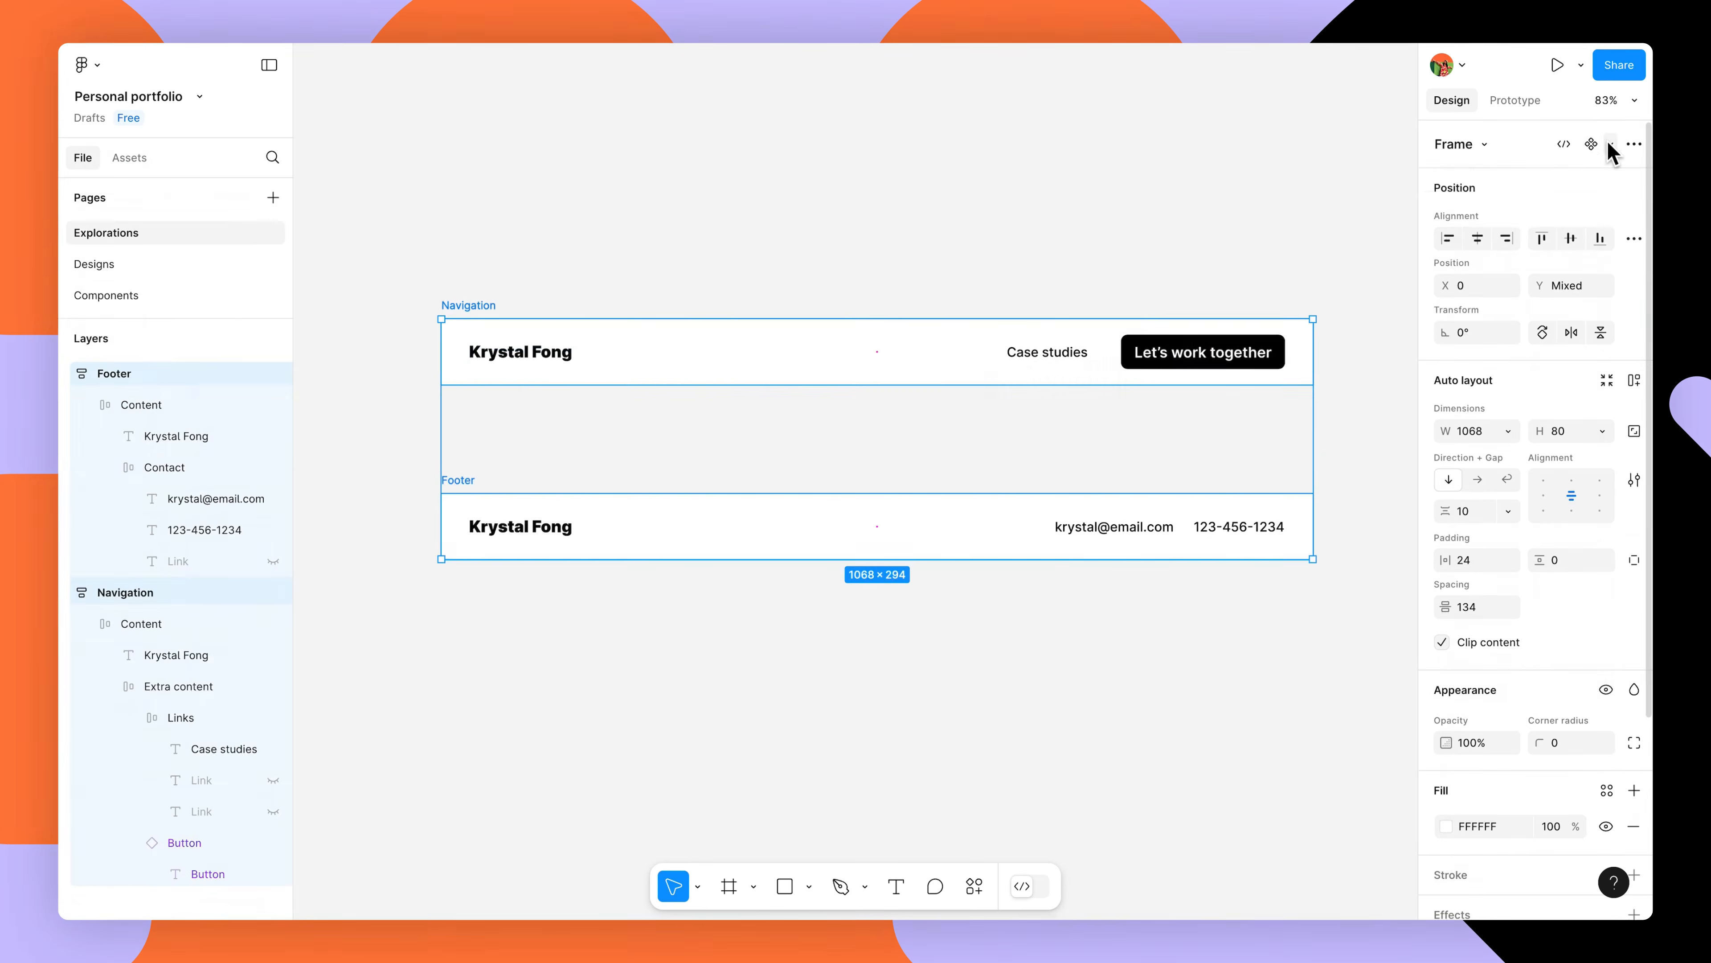
pyautogui.click(1610, 144)
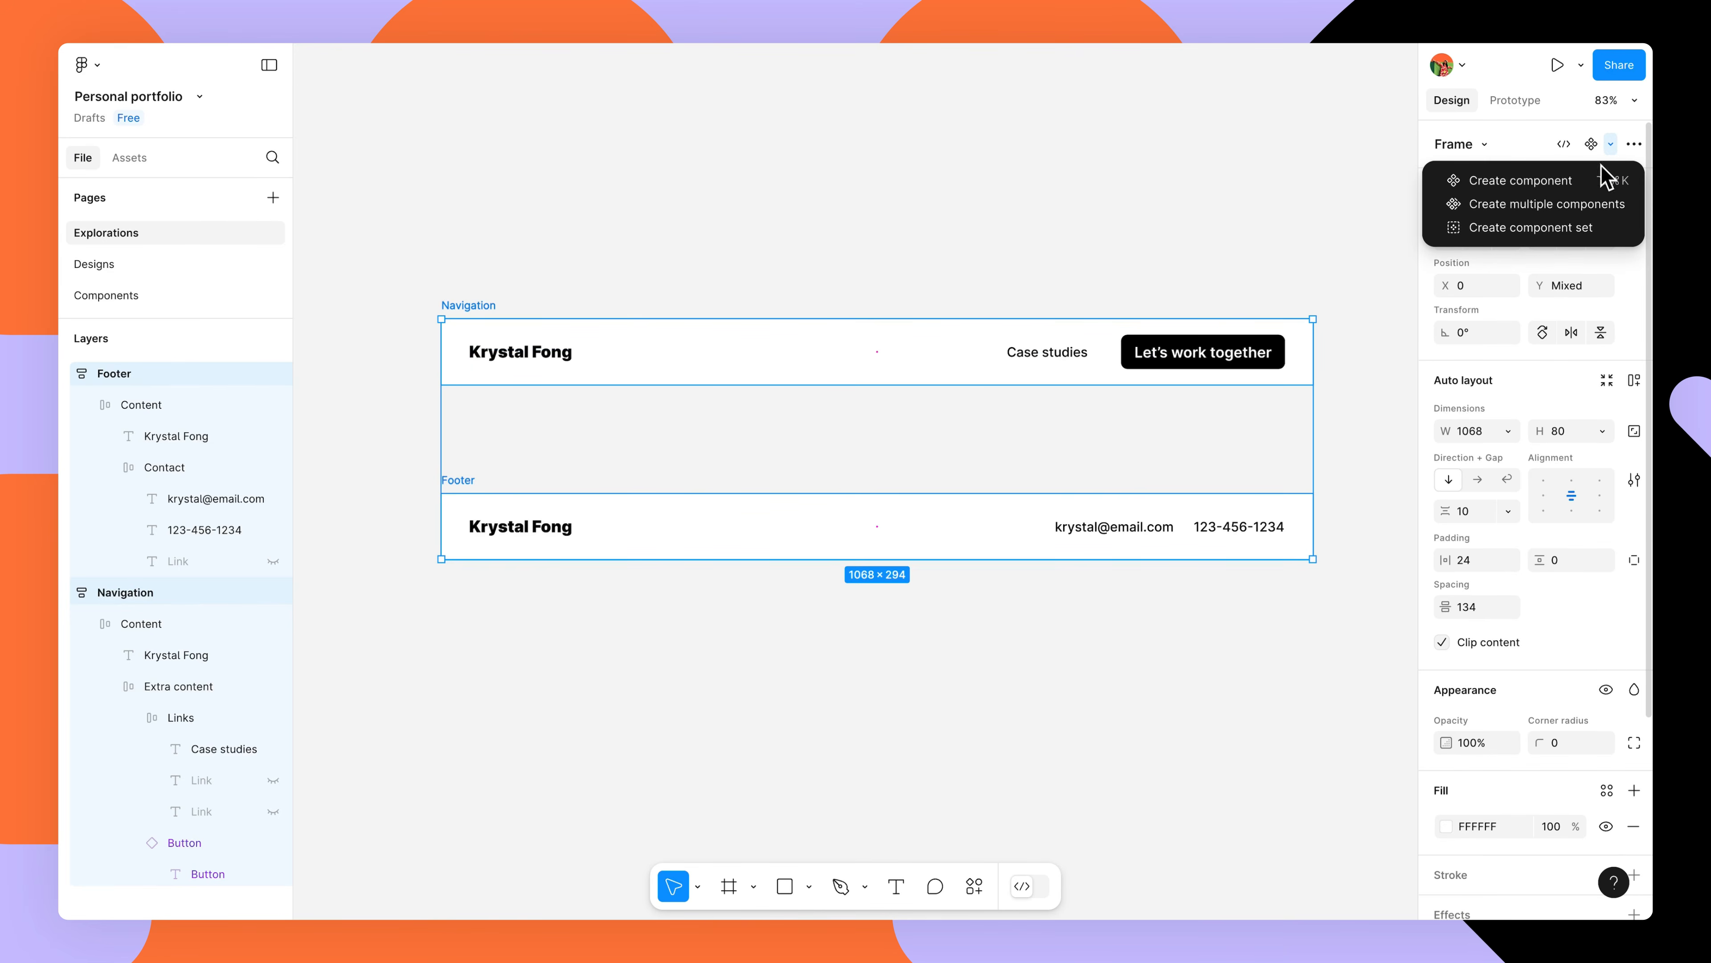
pyautogui.click(1574, 209)
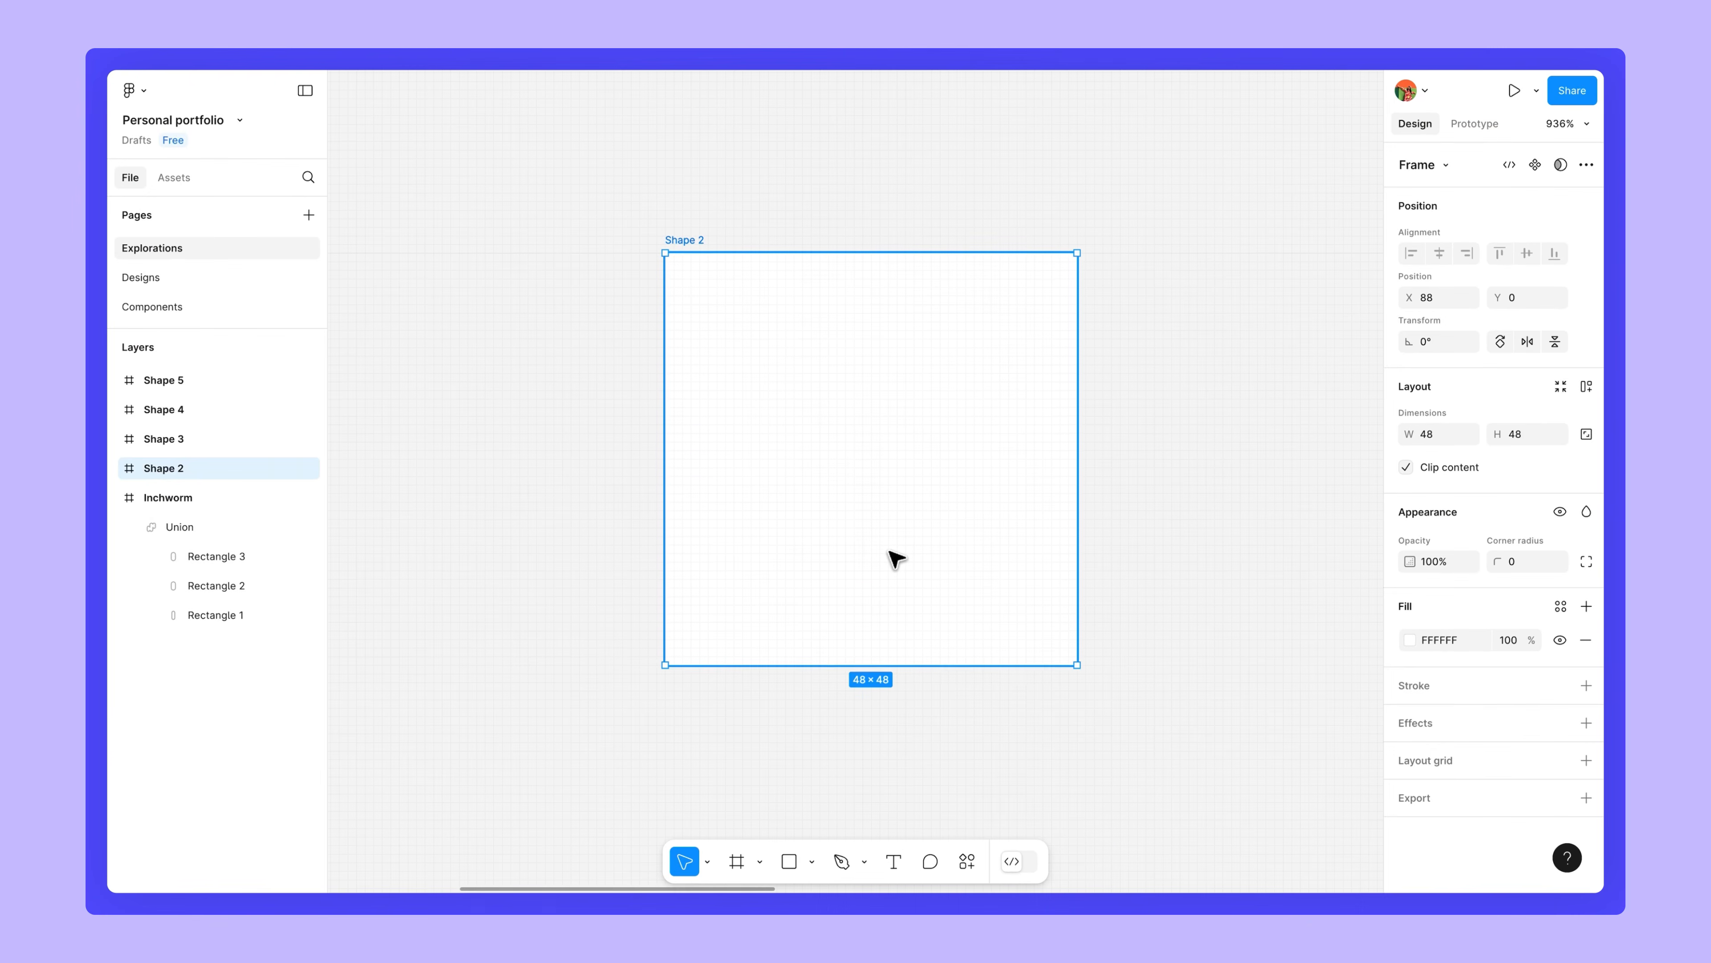
# Draw a grey square inside the Shape 2 frame with a small circle inside it.
pyautogui.press('r')
pyautogui.moveTo(708, 296); pyautogui.dragTo(1034, 621)
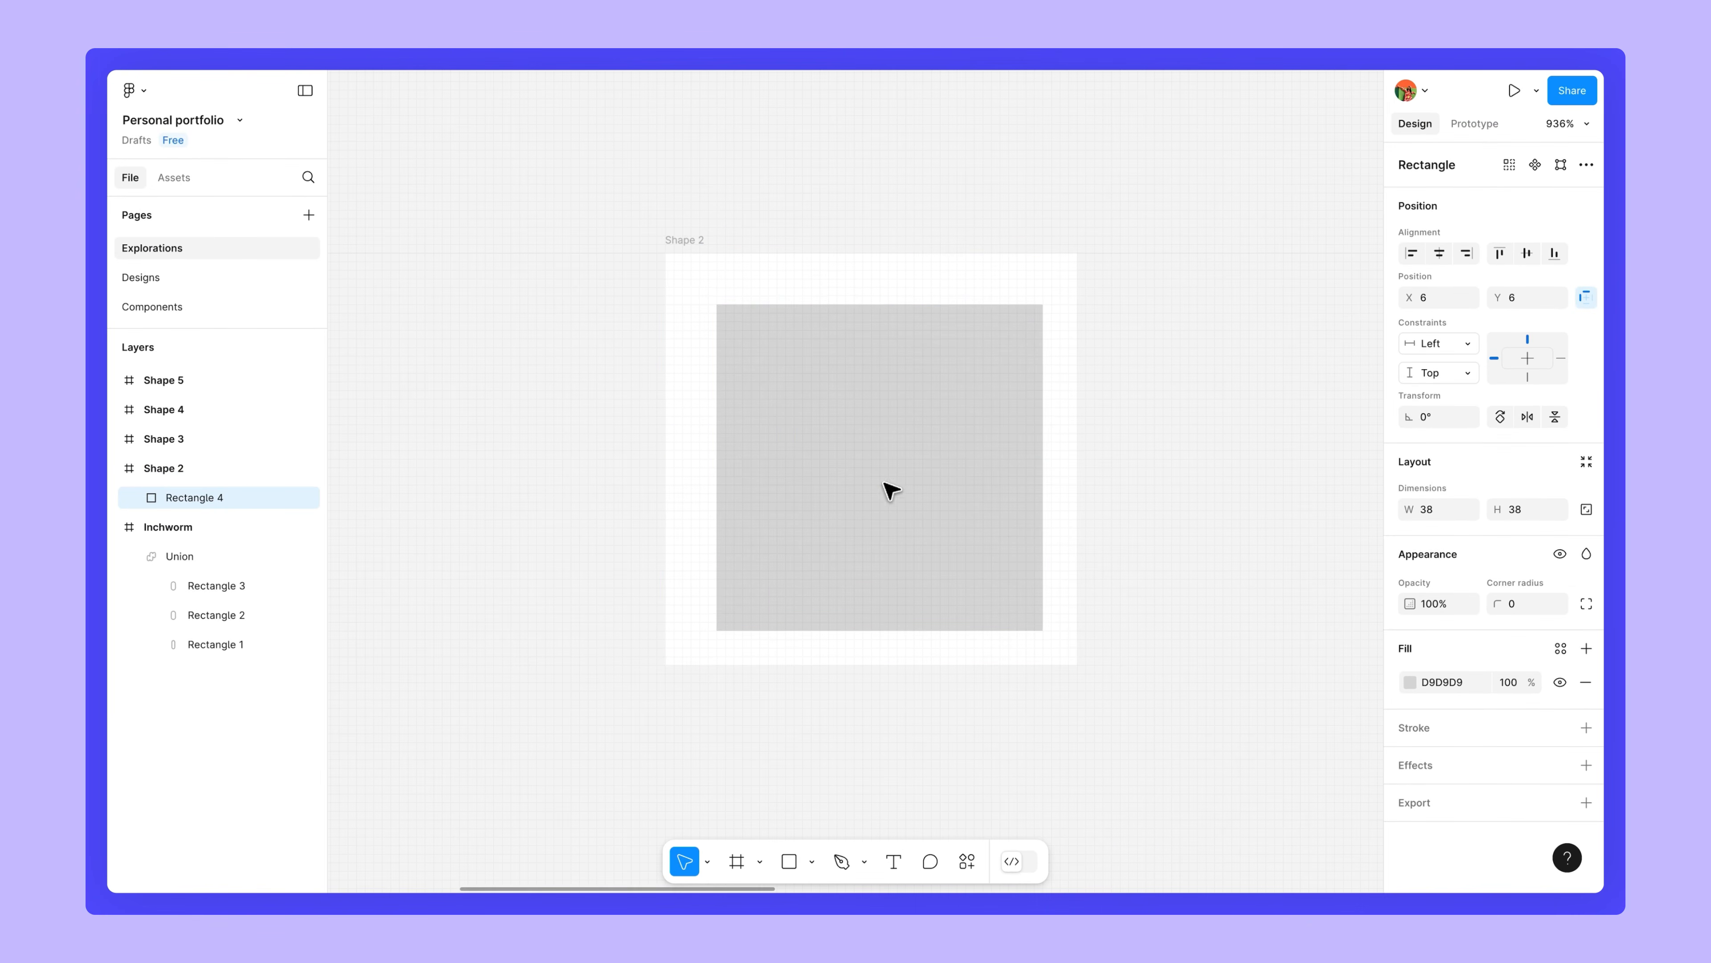
pyautogui.click(812, 861)
pyautogui.click(856, 755)
pyautogui.moveTo(794, 372); pyautogui.dragTo(874, 478)
# Subtract the circle from the square, leaving a 38×38 grey shape with a hole.
pyautogui.keyDown('shift'); pyautogui.click(993, 355); pyautogui.keyUp('shift')
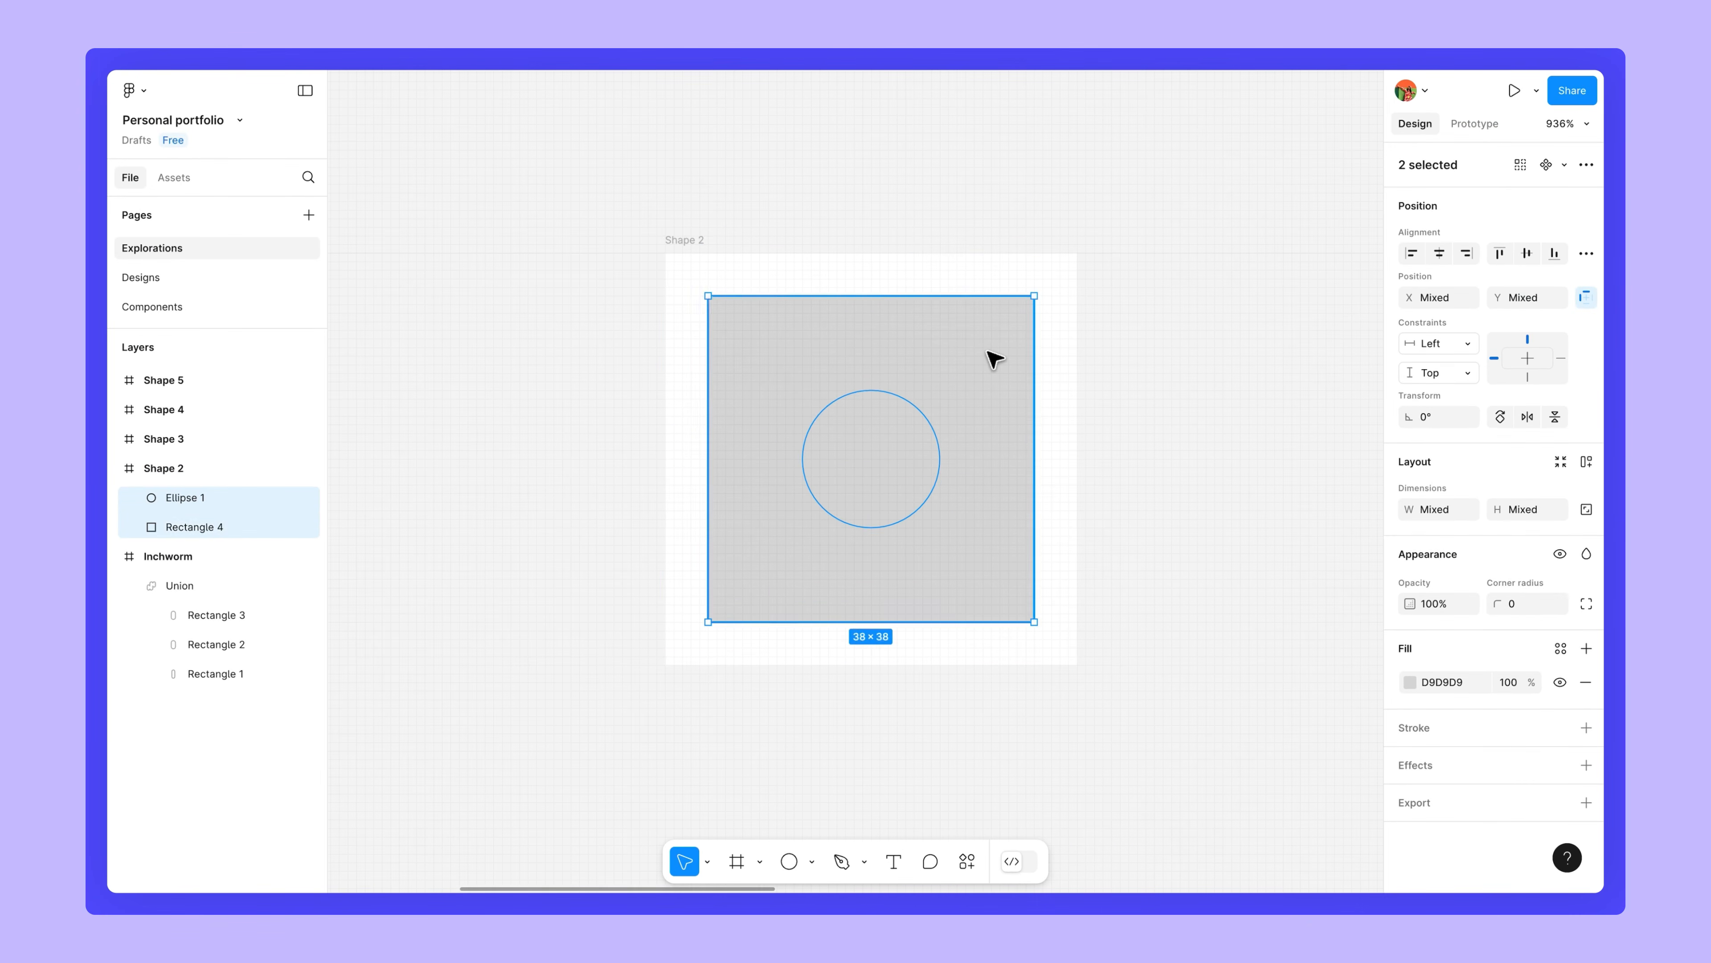
pyautogui.click(1582, 188)
pyautogui.click(1498, 393)
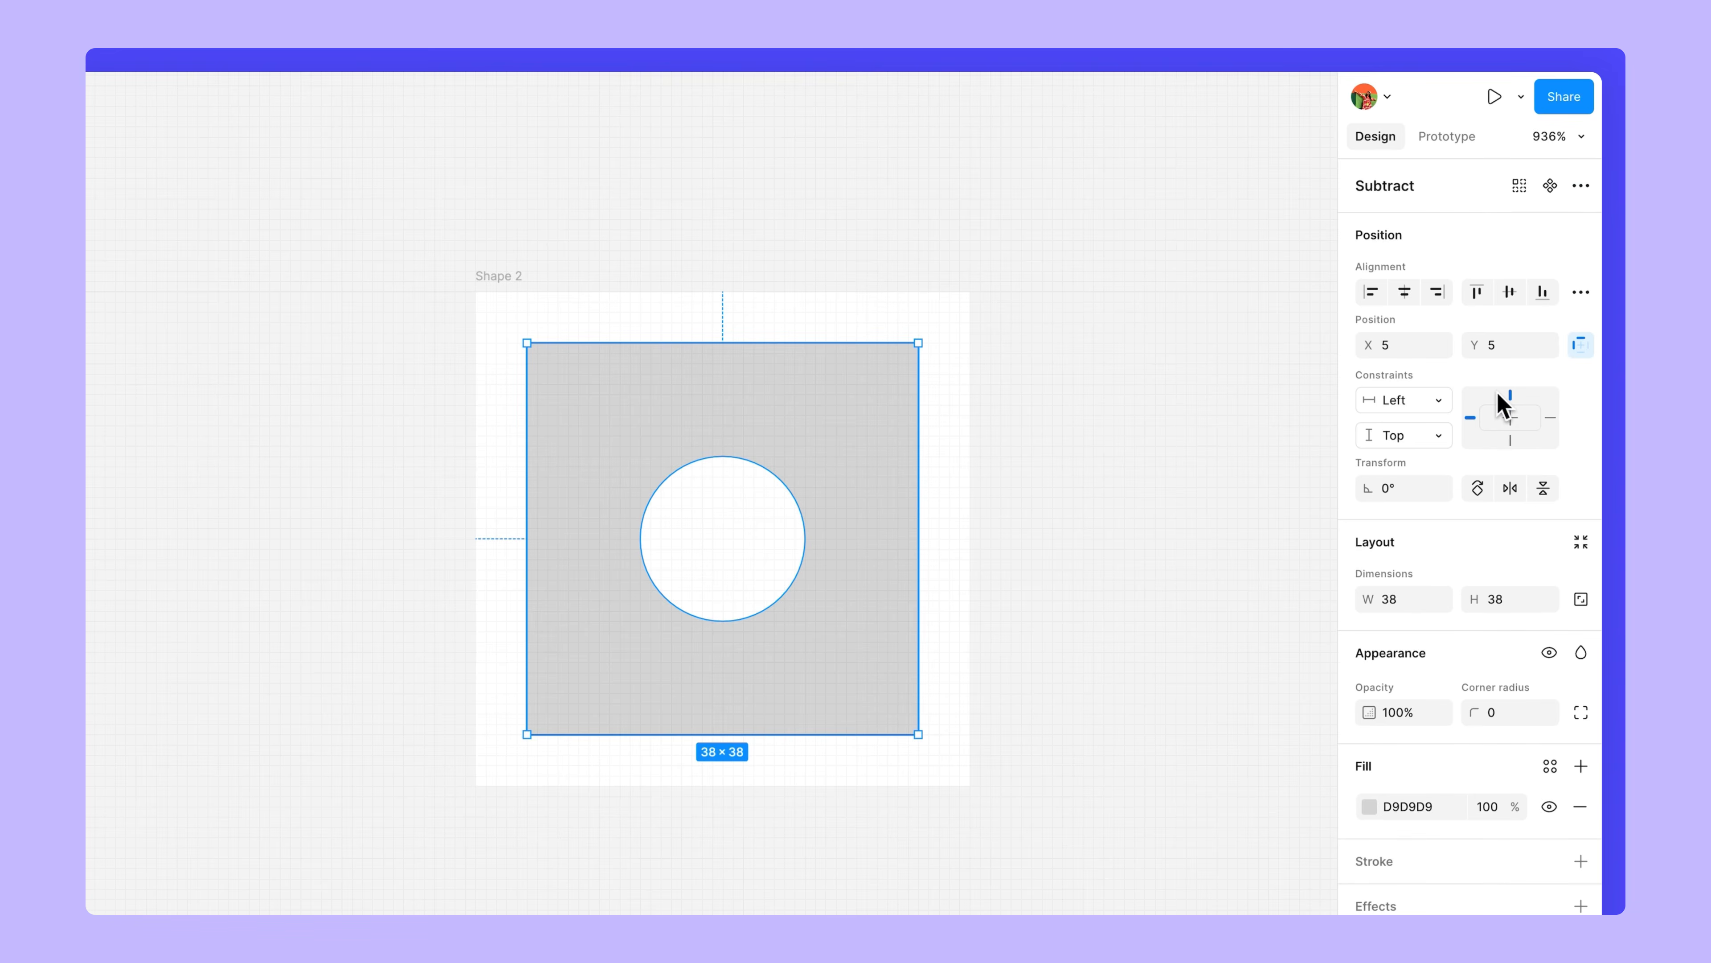